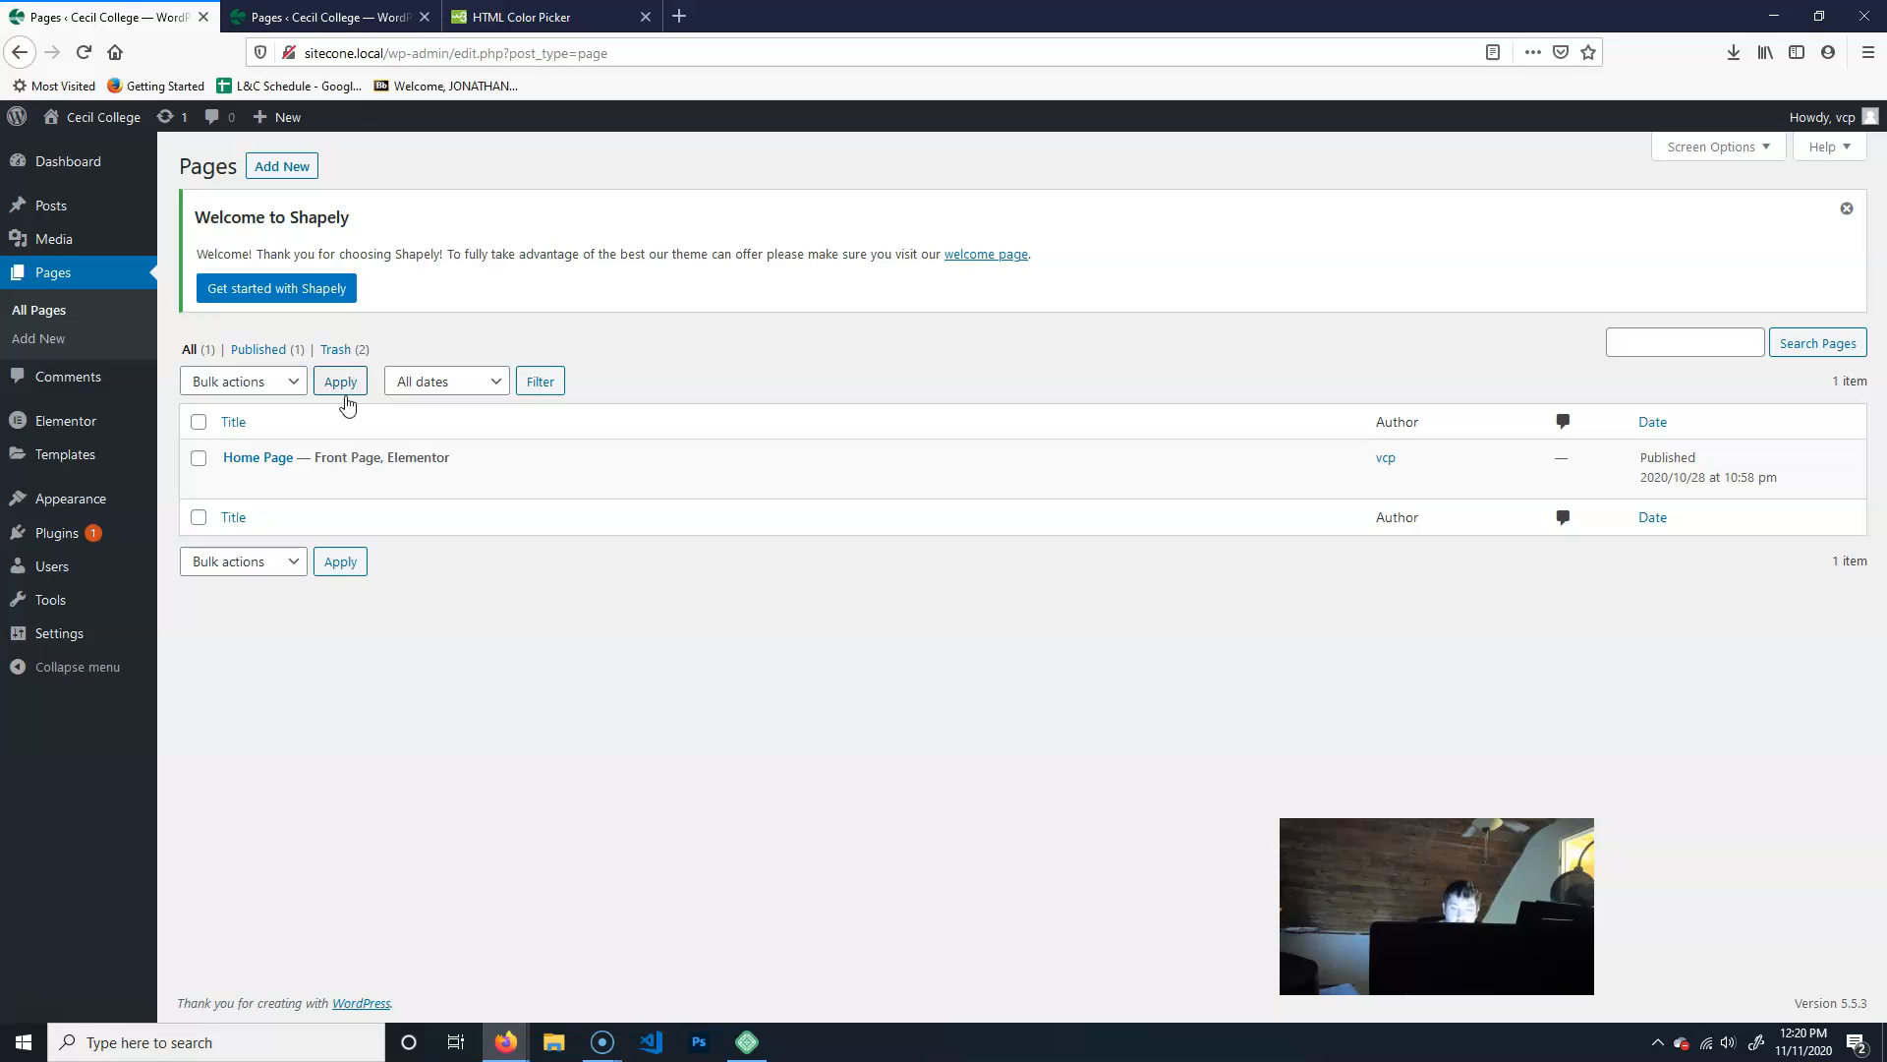
- Review the Home Page's duplication option and check the Duplicate Page plugin among the installed plugins
left_click(332, 405)
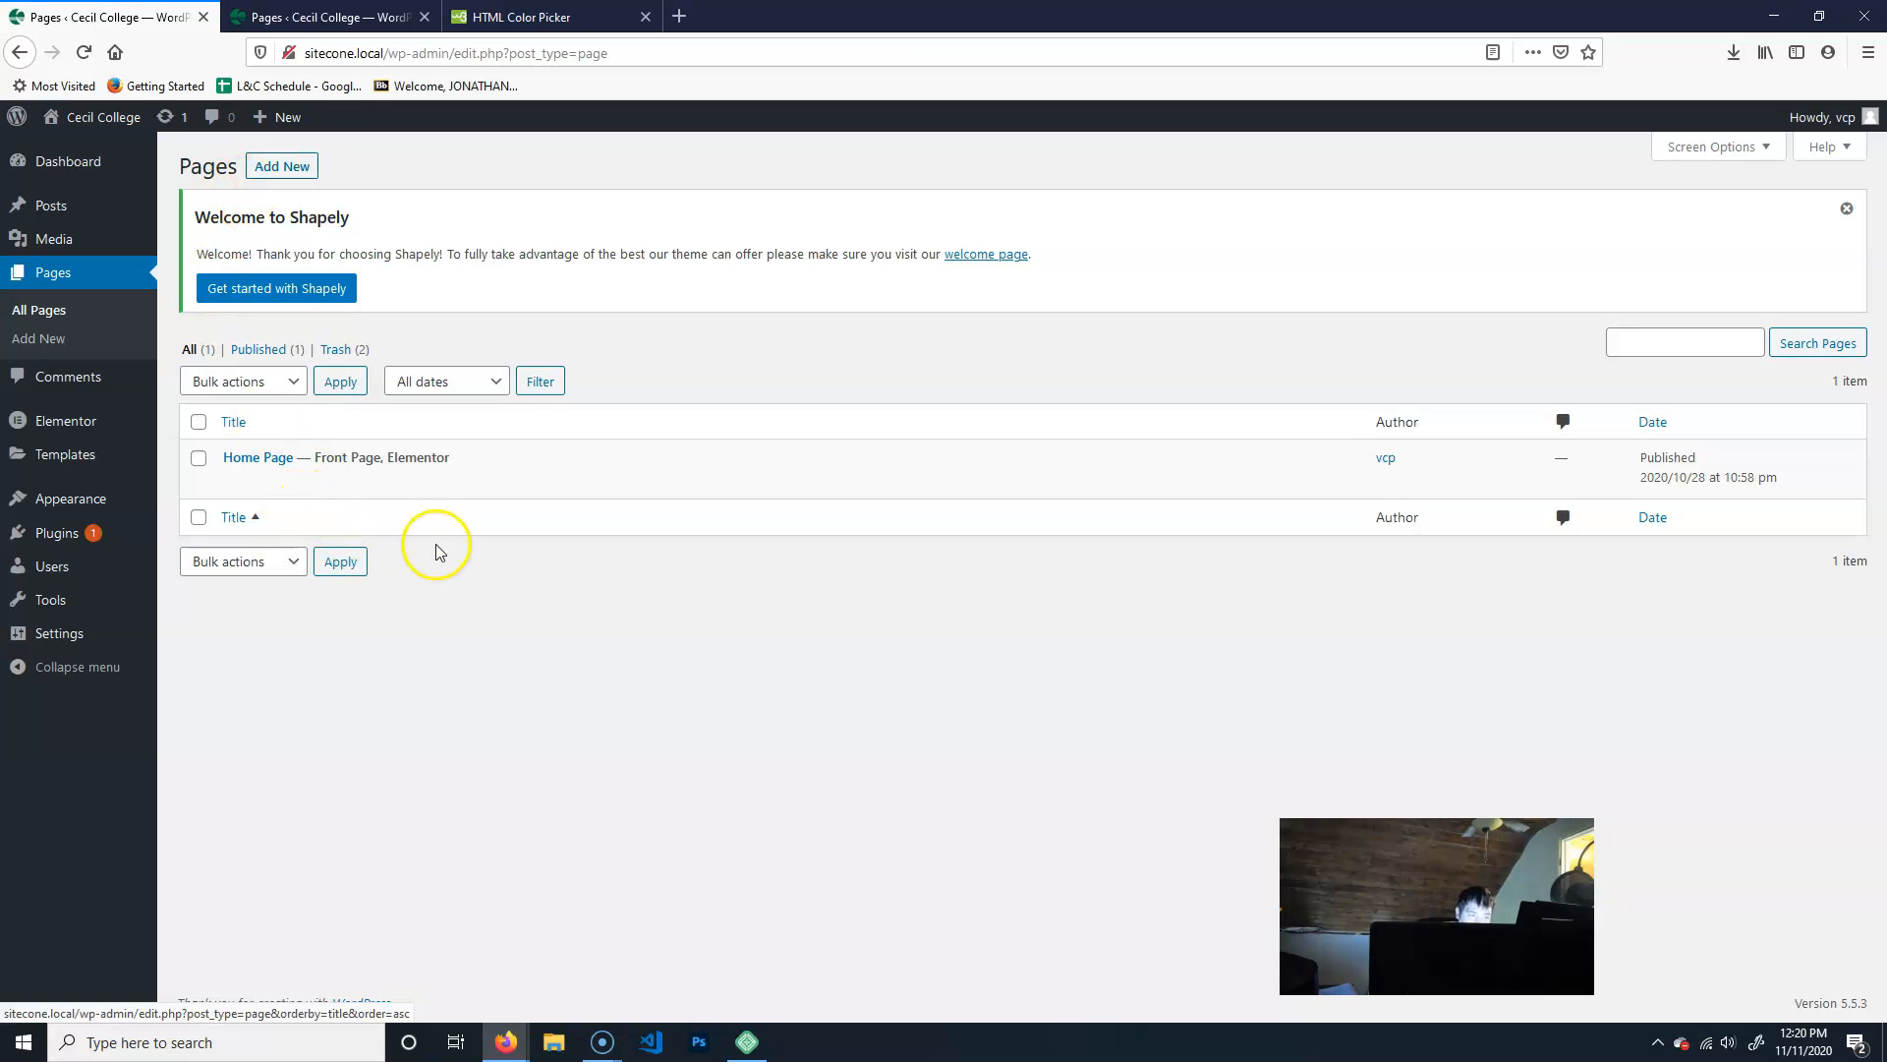
mouse_move(397, 470)
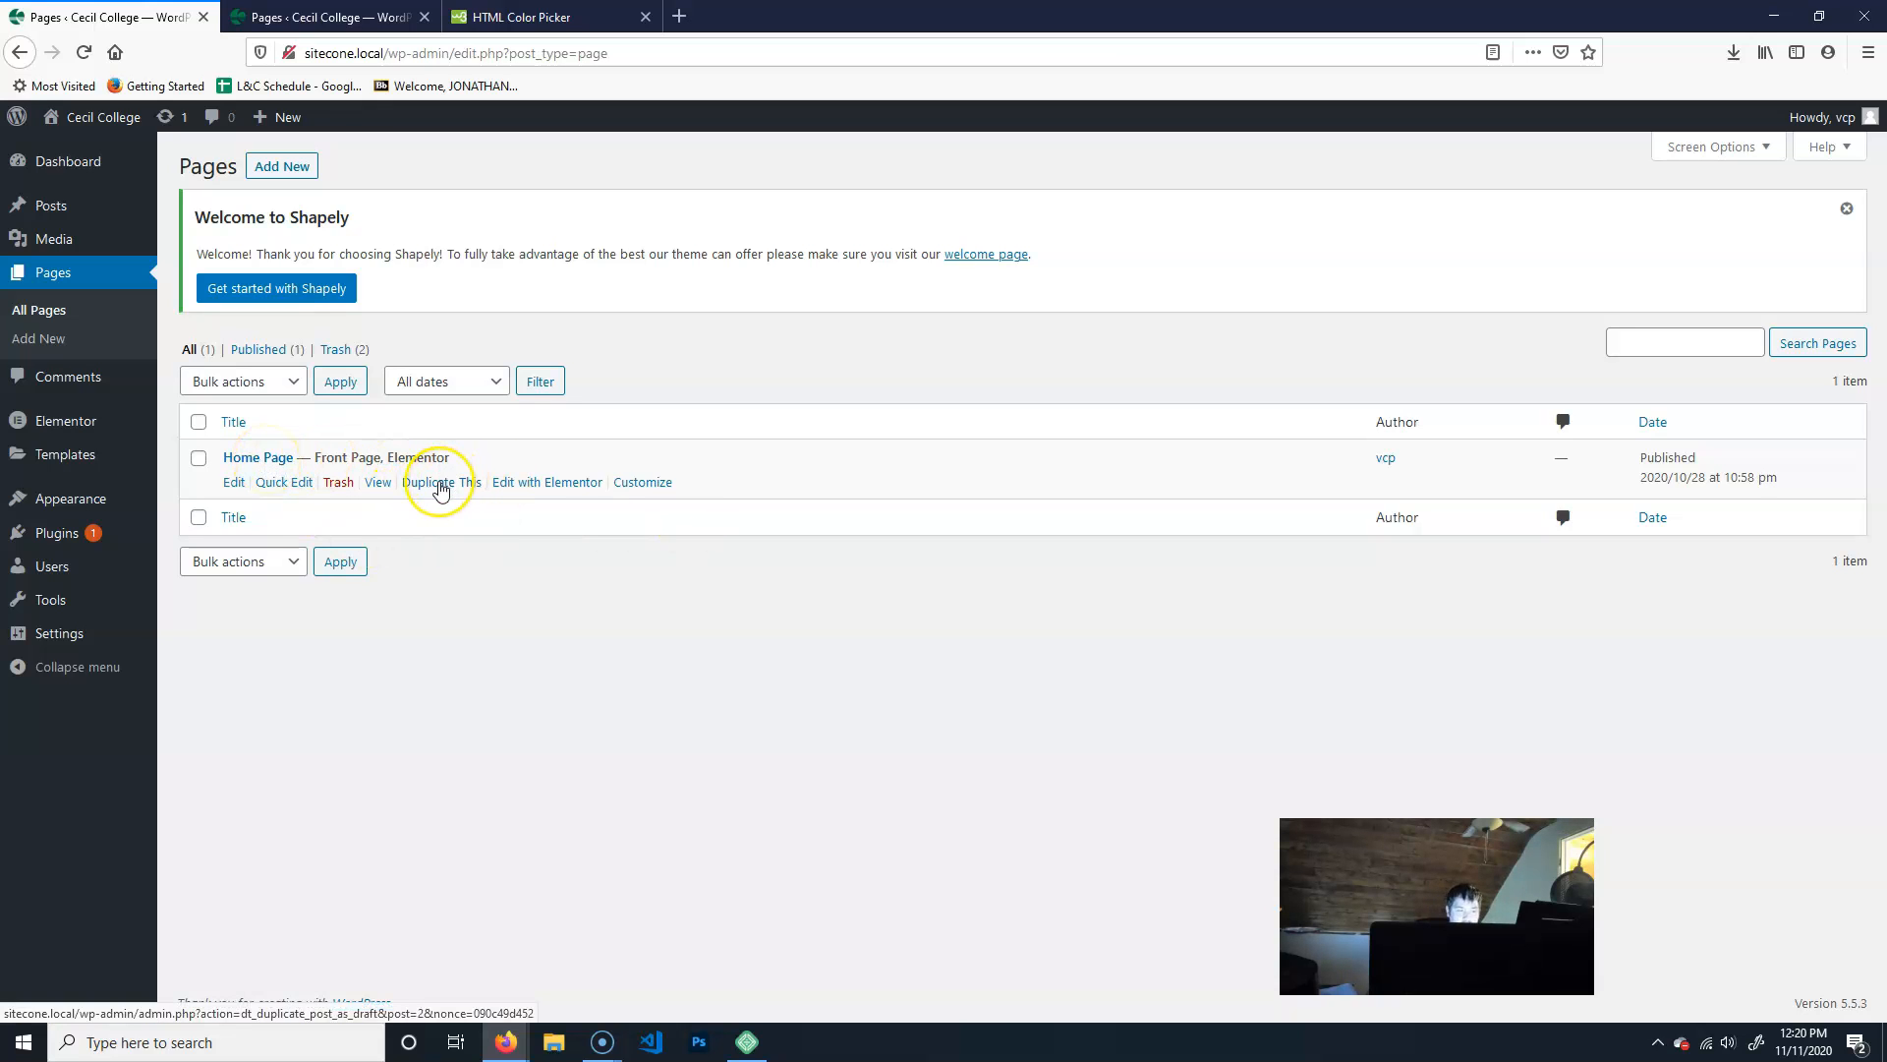
mouse_move(65, 536)
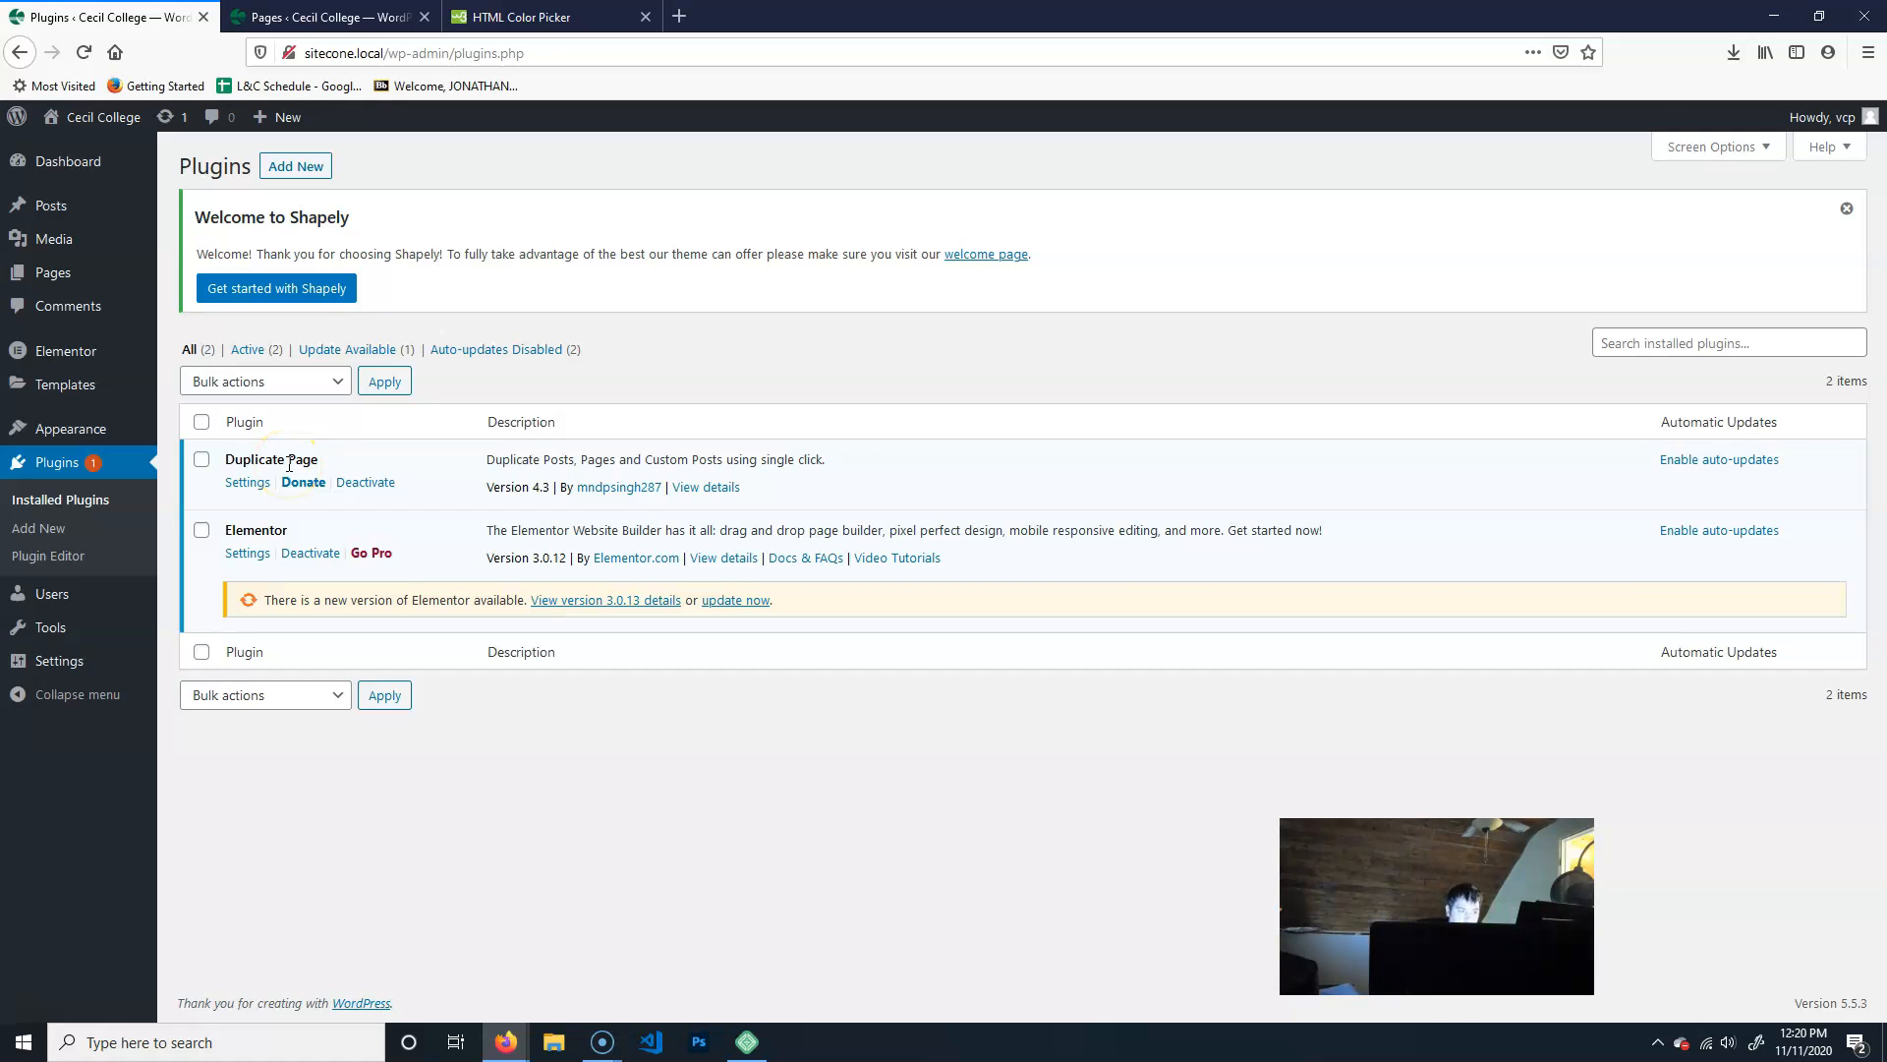
- Return to the list of pages and duplicate the Home Page
left_click(86, 274)
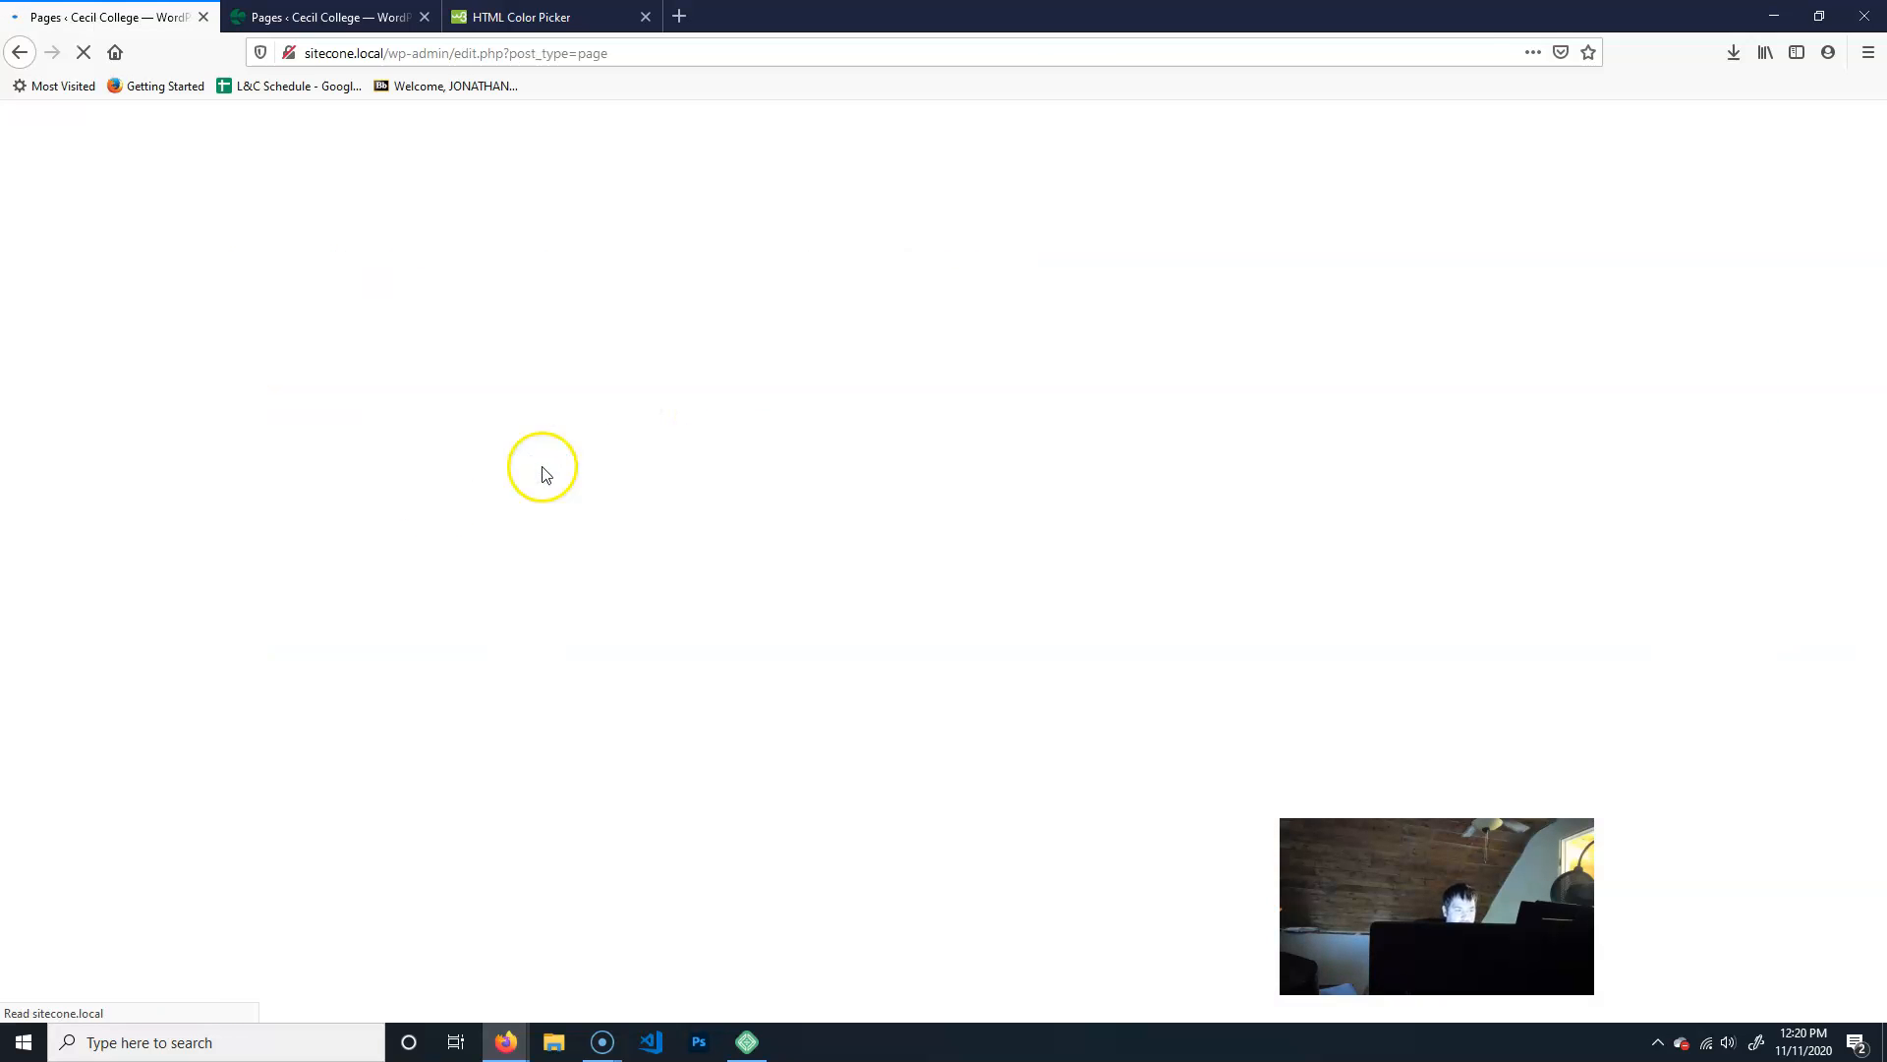
mouse_move(337, 455)
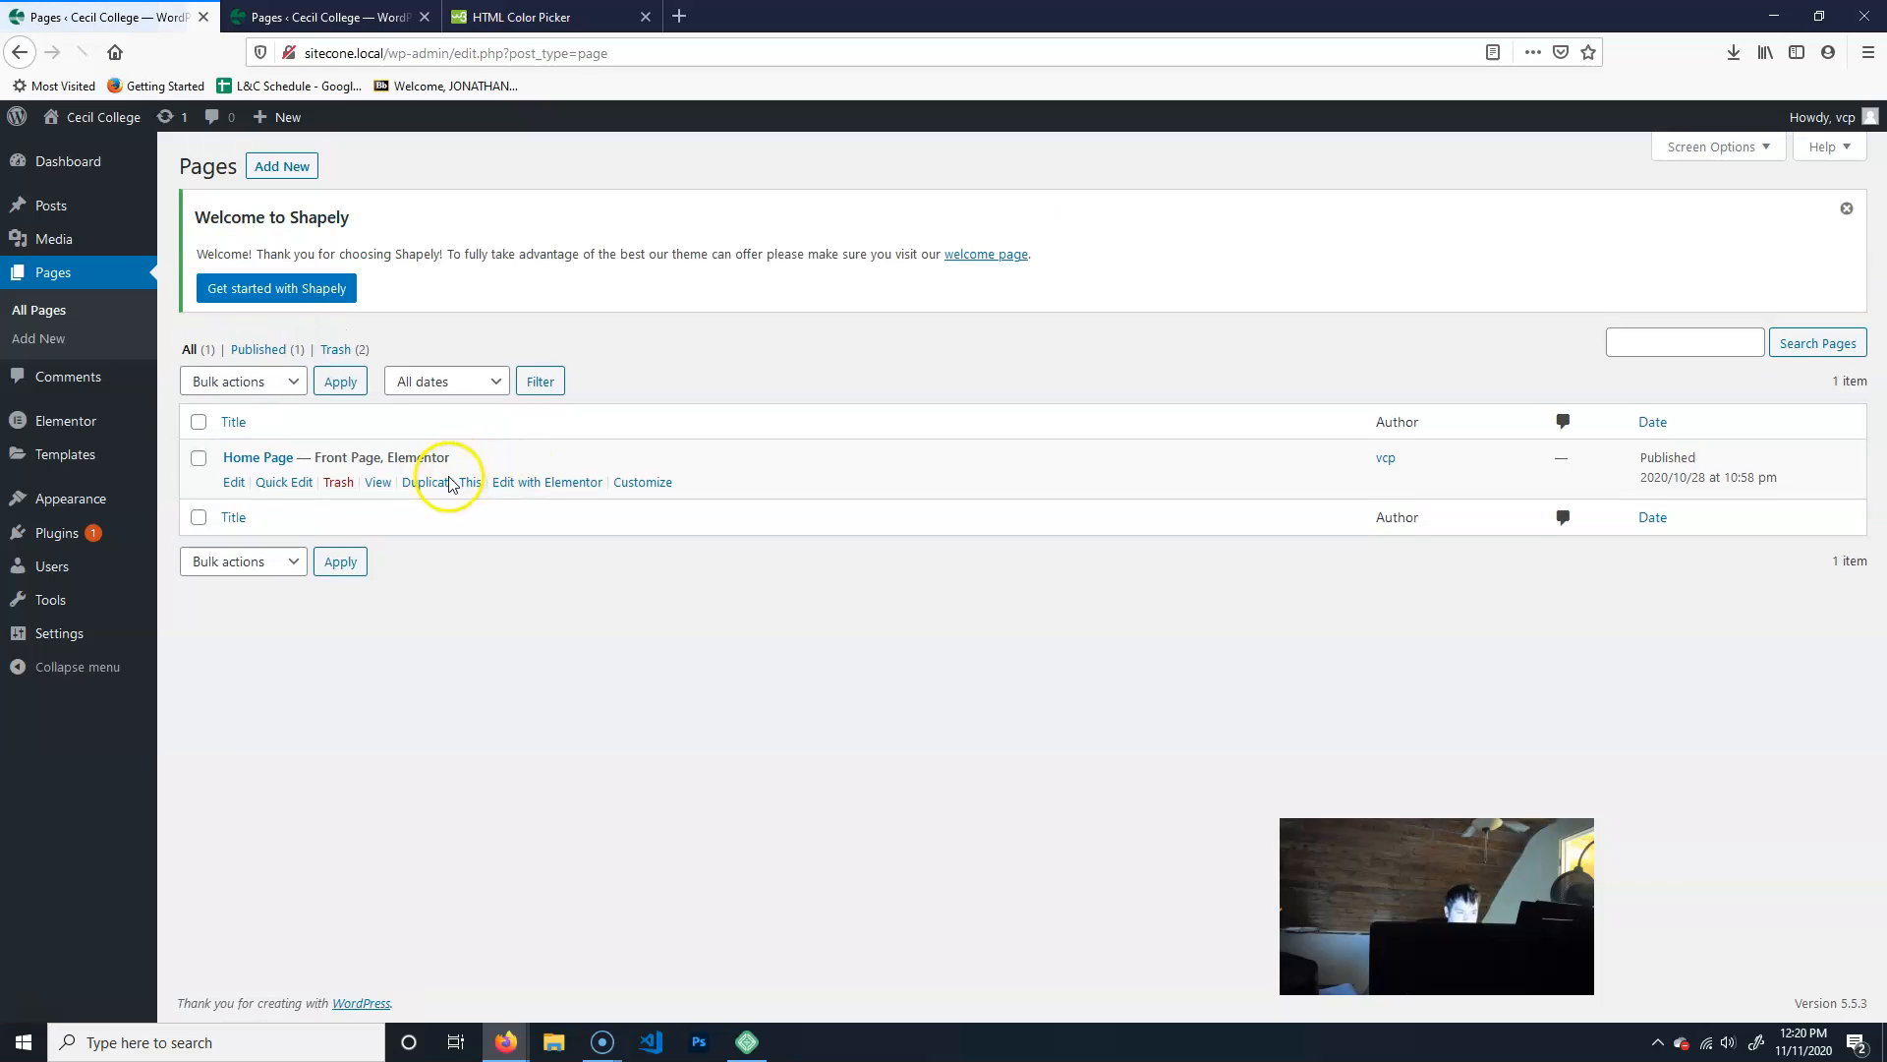
left_click(448, 482)
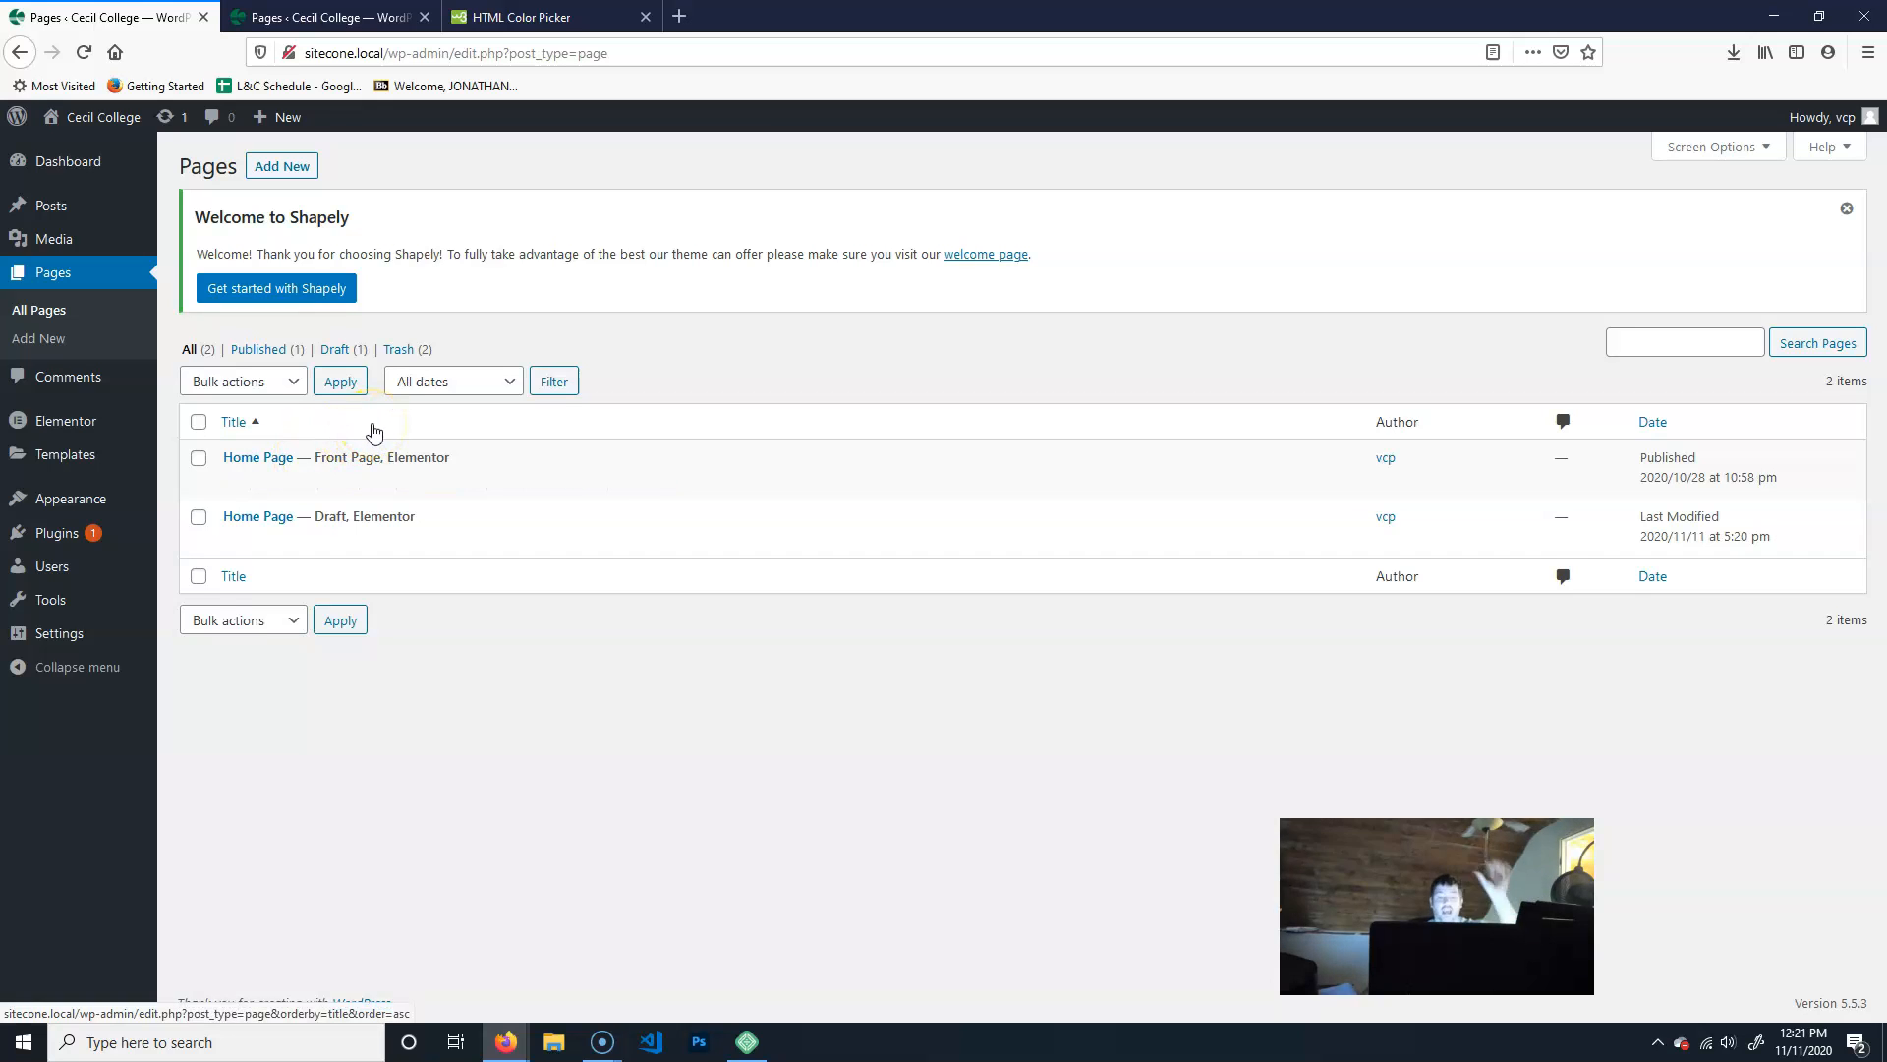
- Quick-edit the draft copy of the Home Page, retitling it "Contact Us" and setting its status to Published
left_click(330, 513)
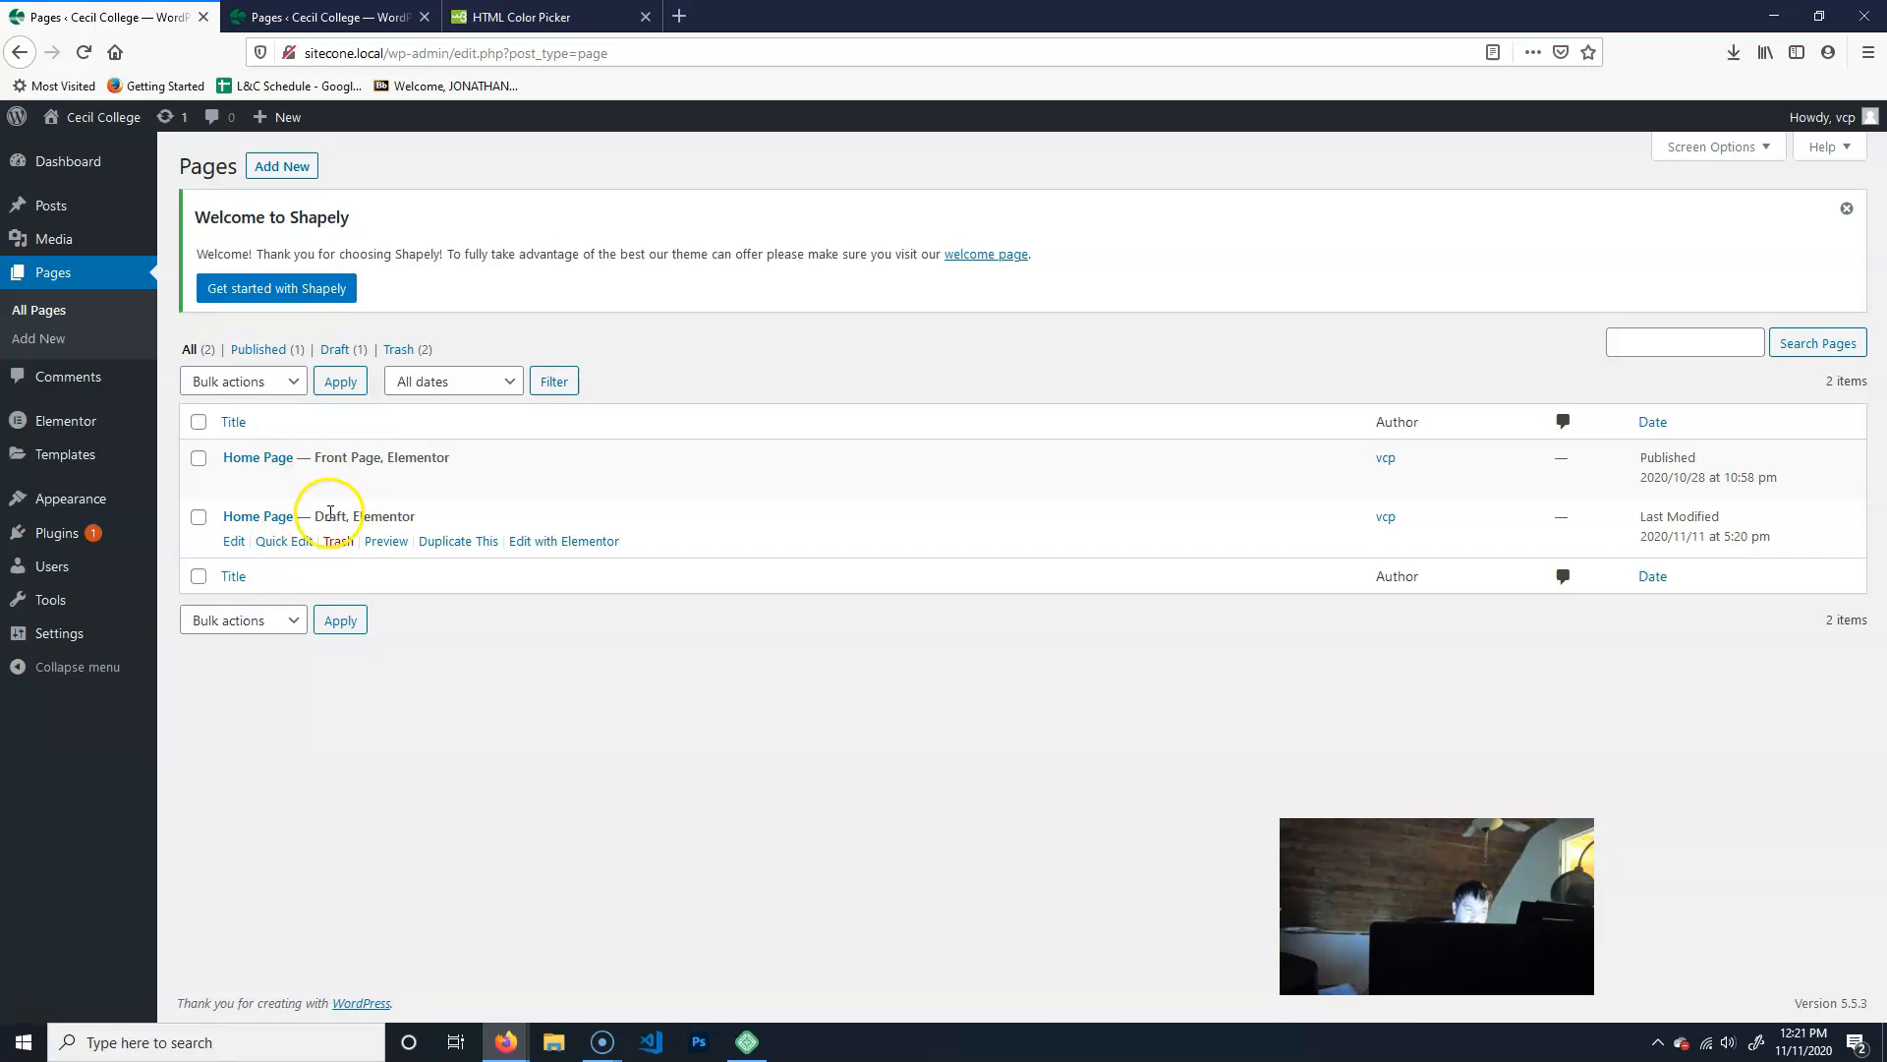
left_click(275, 550)
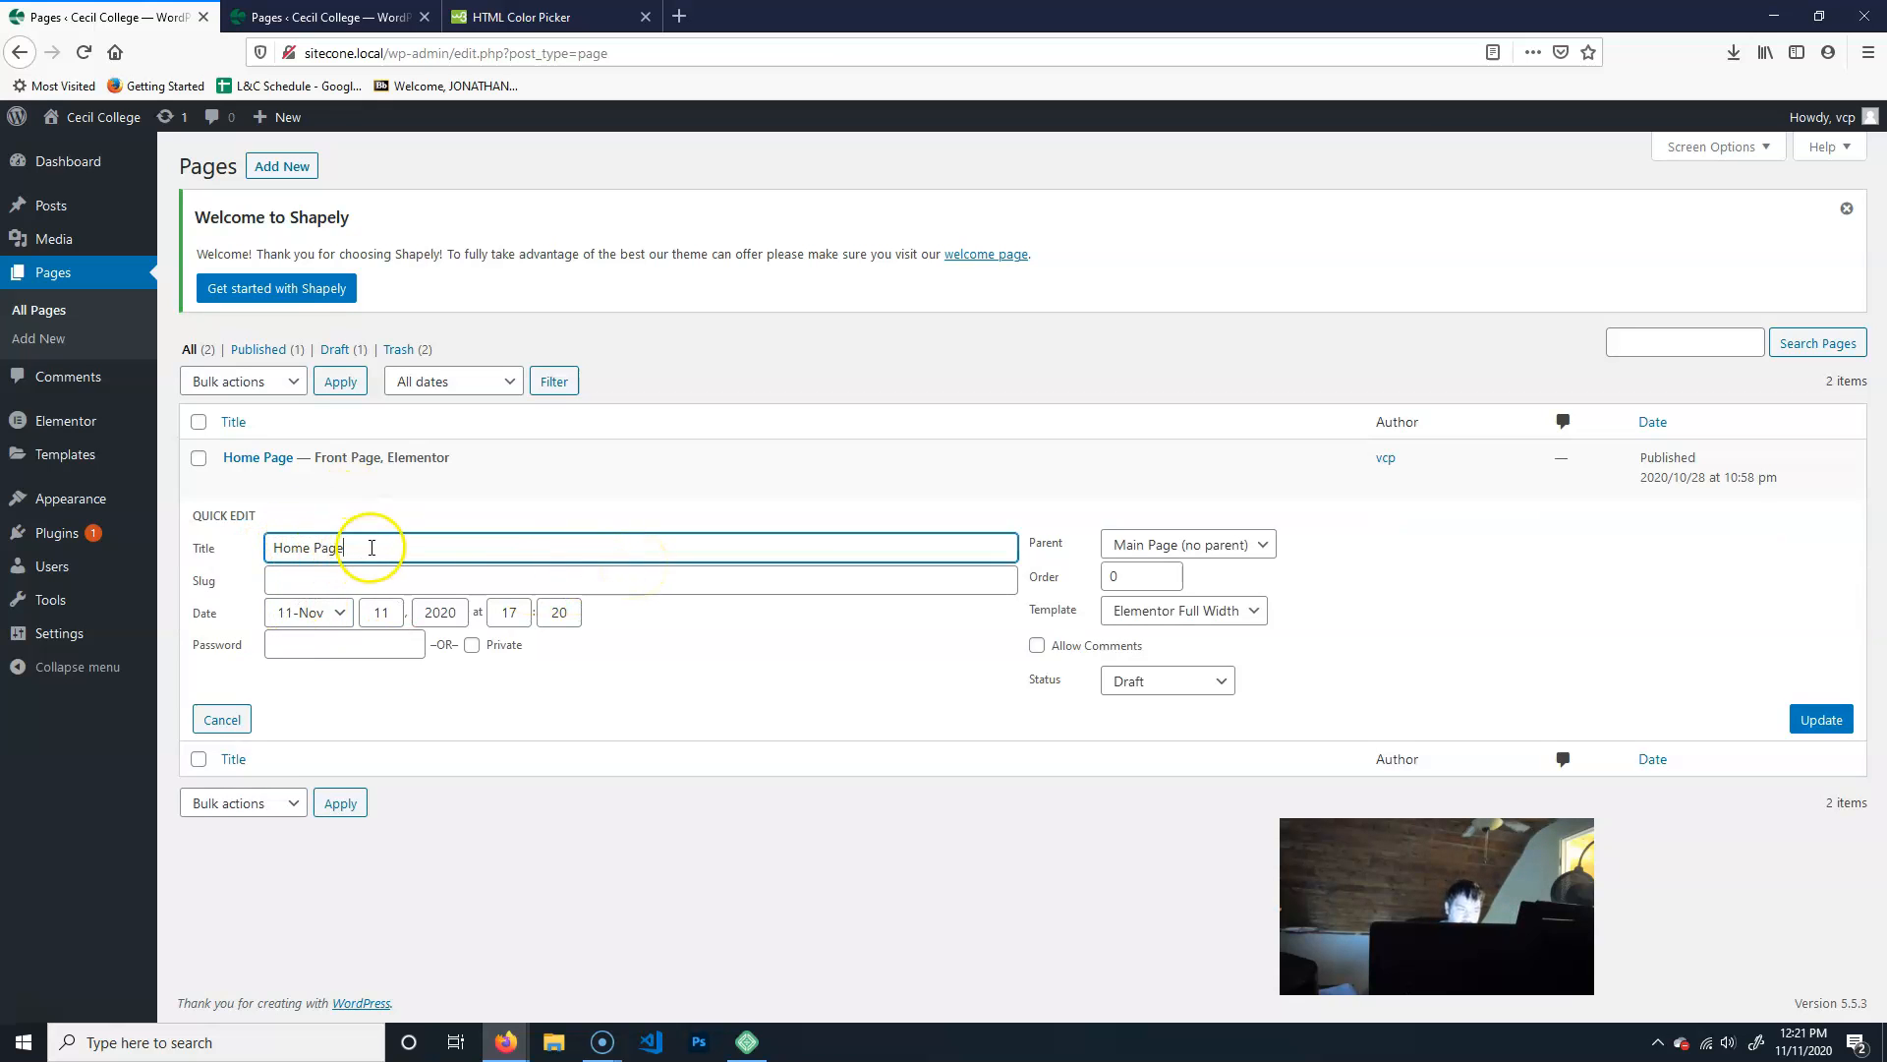
mouse_move(151, 536)
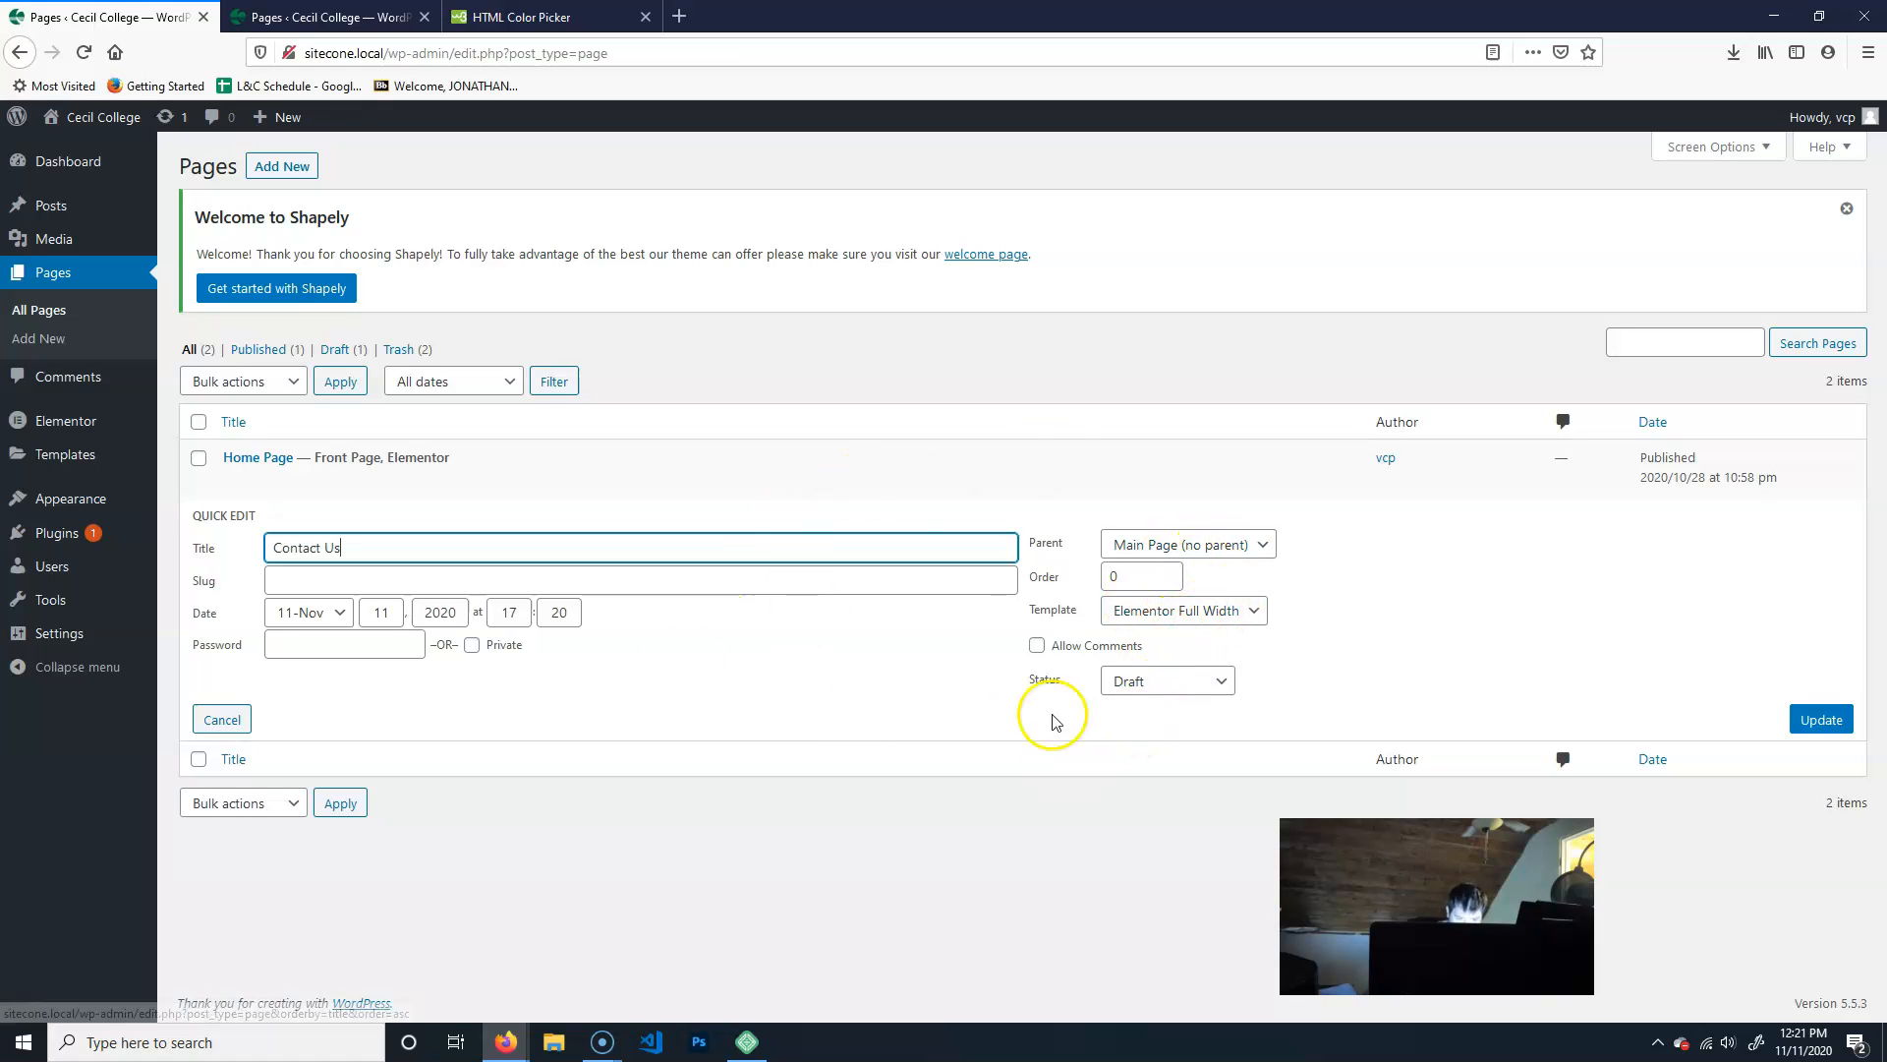
left_click(1150, 683)
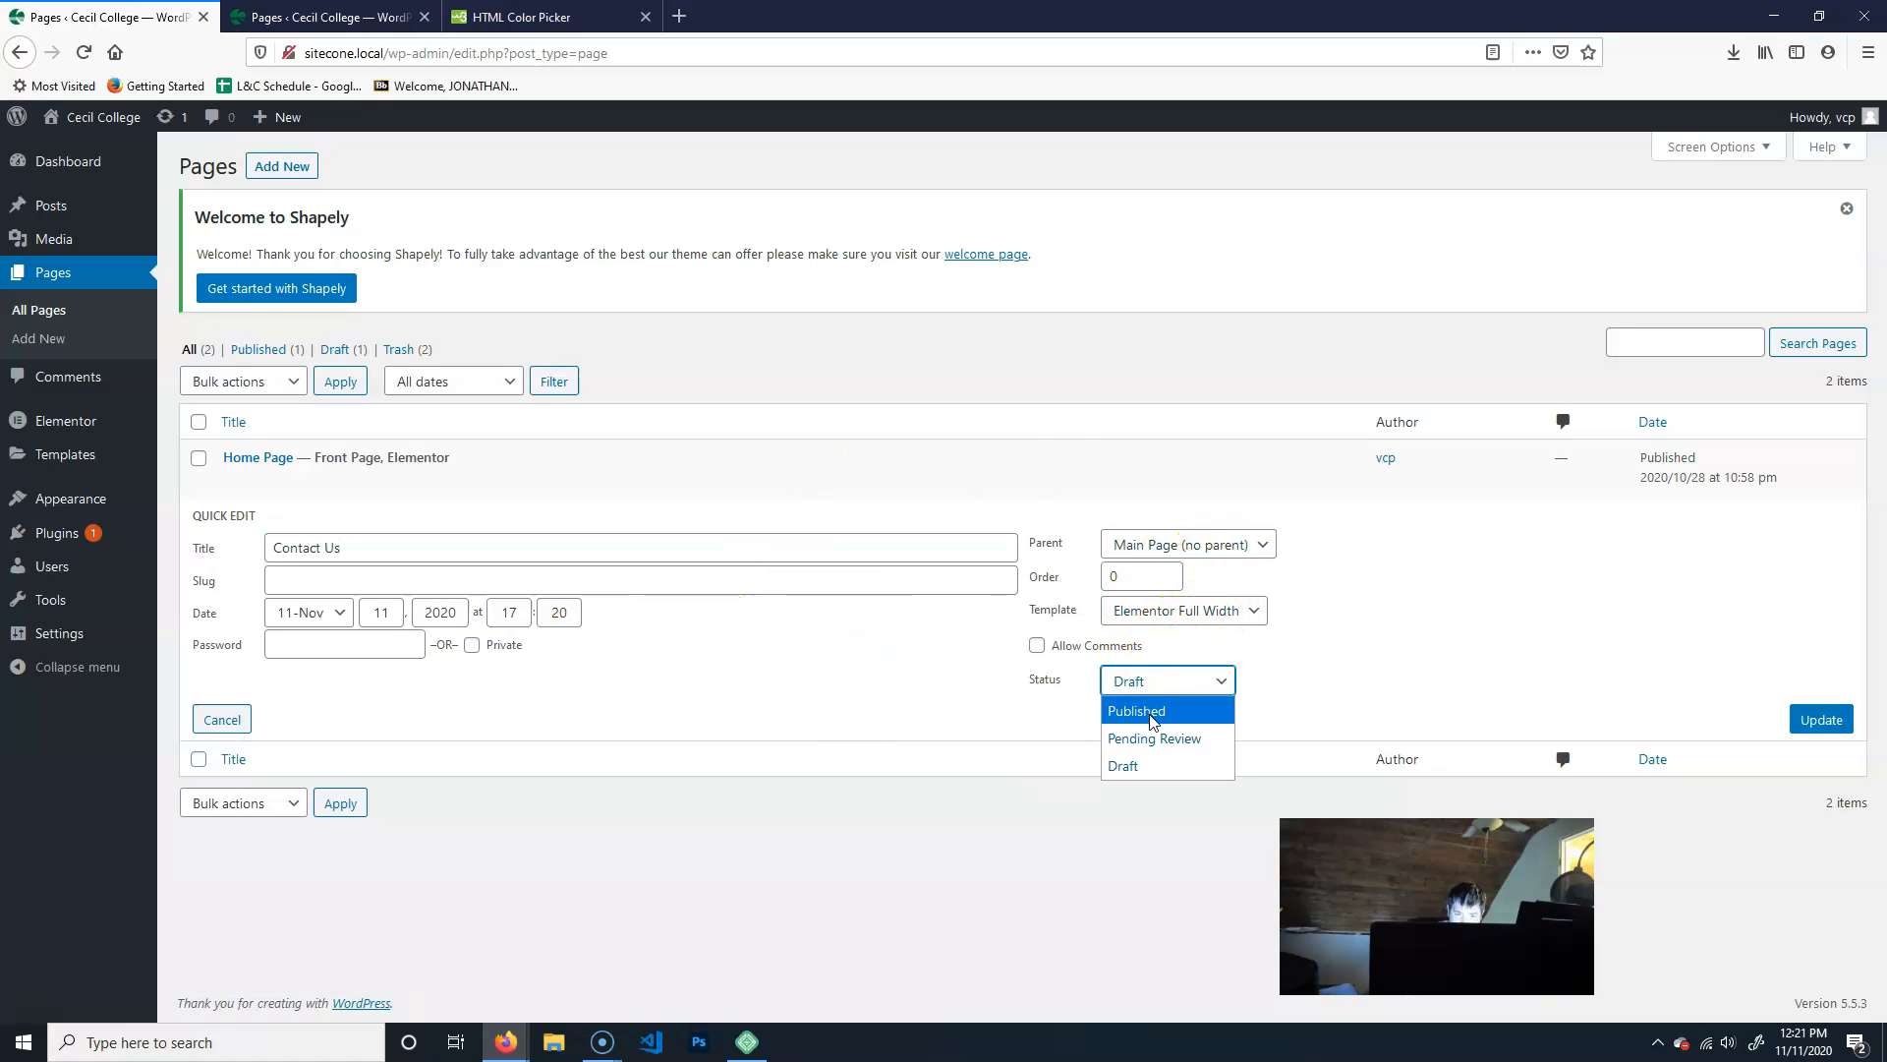
left_click(1153, 713)
left_click(1814, 720)
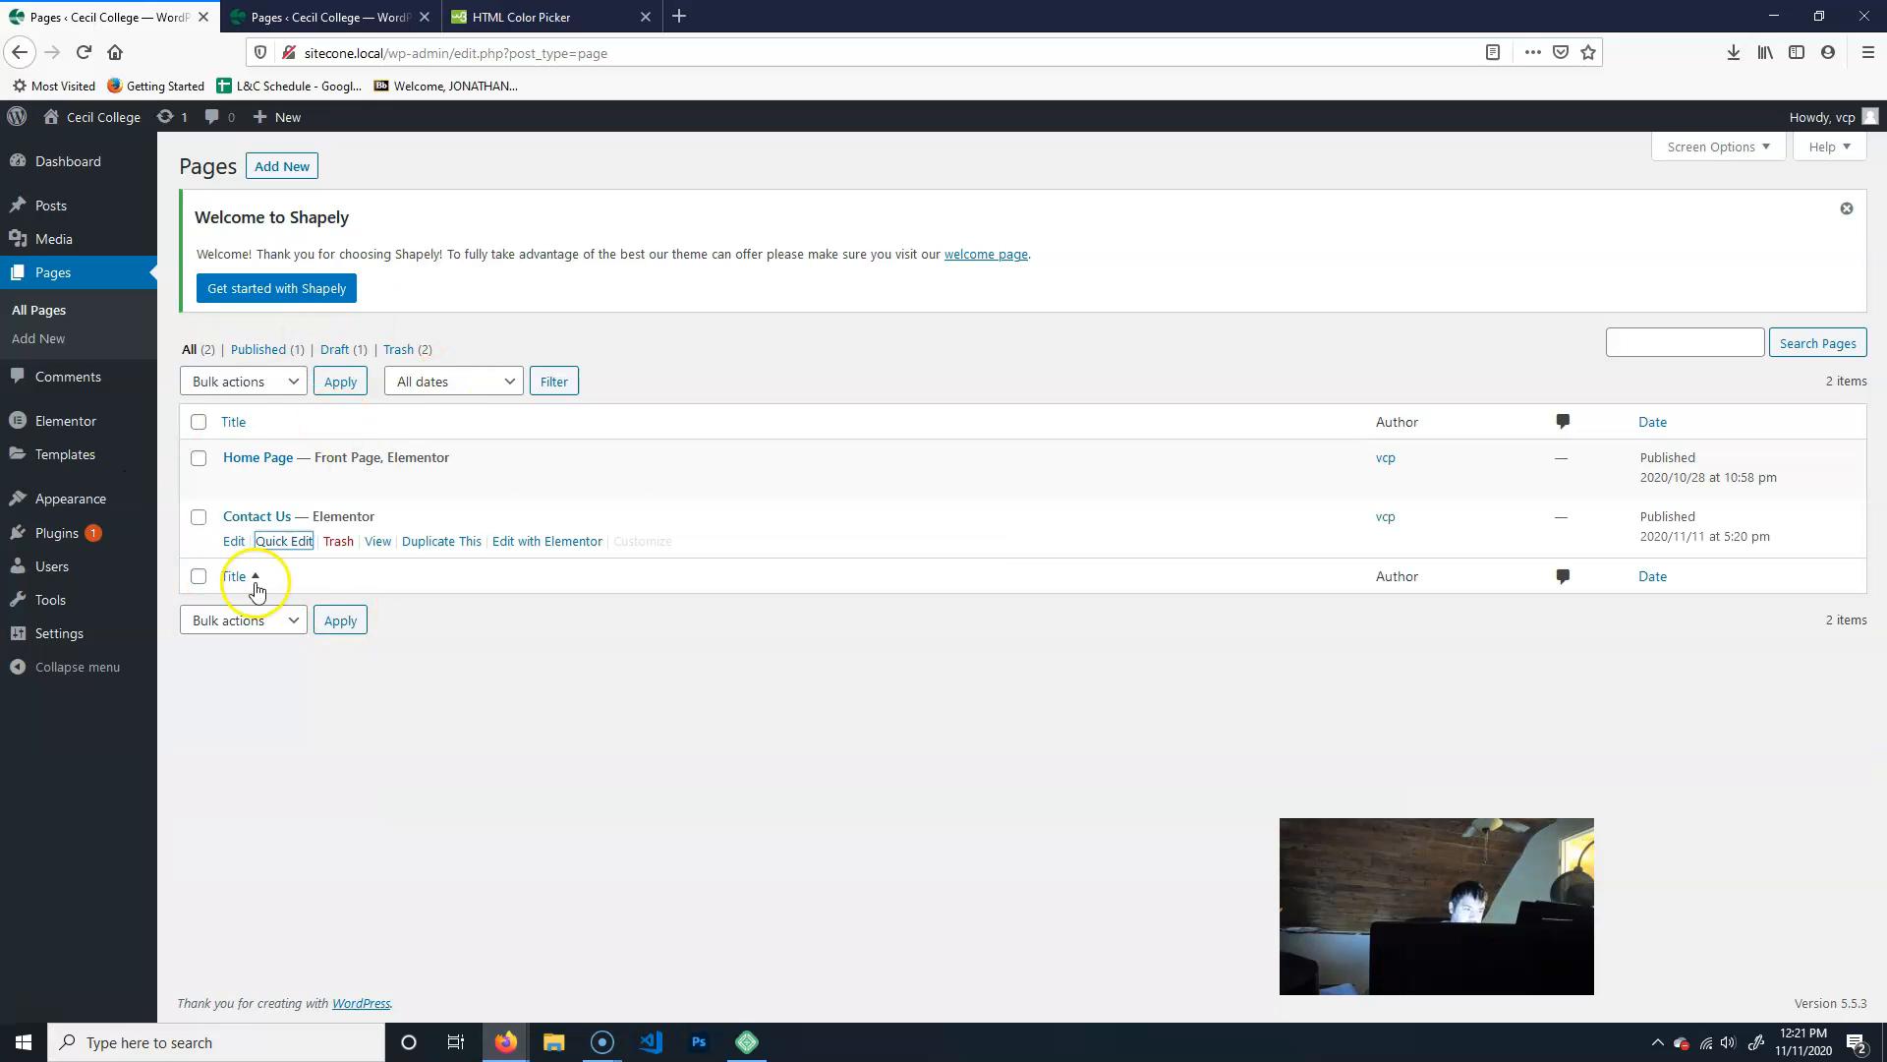
- Open the Contact Us page for editing with Elementor and close the other two browser tabs
left_click(550, 541)
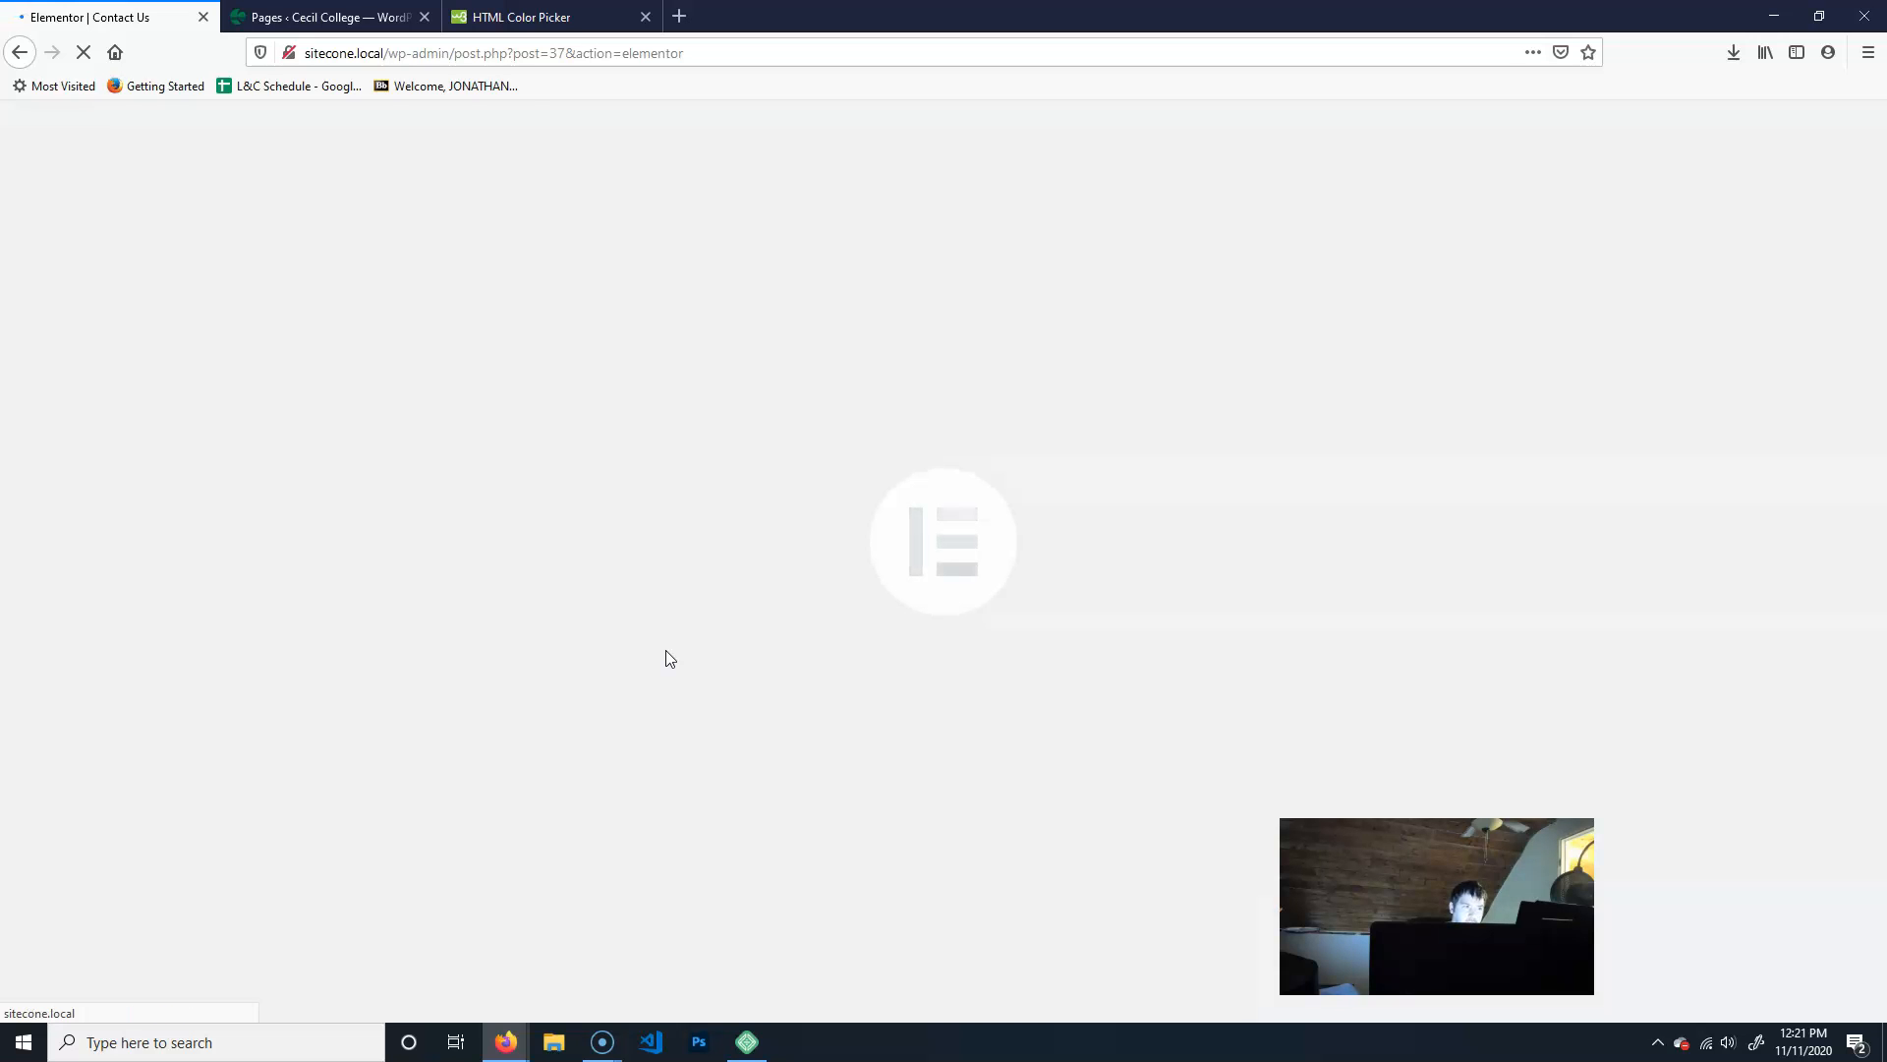
left_click(646, 17)
left_click(424, 17)
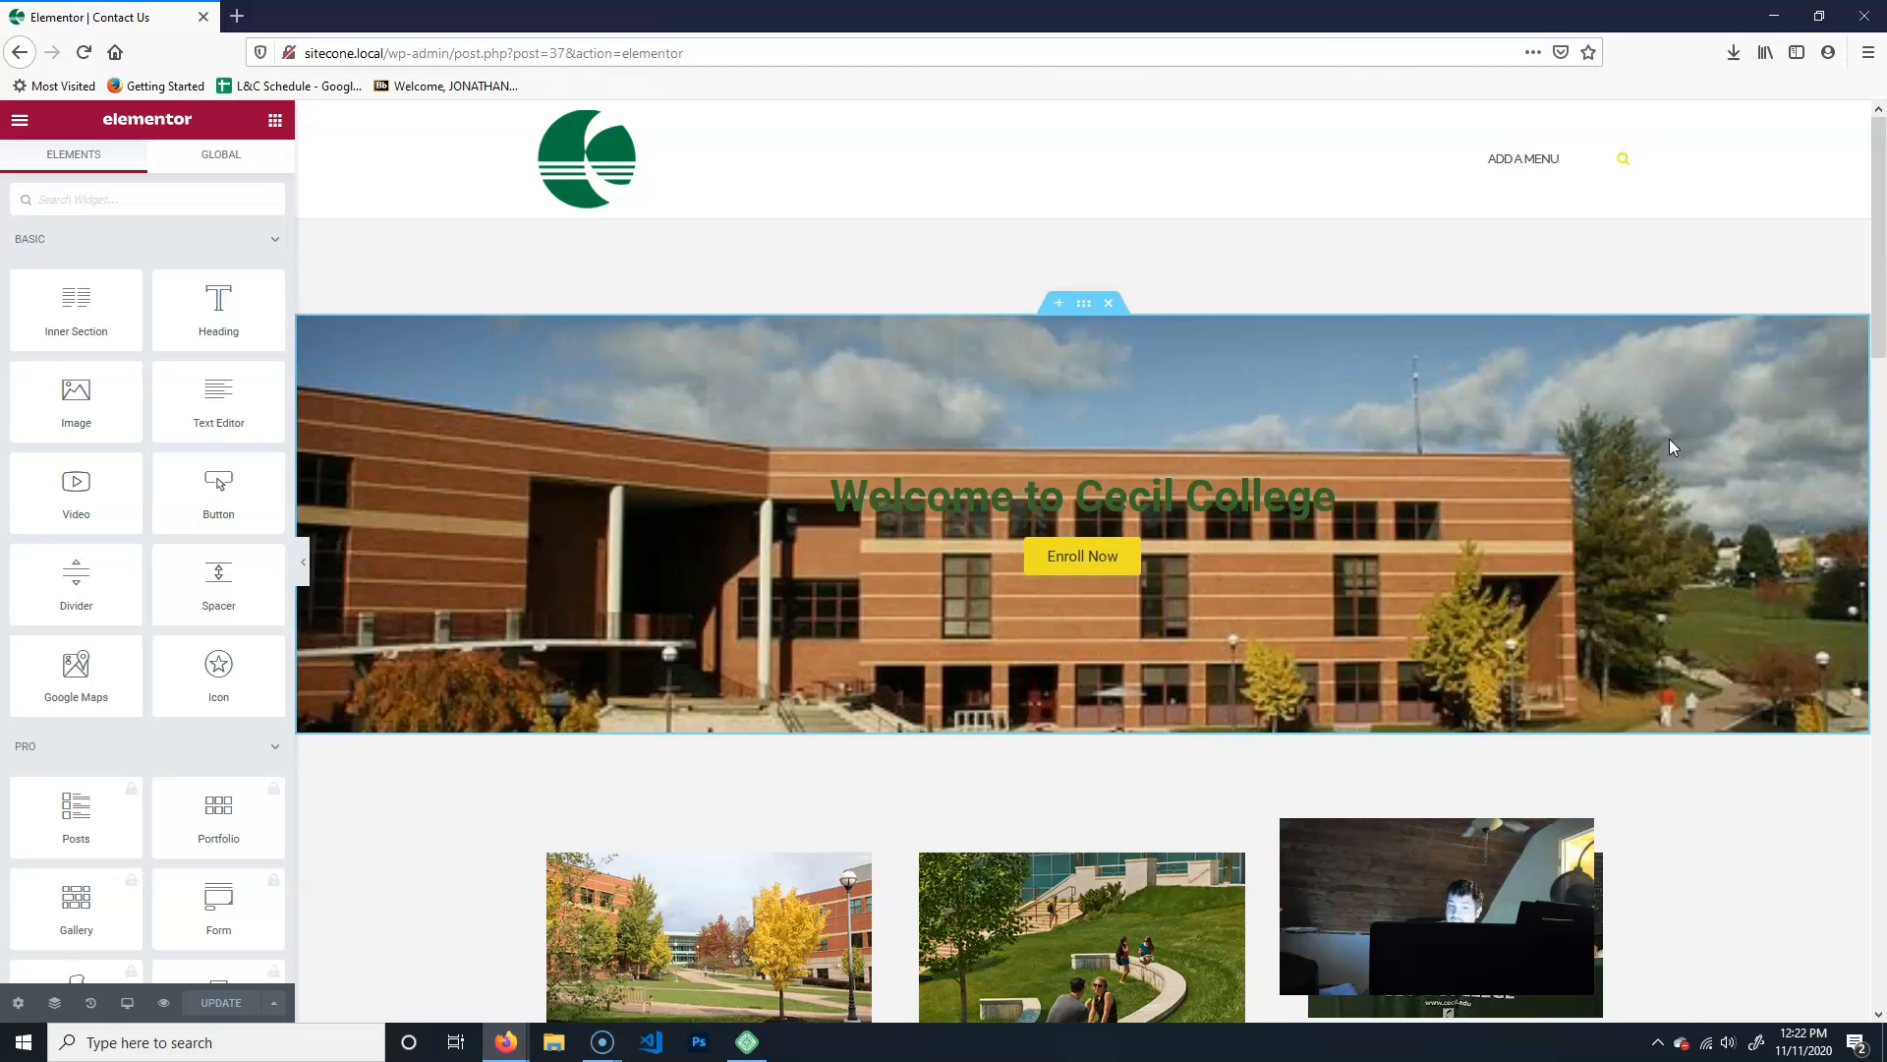
- Delete the welcome banner, the three-column heading section and the Campus Spotlight section from the Contact Us page
left_click(1110, 304)
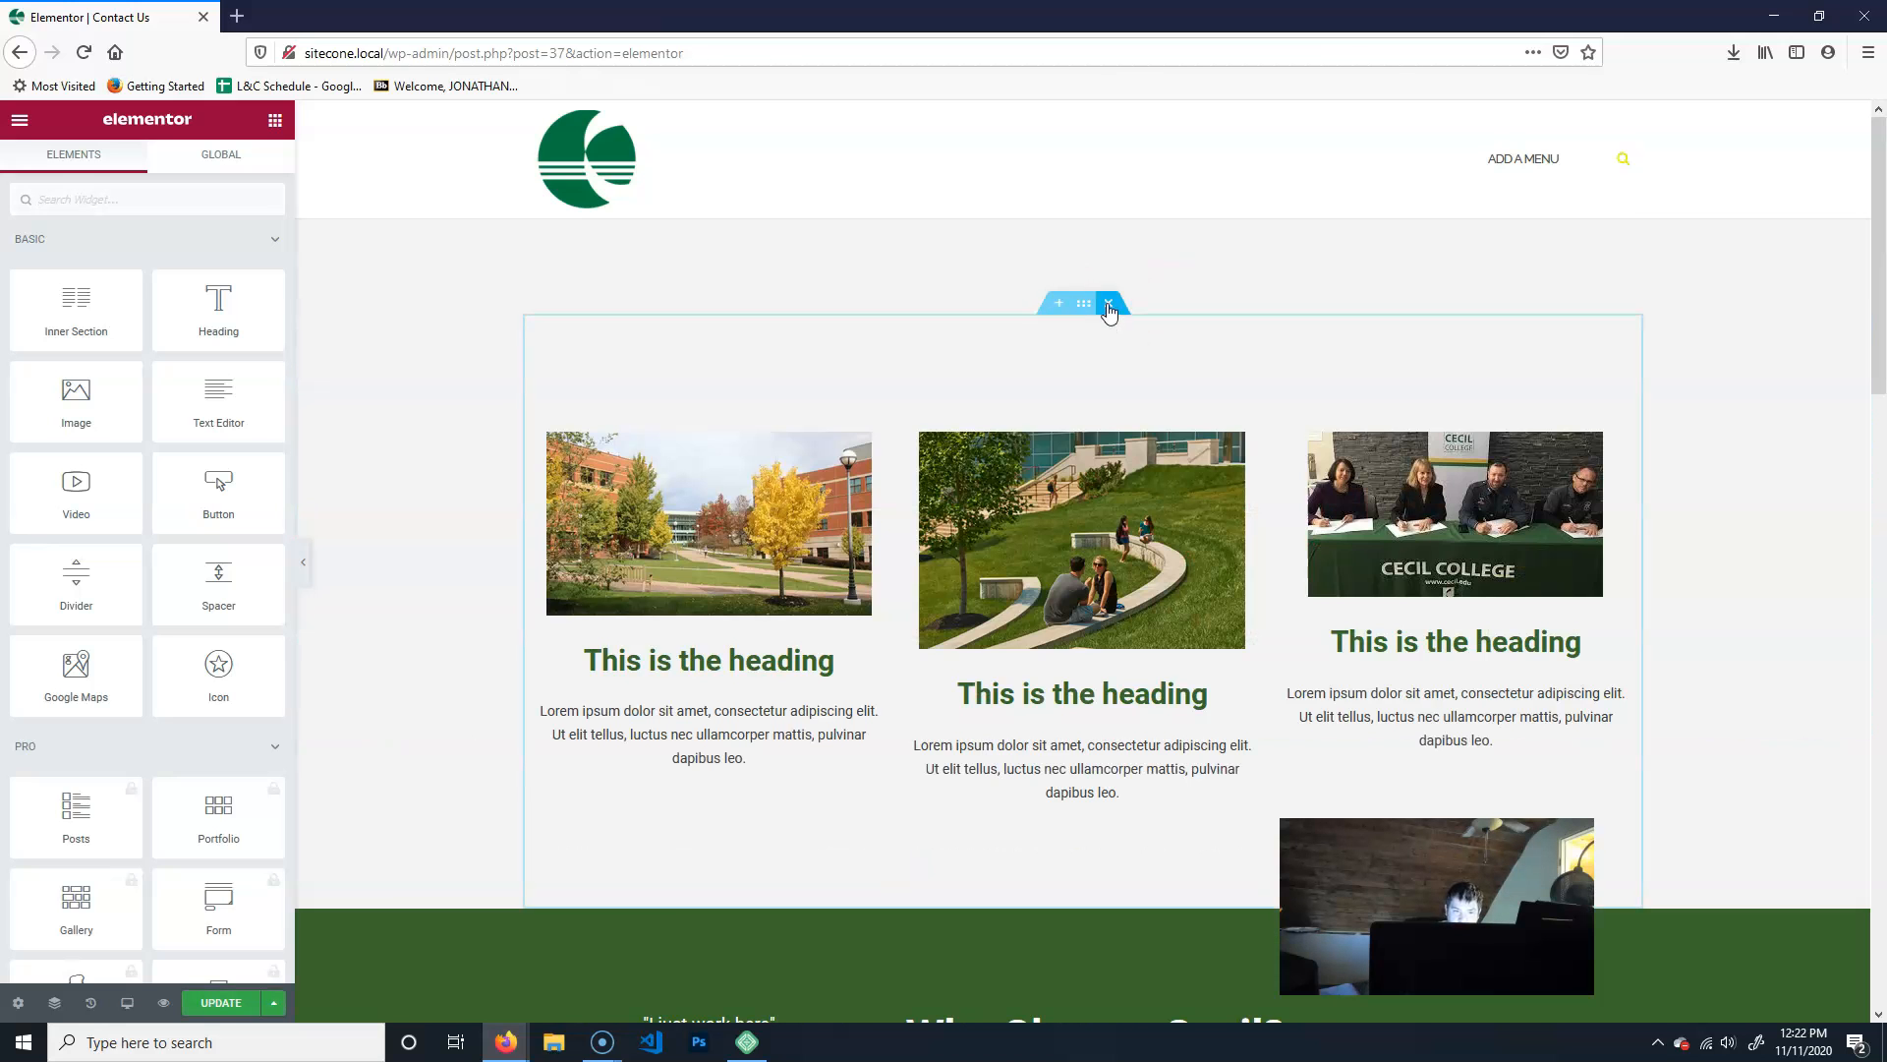
left_click(1111, 304)
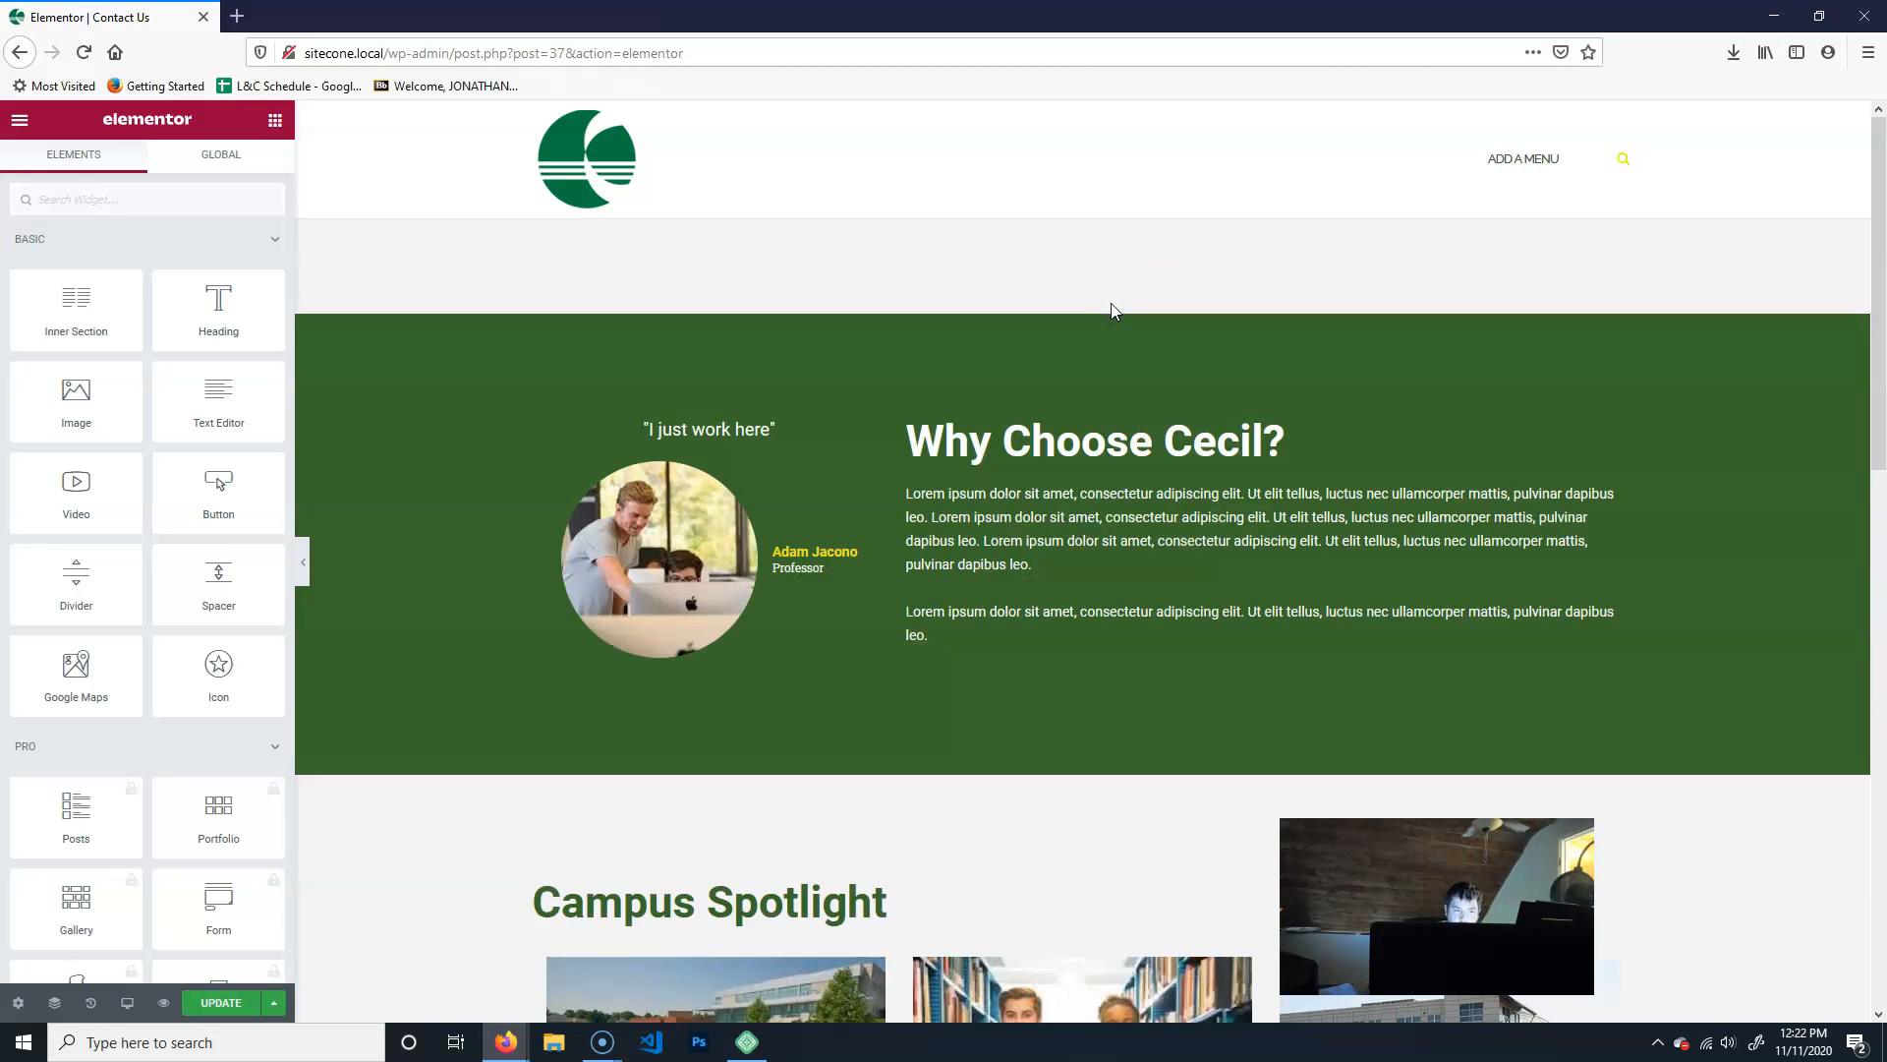
scroll(1004, 713, "down", 2)
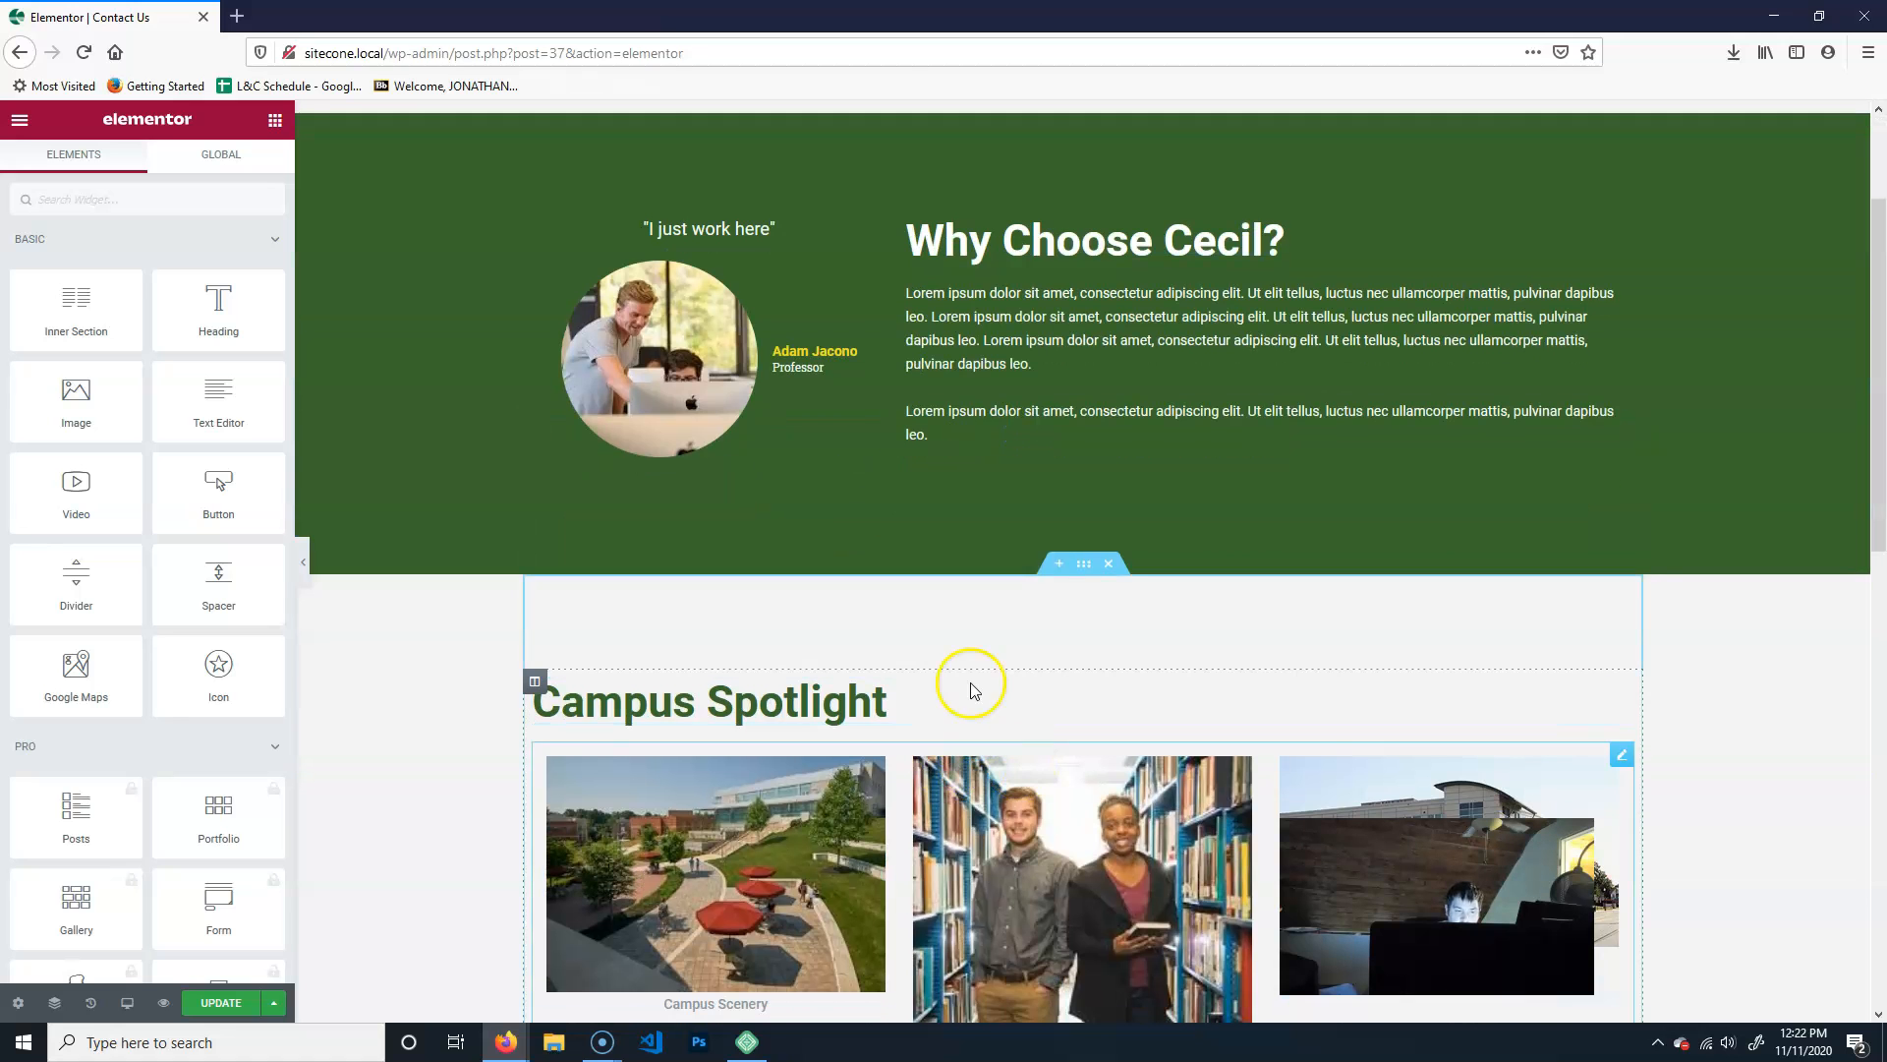
left_click(1108, 563)
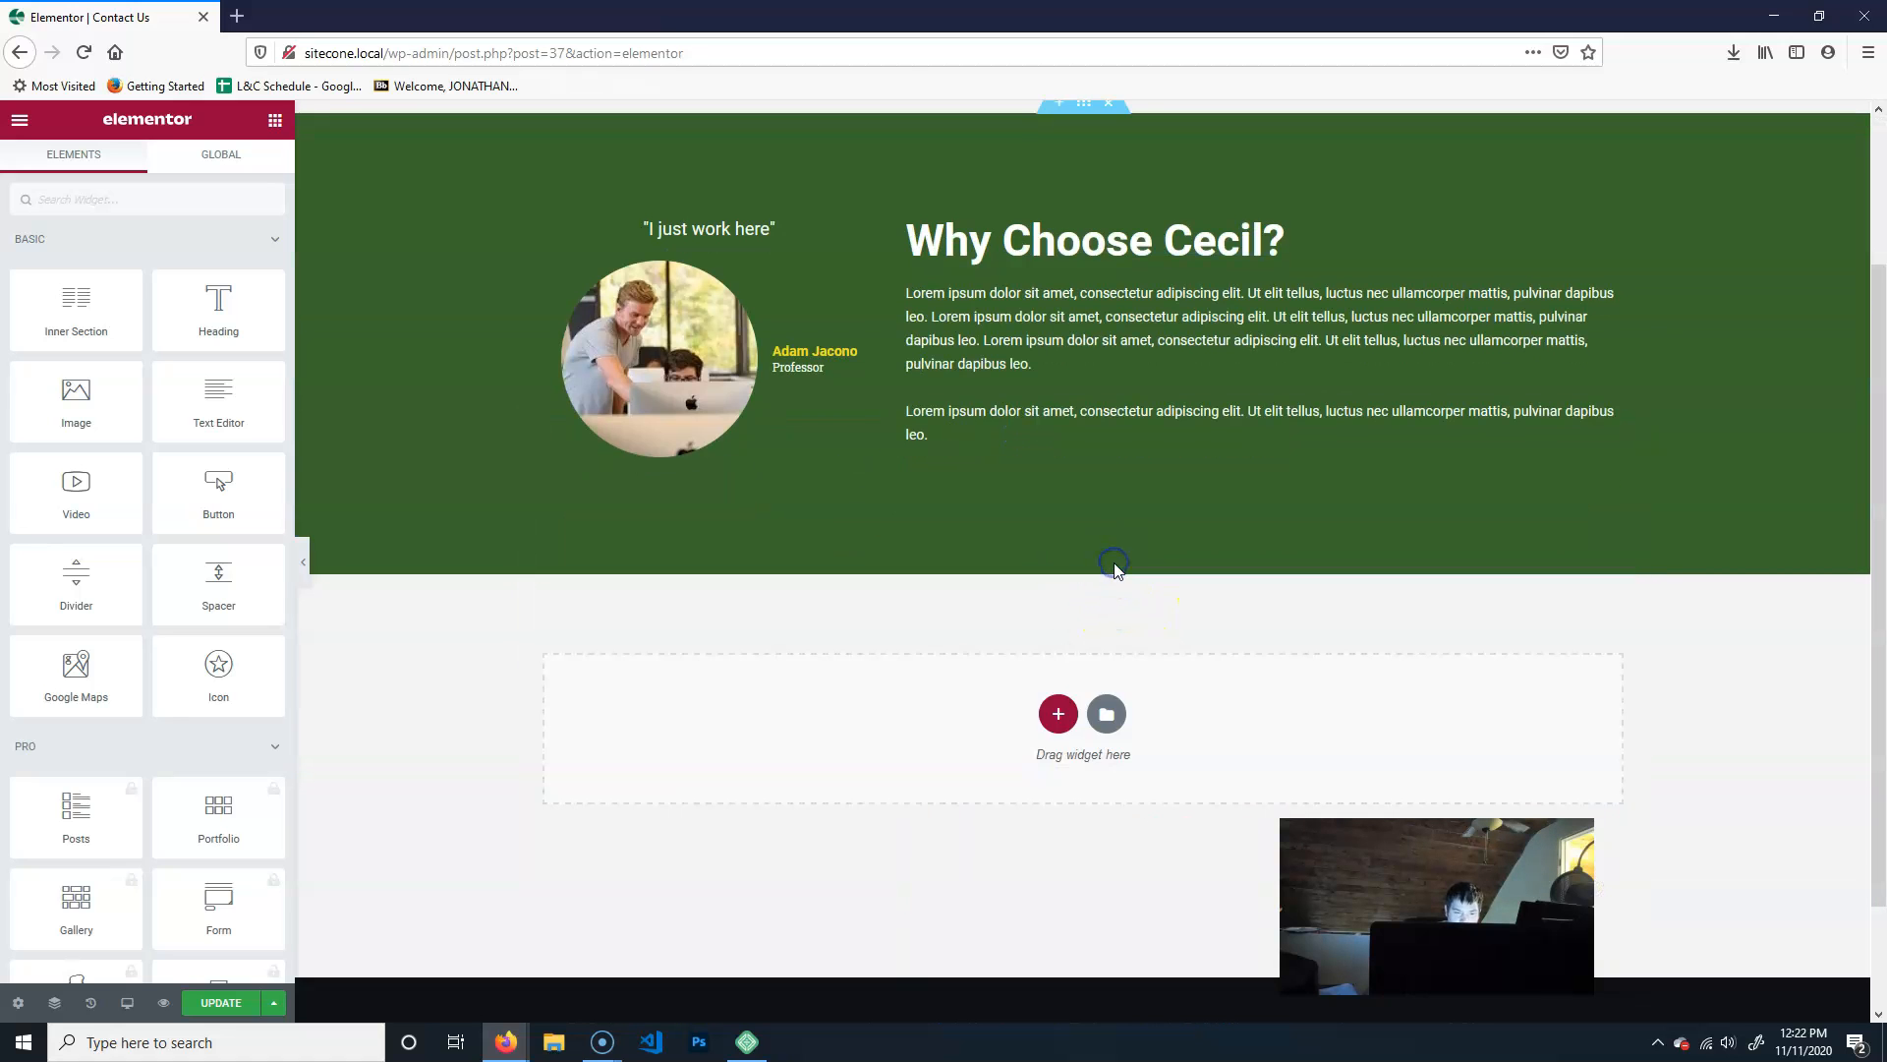
scroll(851, 682, "up", 2)
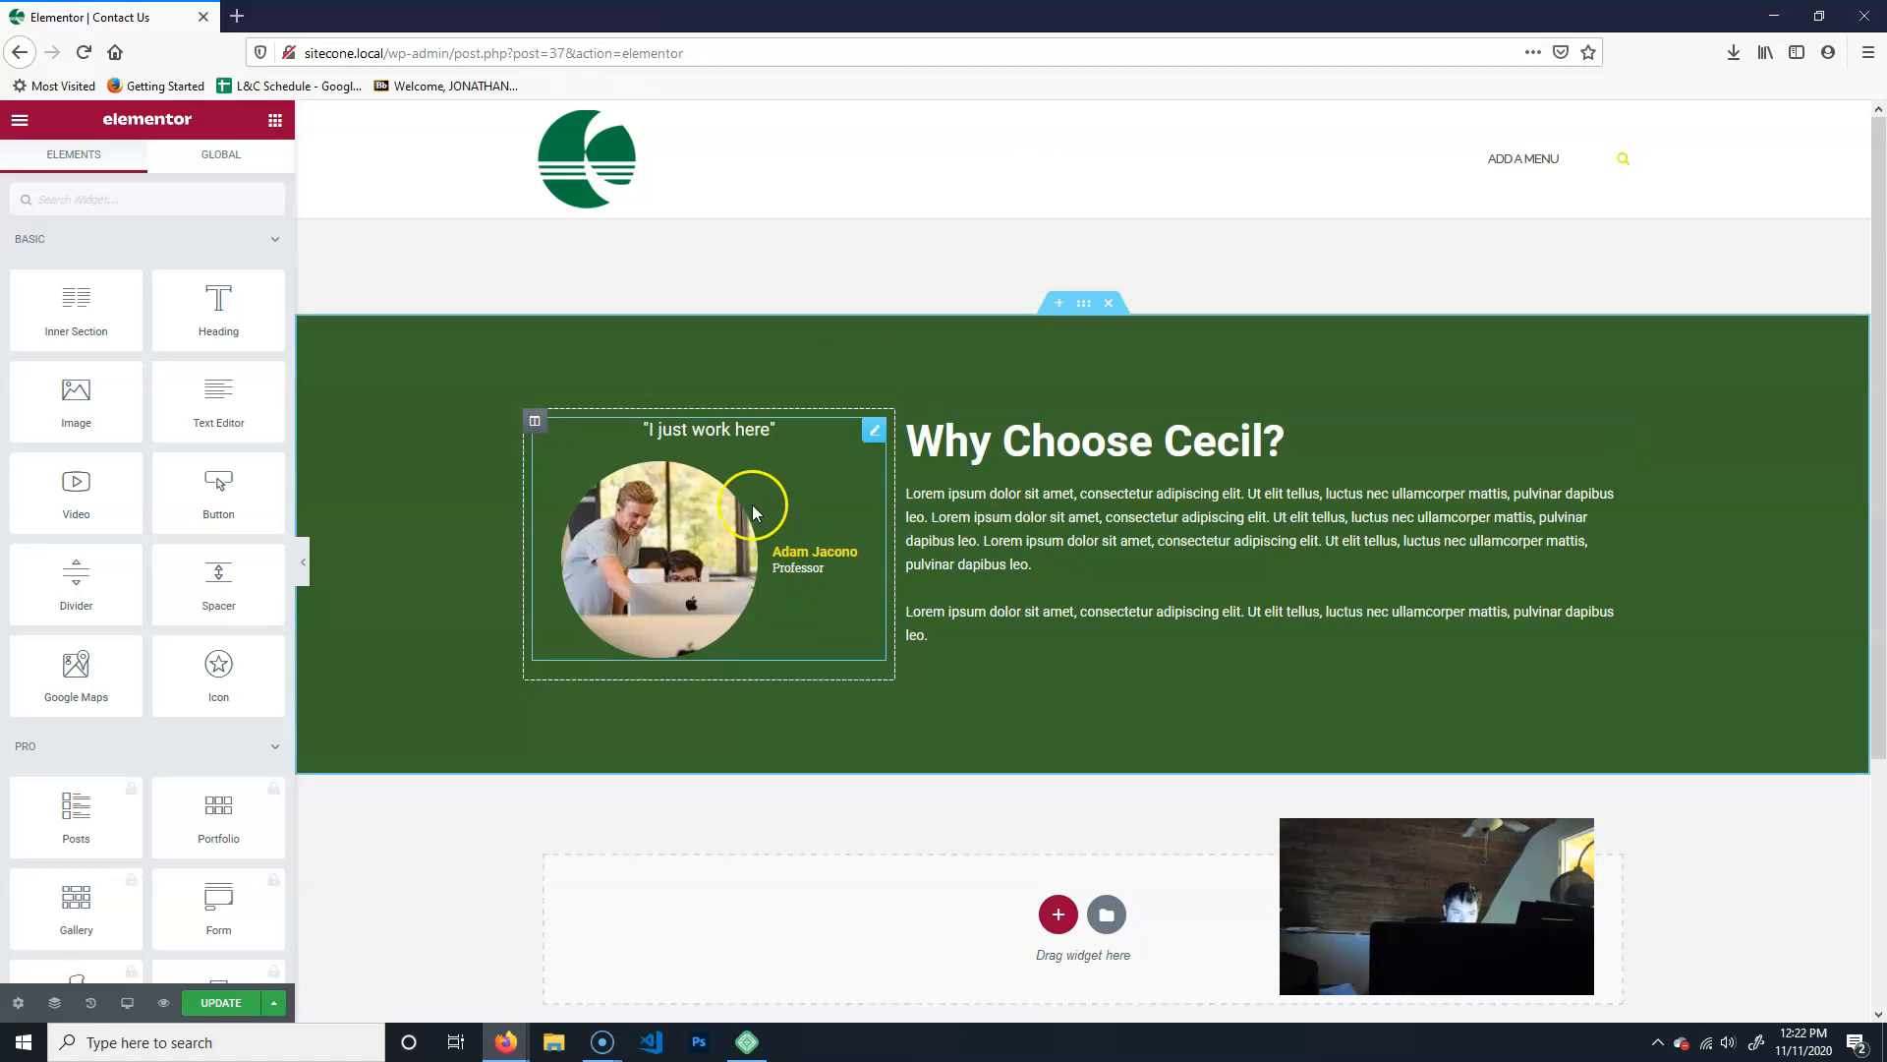
- Delete the testimonial, the "Why Choose Cecil?" heading and the paragraph text from the green section
right_click(685, 513)
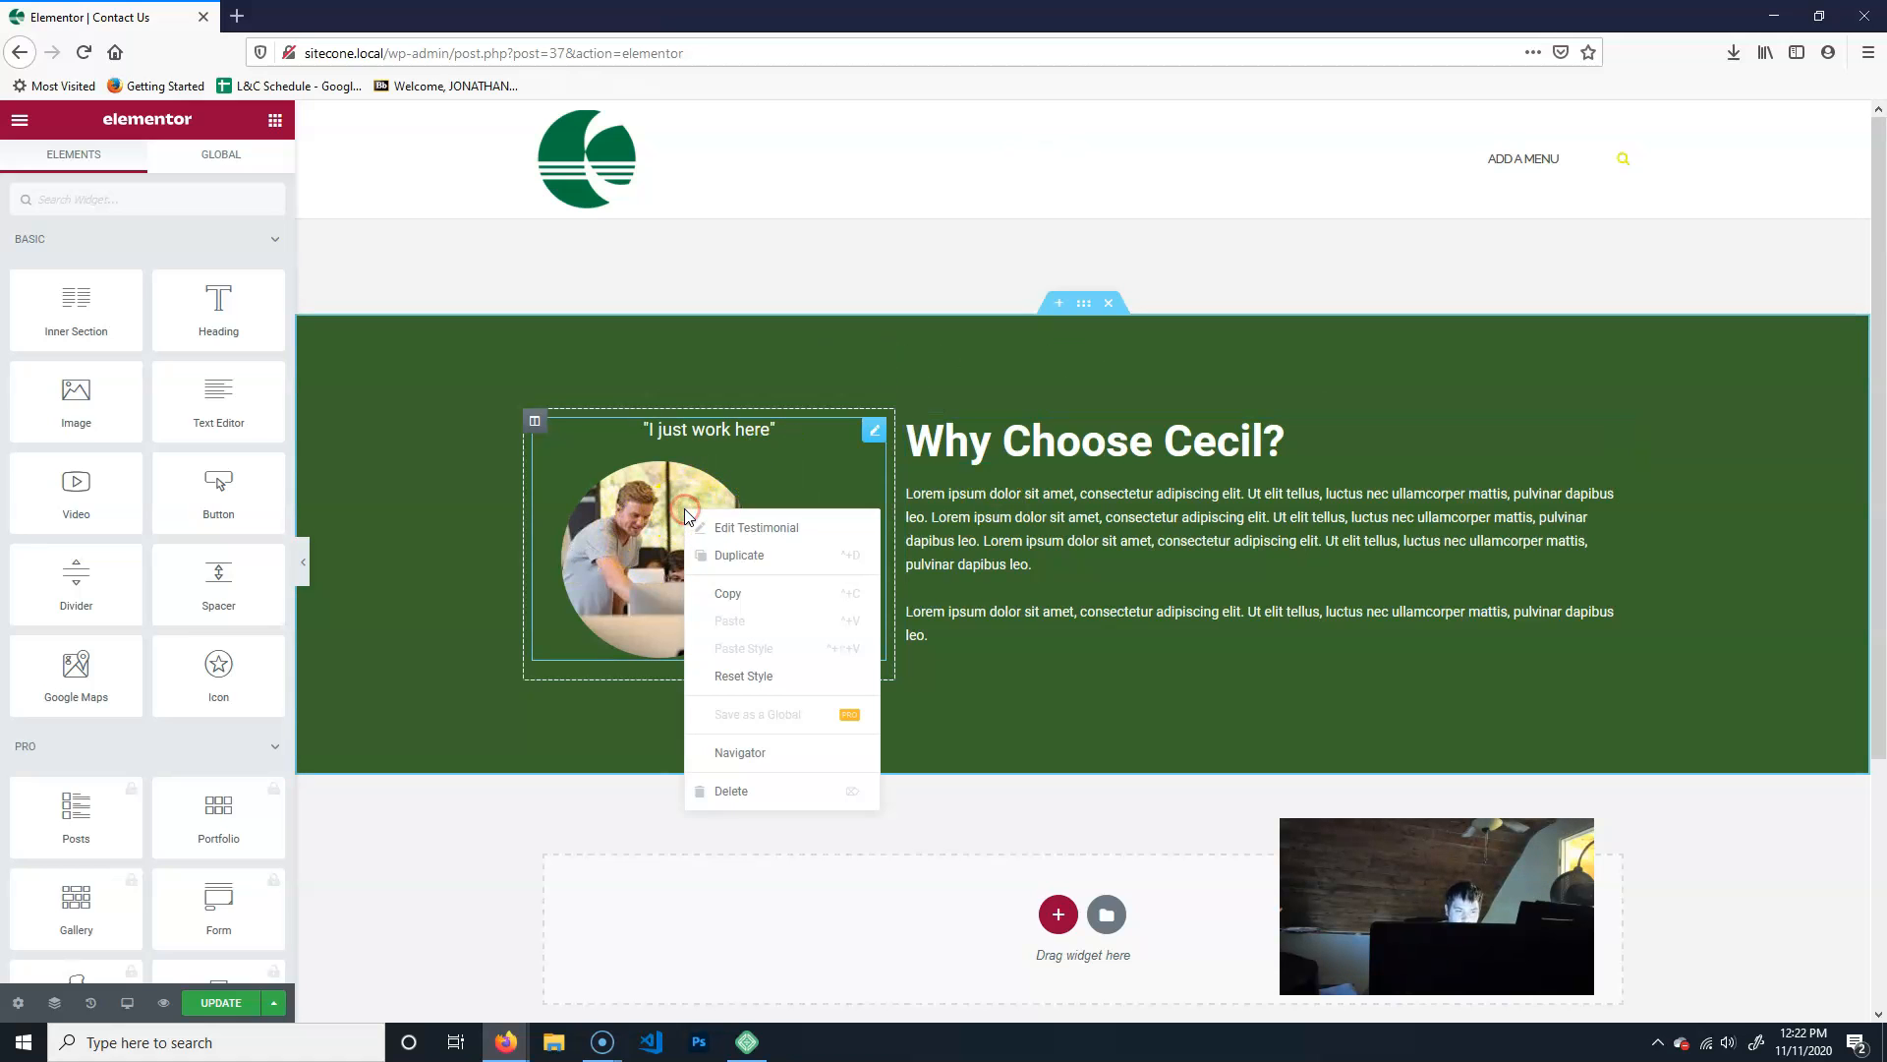
left_click(742, 792)
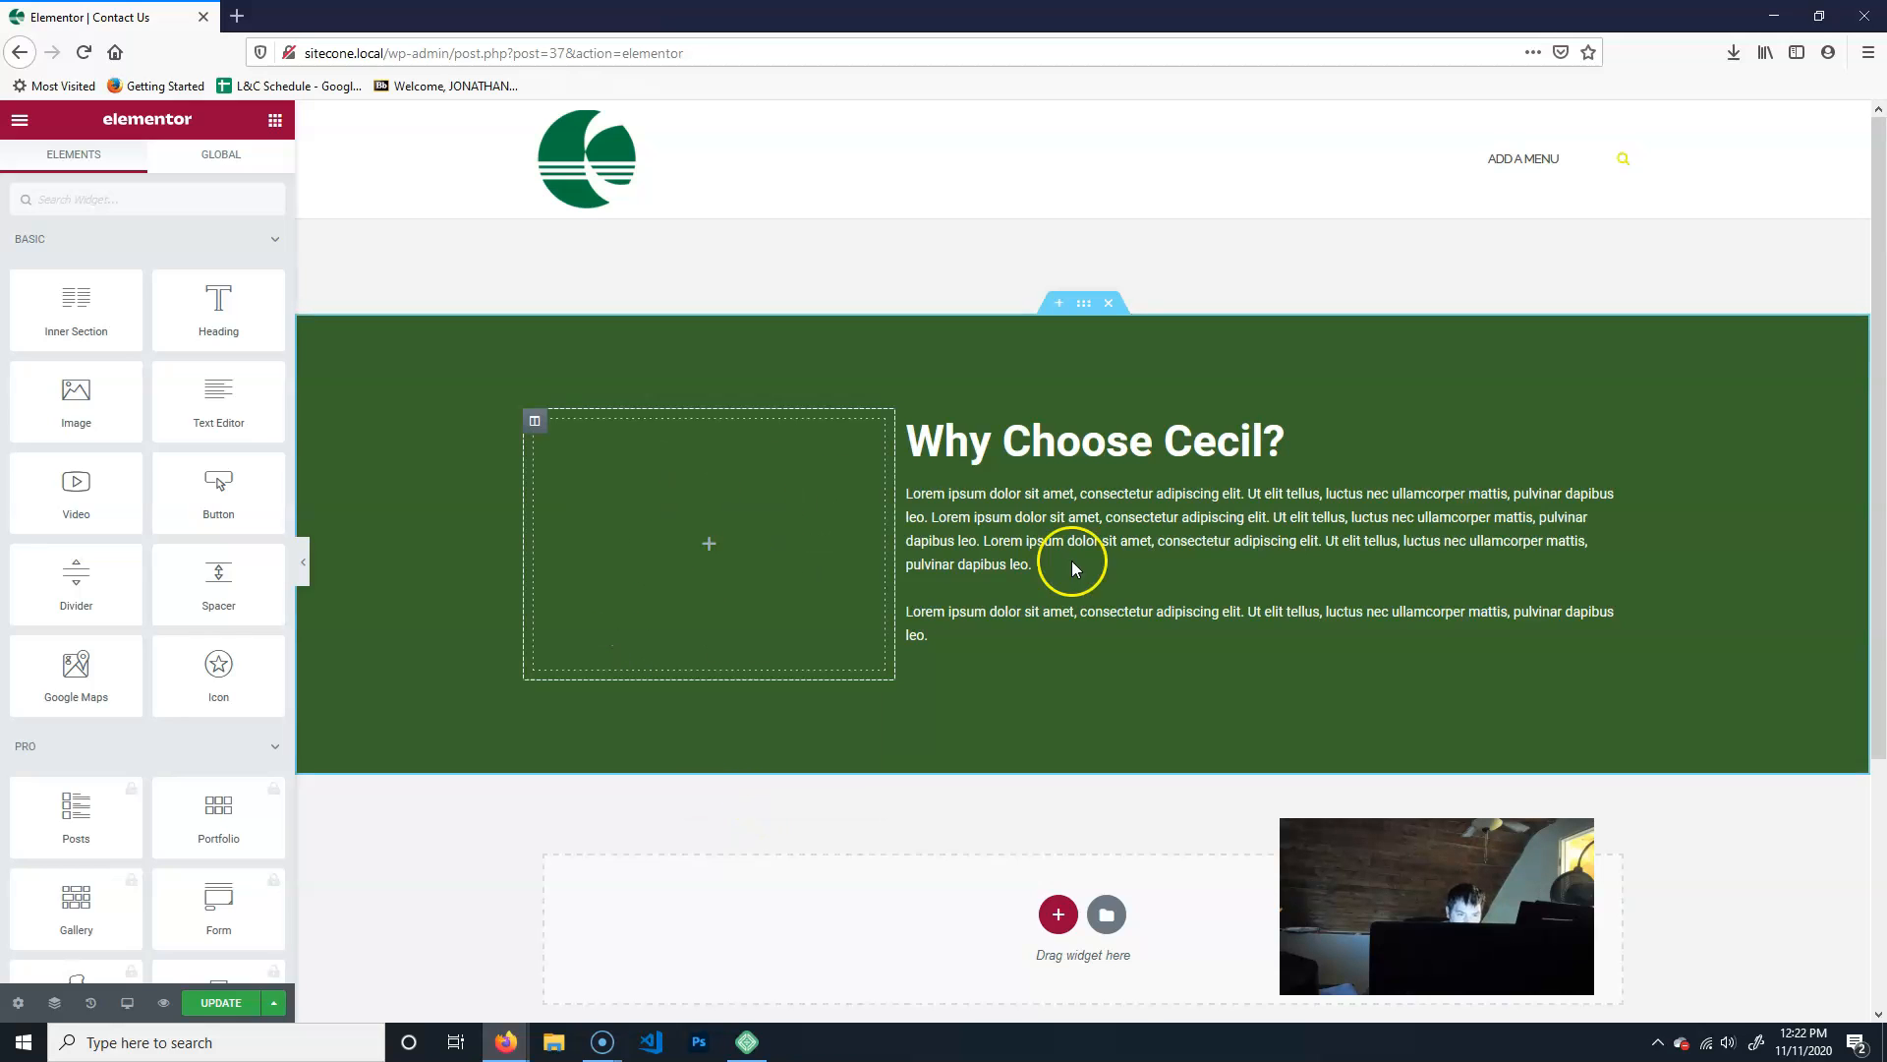
right_click(1081, 450)
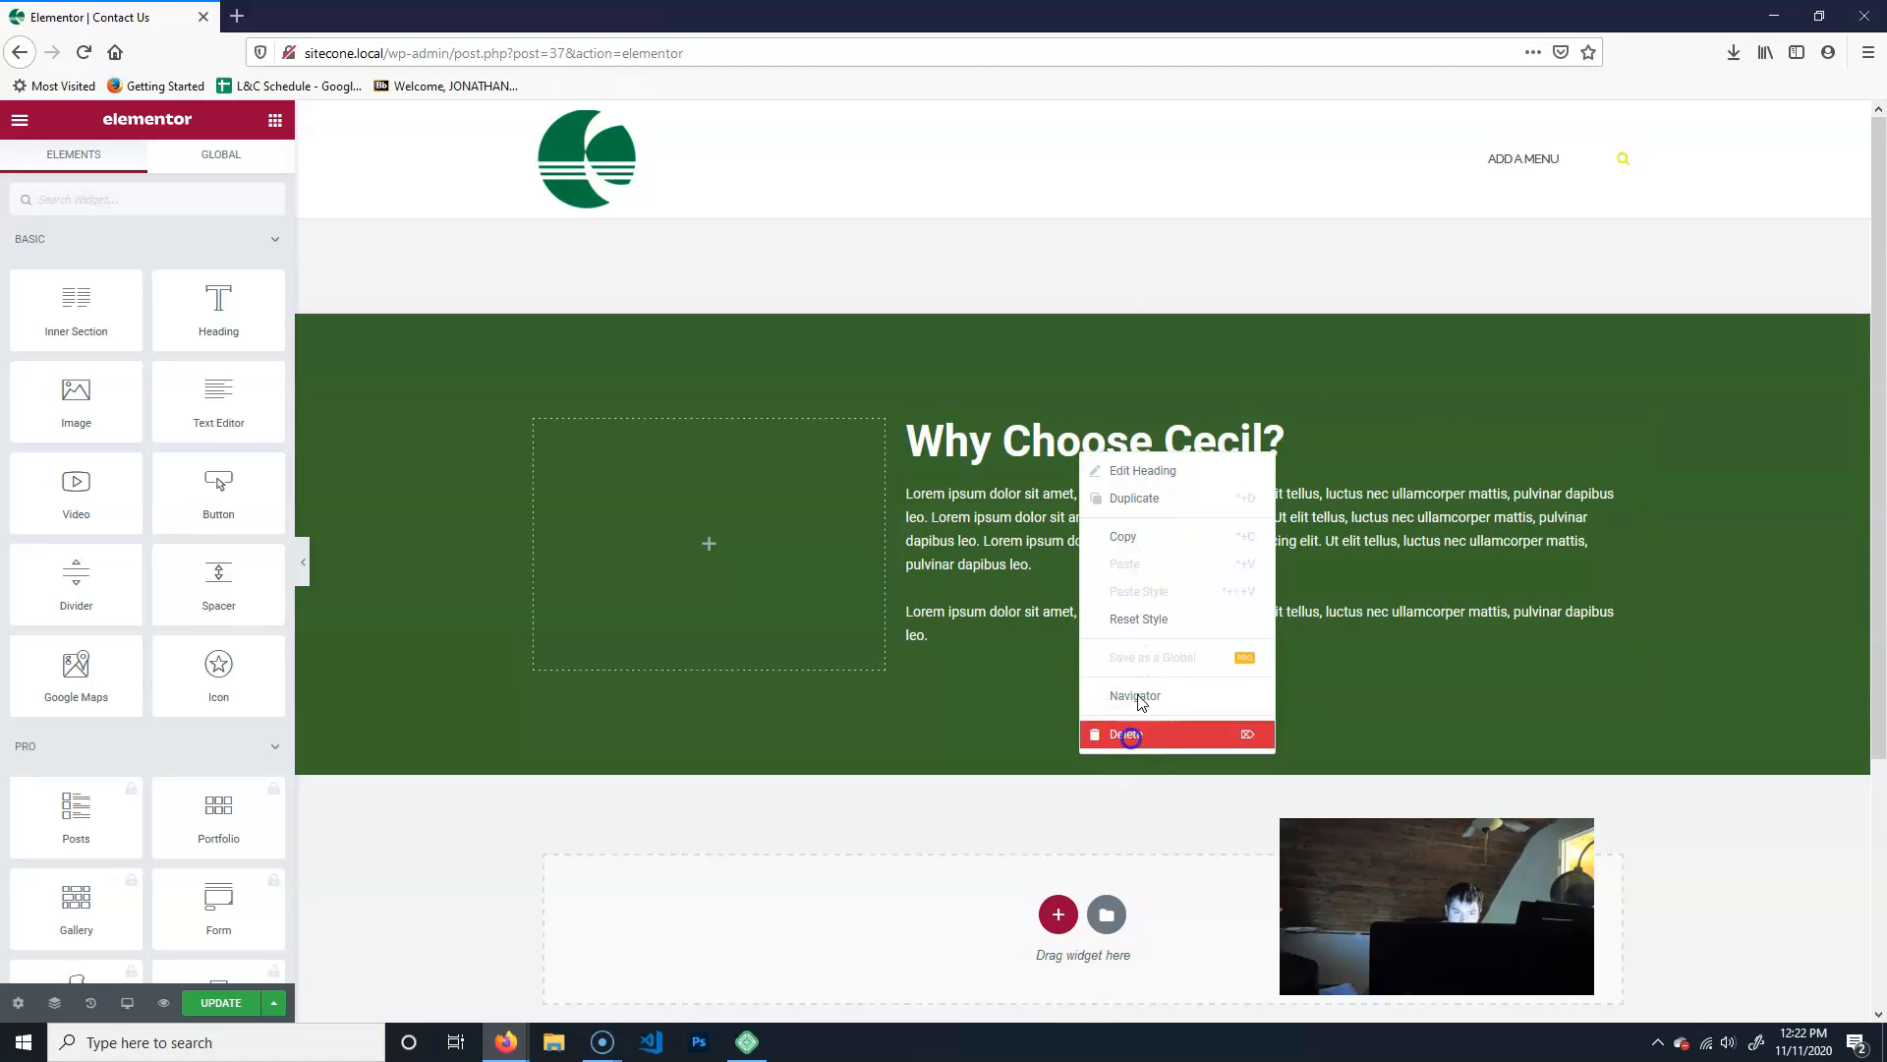
left_click(1131, 735)
right_click(1050, 491)
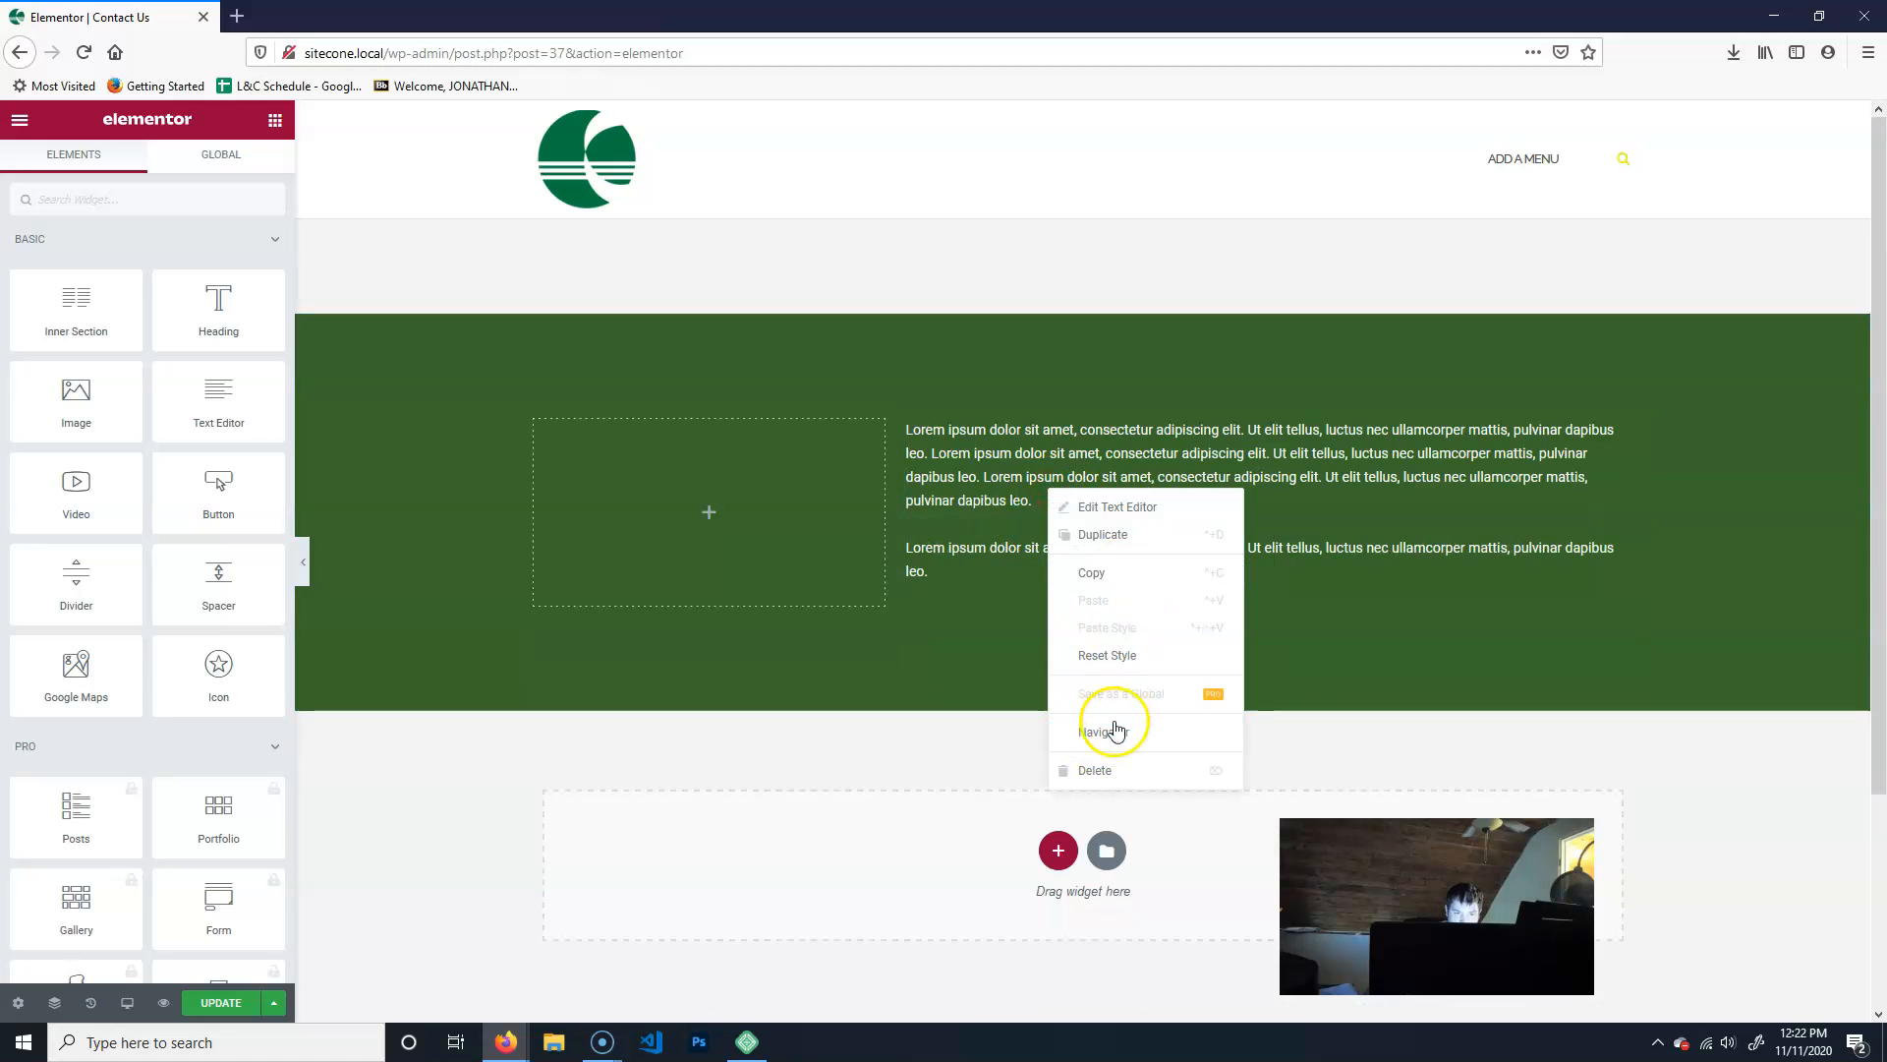
left_click(1105, 768)
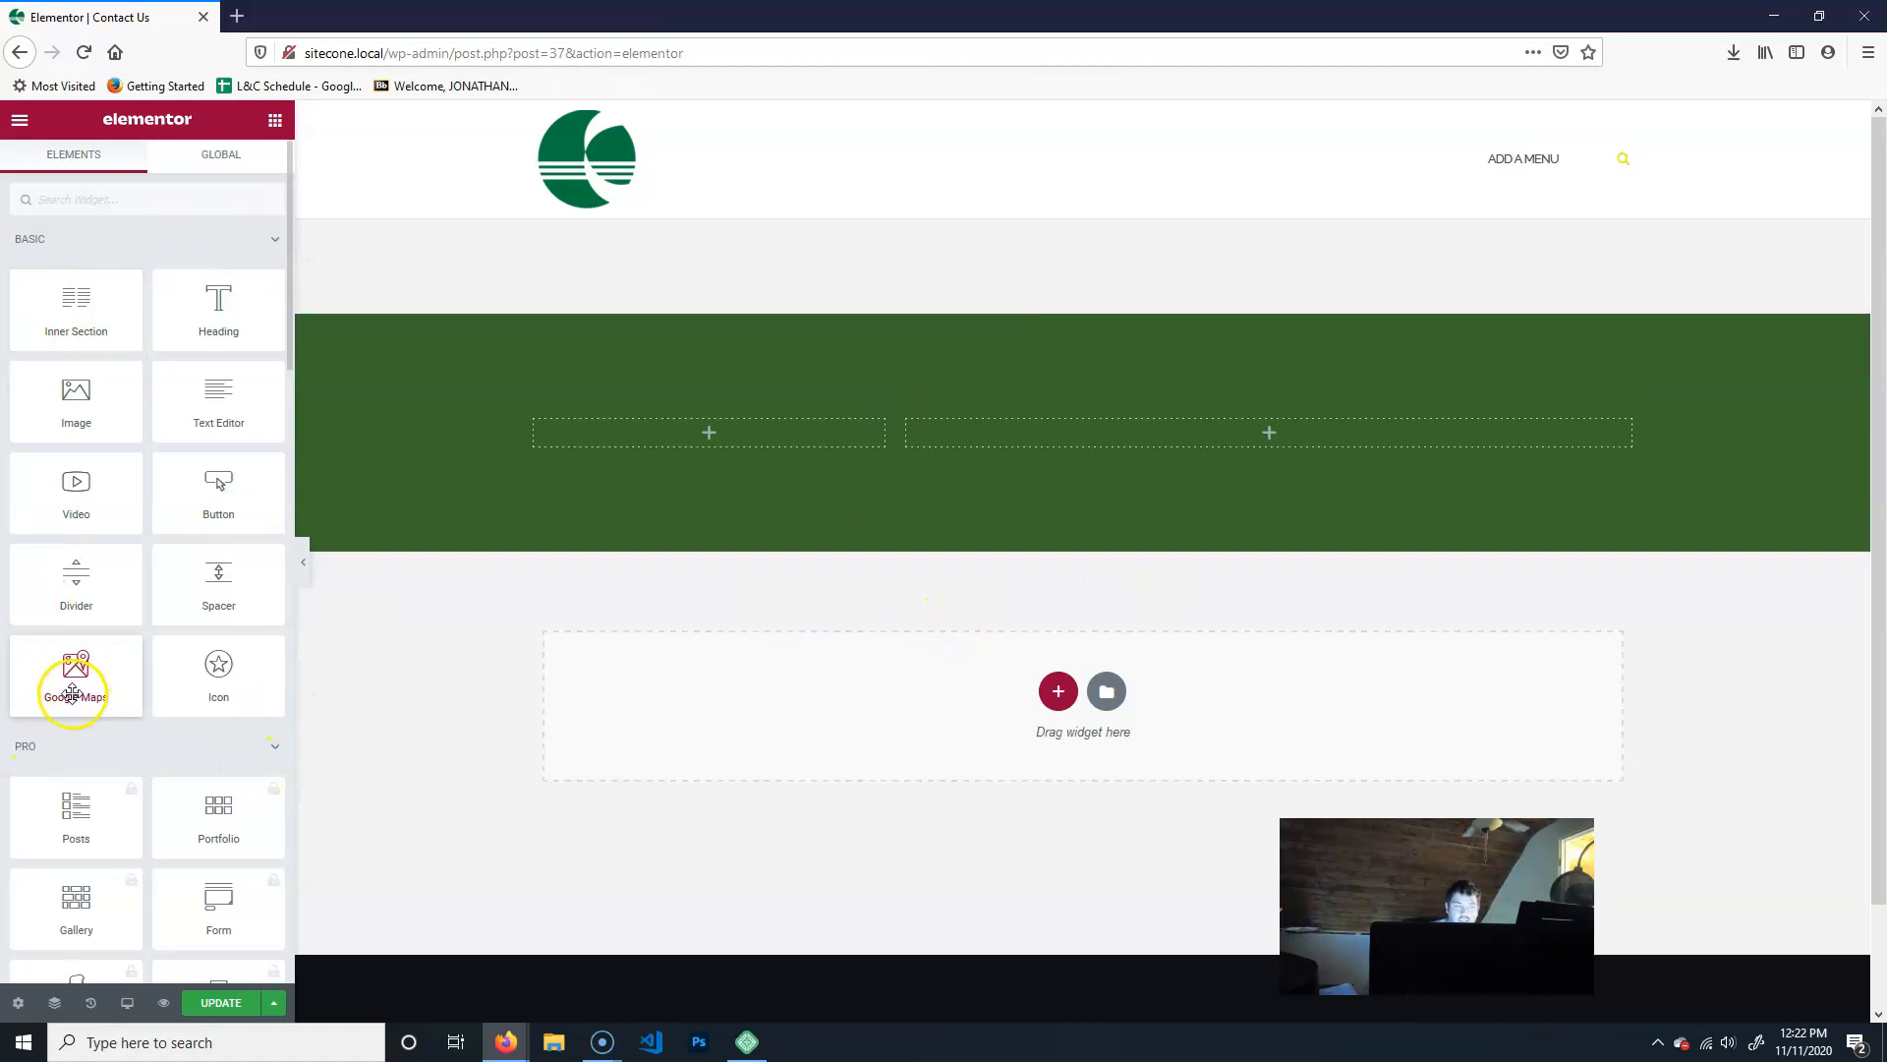
- Add a Google Maps widget to the green section's narrow column and set its location to Cecil College's street address
left_click_drag(74, 676, 776, 437)
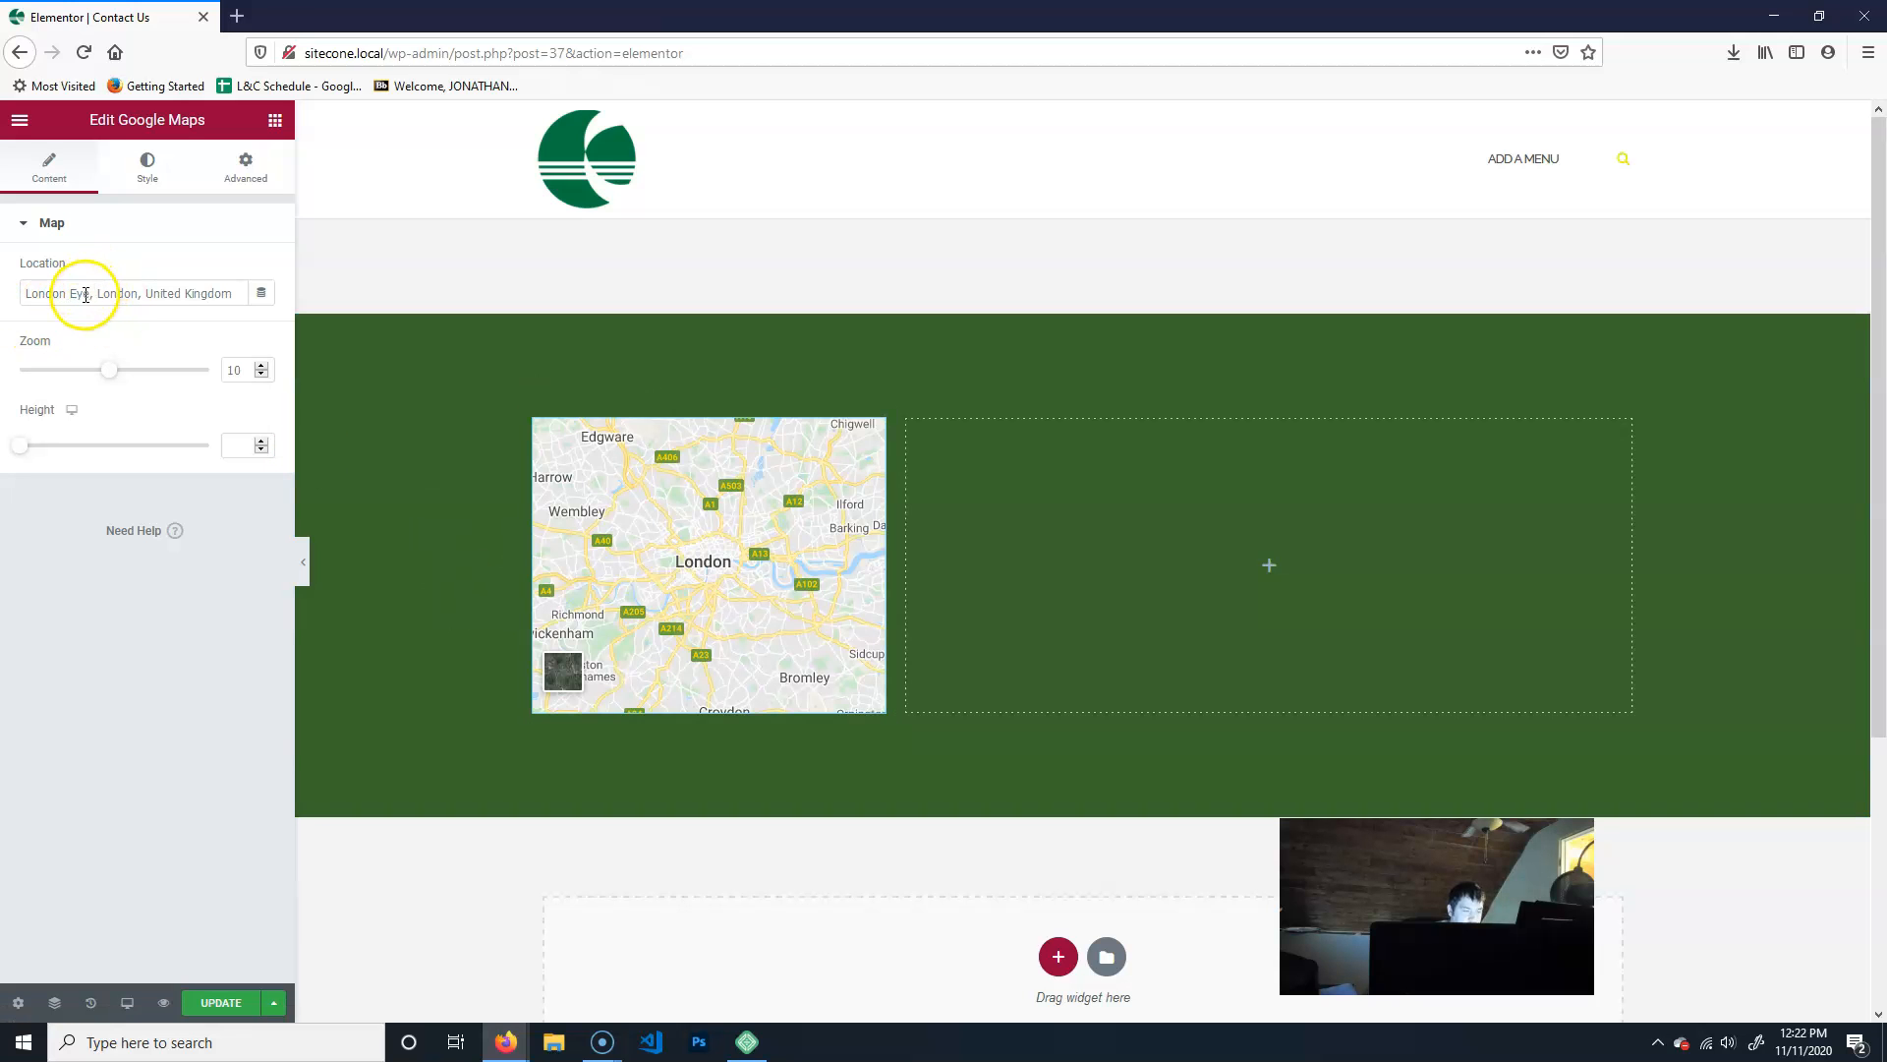
left_click(232, 292)
key("ctrl+a")
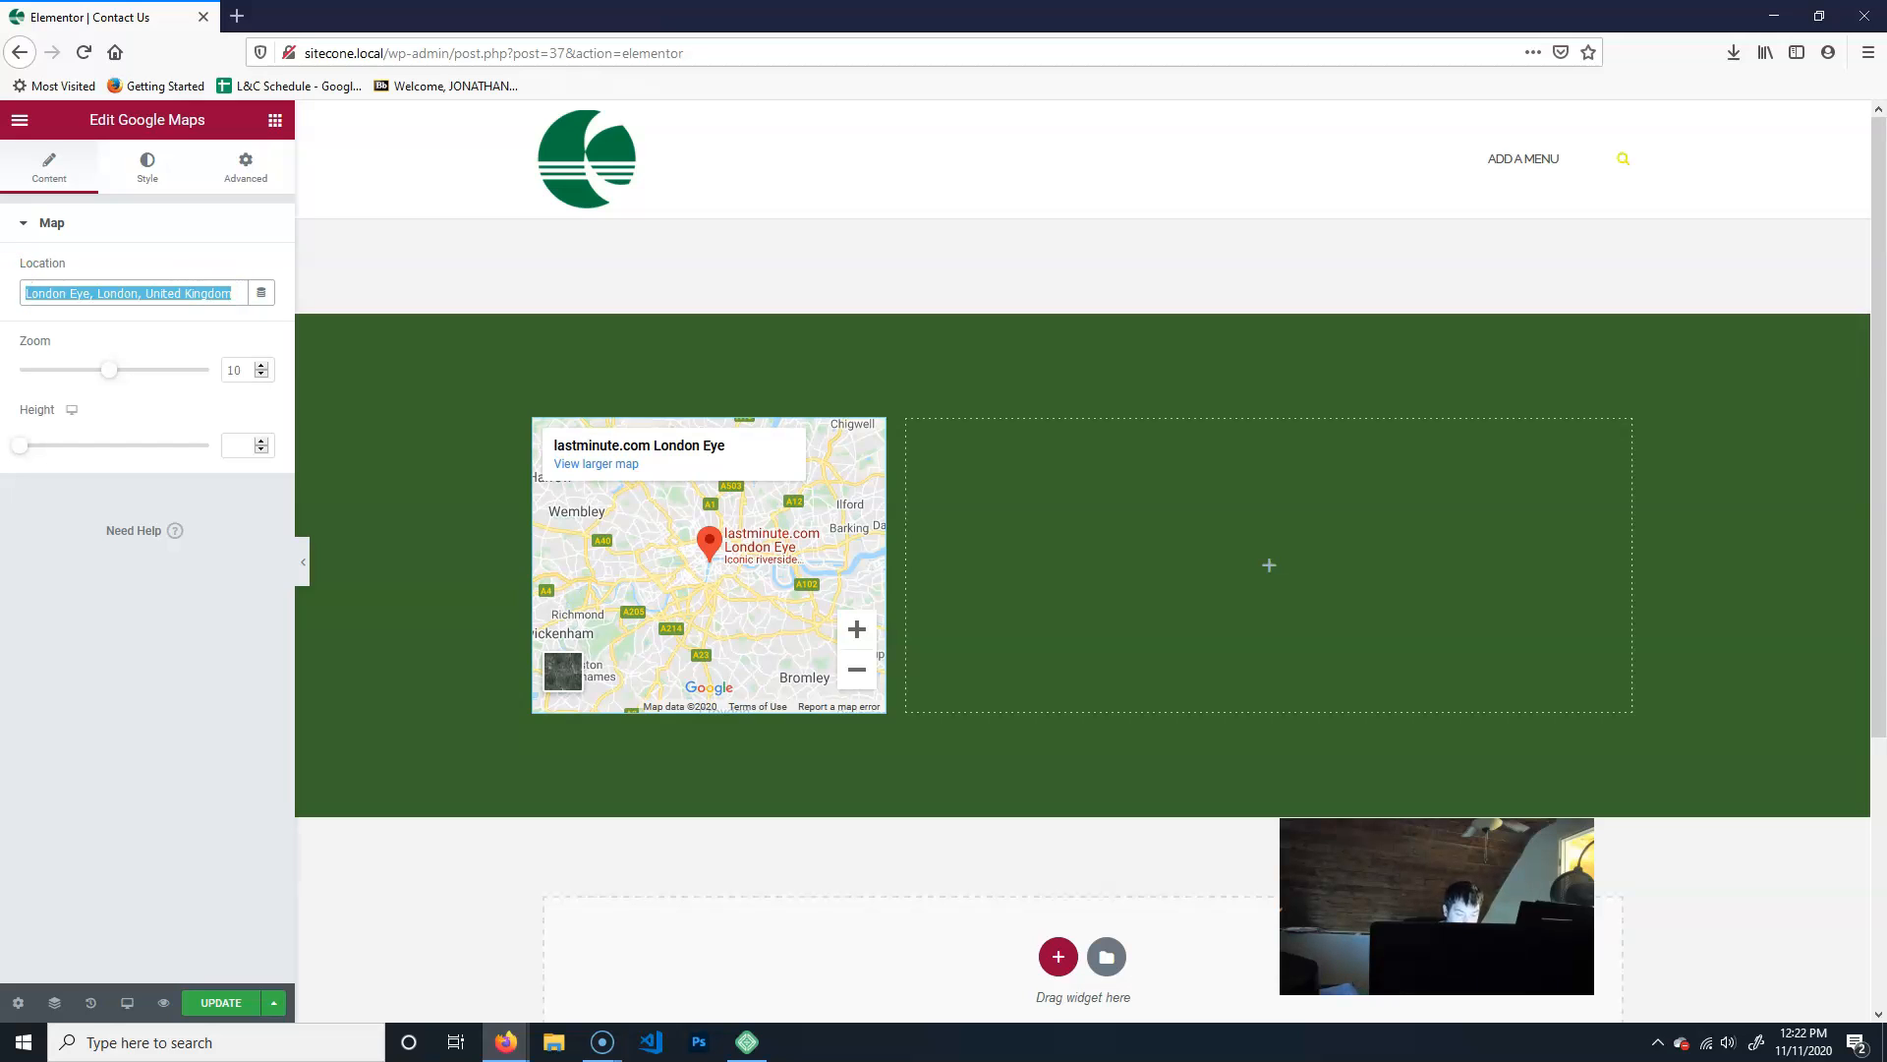
type("one seah")
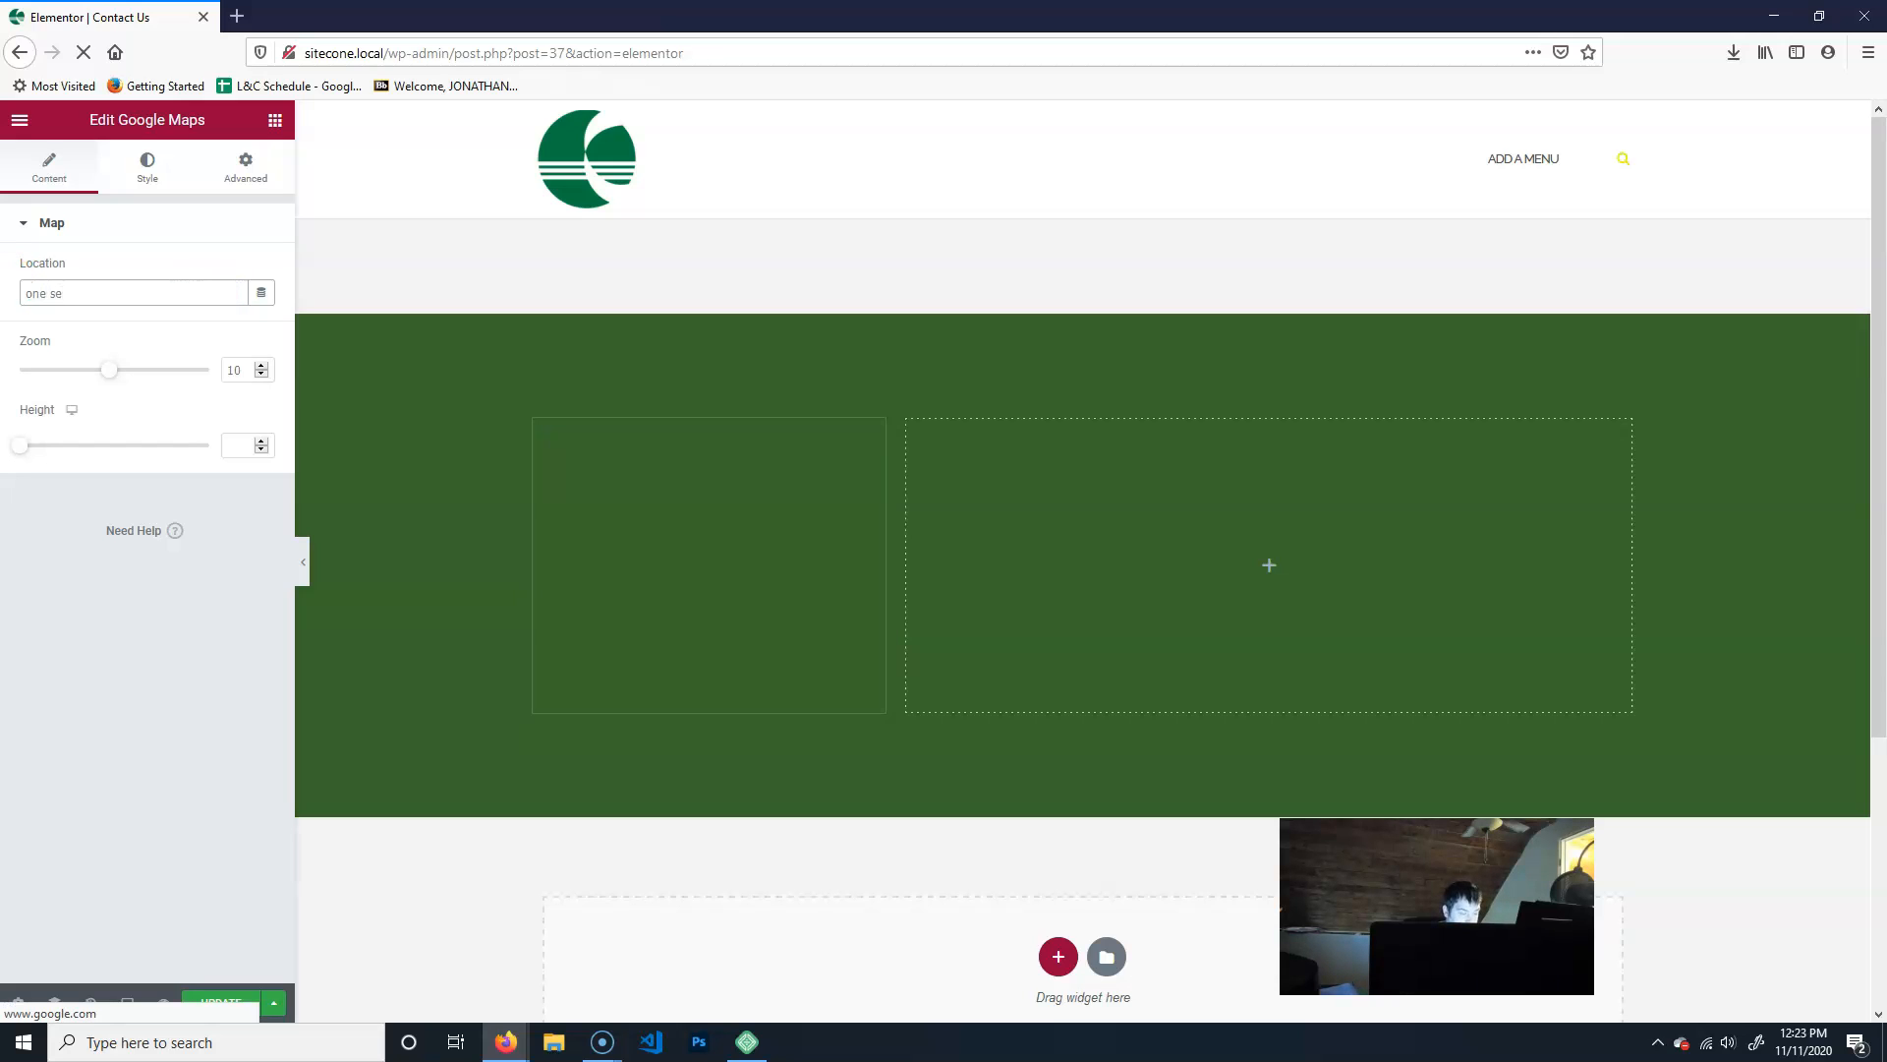
type("awk drive, cecil")
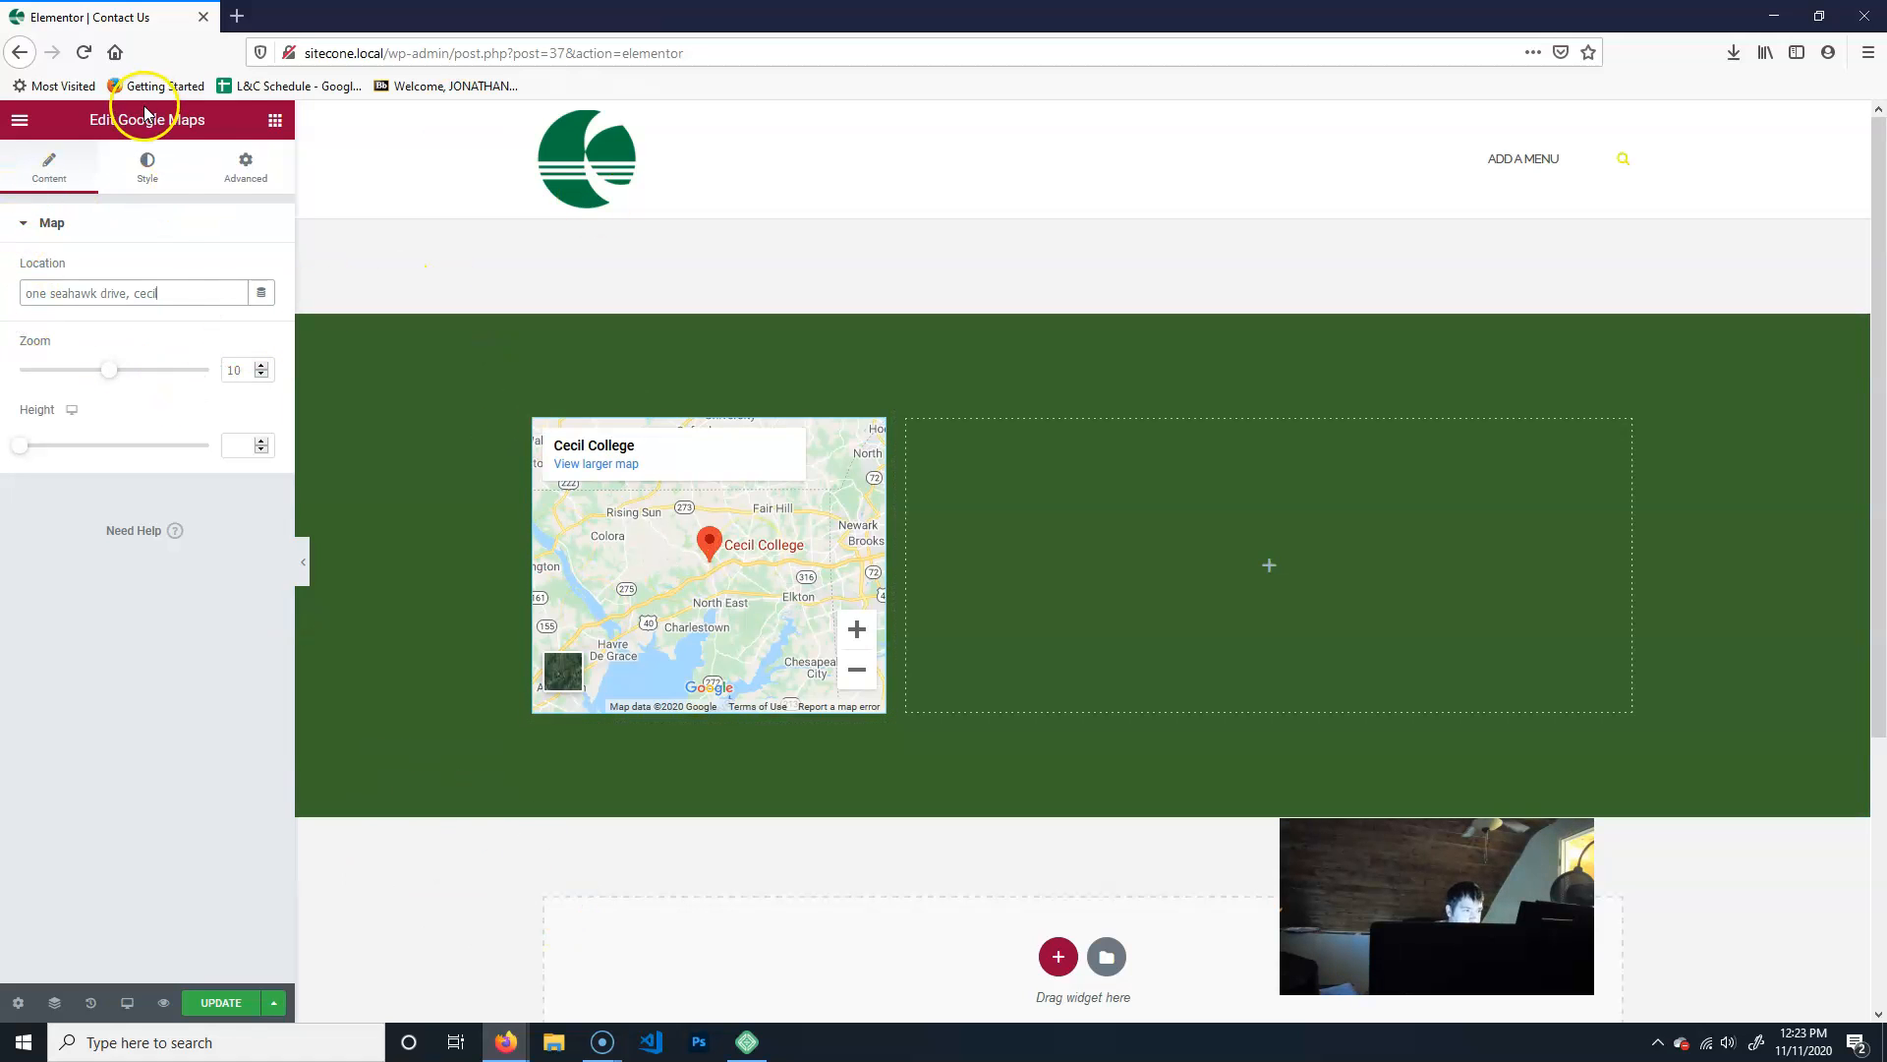
- Add a Heading widget to the empty column beside the map with the title "Come visit us"
left_click(275, 119)
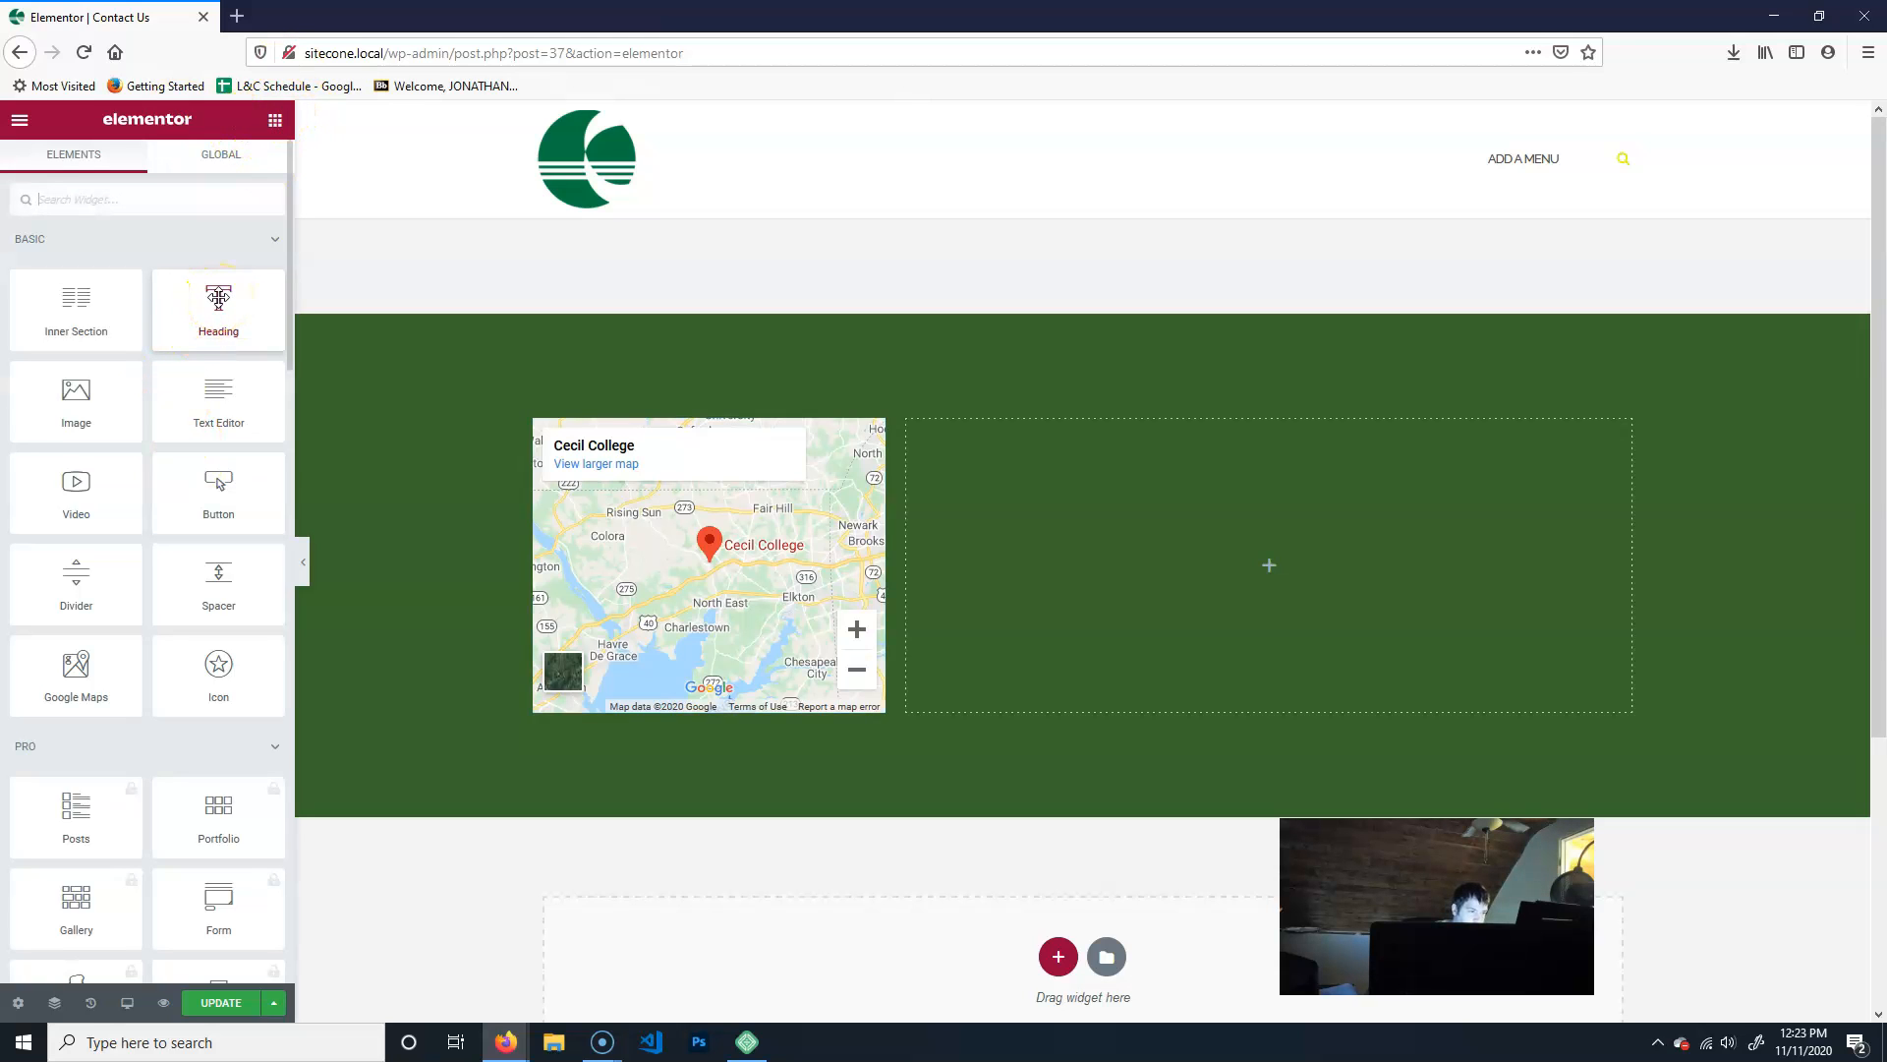
left_click_drag(218, 298, 1264, 493)
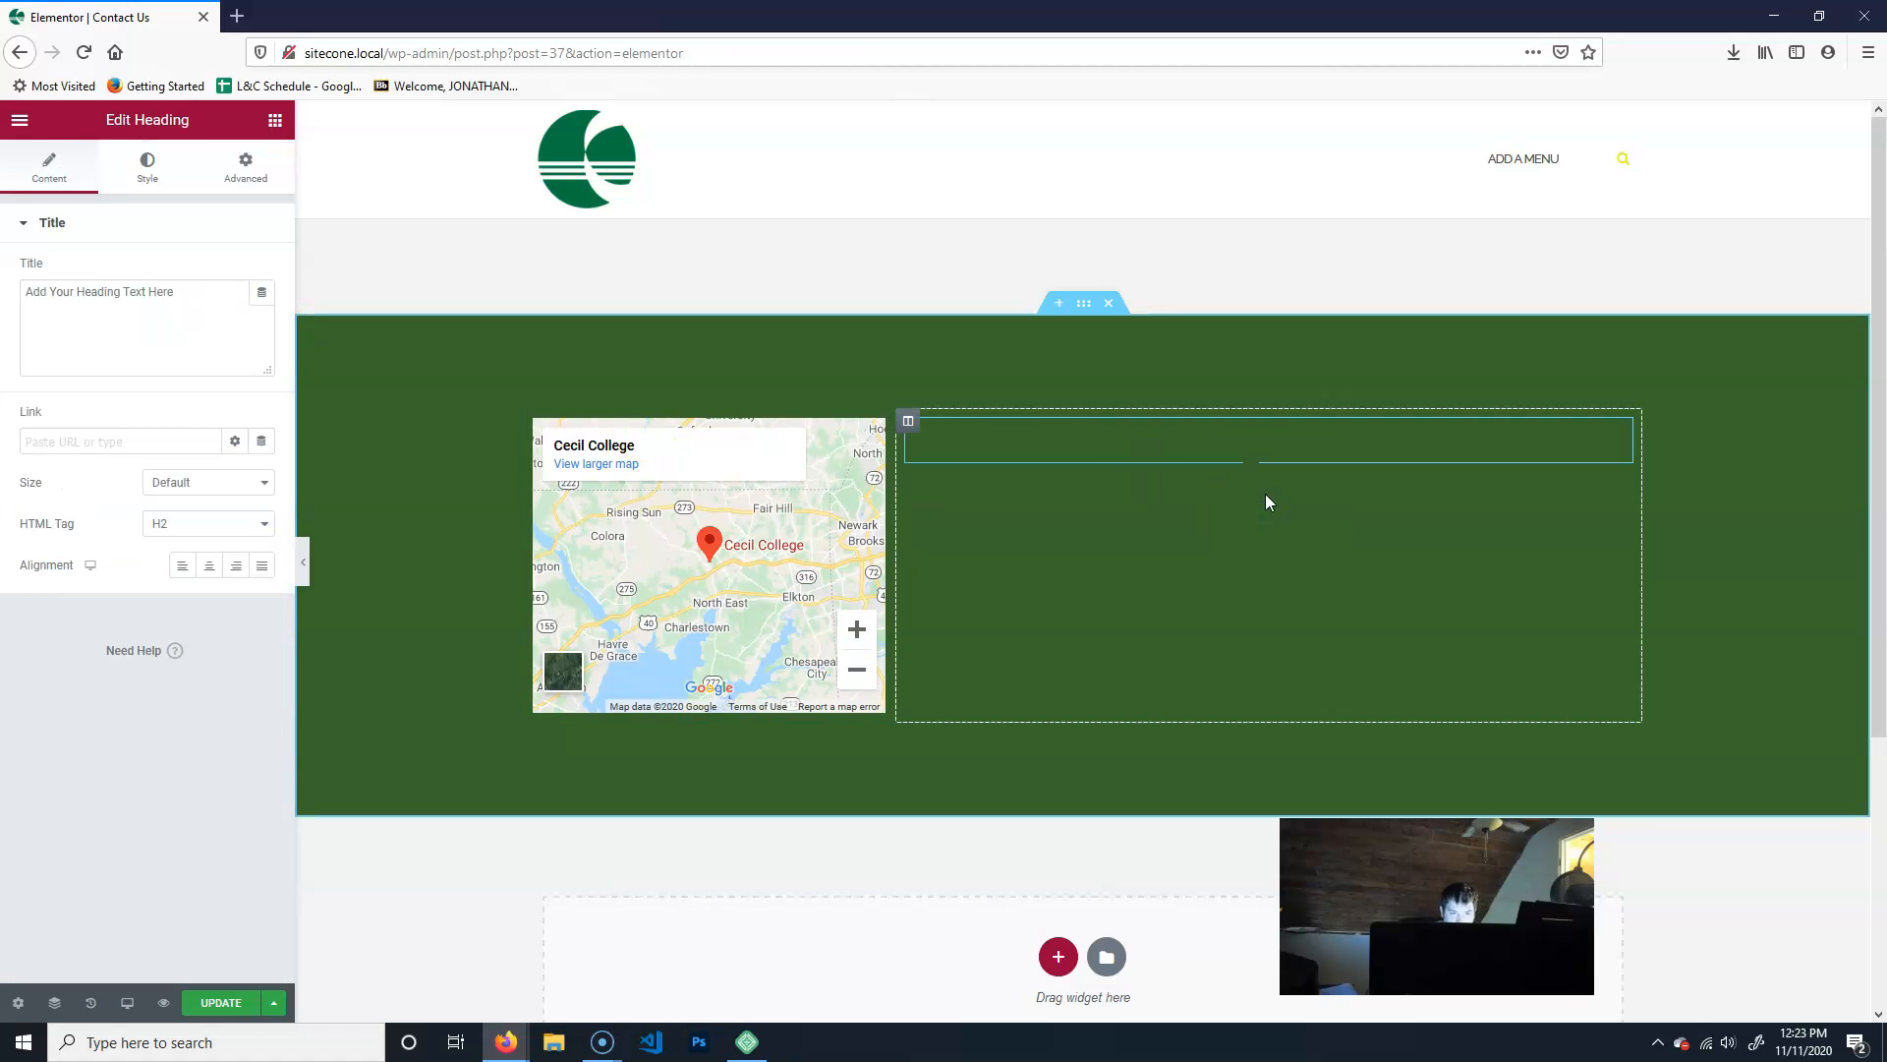
left_click(240, 295)
key("ctrl+a")
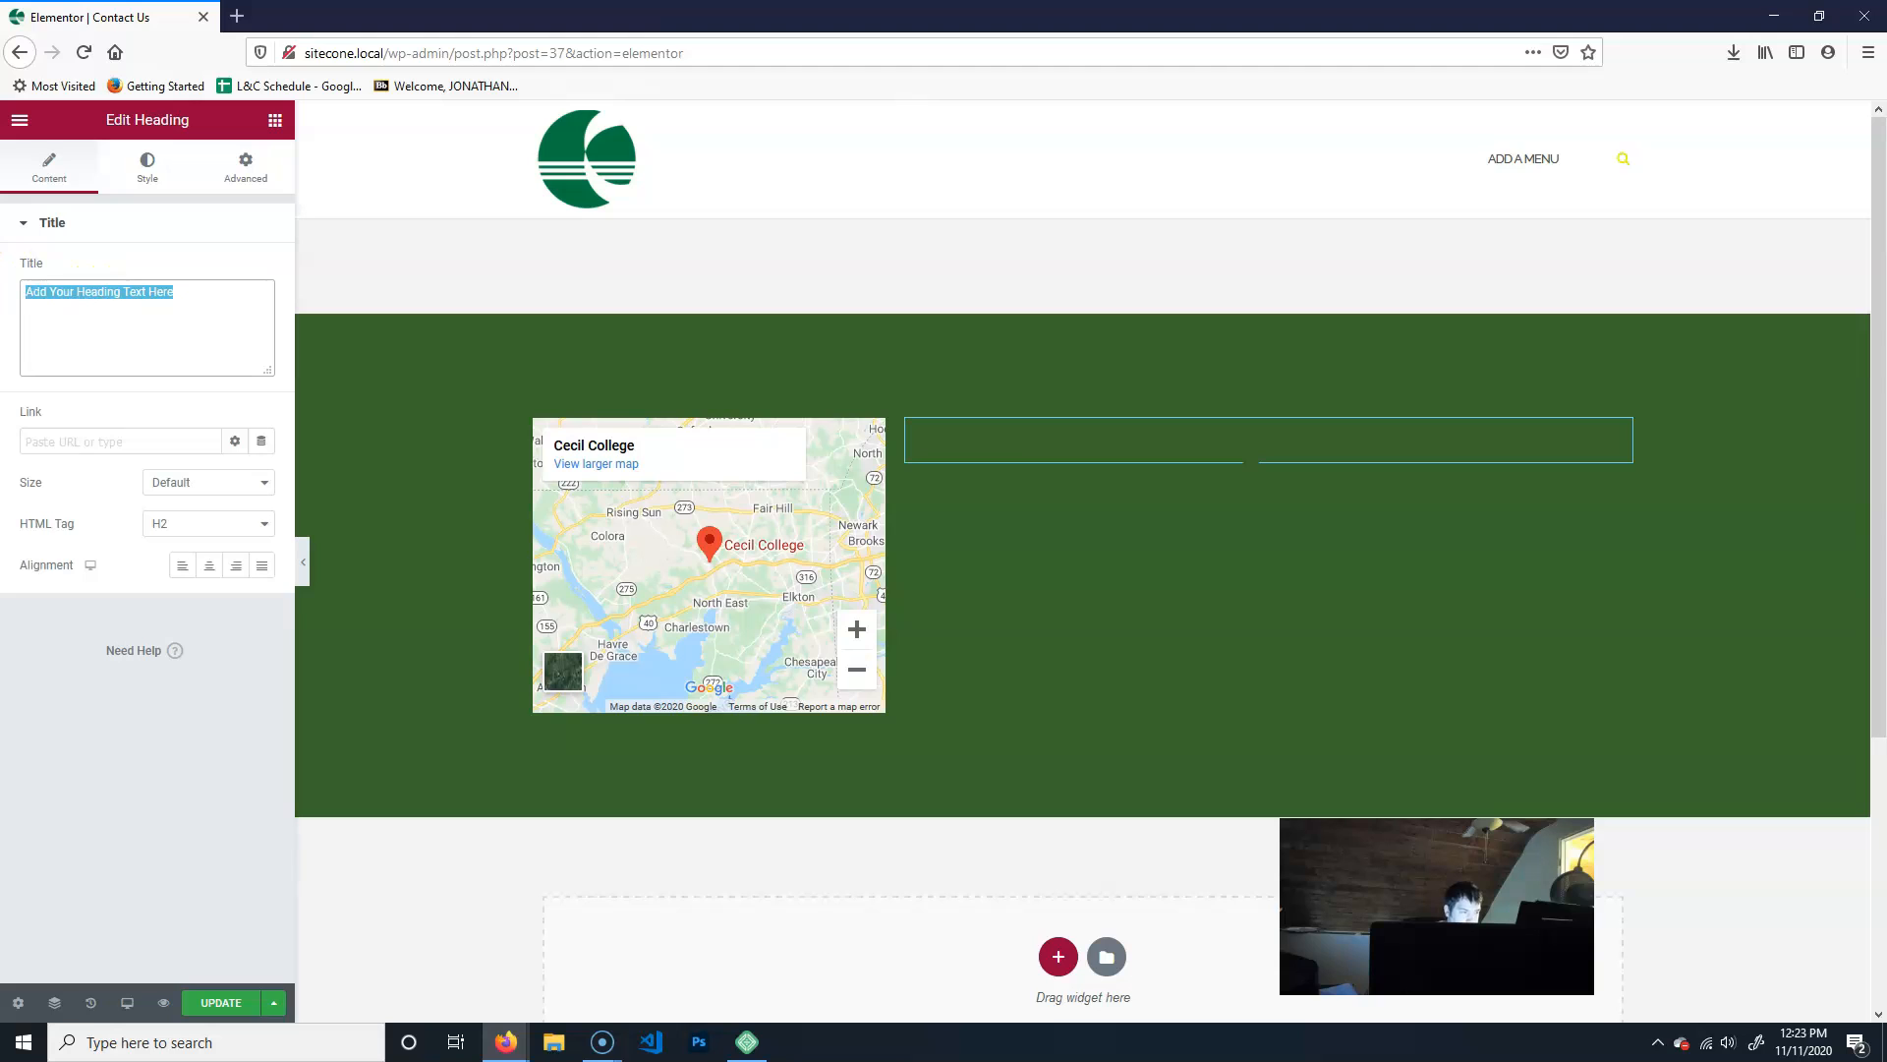
type("Cin")
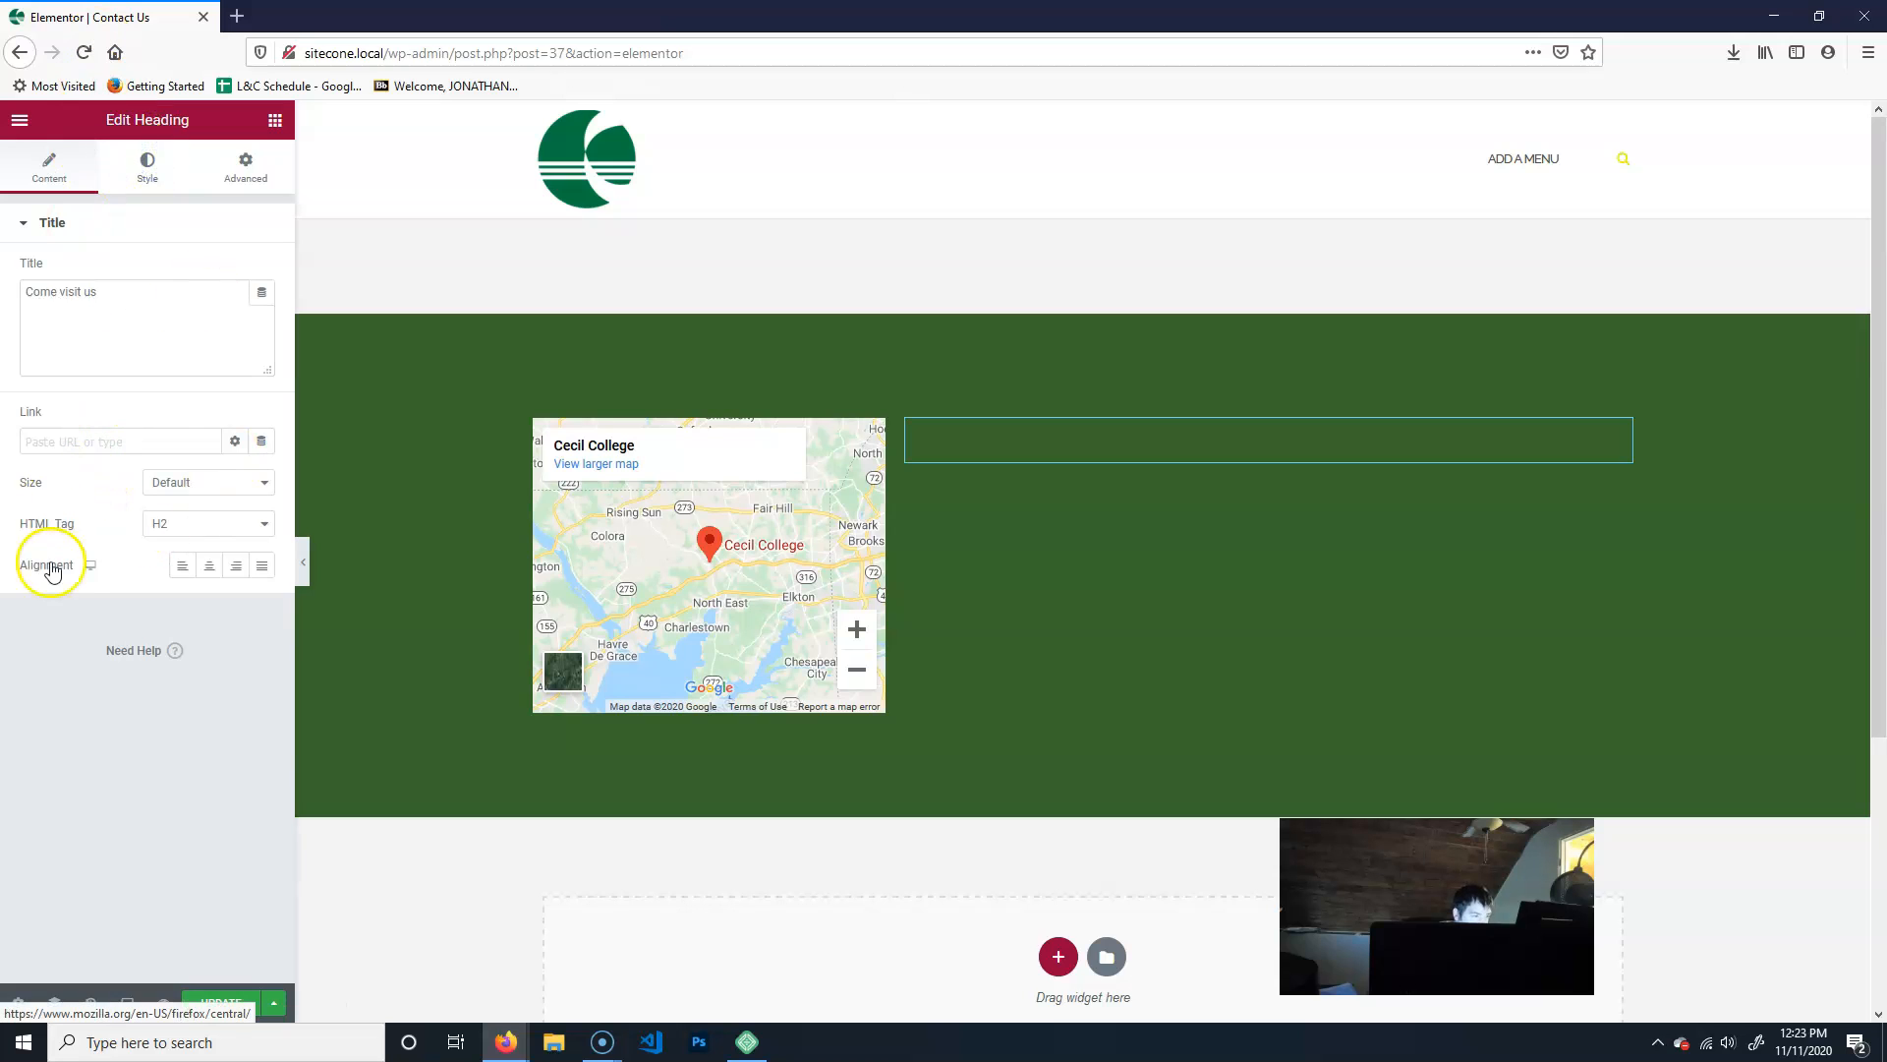
- Set the "Come visit us" heading's text color to the global Secondary color
left_click(102, 157)
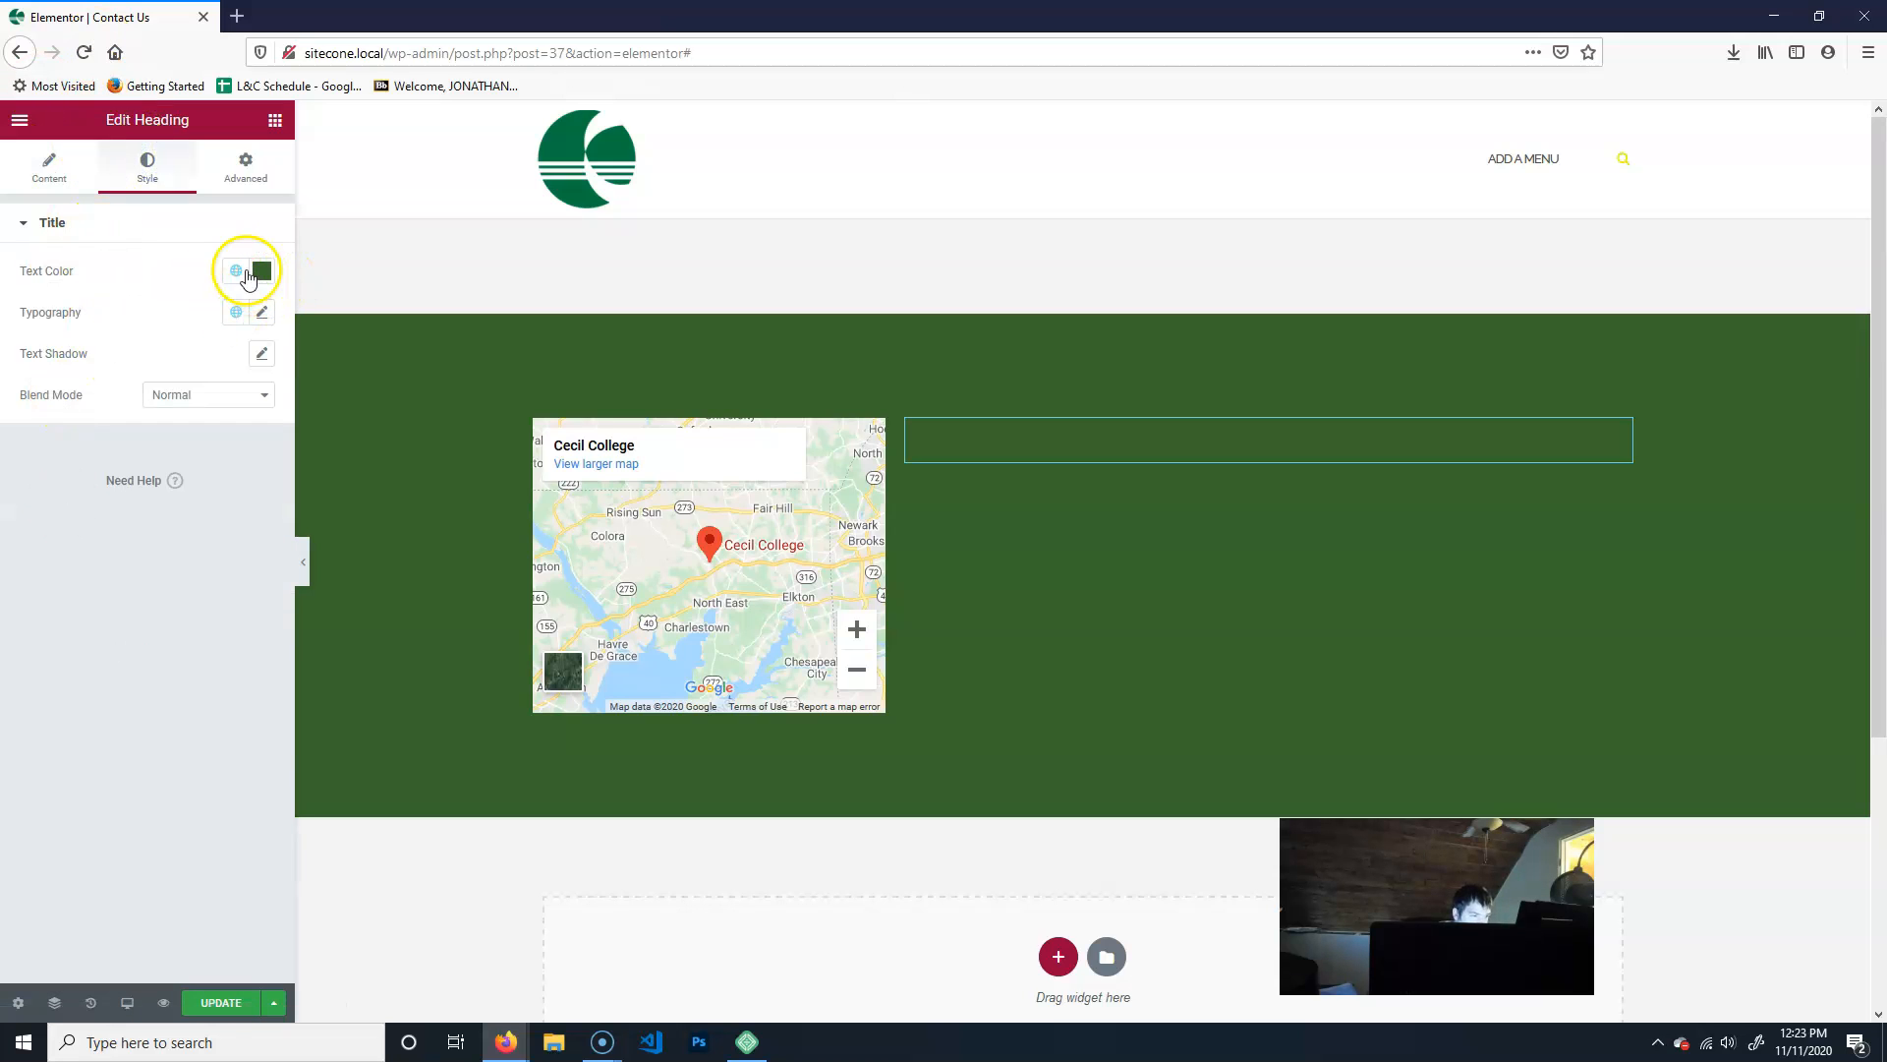
left_click(235, 272)
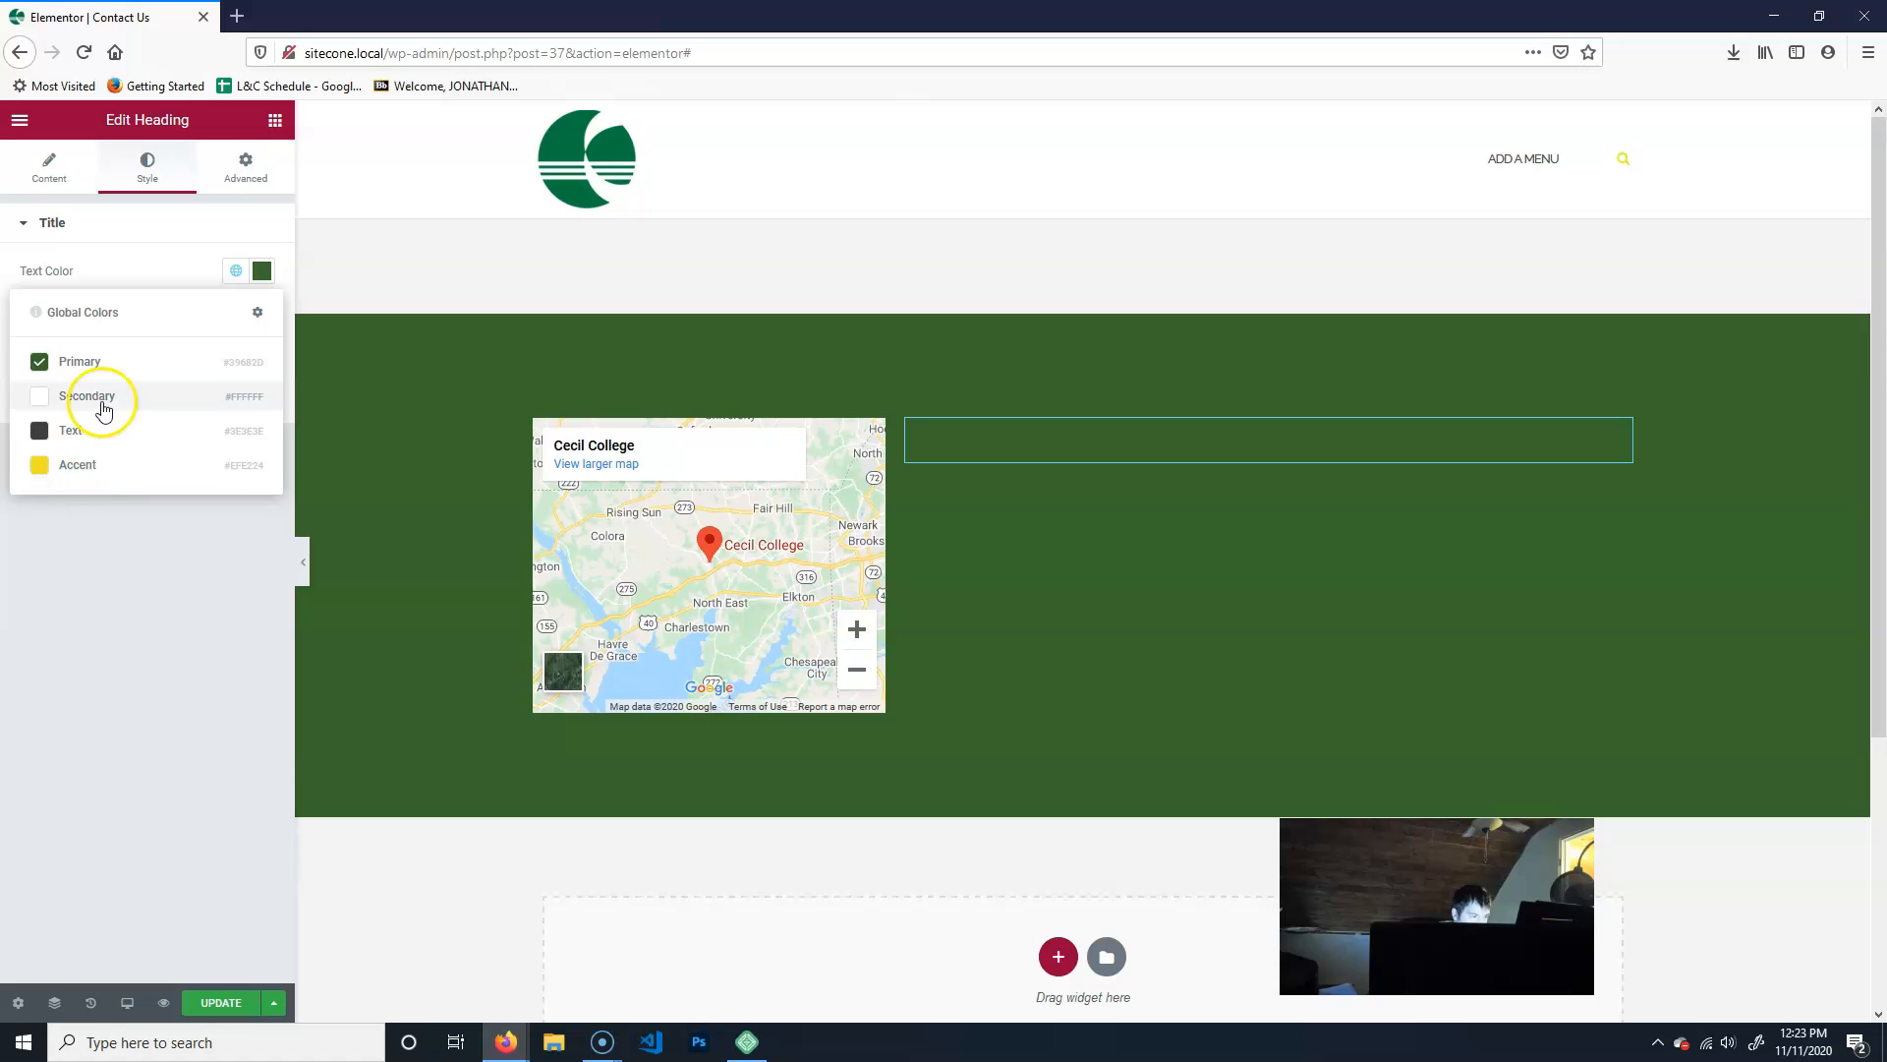
left_click(103, 398)
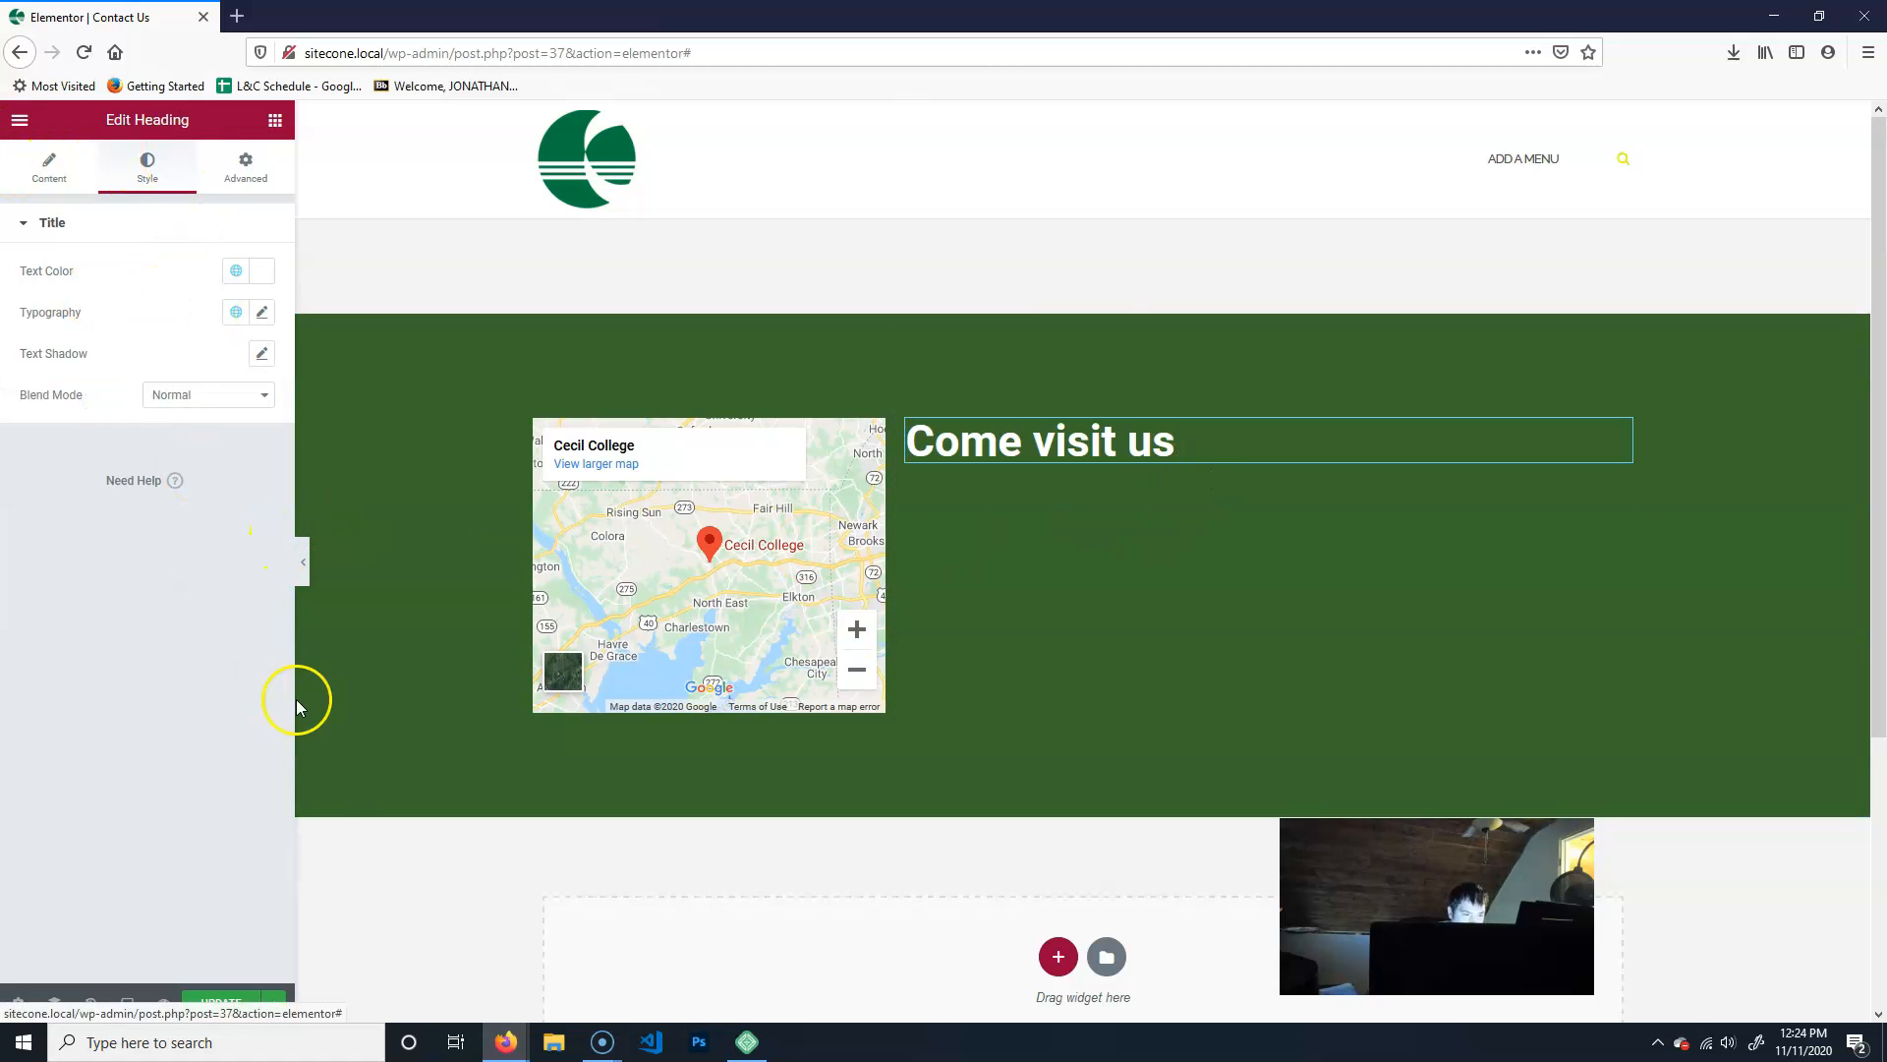
- Add a Text Editor widget directly beneath the "Come visit us" heading
left_click(275, 120)
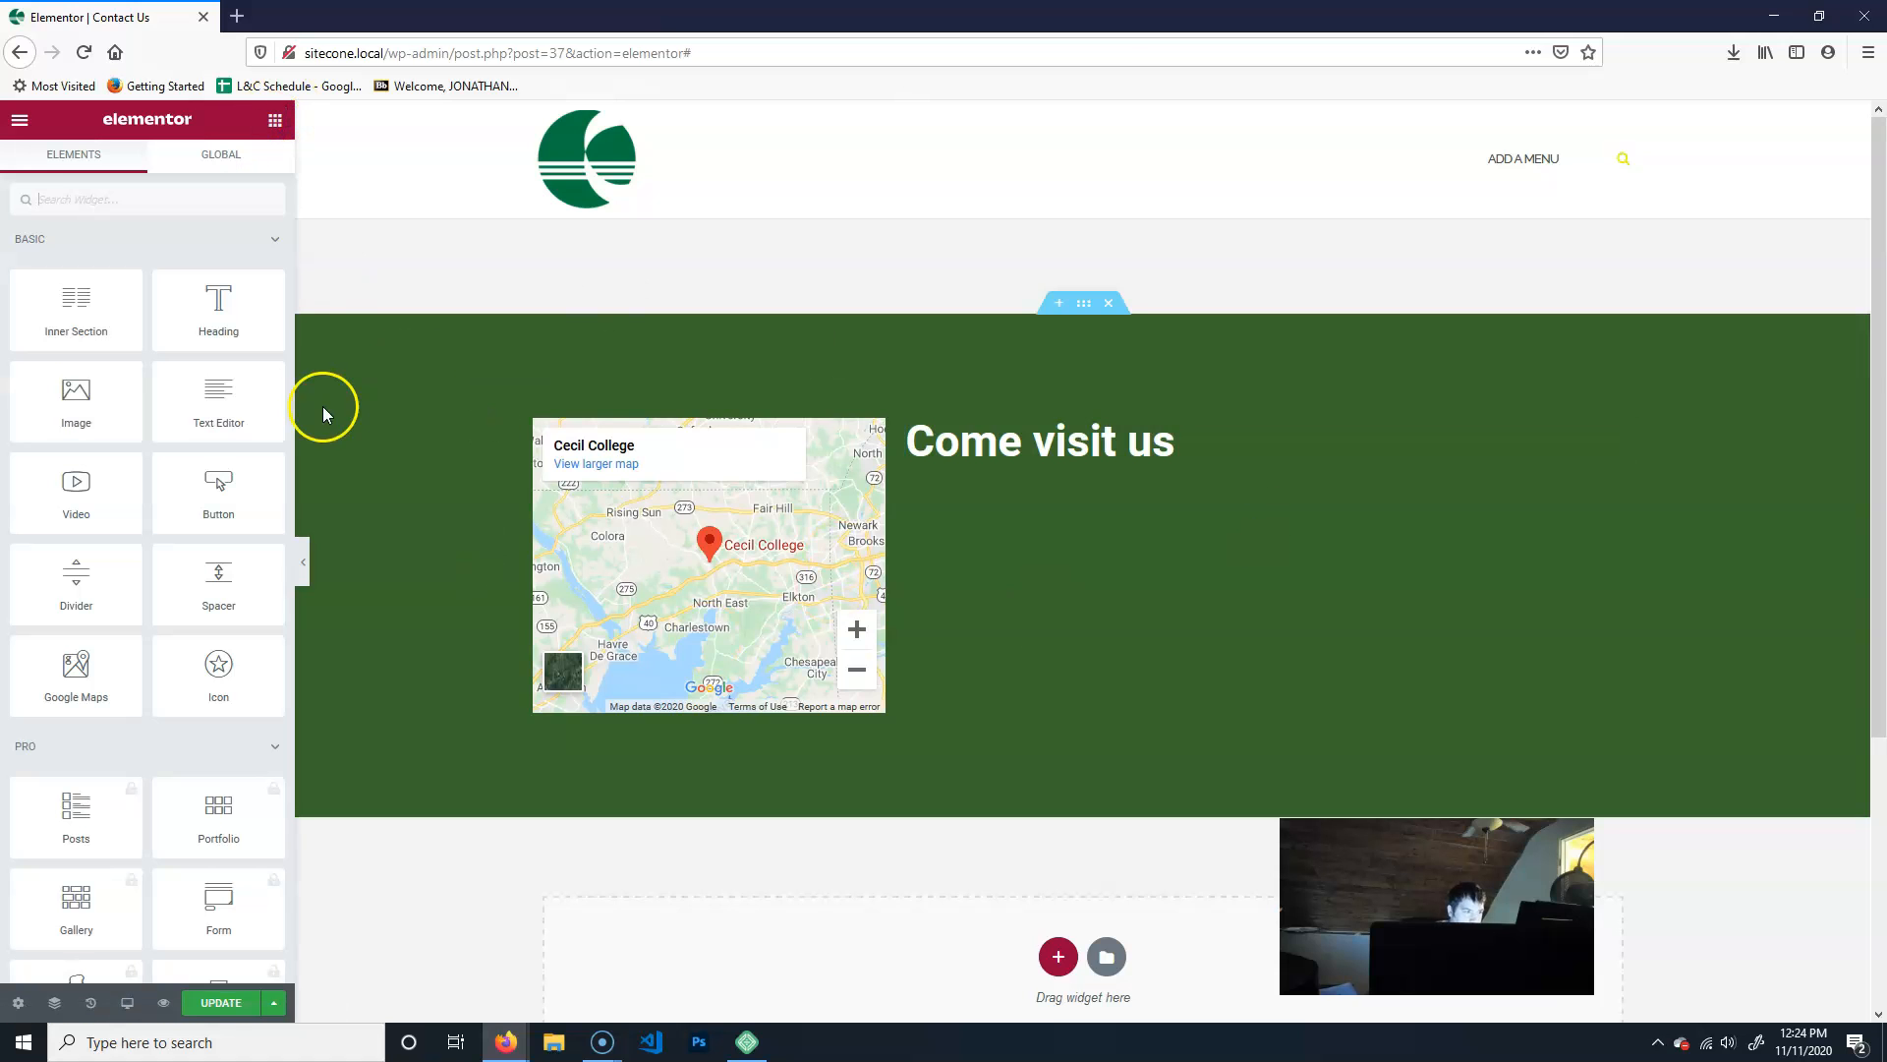
left_click_drag(207, 398, 1126, 470)
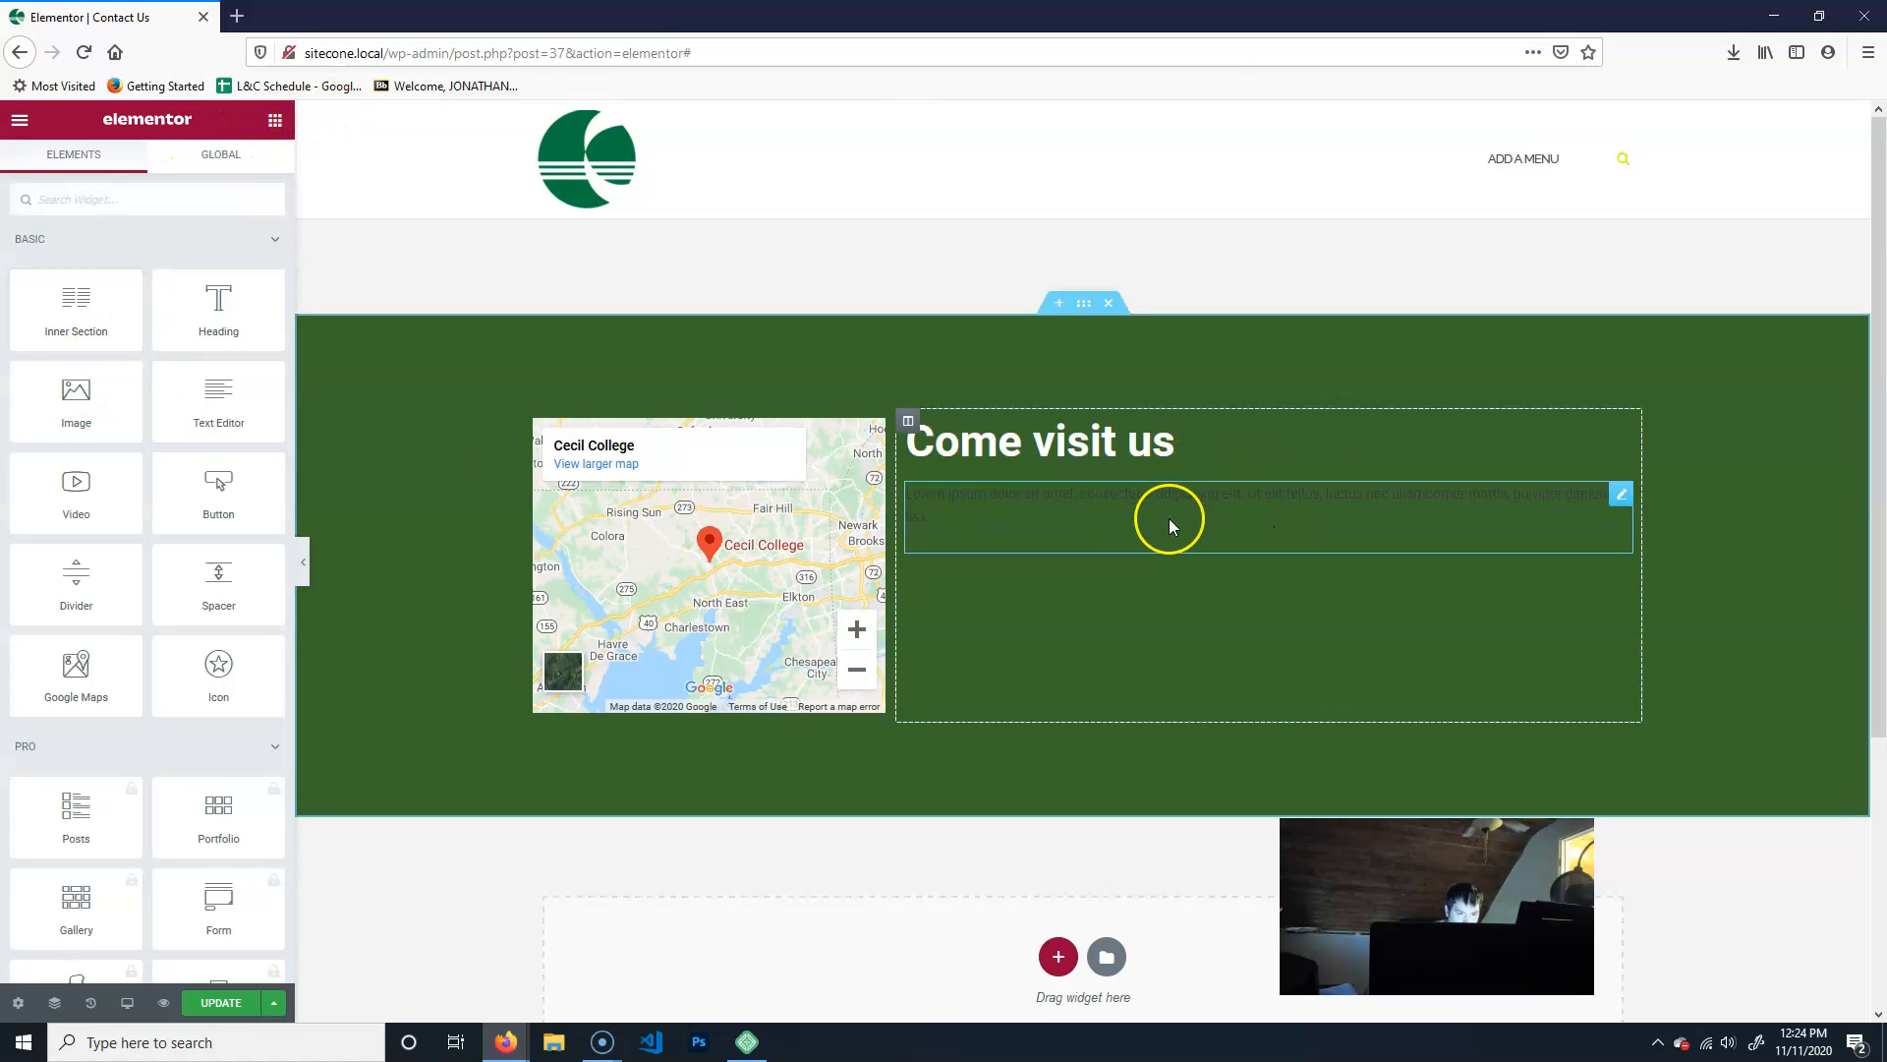
- Set the text color of the paragraph beneath the "Come visit us" heading to the global Secondary color
left_click(1619, 494)
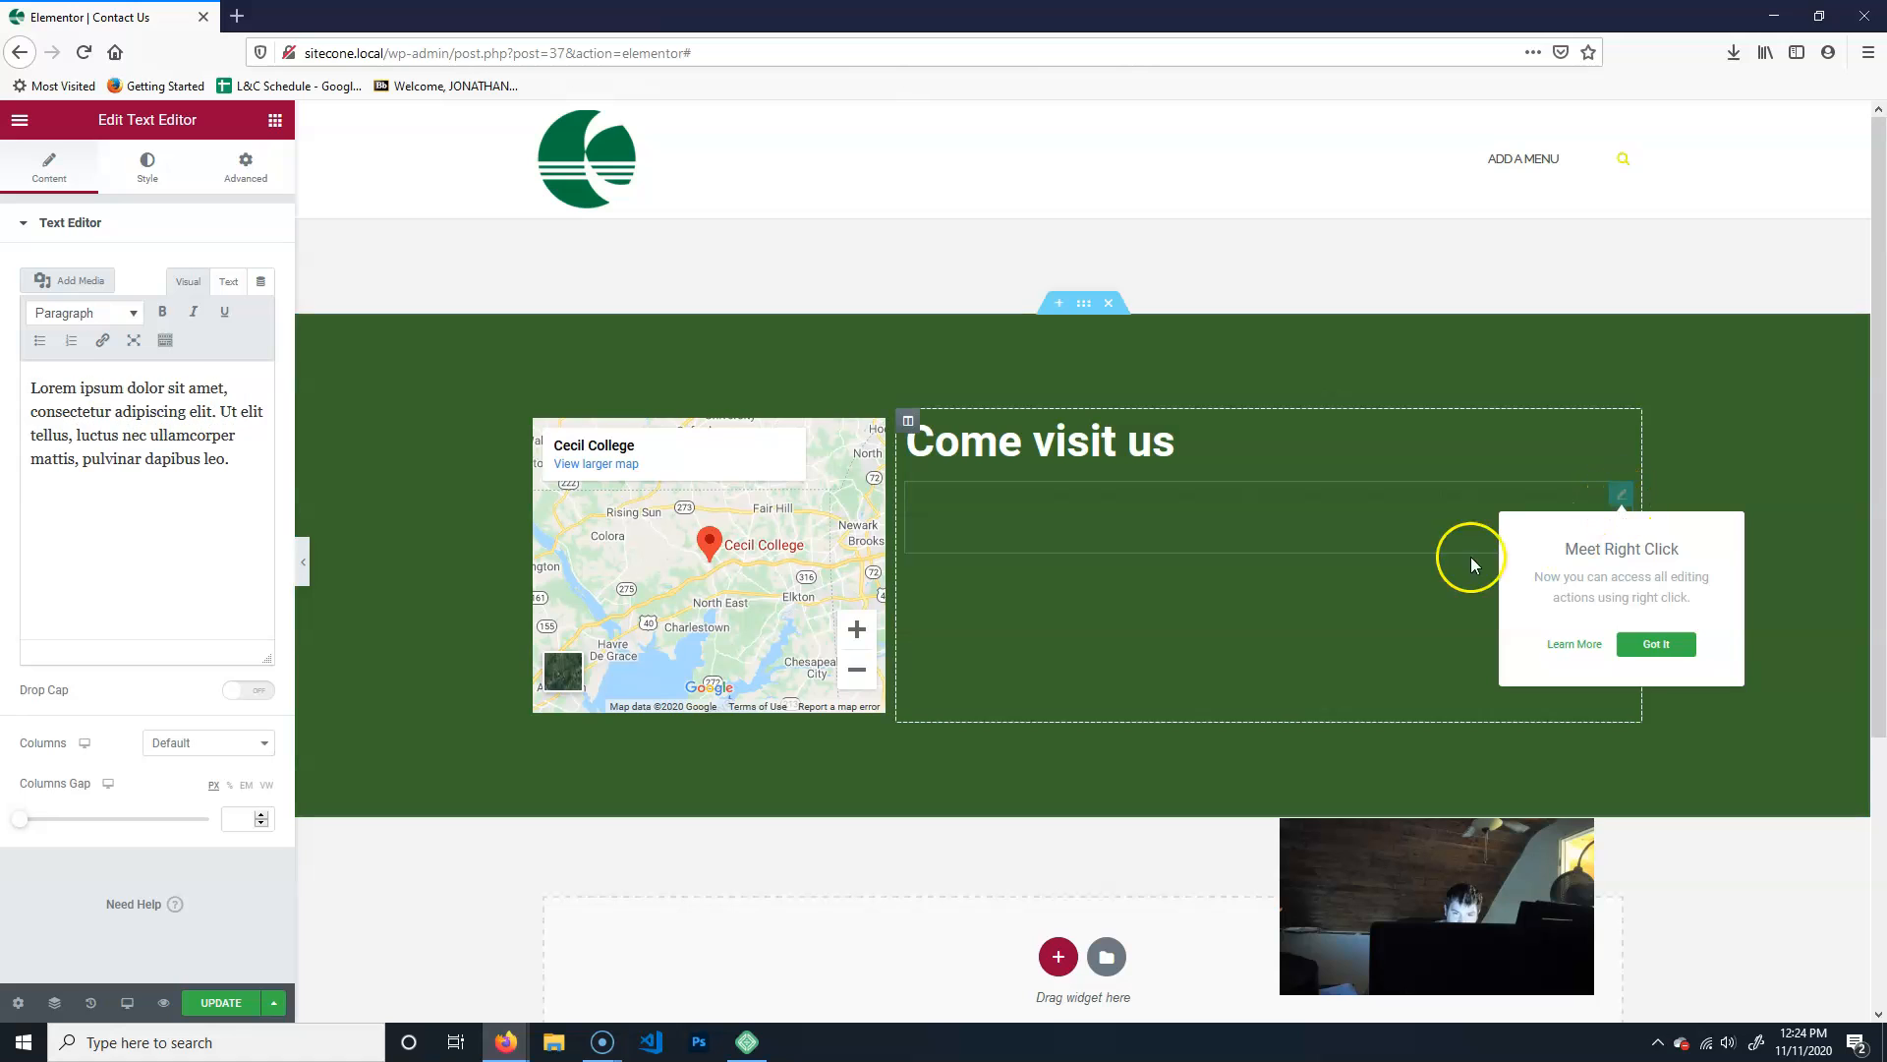
left_click(998, 531)
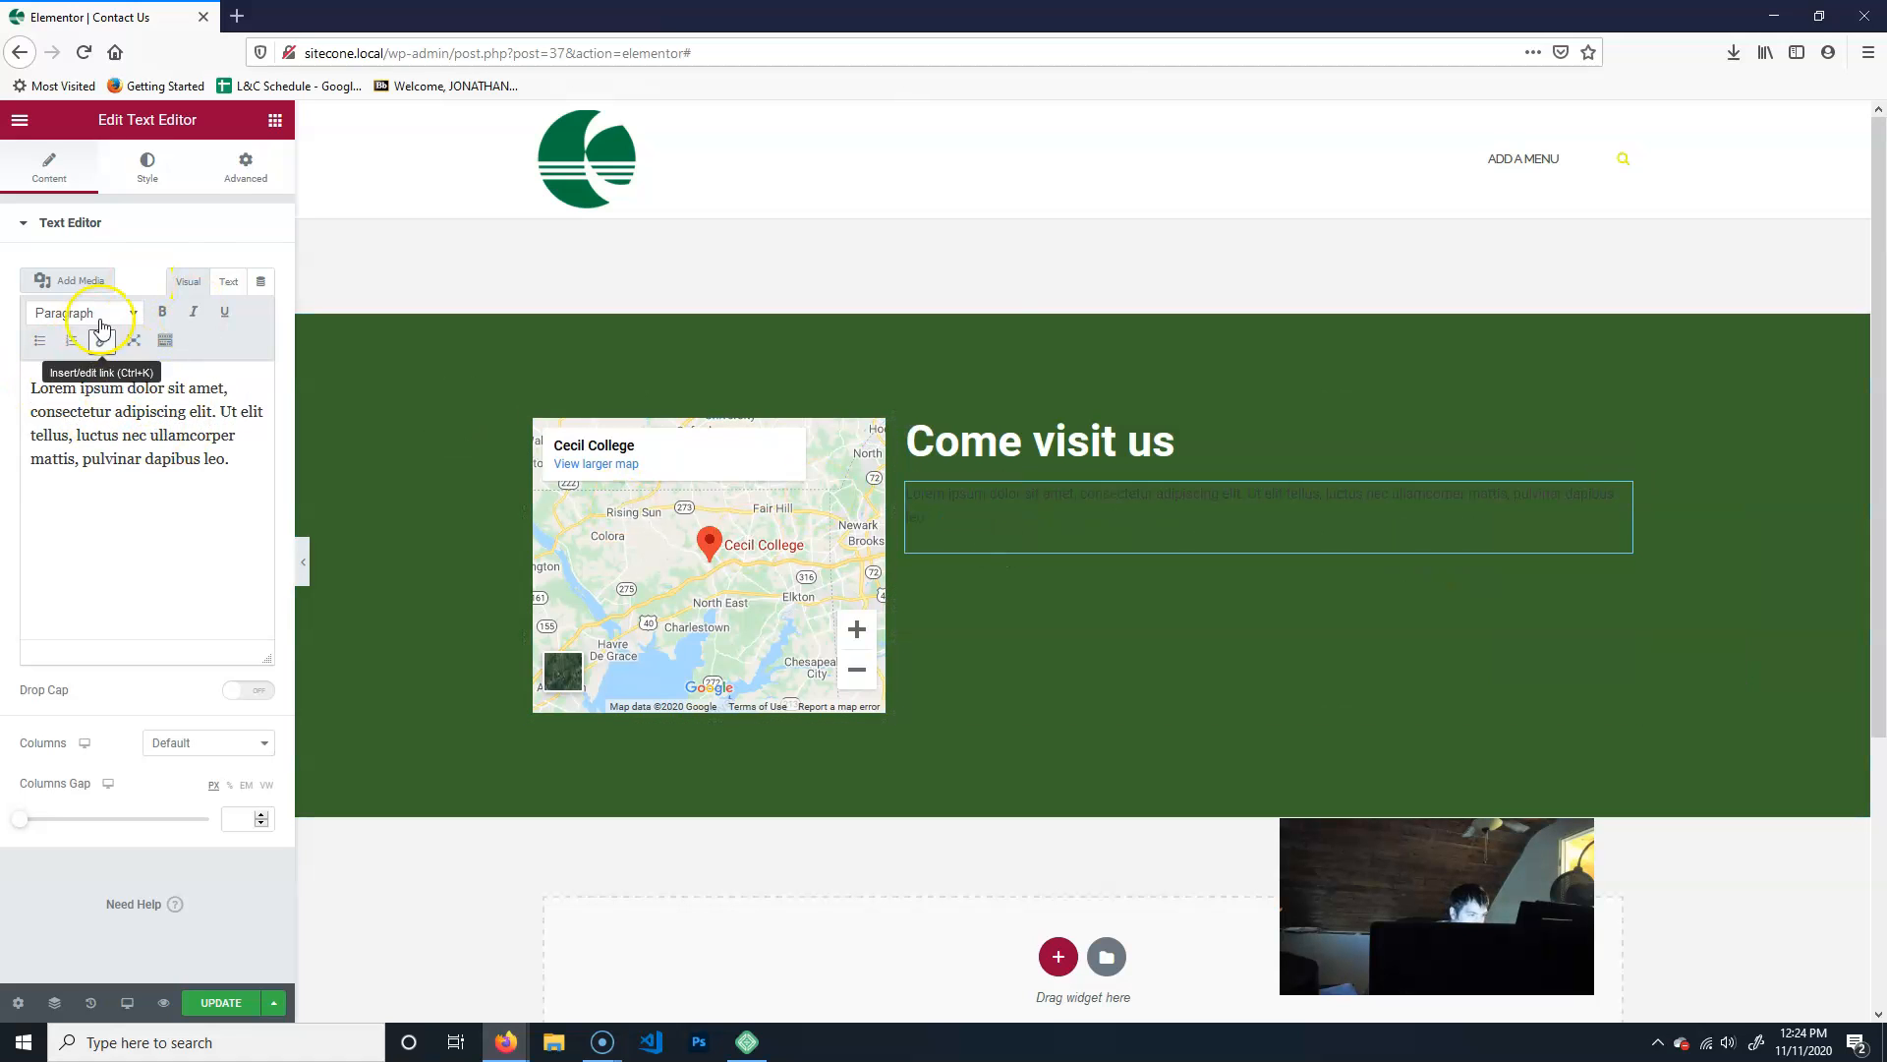
left_click(148, 175)
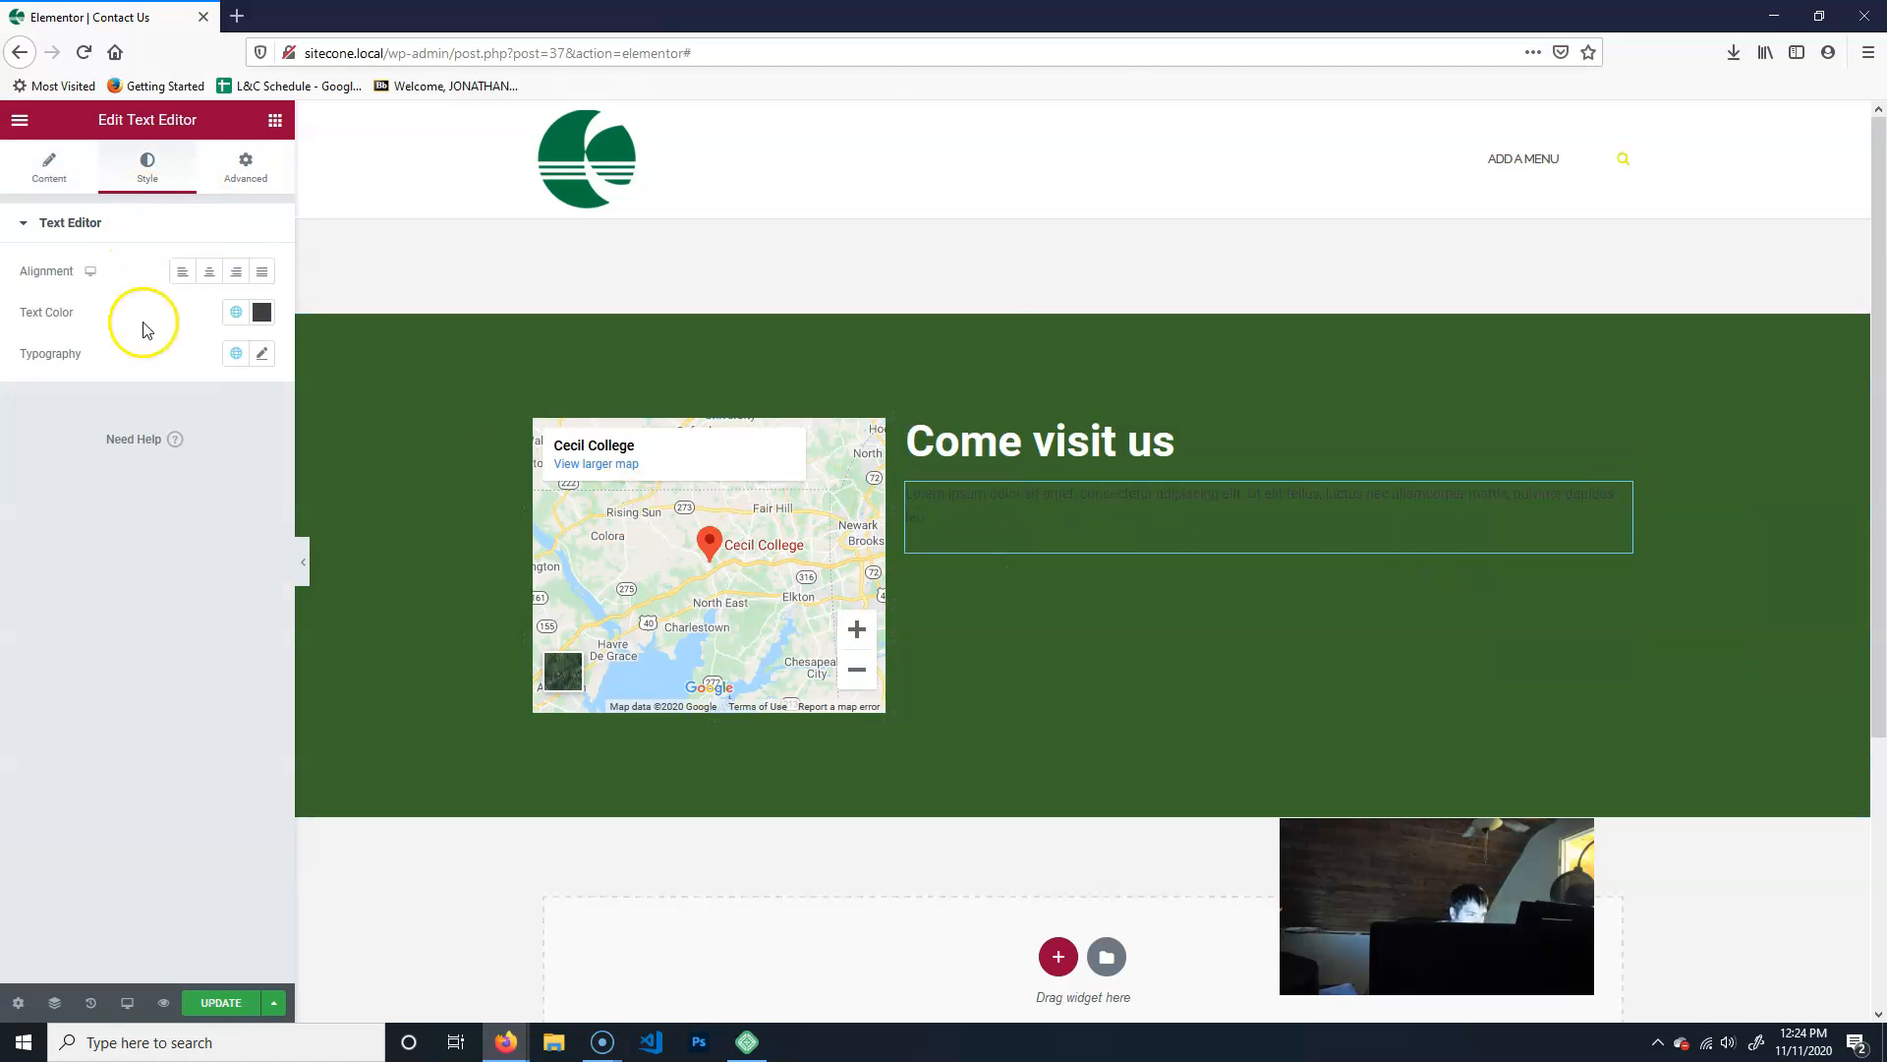
left_click(235, 311)
left_click(49, 443)
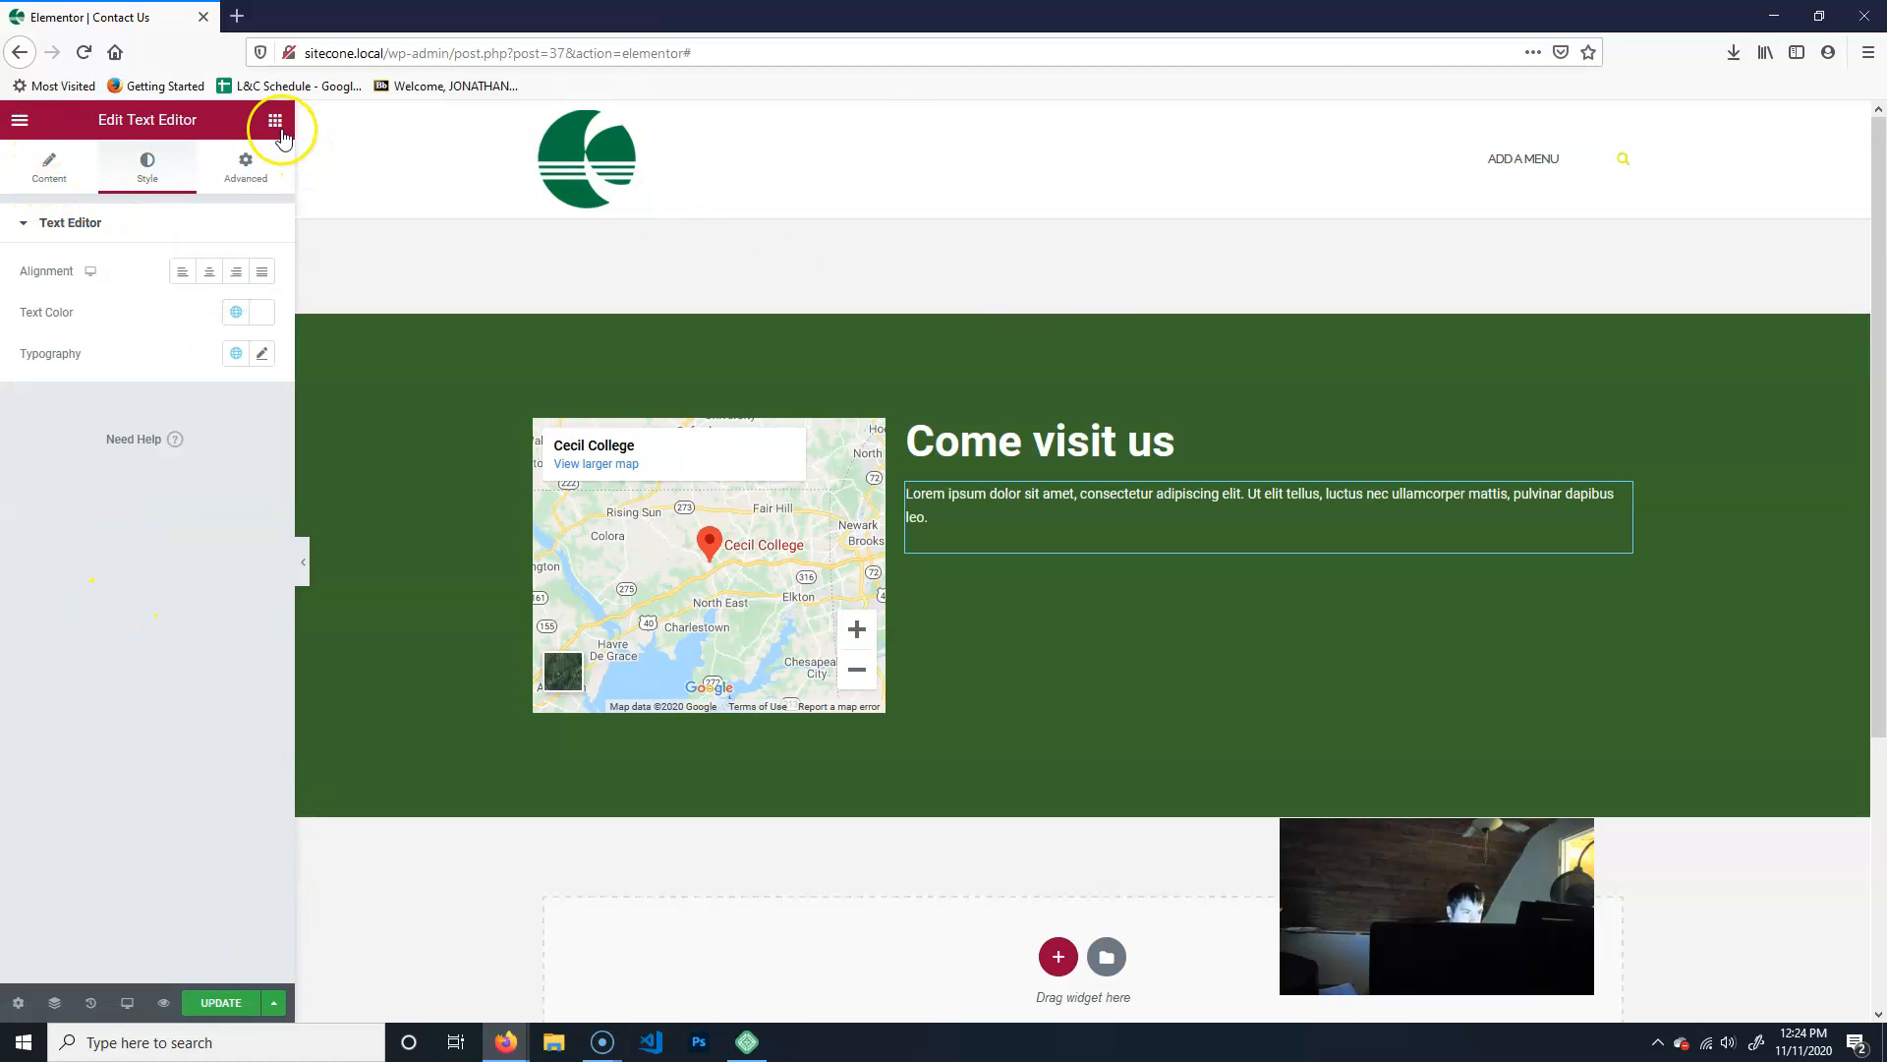
- Add a Divider widget beneath the paragraph and set its color to the global Accent color
left_click(275, 119)
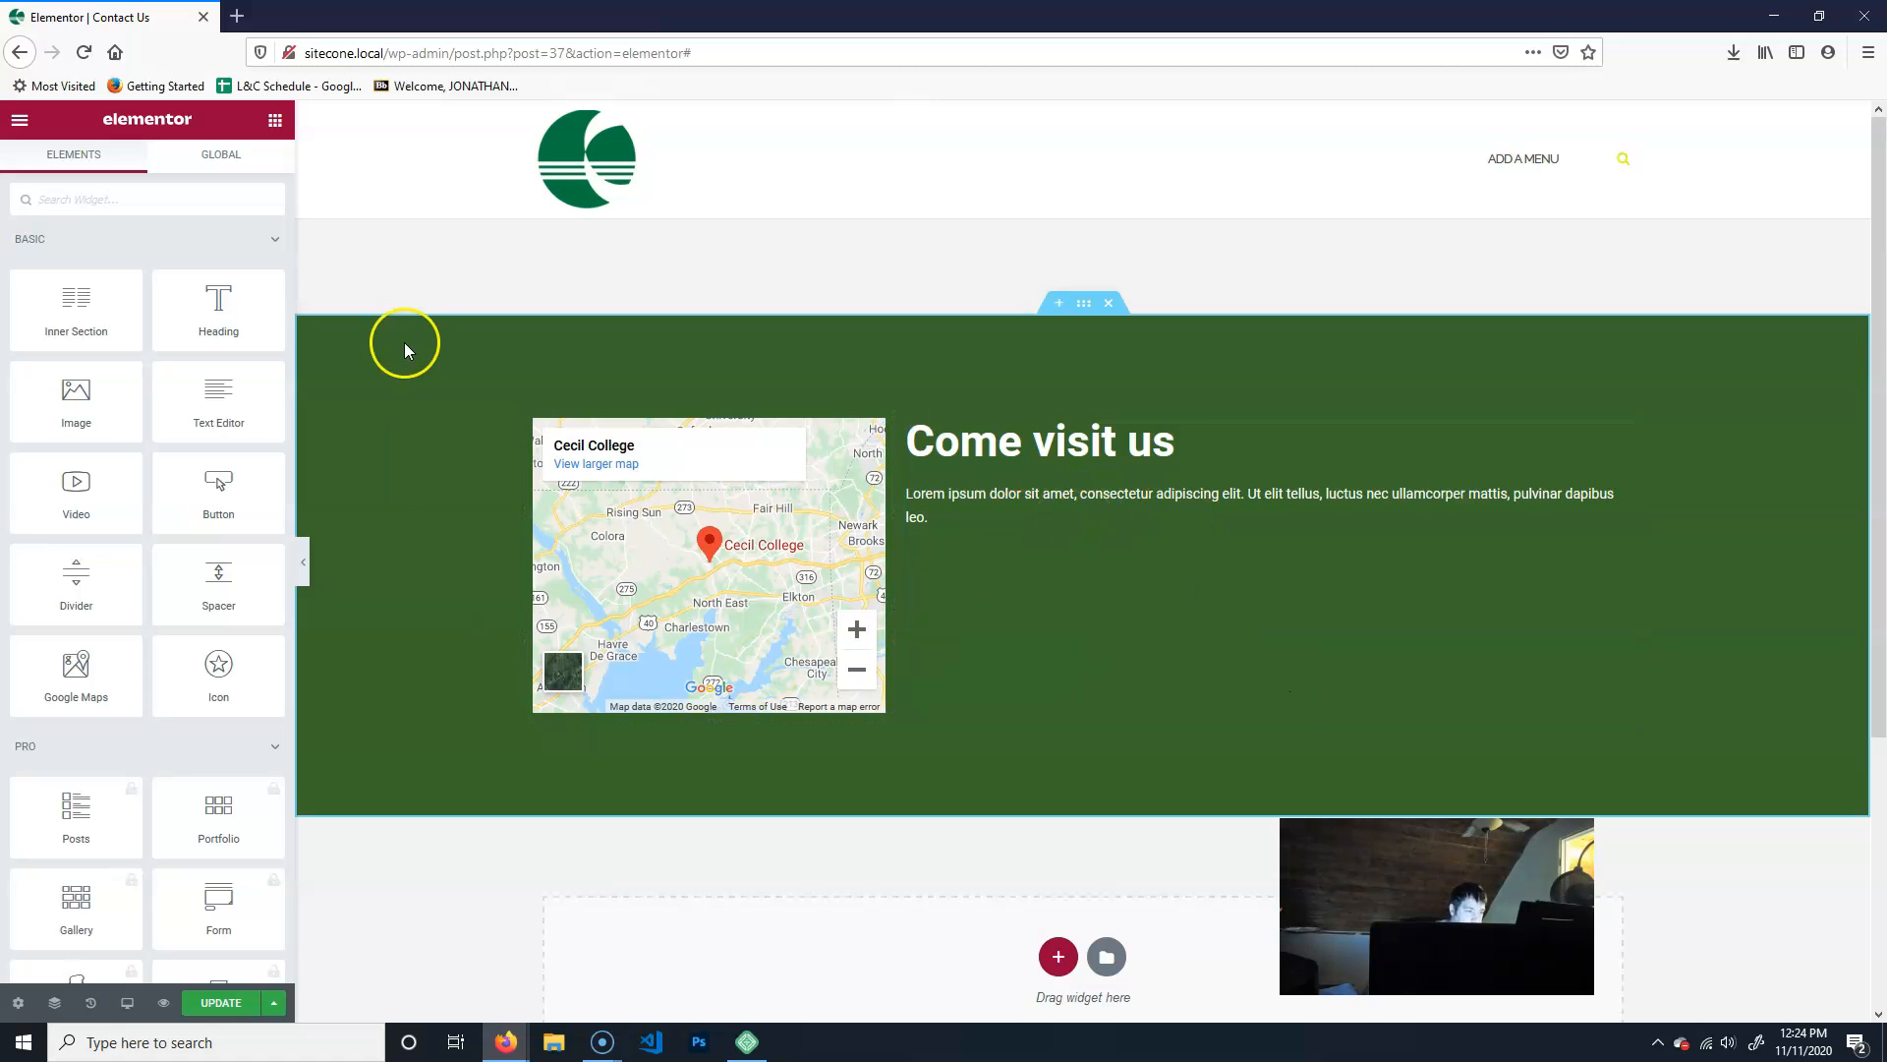
left_click_drag(86, 615, 1226, 540)
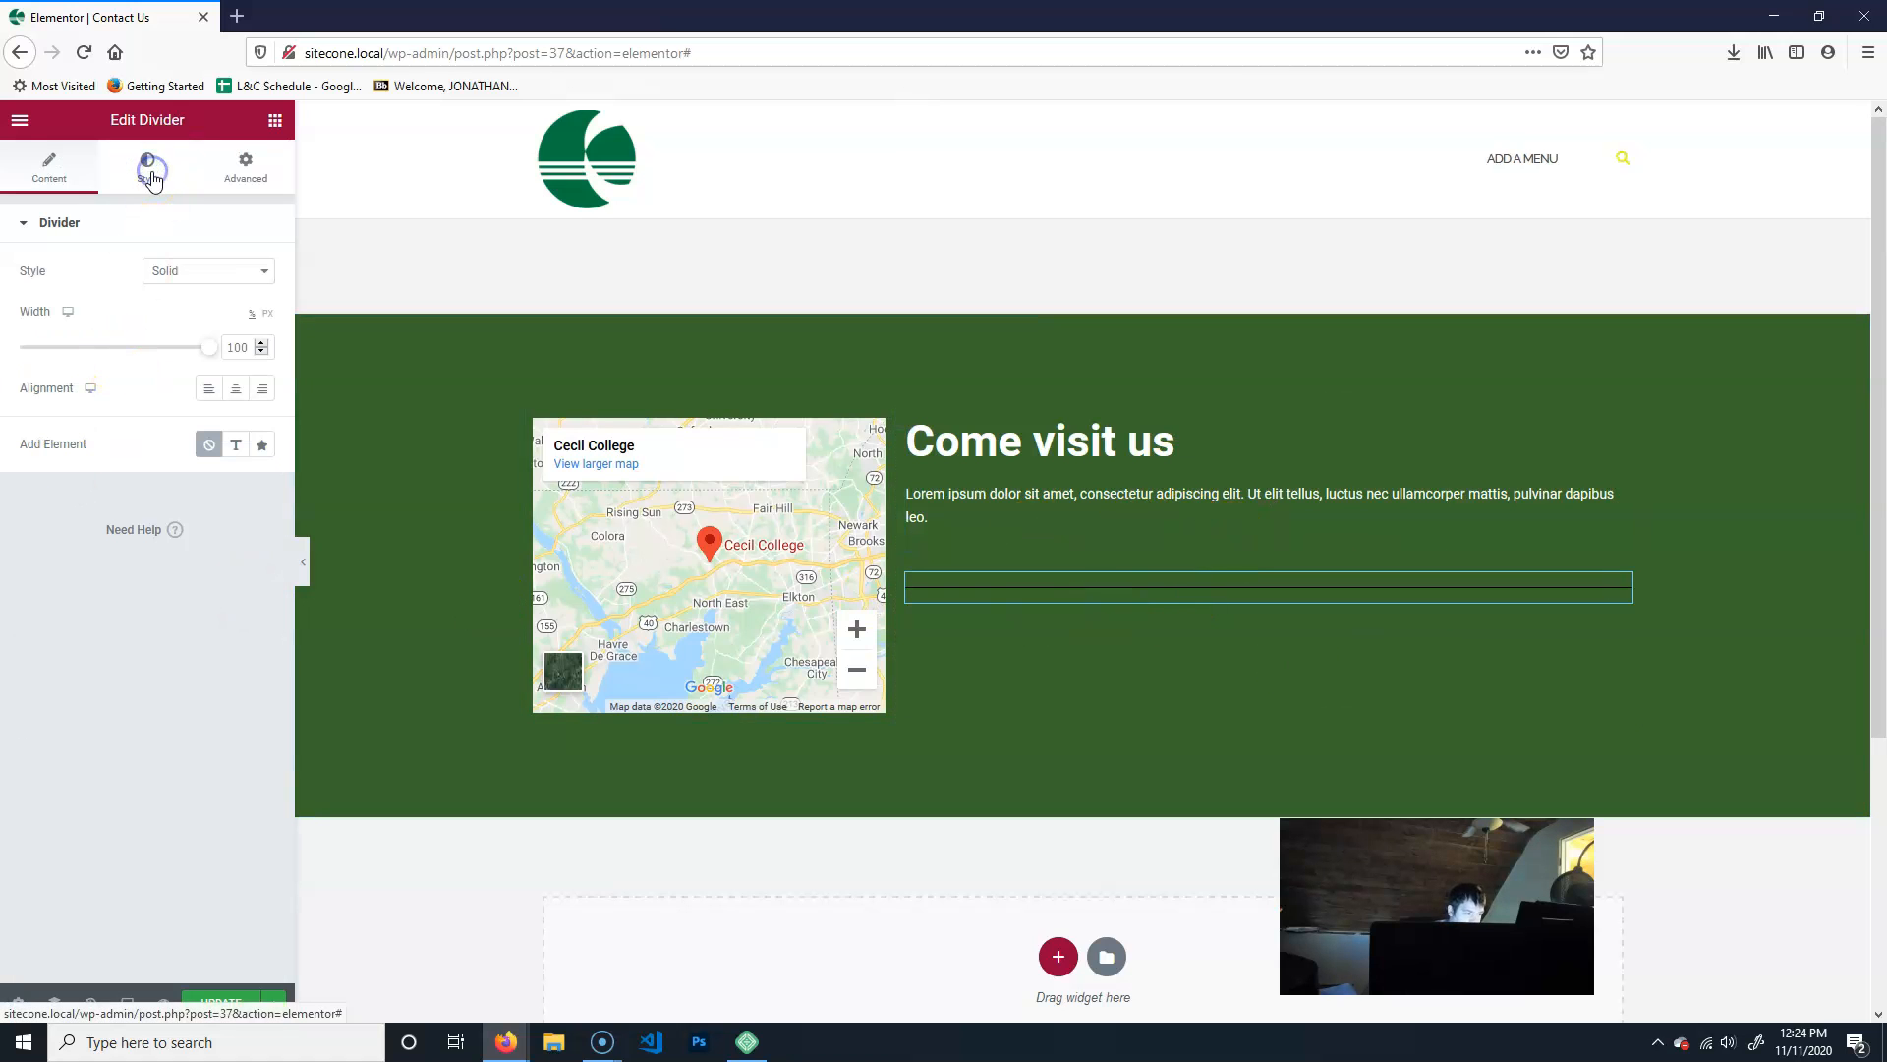
left_click(147, 163)
left_click(241, 272)
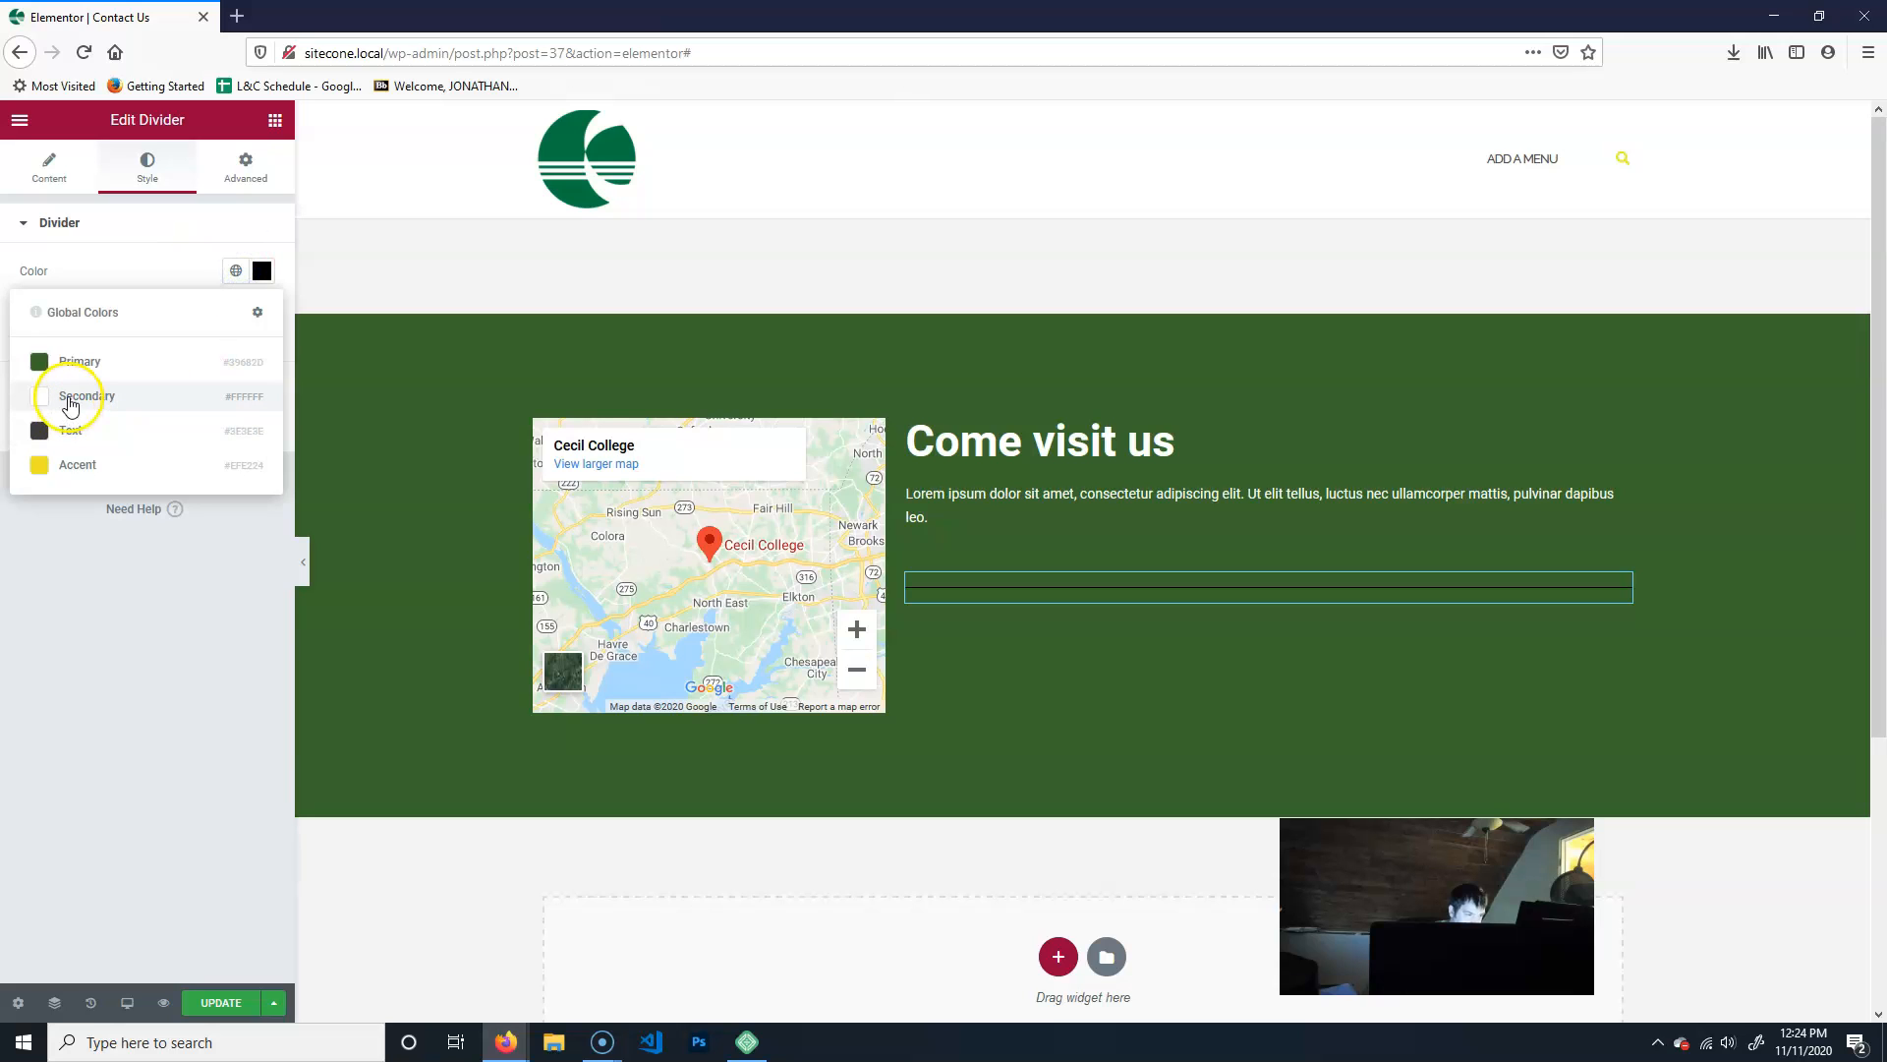
left_click(68, 398)
left_click(236, 272)
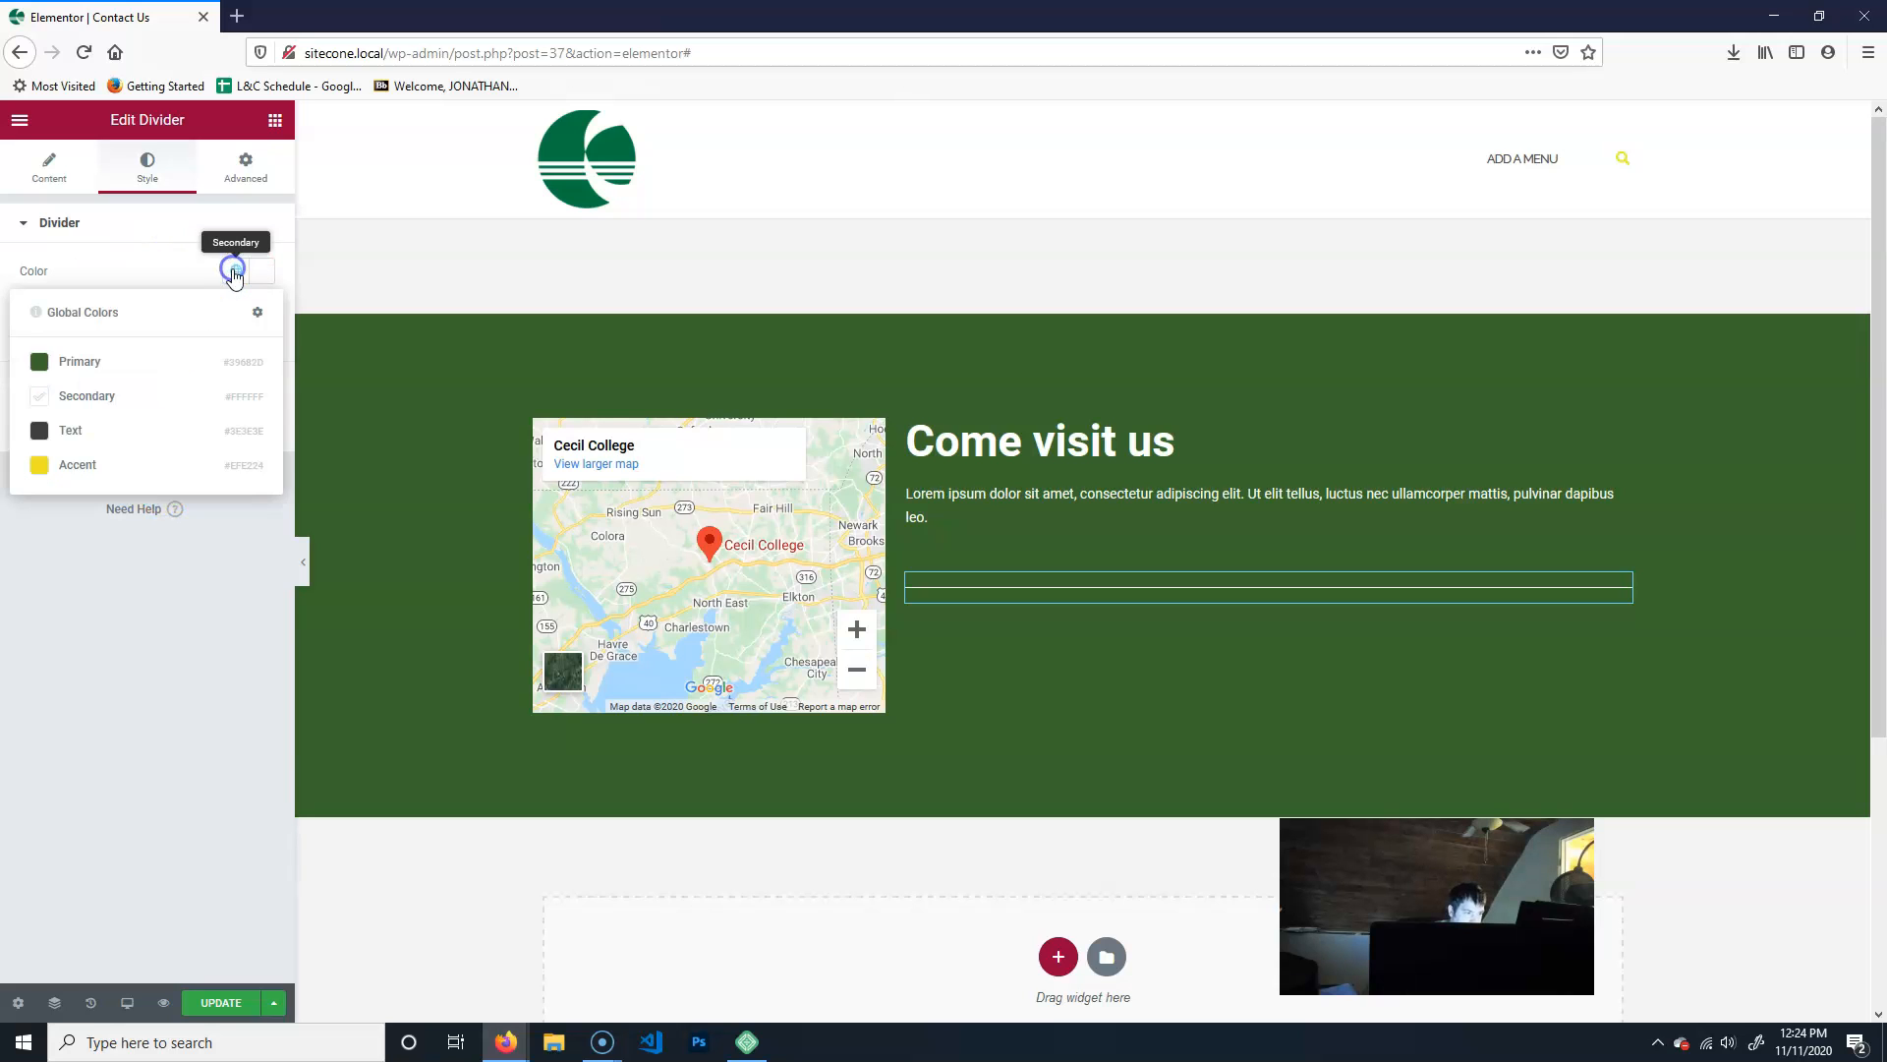
left_click(68, 467)
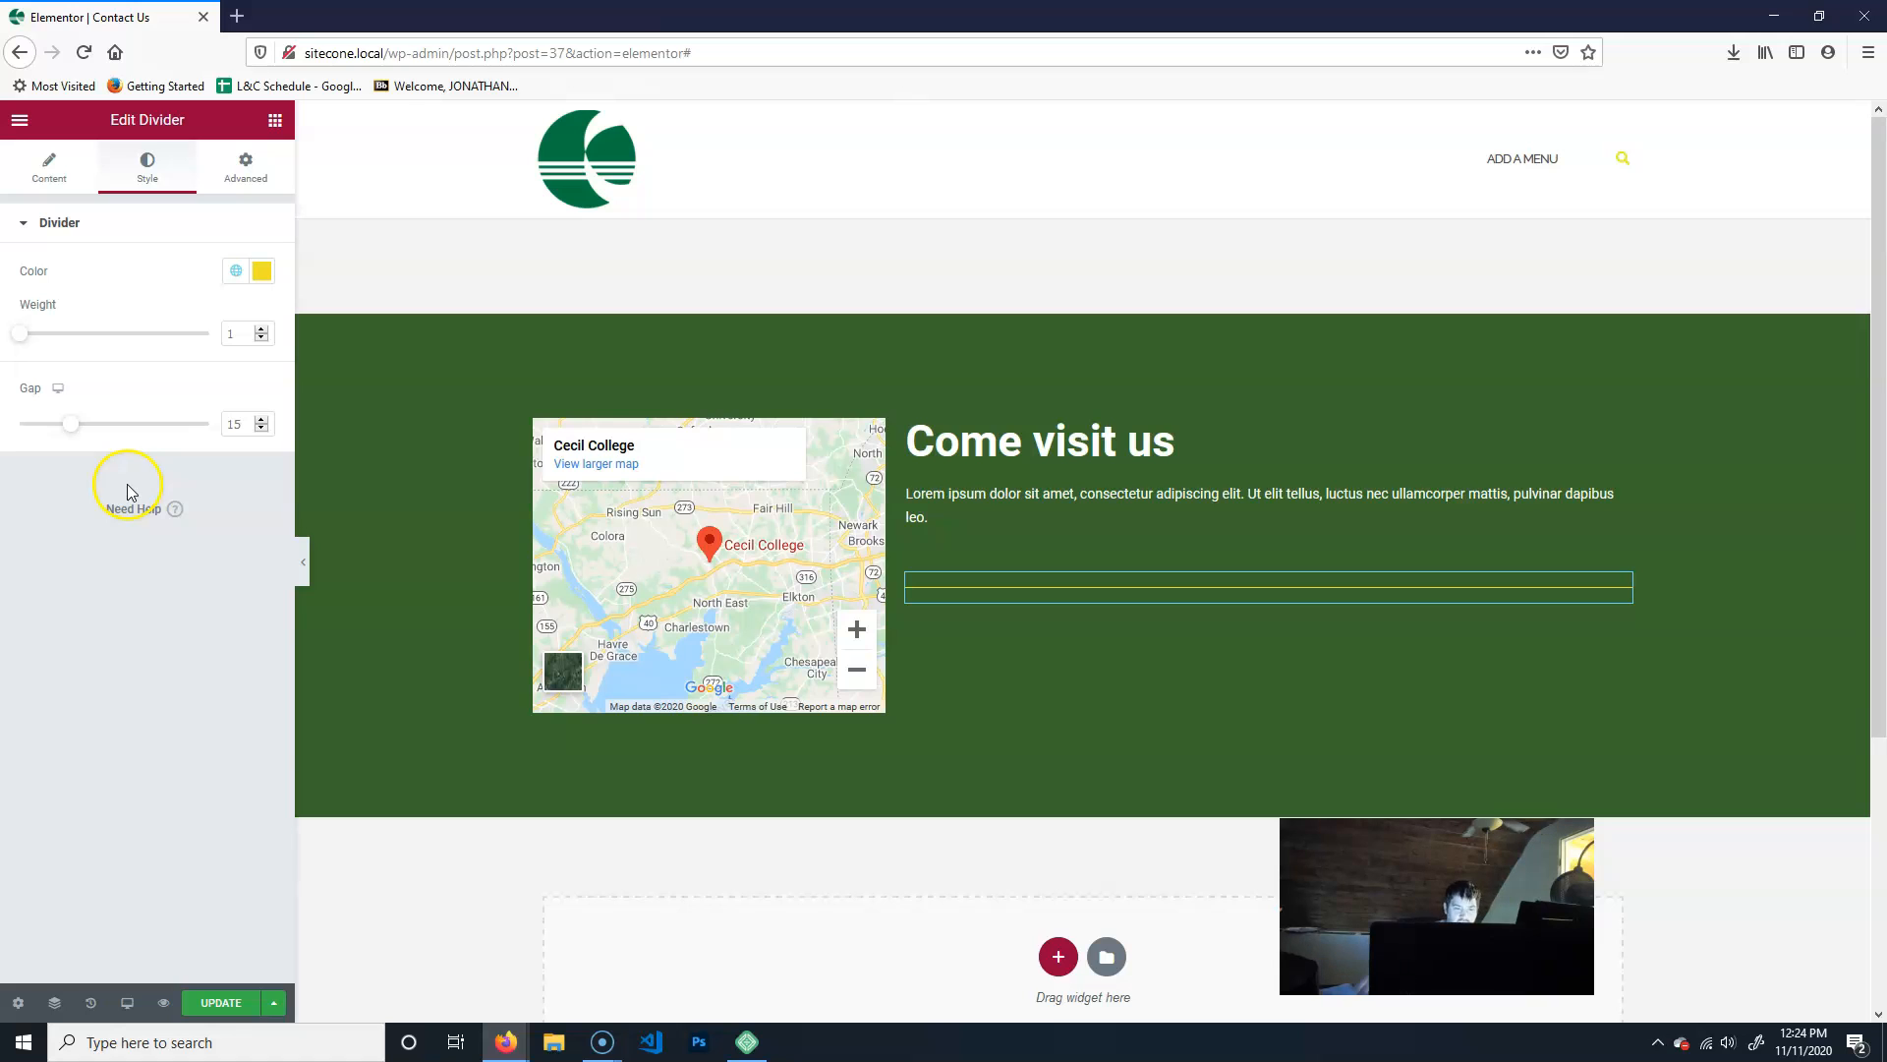
- Add a Social Icons widget directly beneath the yellow divider in the wide column
left_click(276, 119)
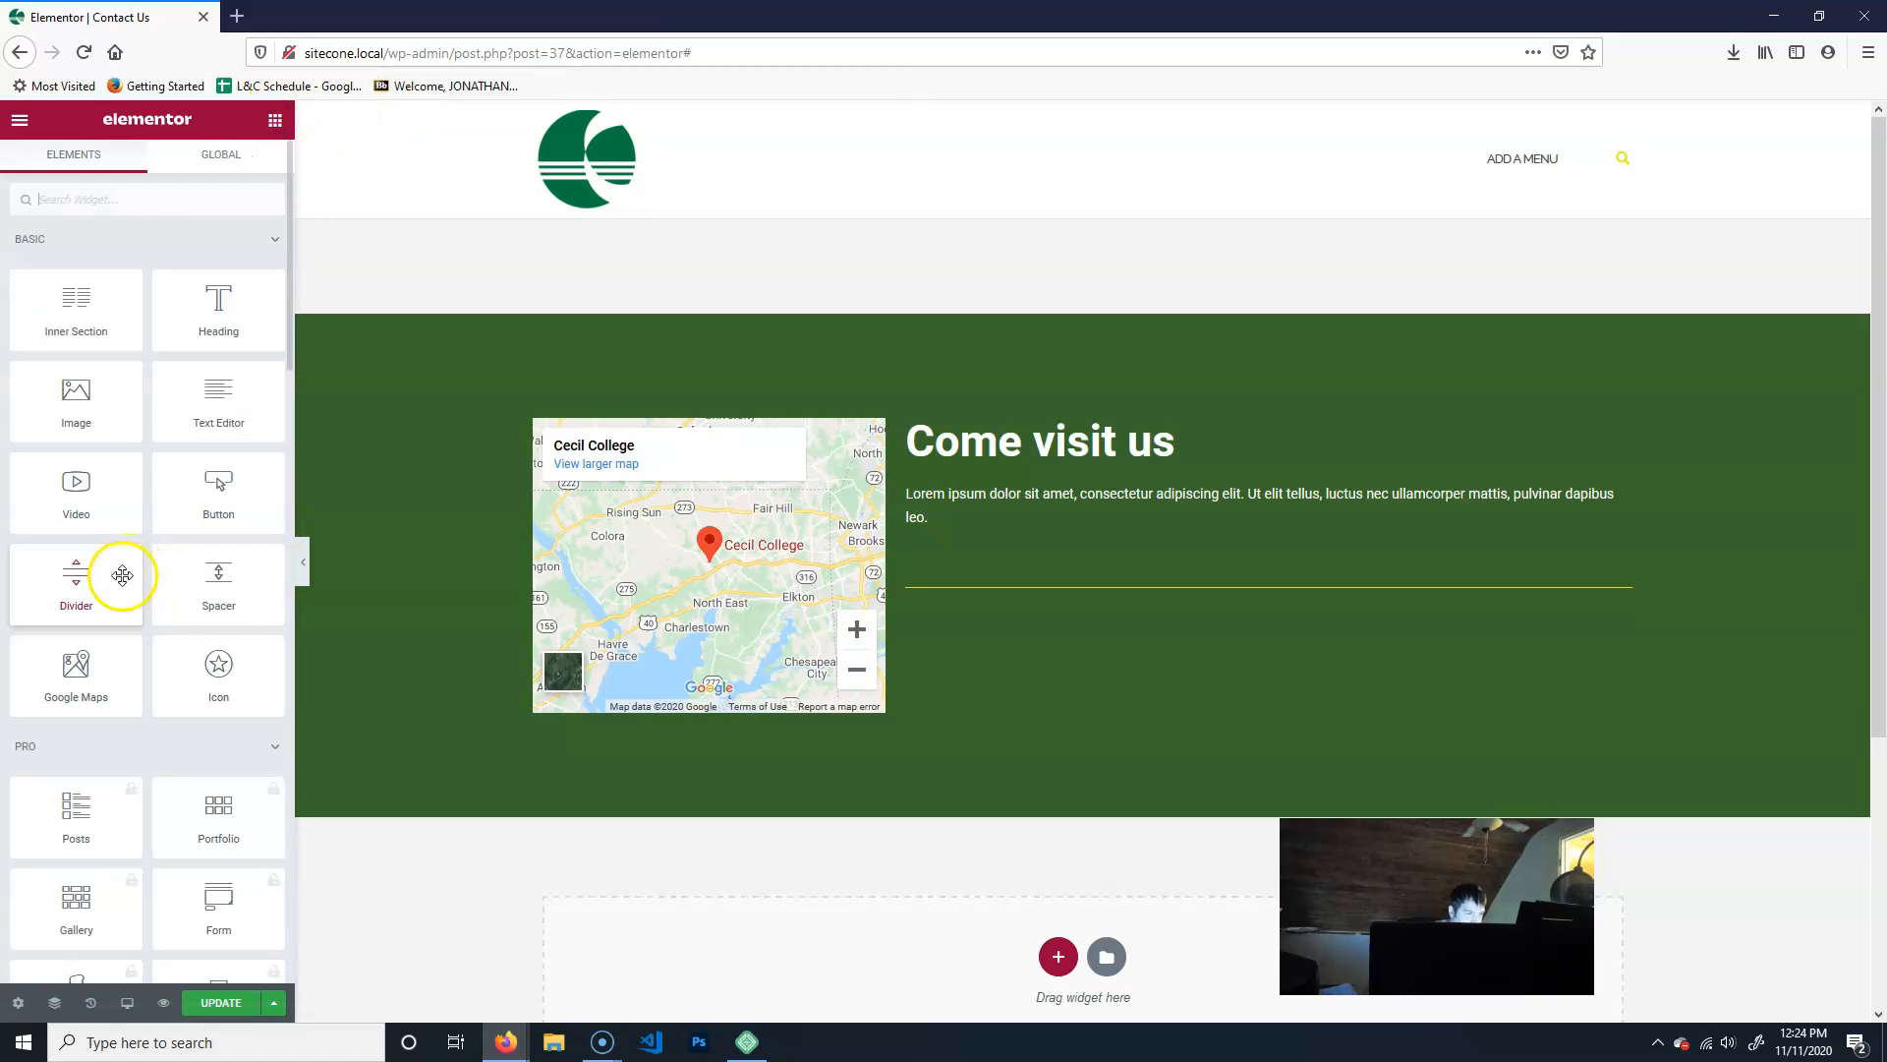
scroll(226, 609, "down", 3)
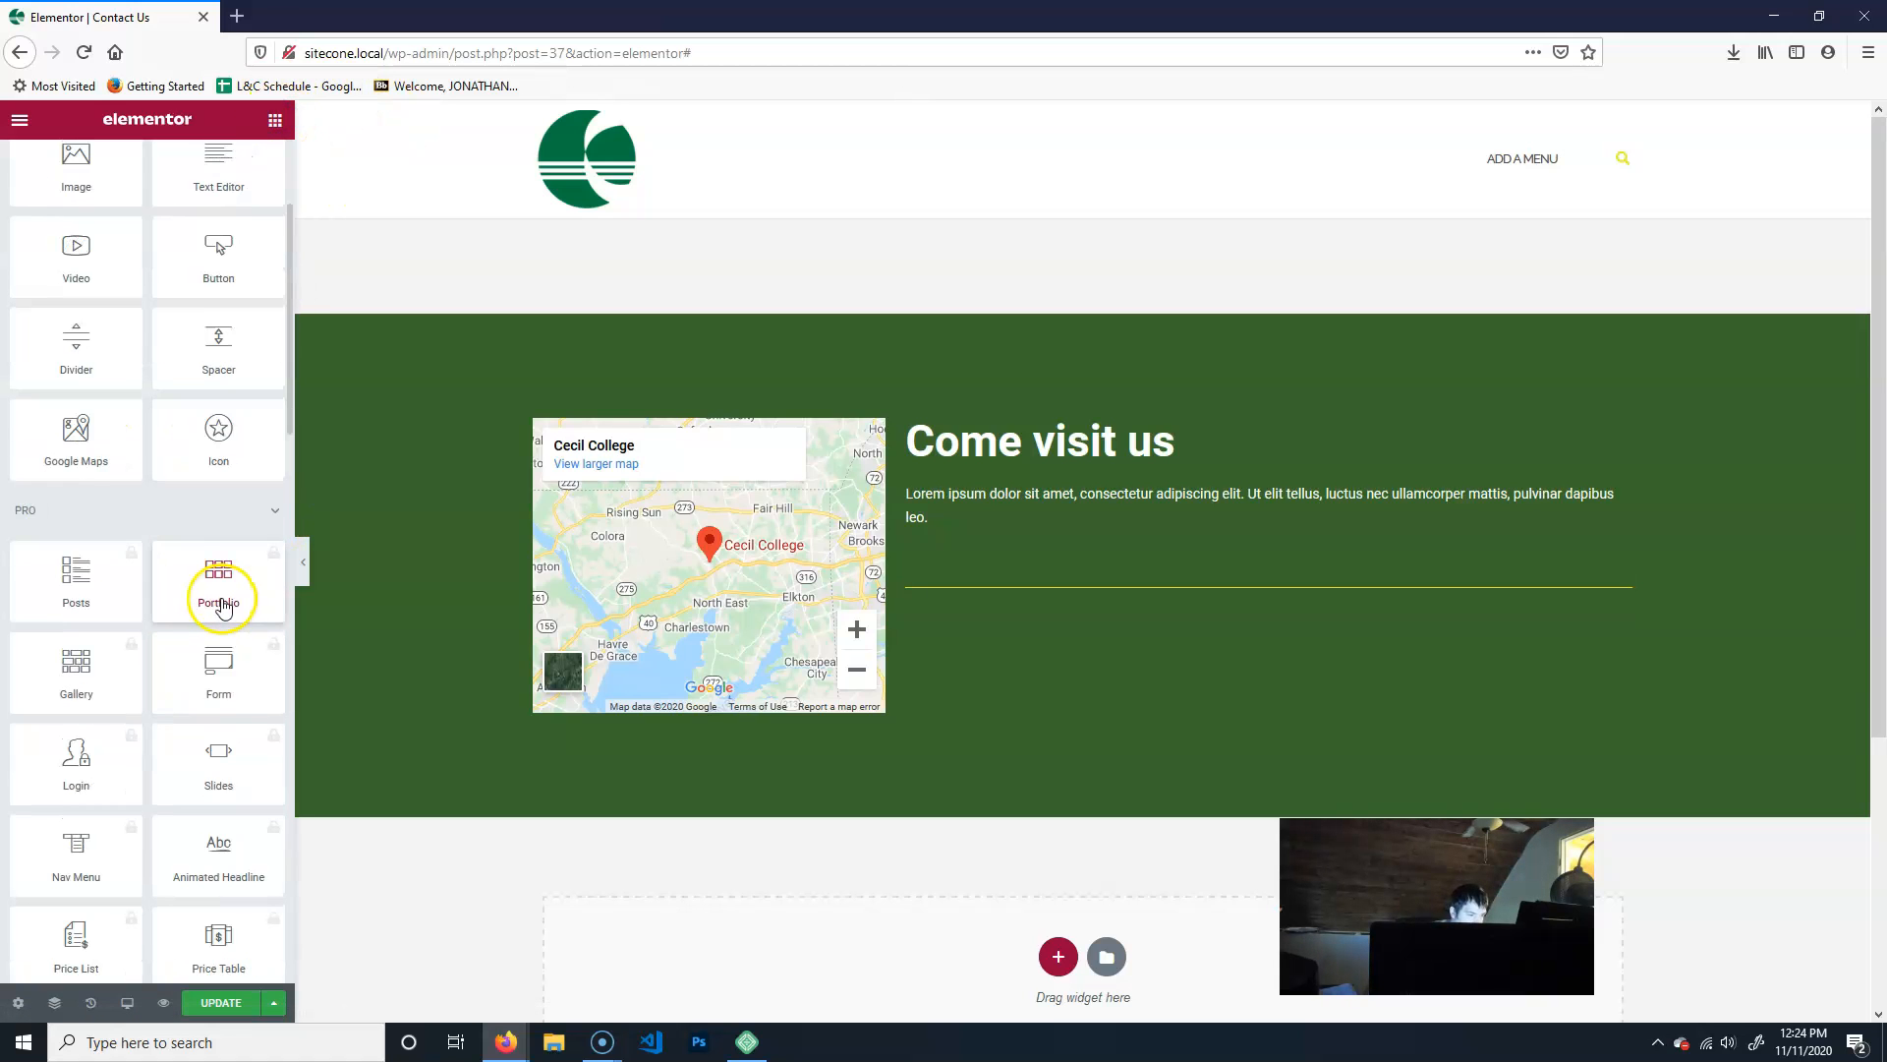
left_click(273, 508)
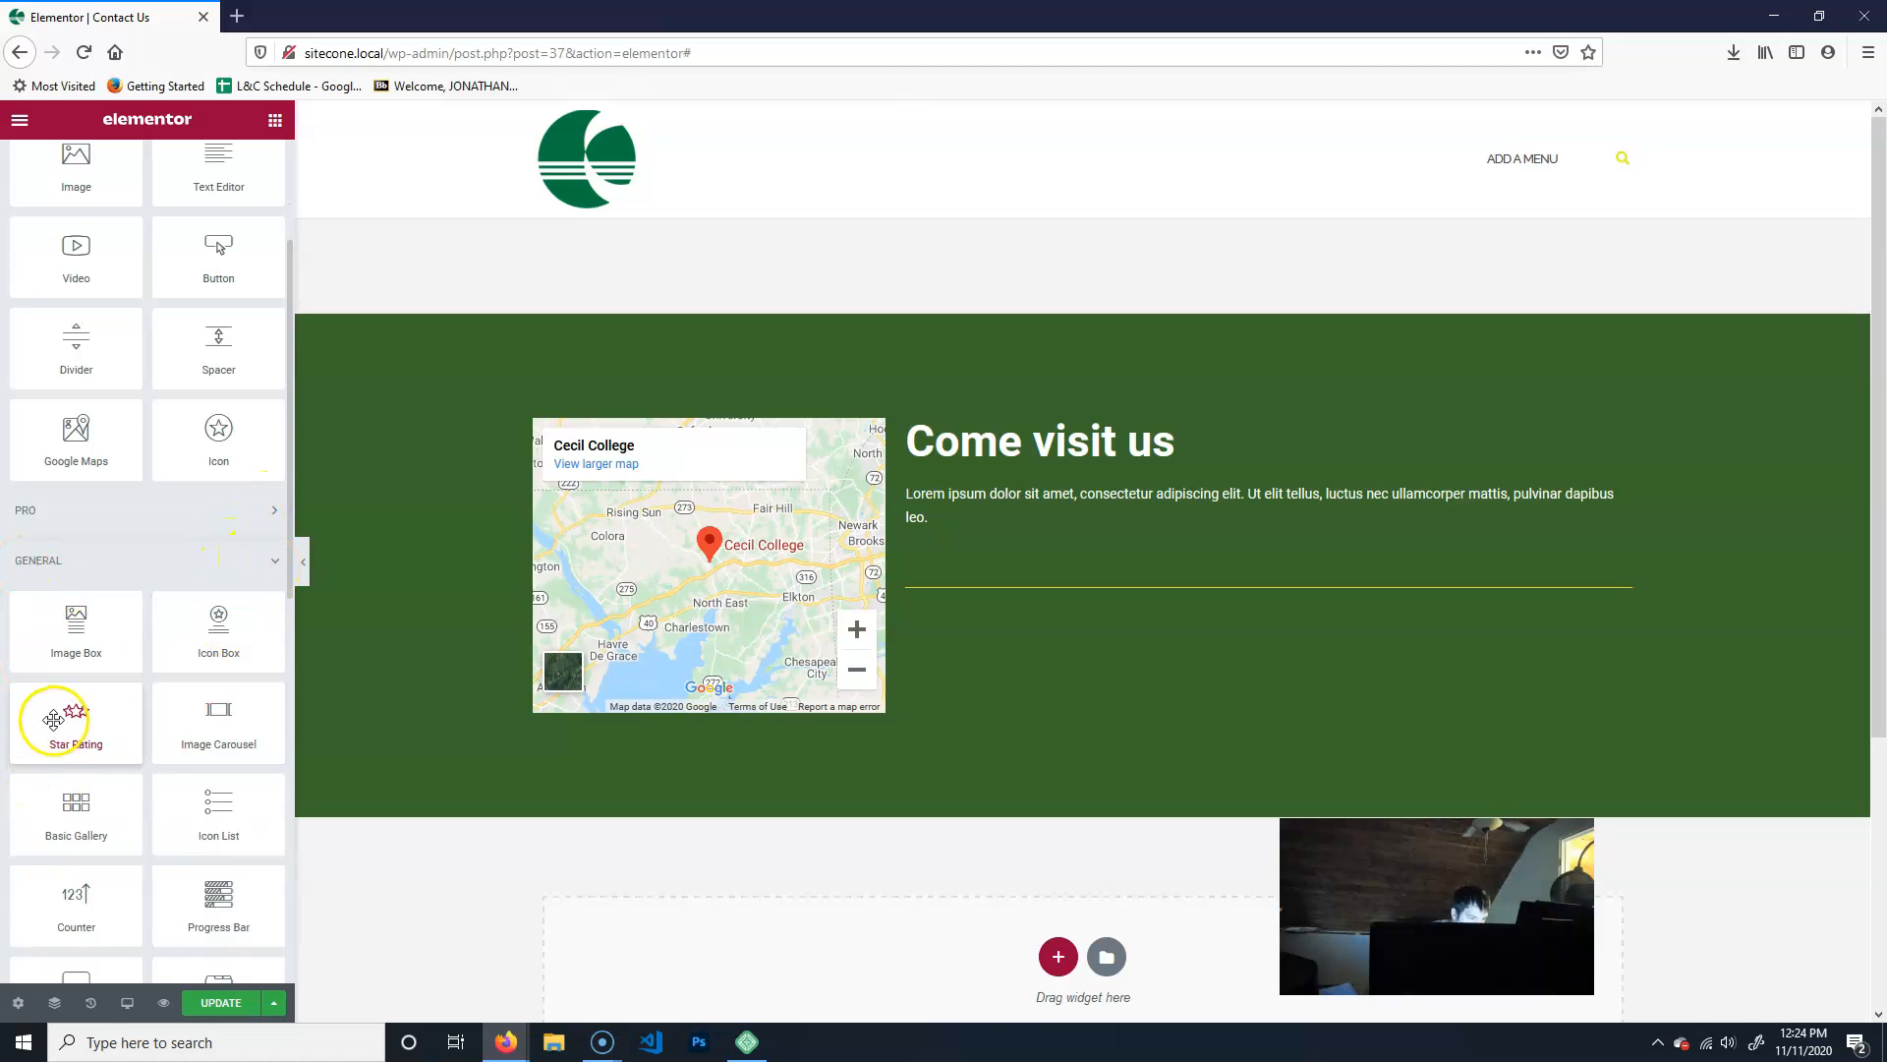
scroll(60, 722, "down", 5)
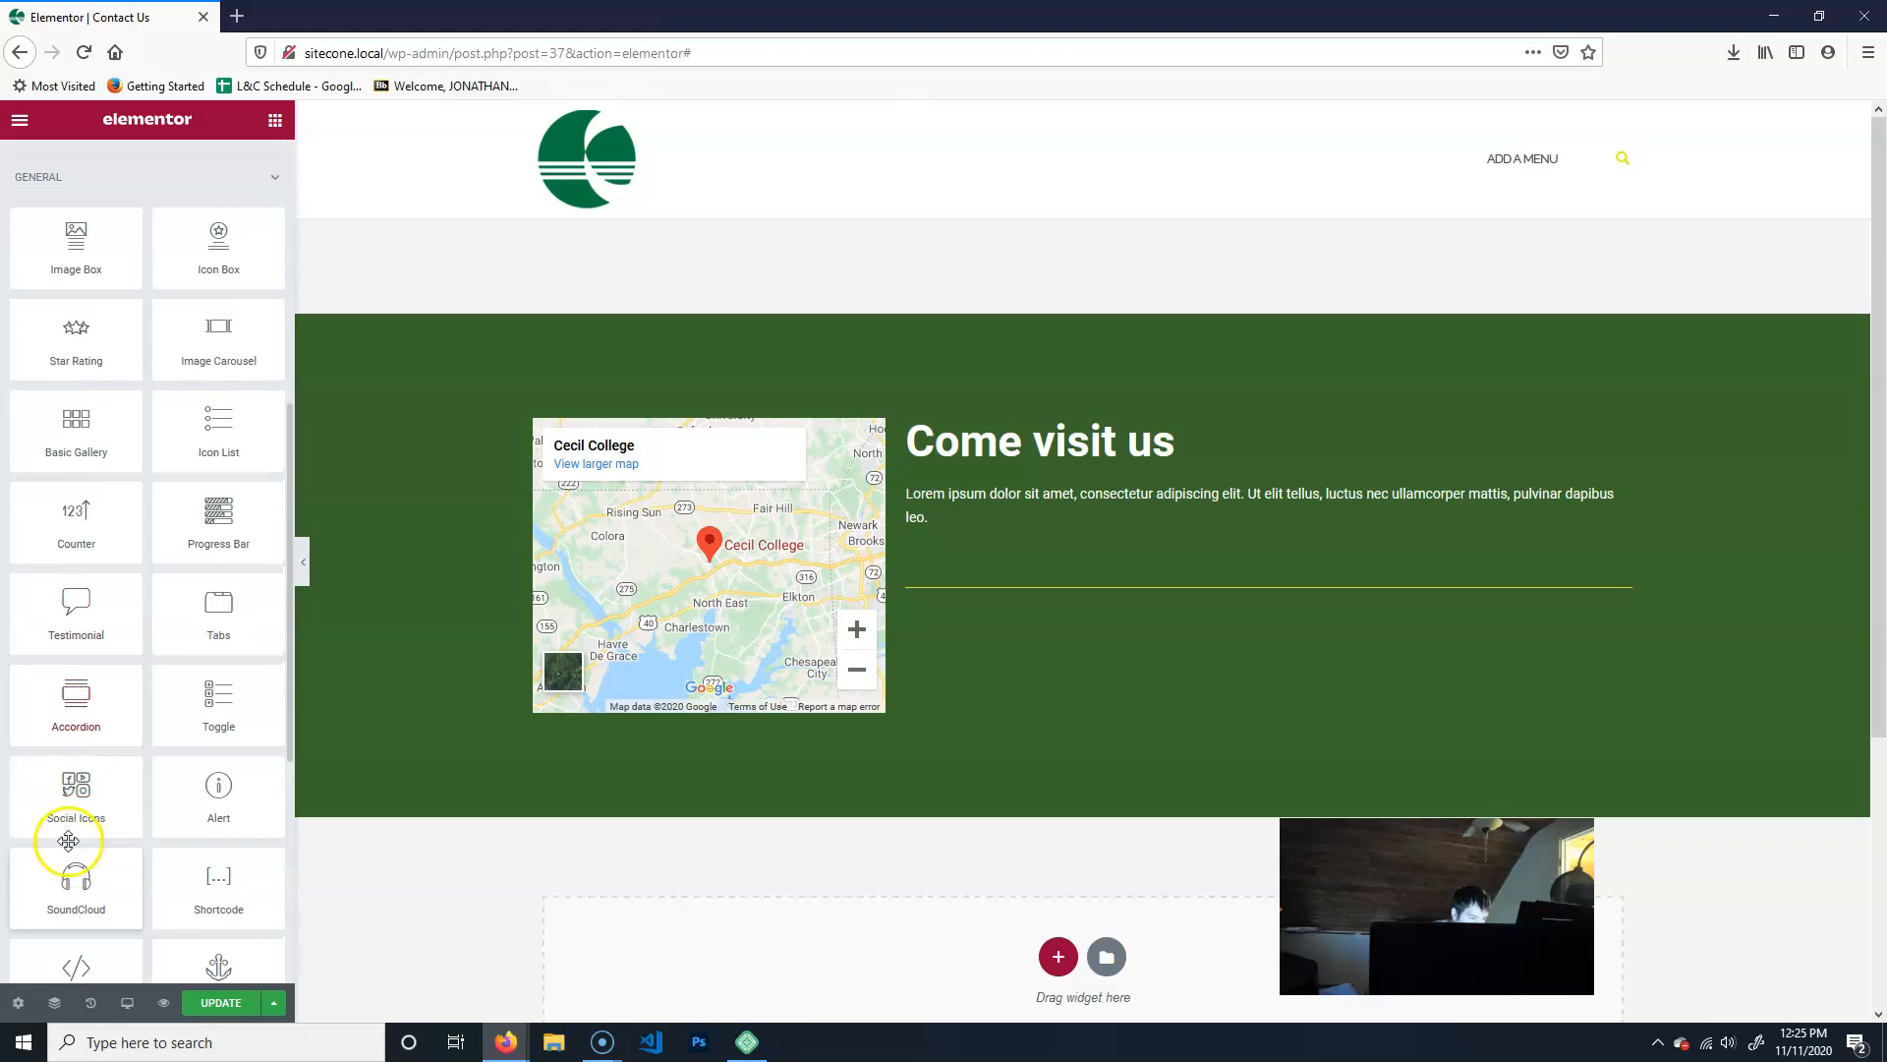
left_click_drag(89, 787, 1253, 609)
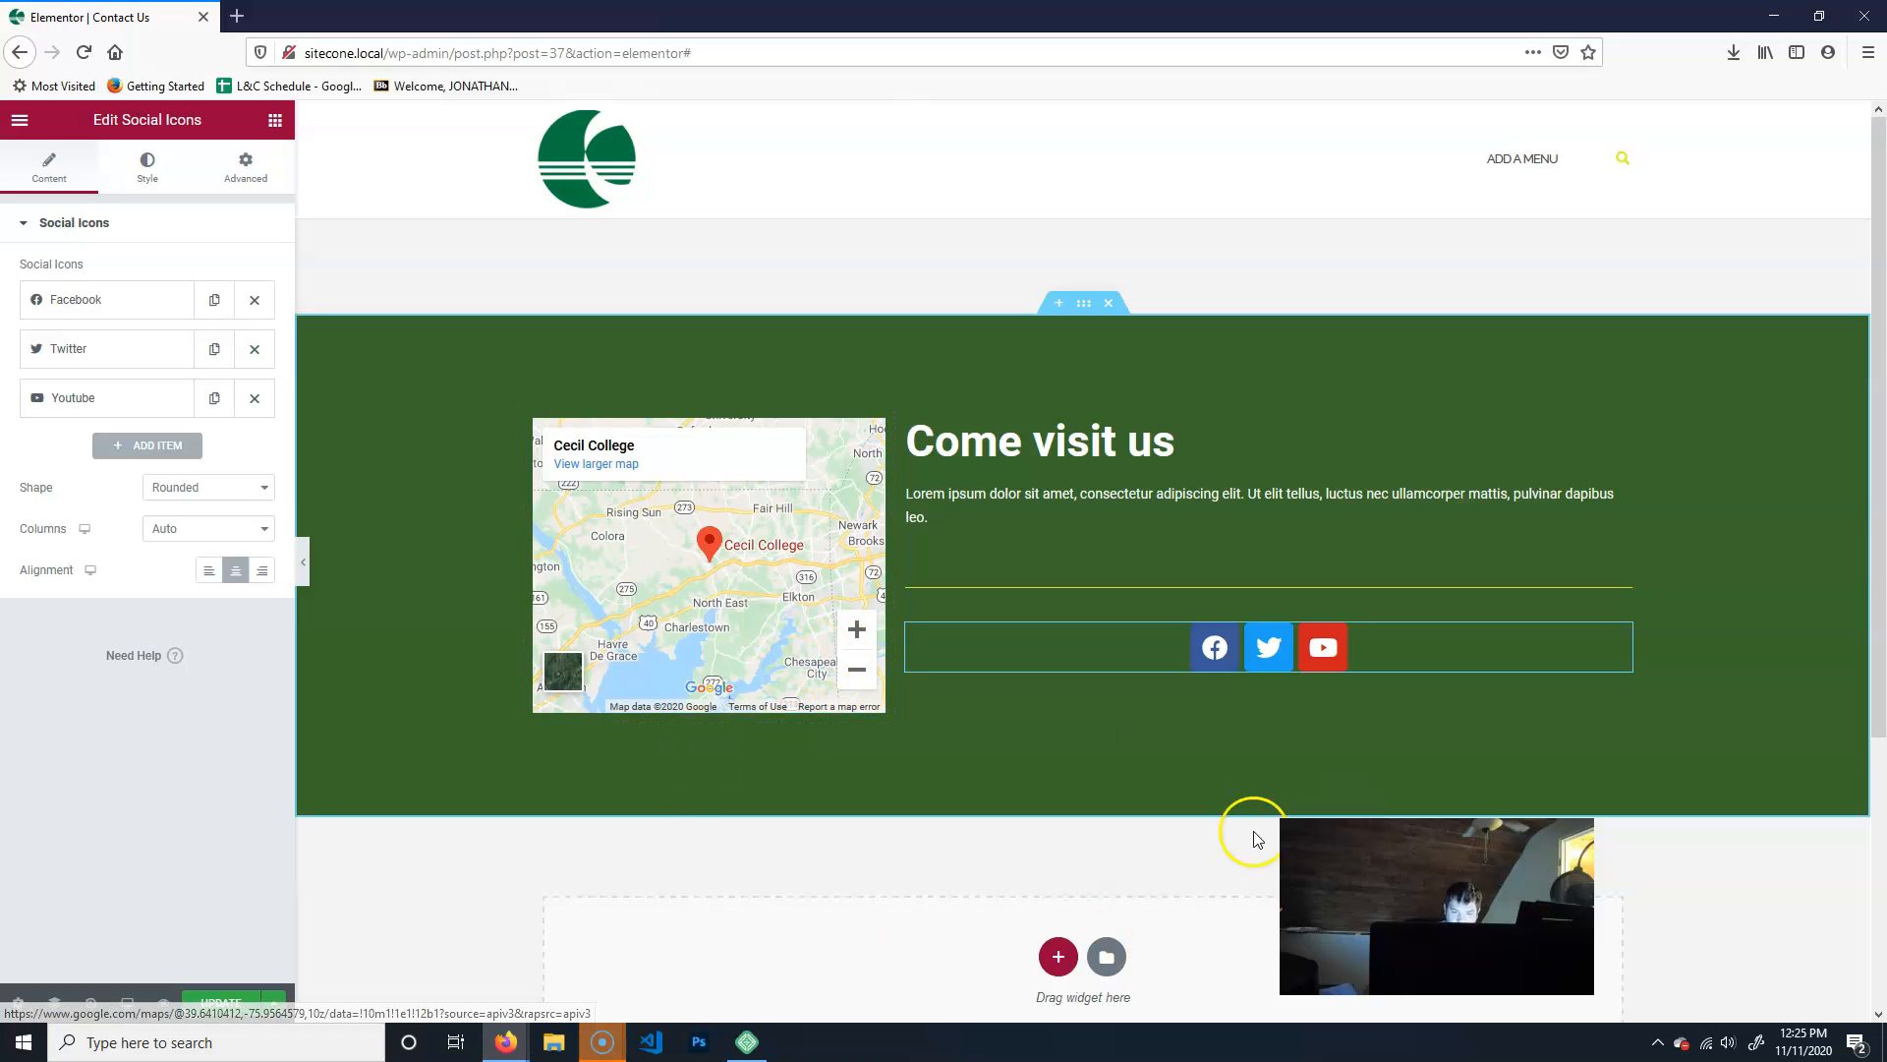
- Update the Contact Us page and exit Elementor to the WordPress list of all pages
left_click(221, 1002)
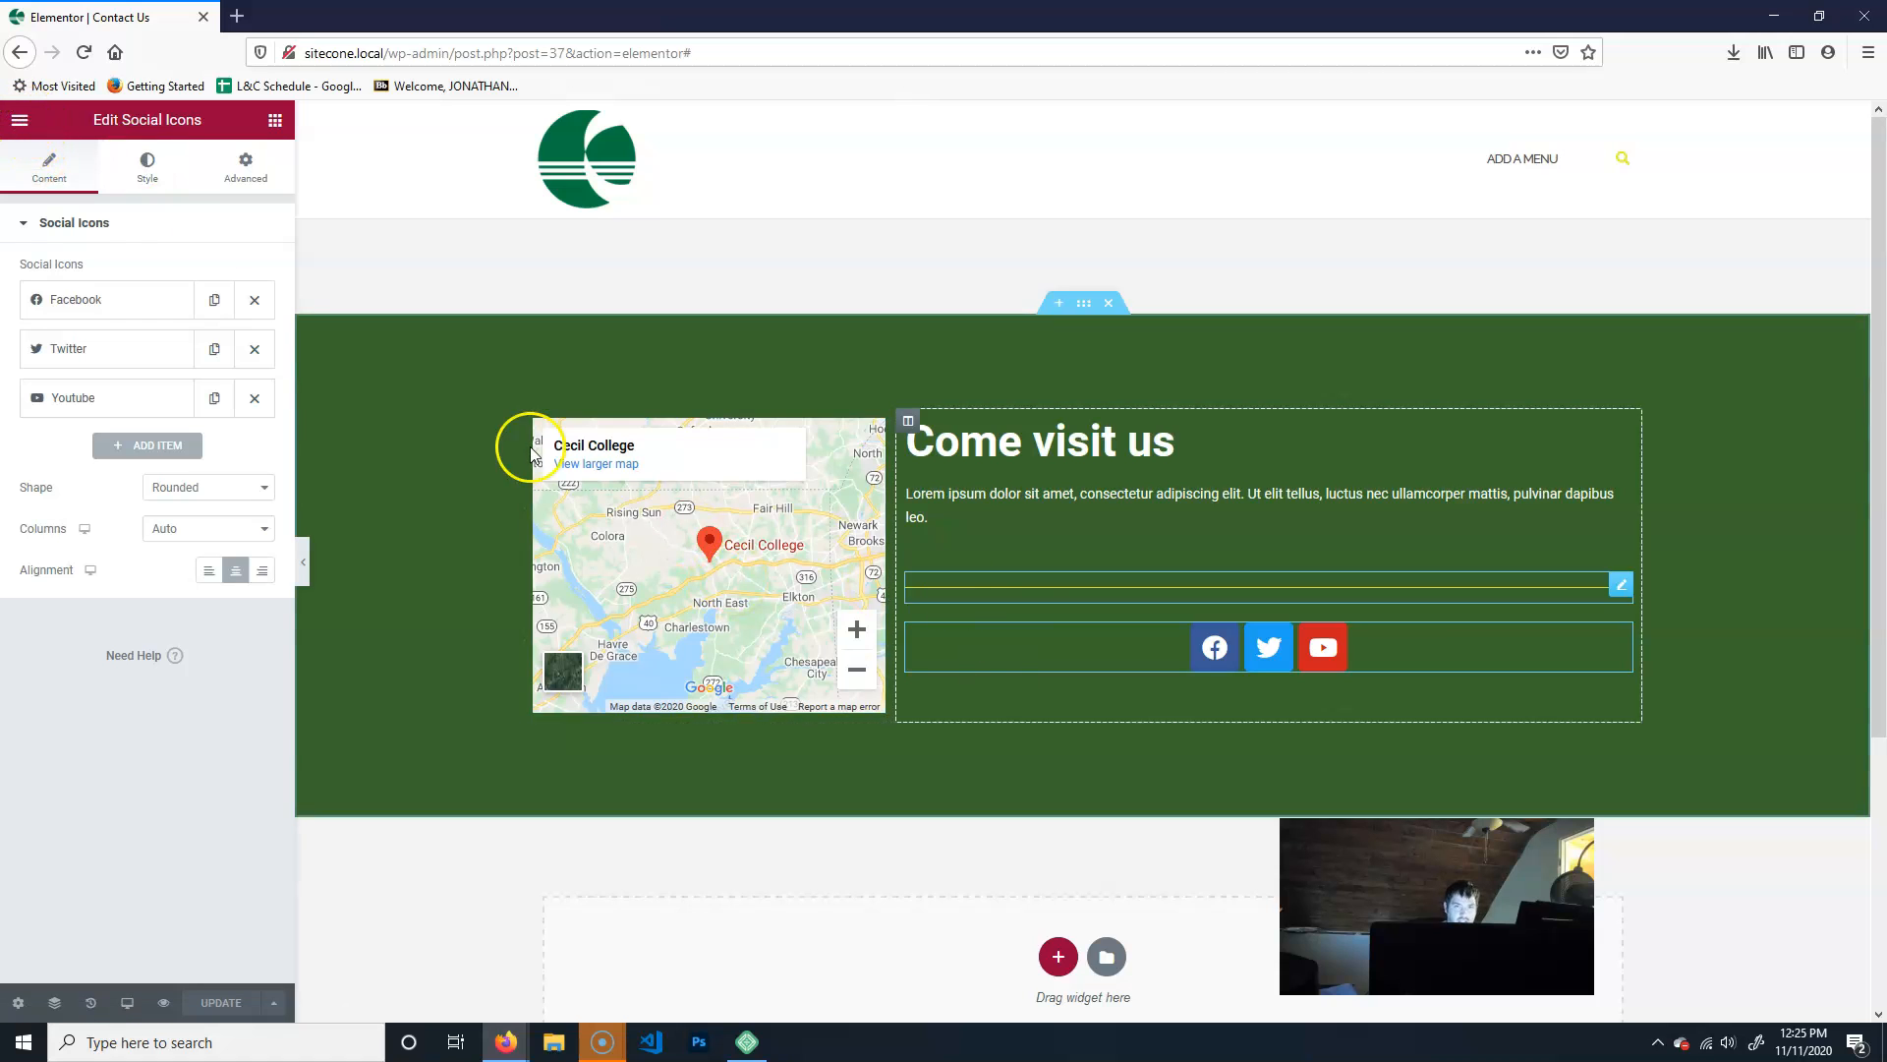
left_click(21, 119)
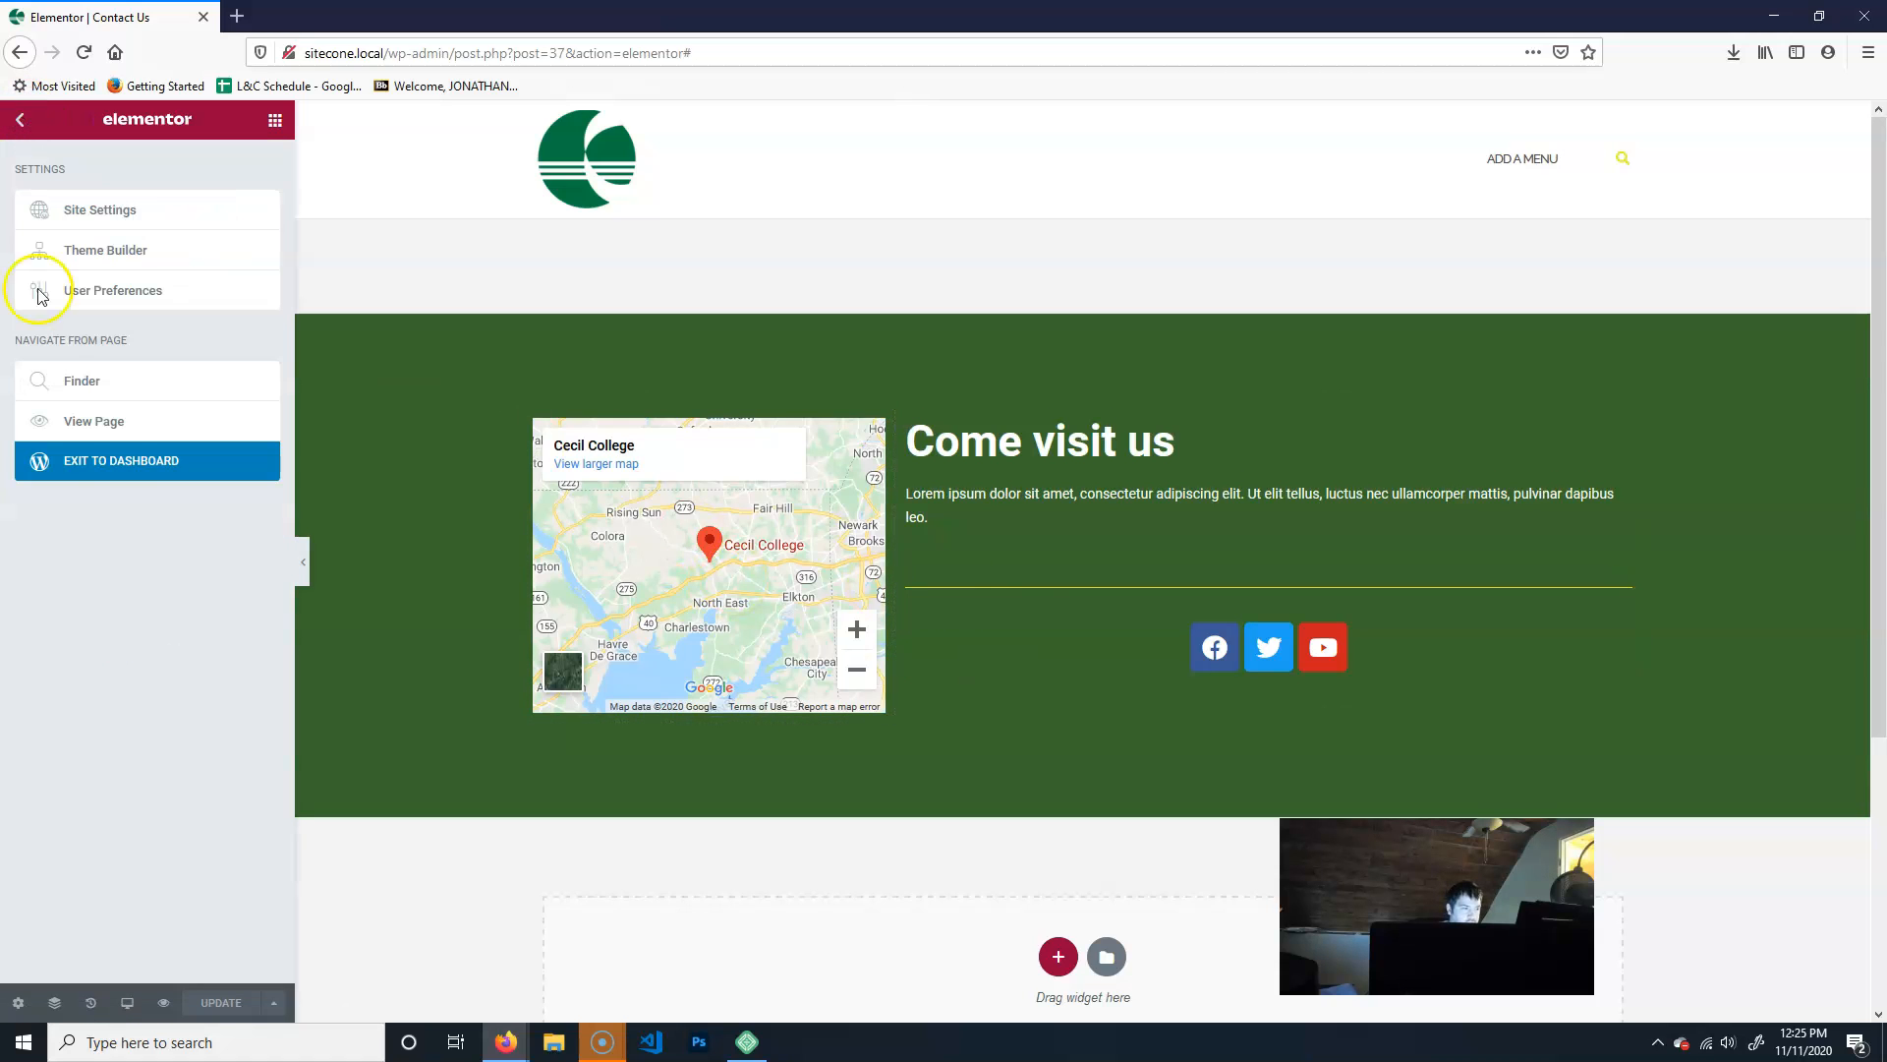
left_click(108, 472)
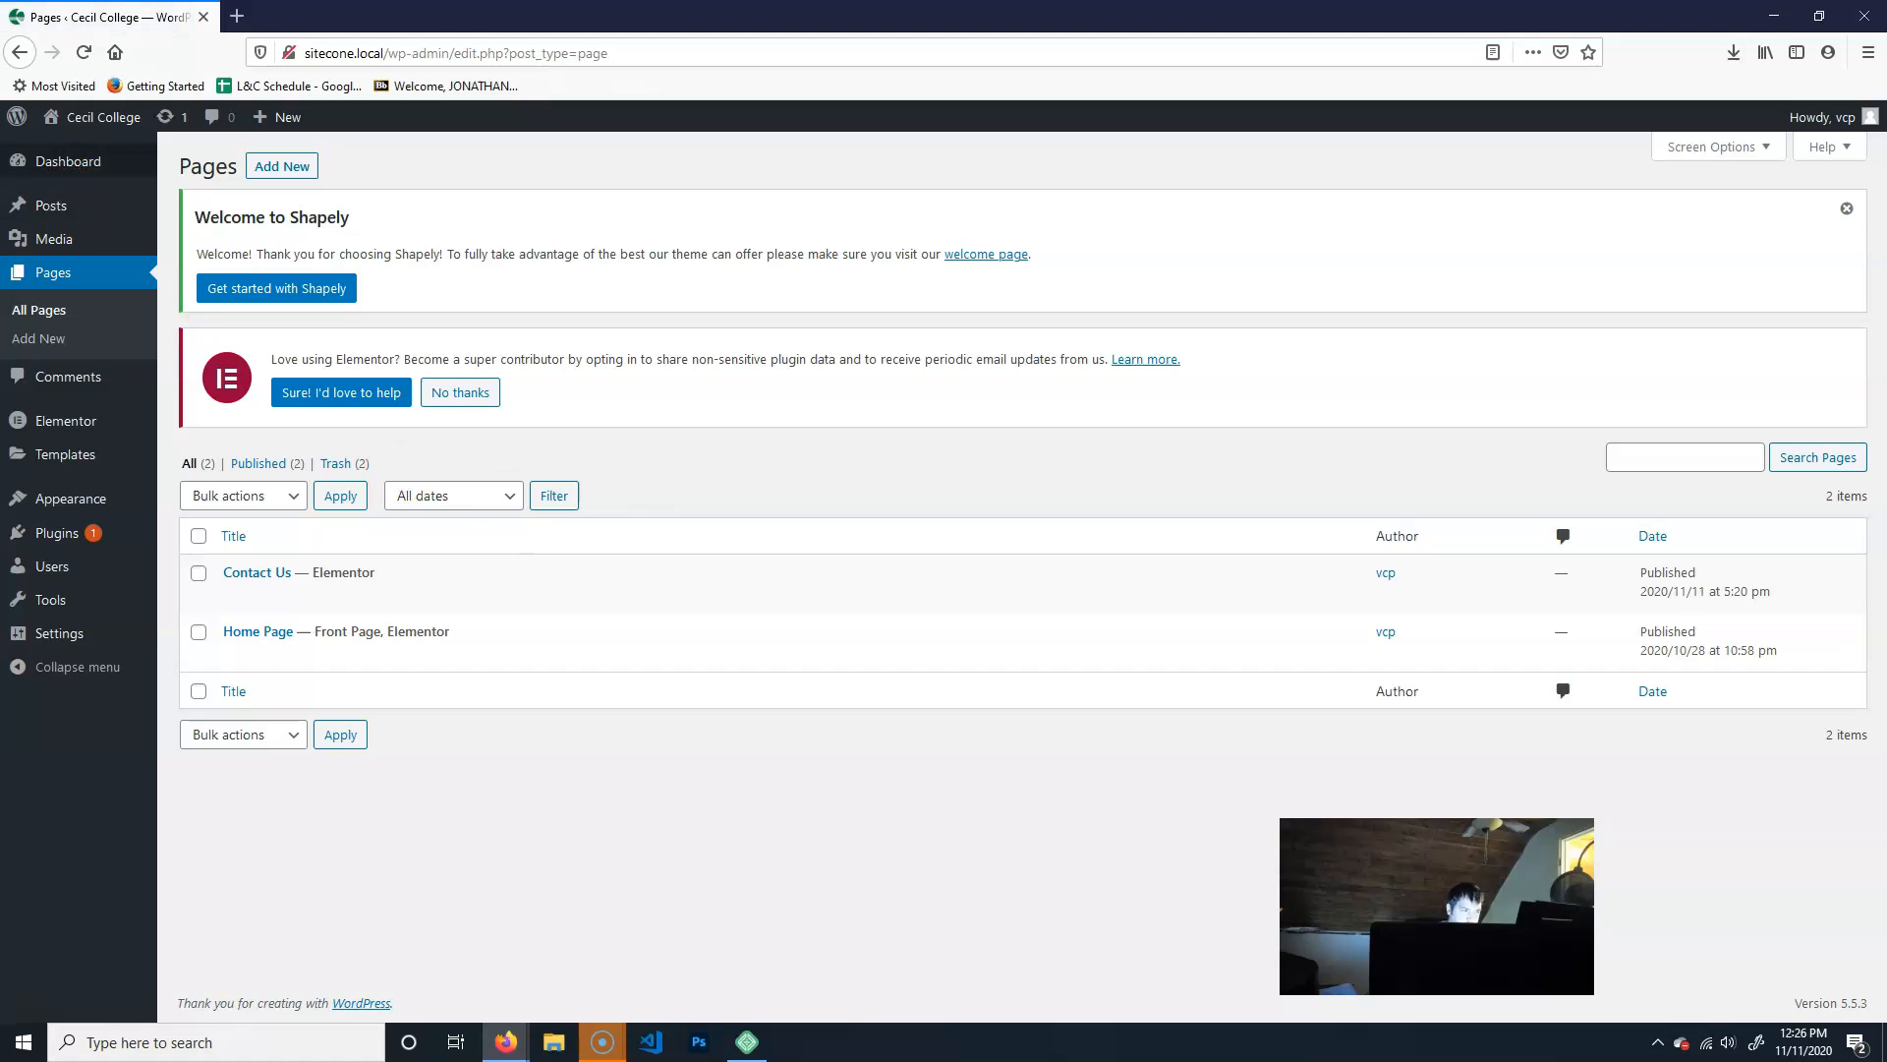
- Add a new WordPress page and open it for editing with Elementor
mouse_move(380, 633)
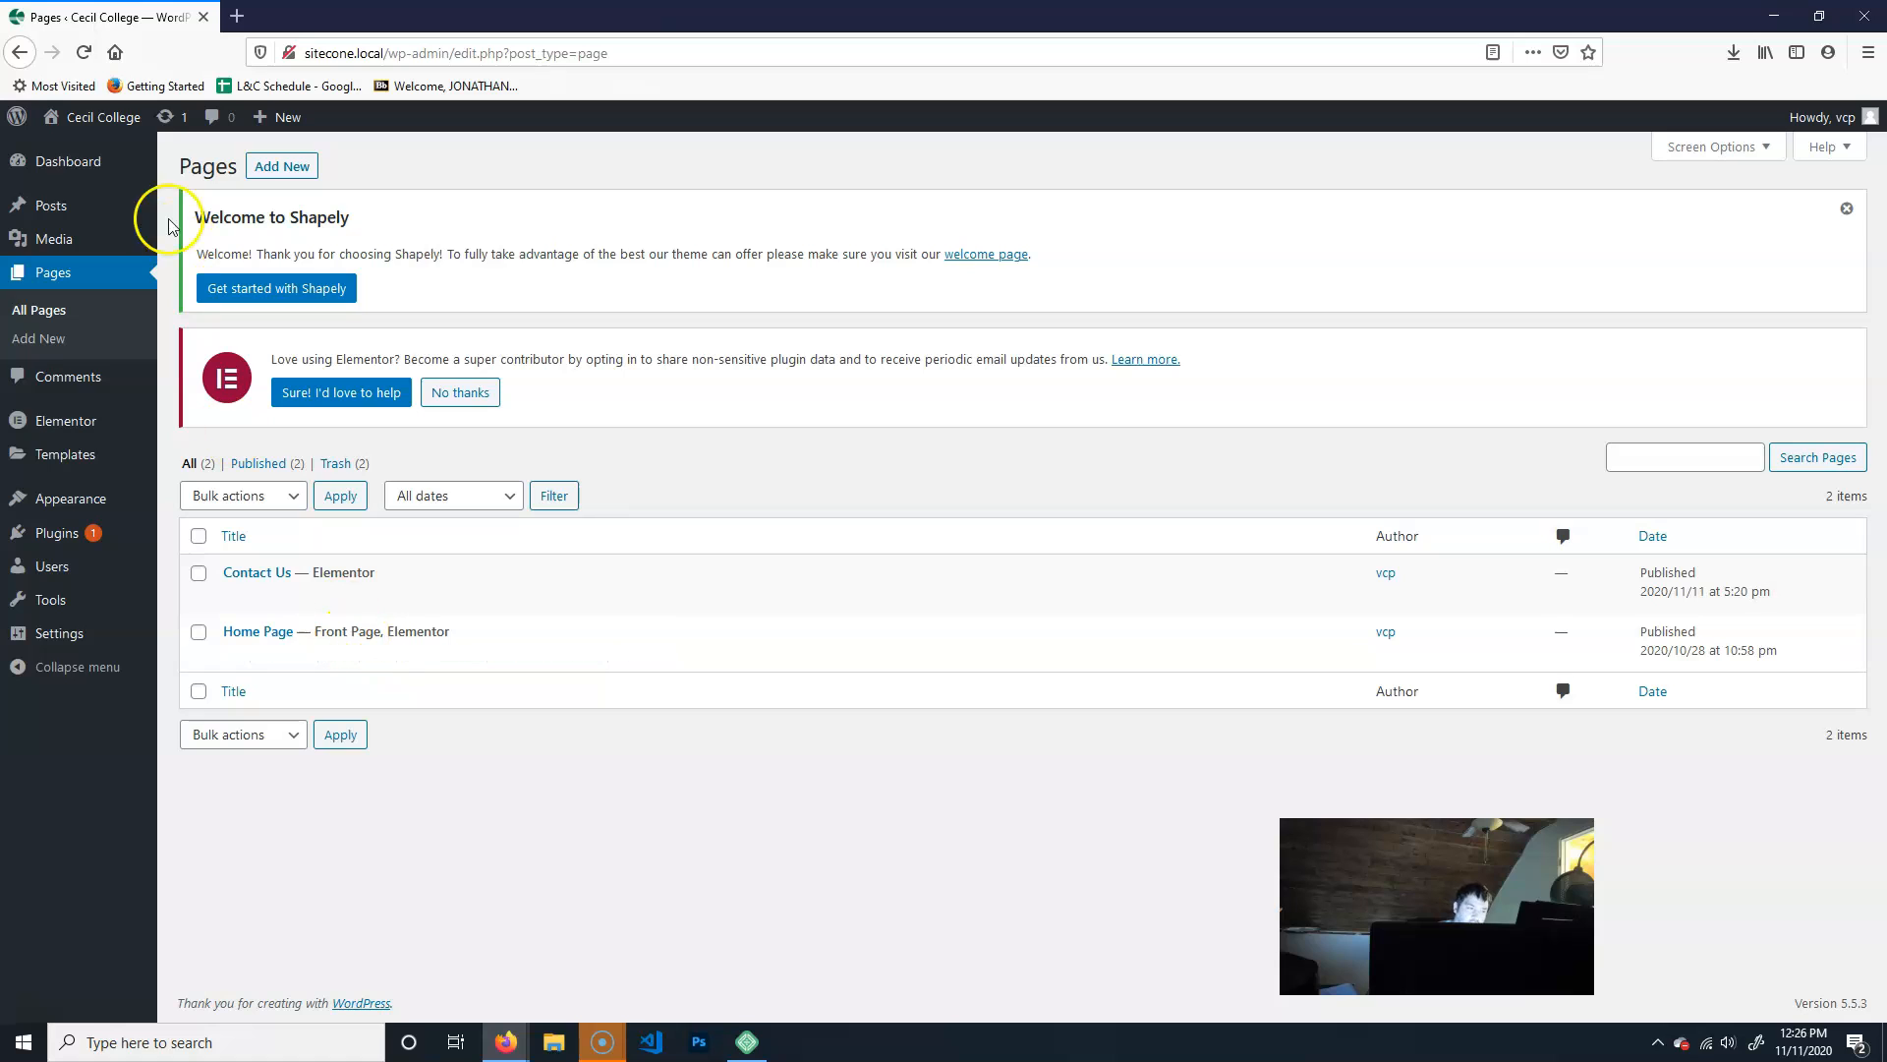
left_click(266, 170)
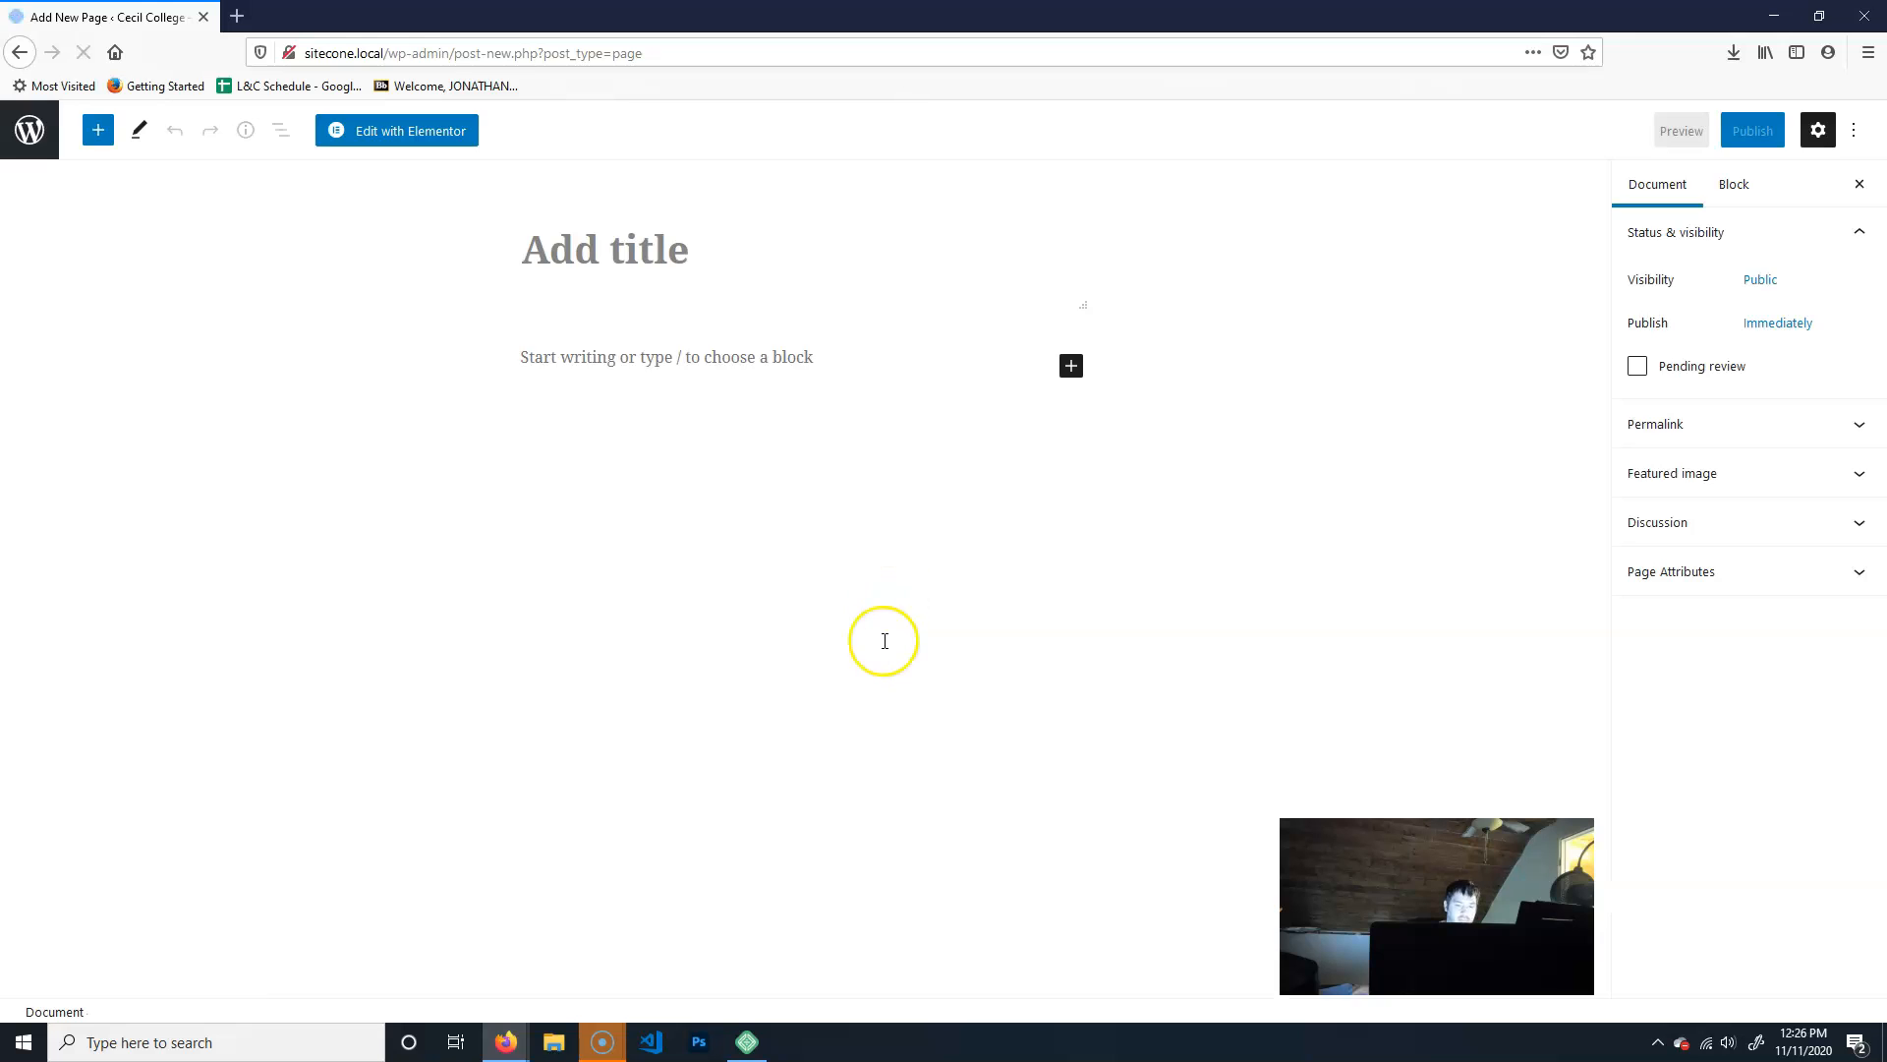
left_click(415, 130)
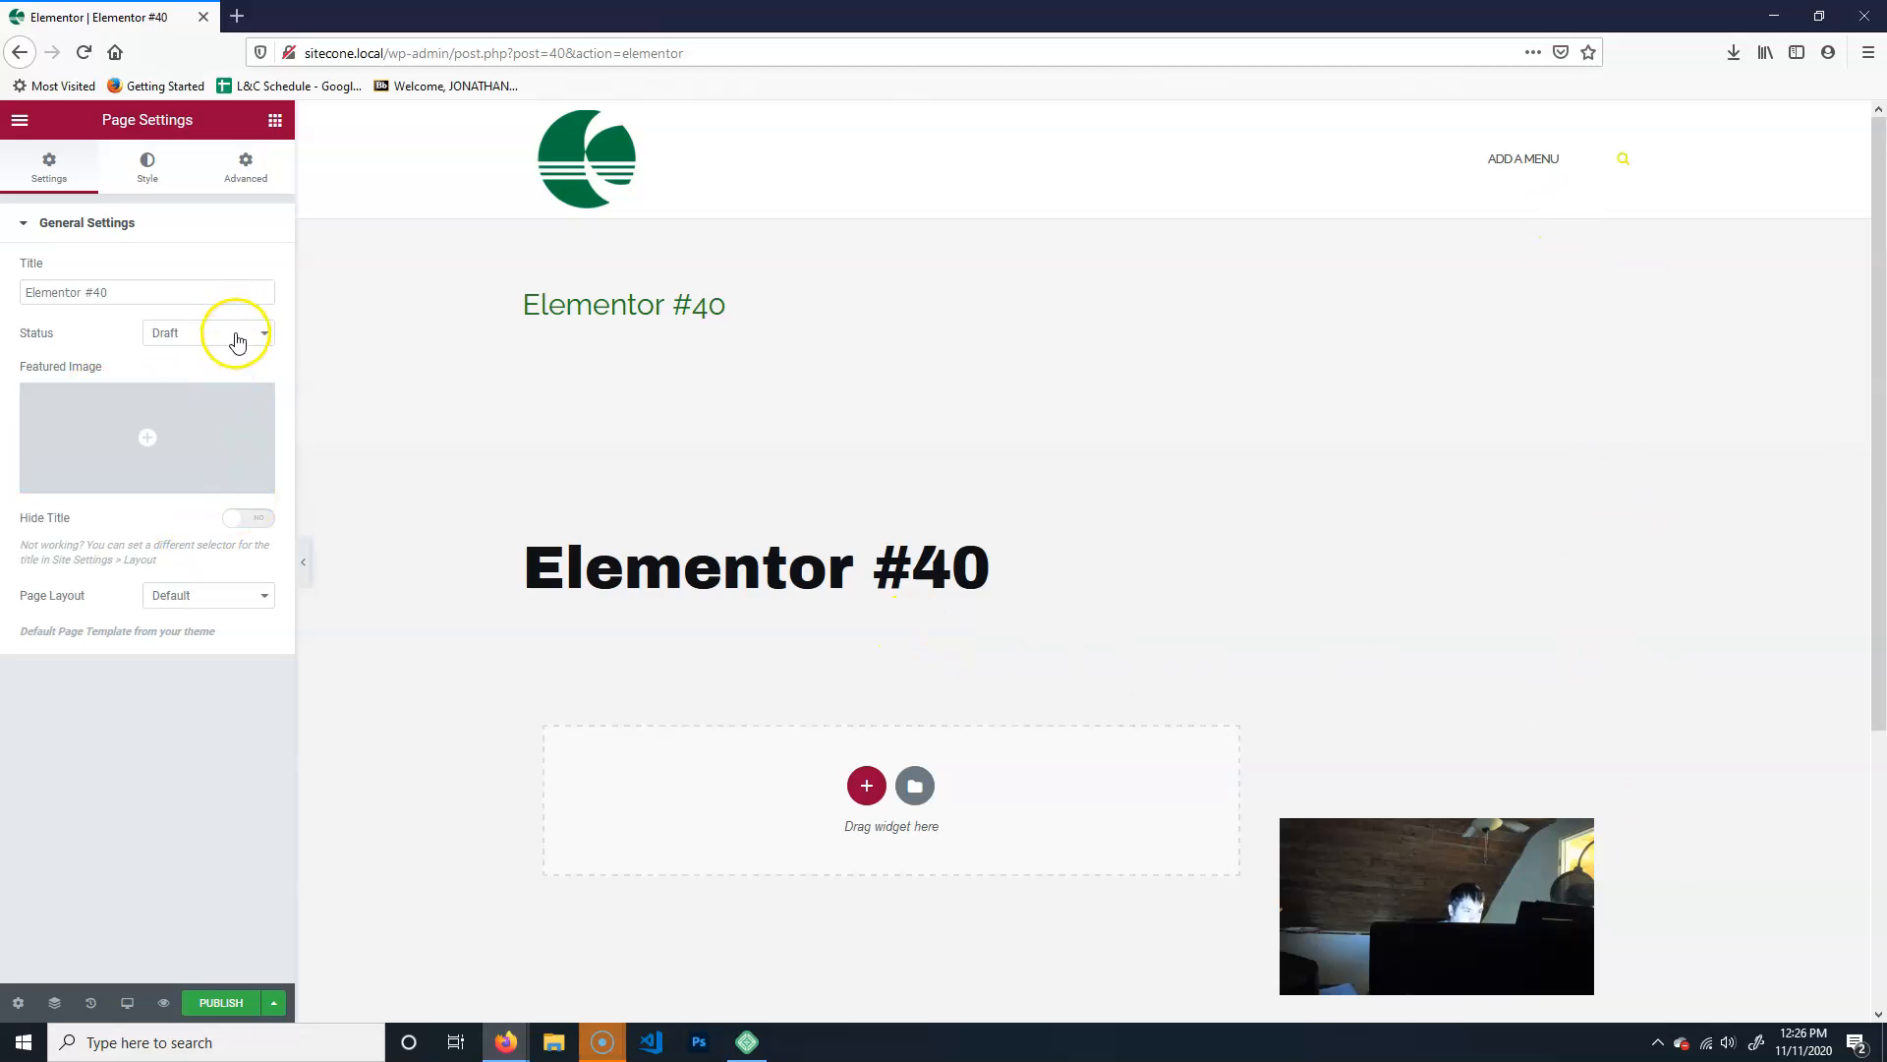
- Set the new page's status to Published and its title to "Student Life" in the page settings
left_click(238, 340)
left_click(186, 421)
left_click(128, 294)
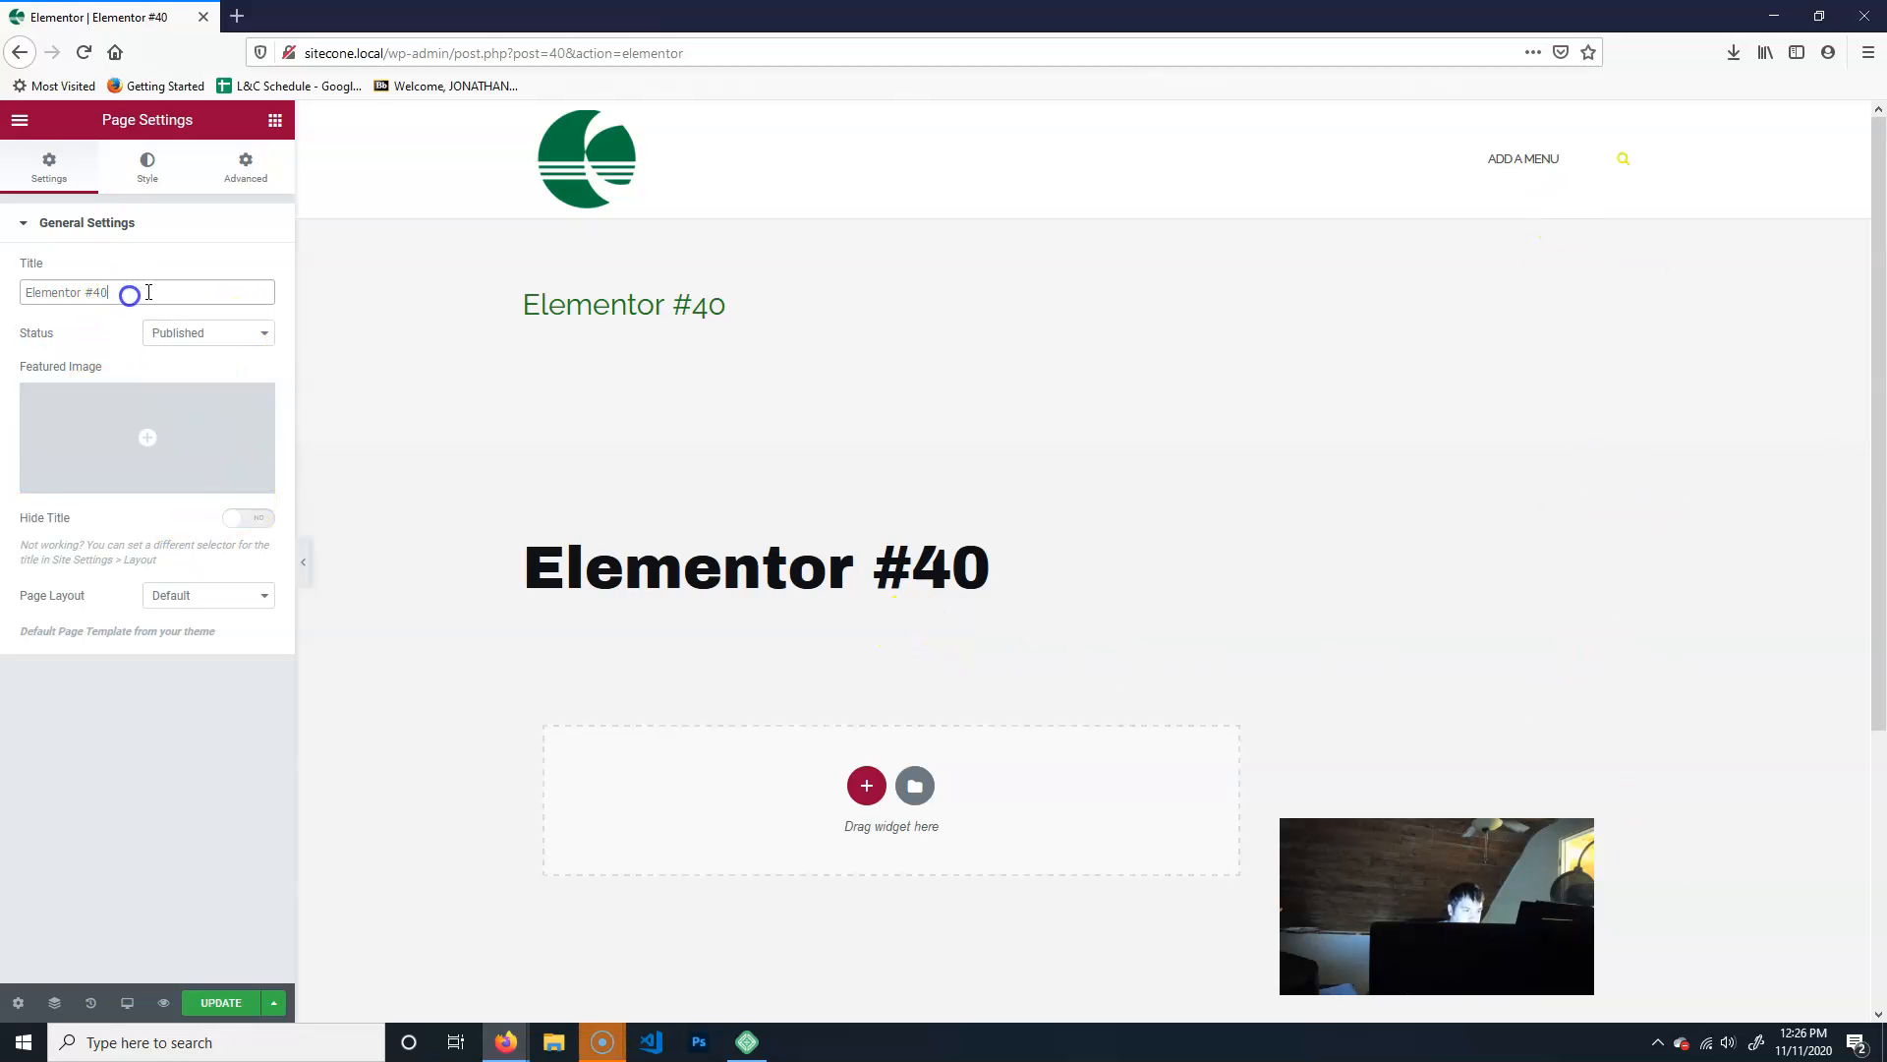
type("Student Life")
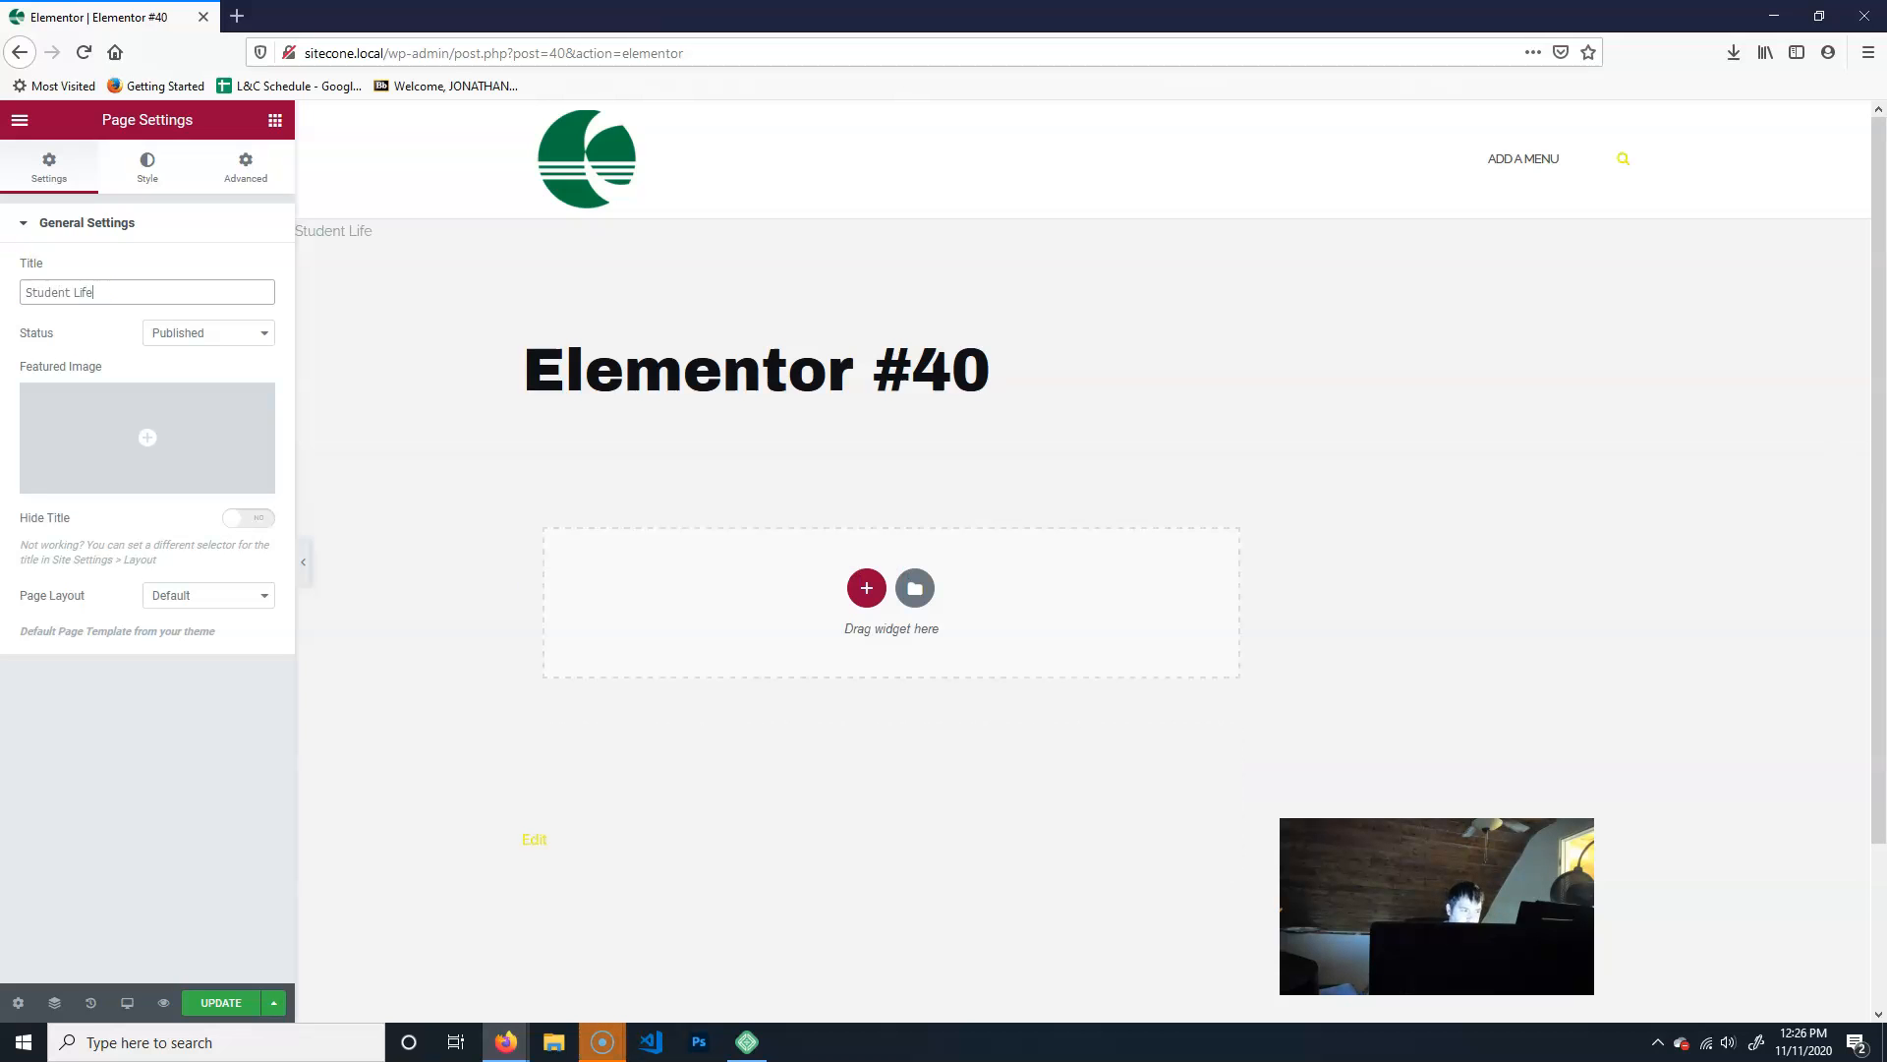
- Hide the Student Life page's title and set the page layout to Elementor Full Width
left_click(251, 521)
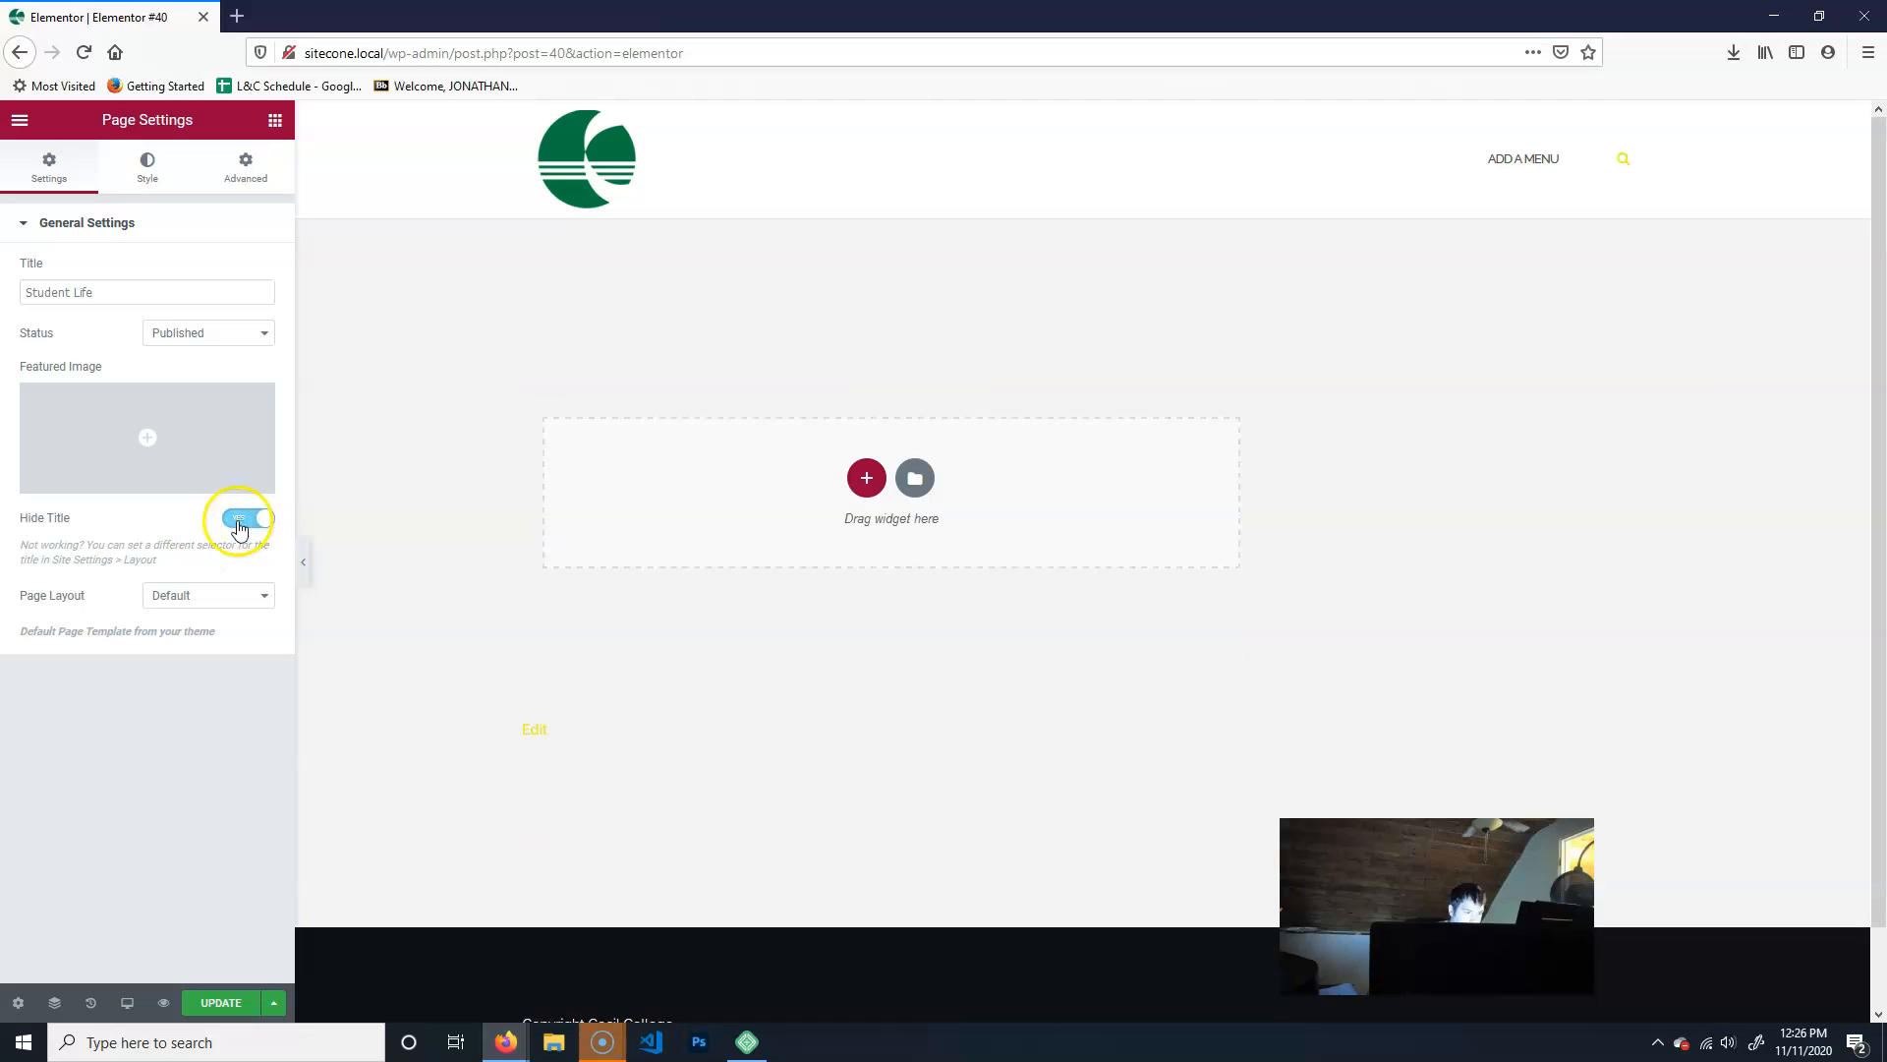
left_click(200, 593)
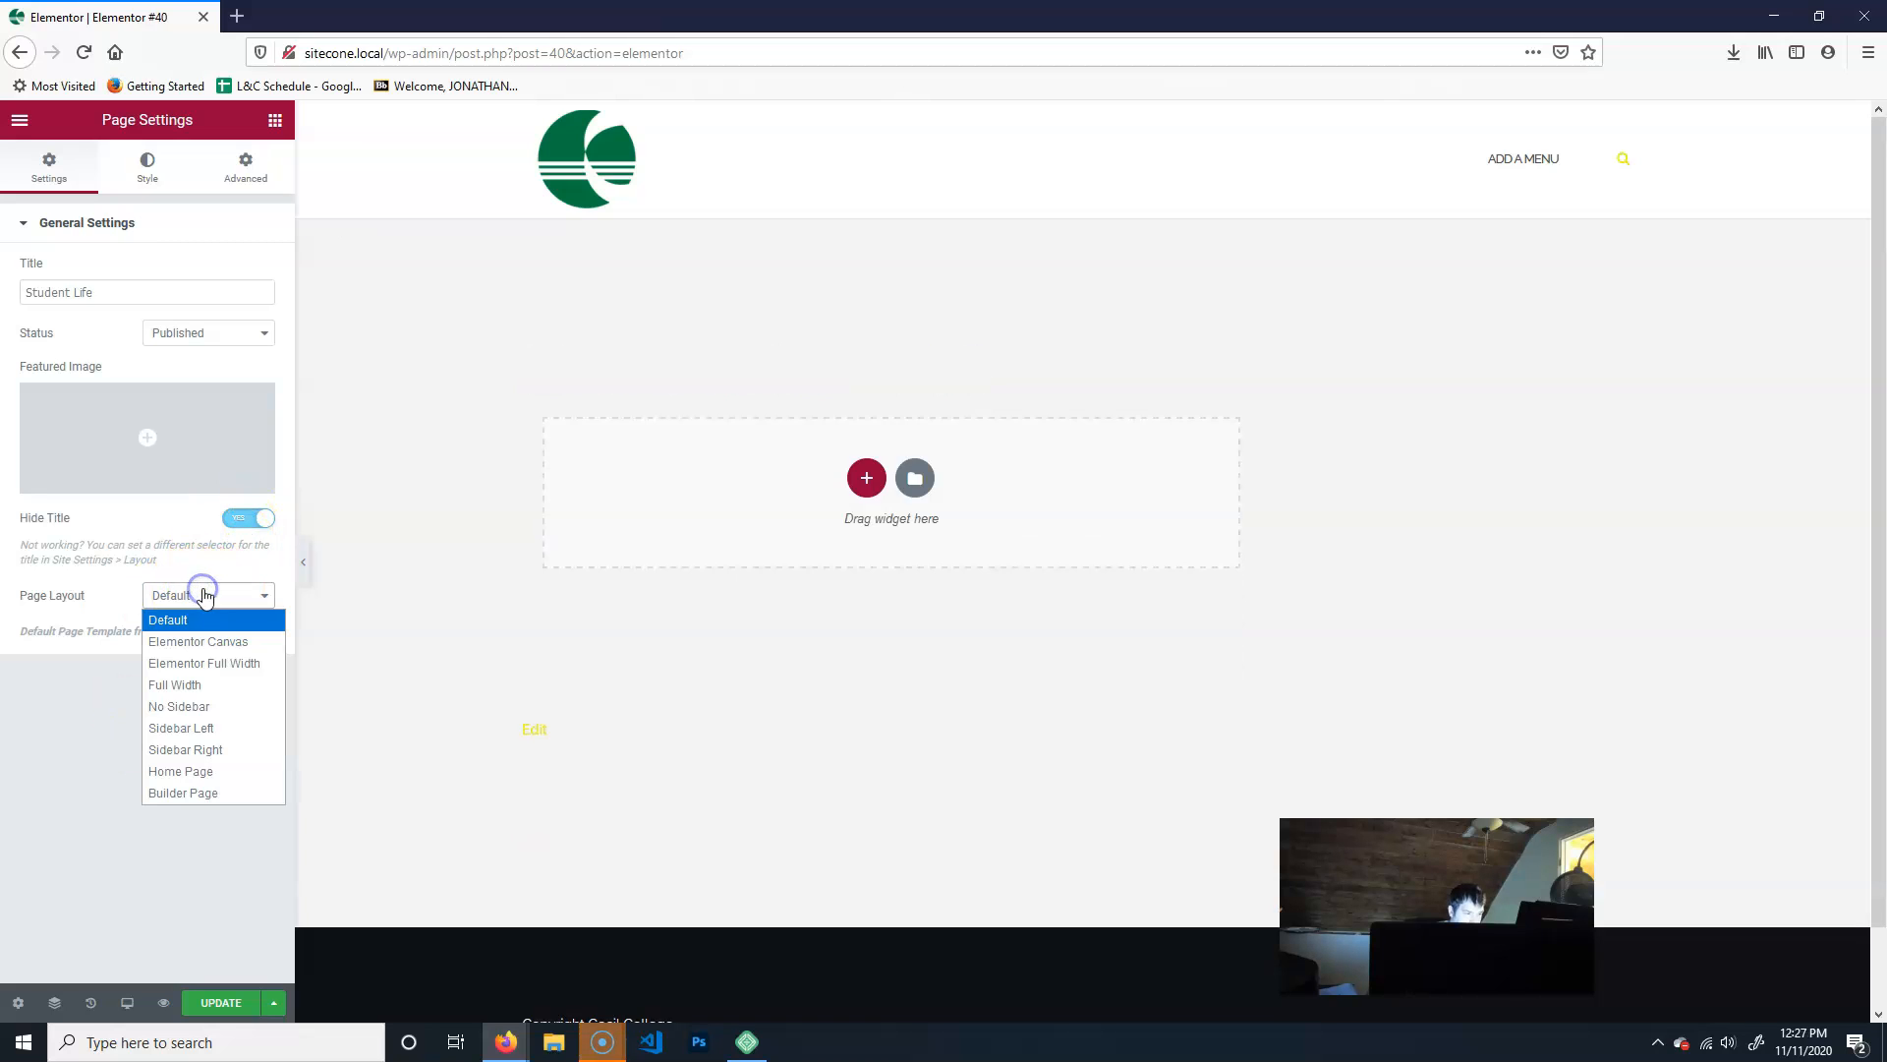
left_click(229, 664)
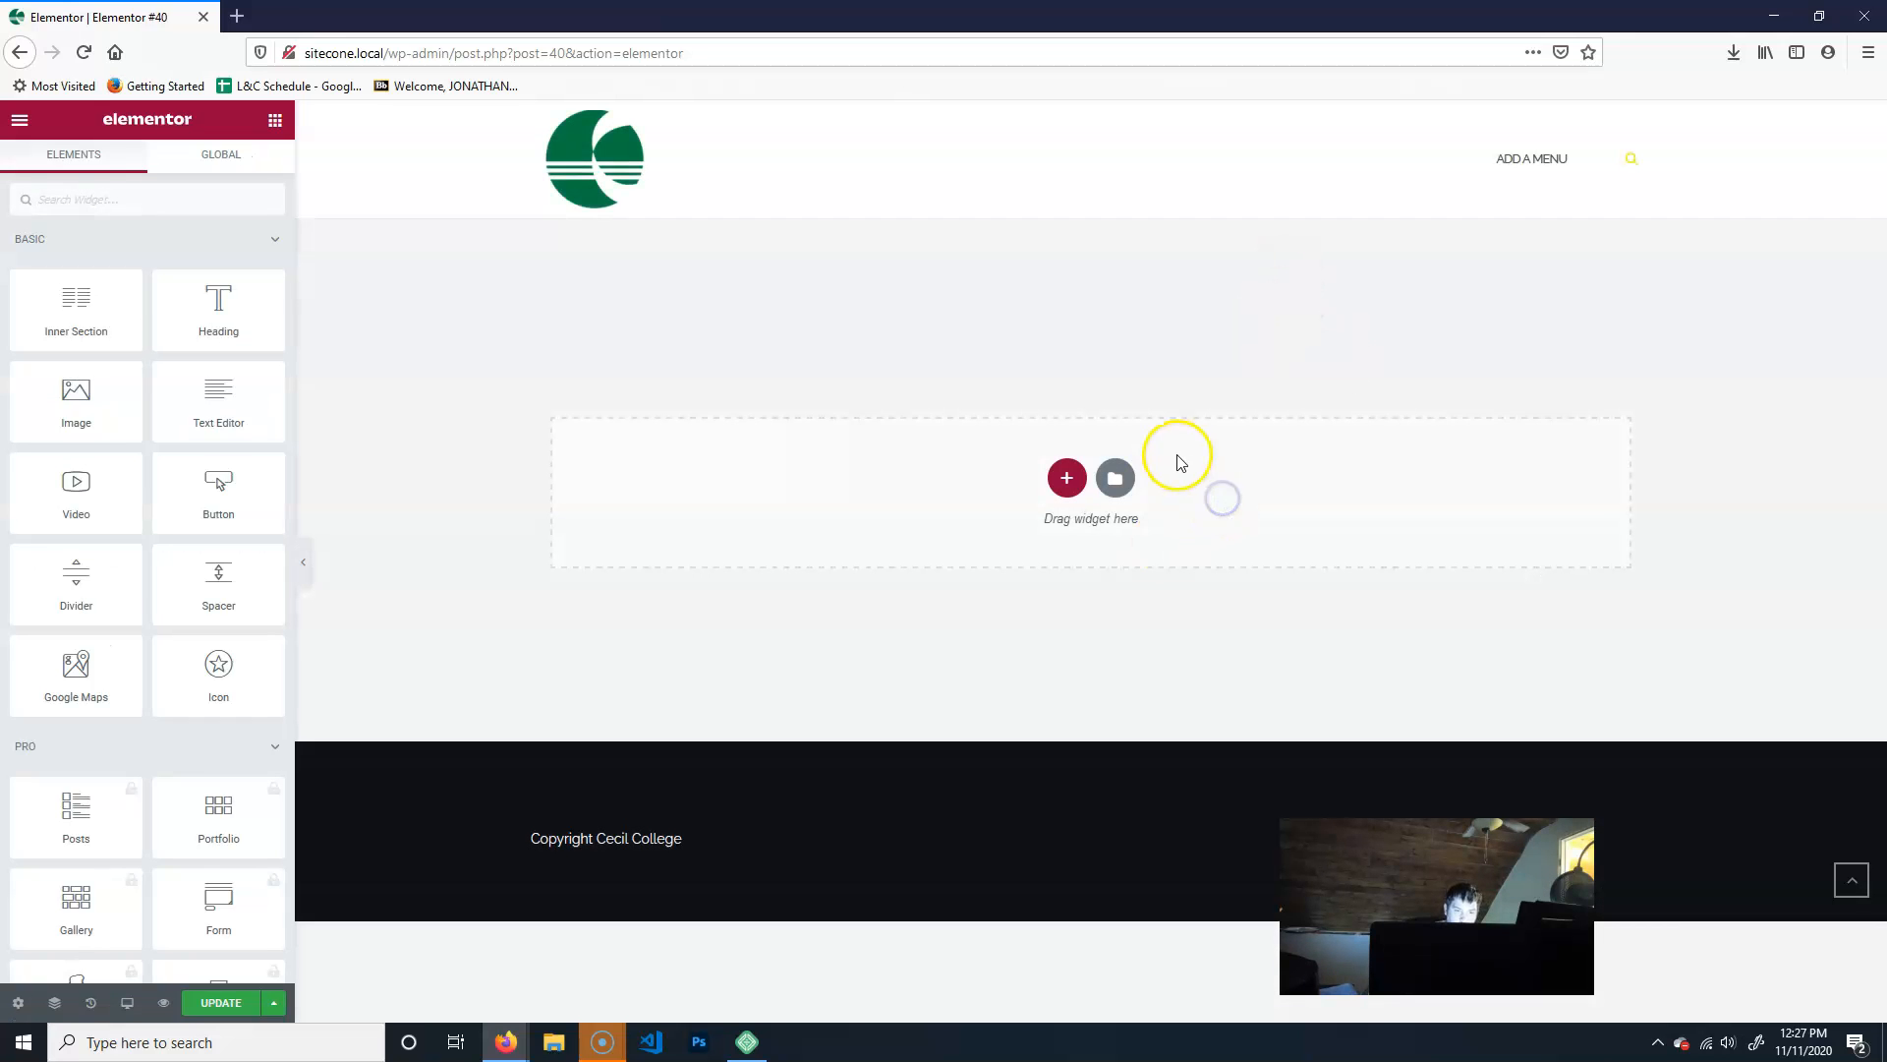
- Add a new section with a single-column structure to the empty Student Life page
left_click(1059, 479)
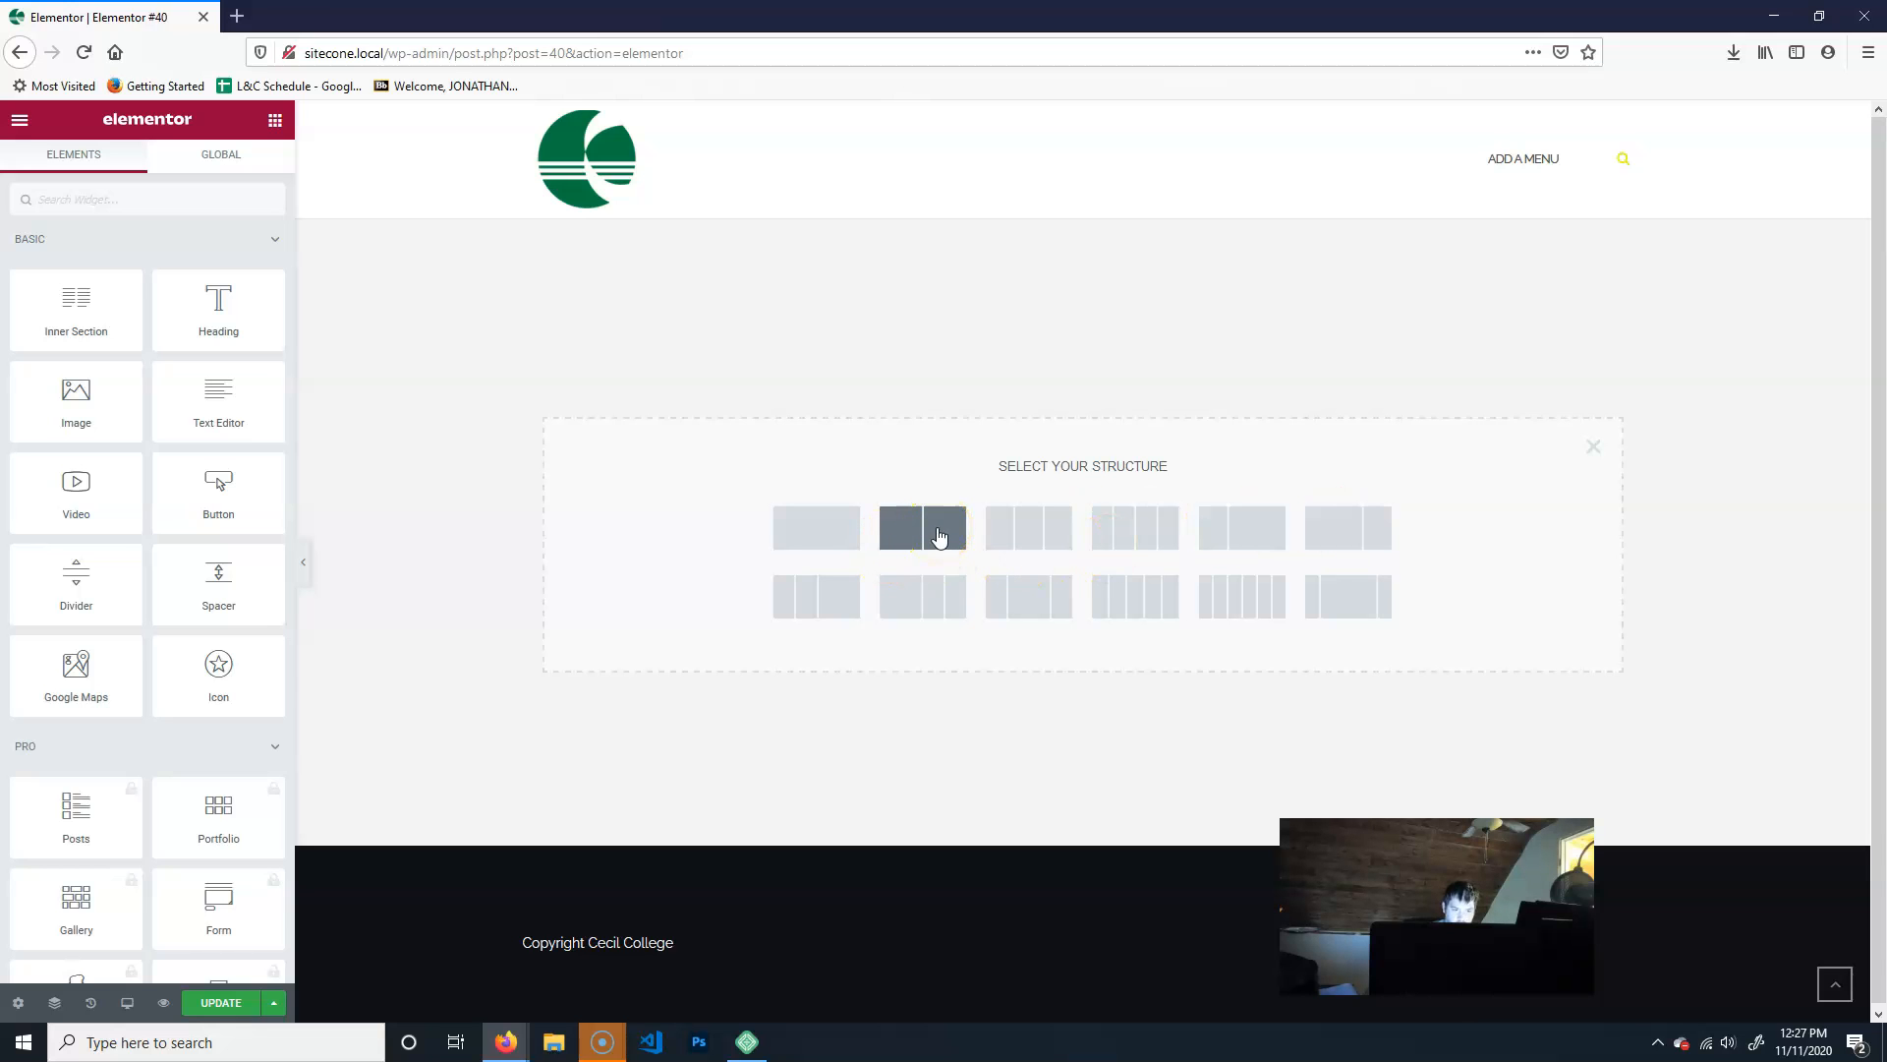
left_click(797, 546)
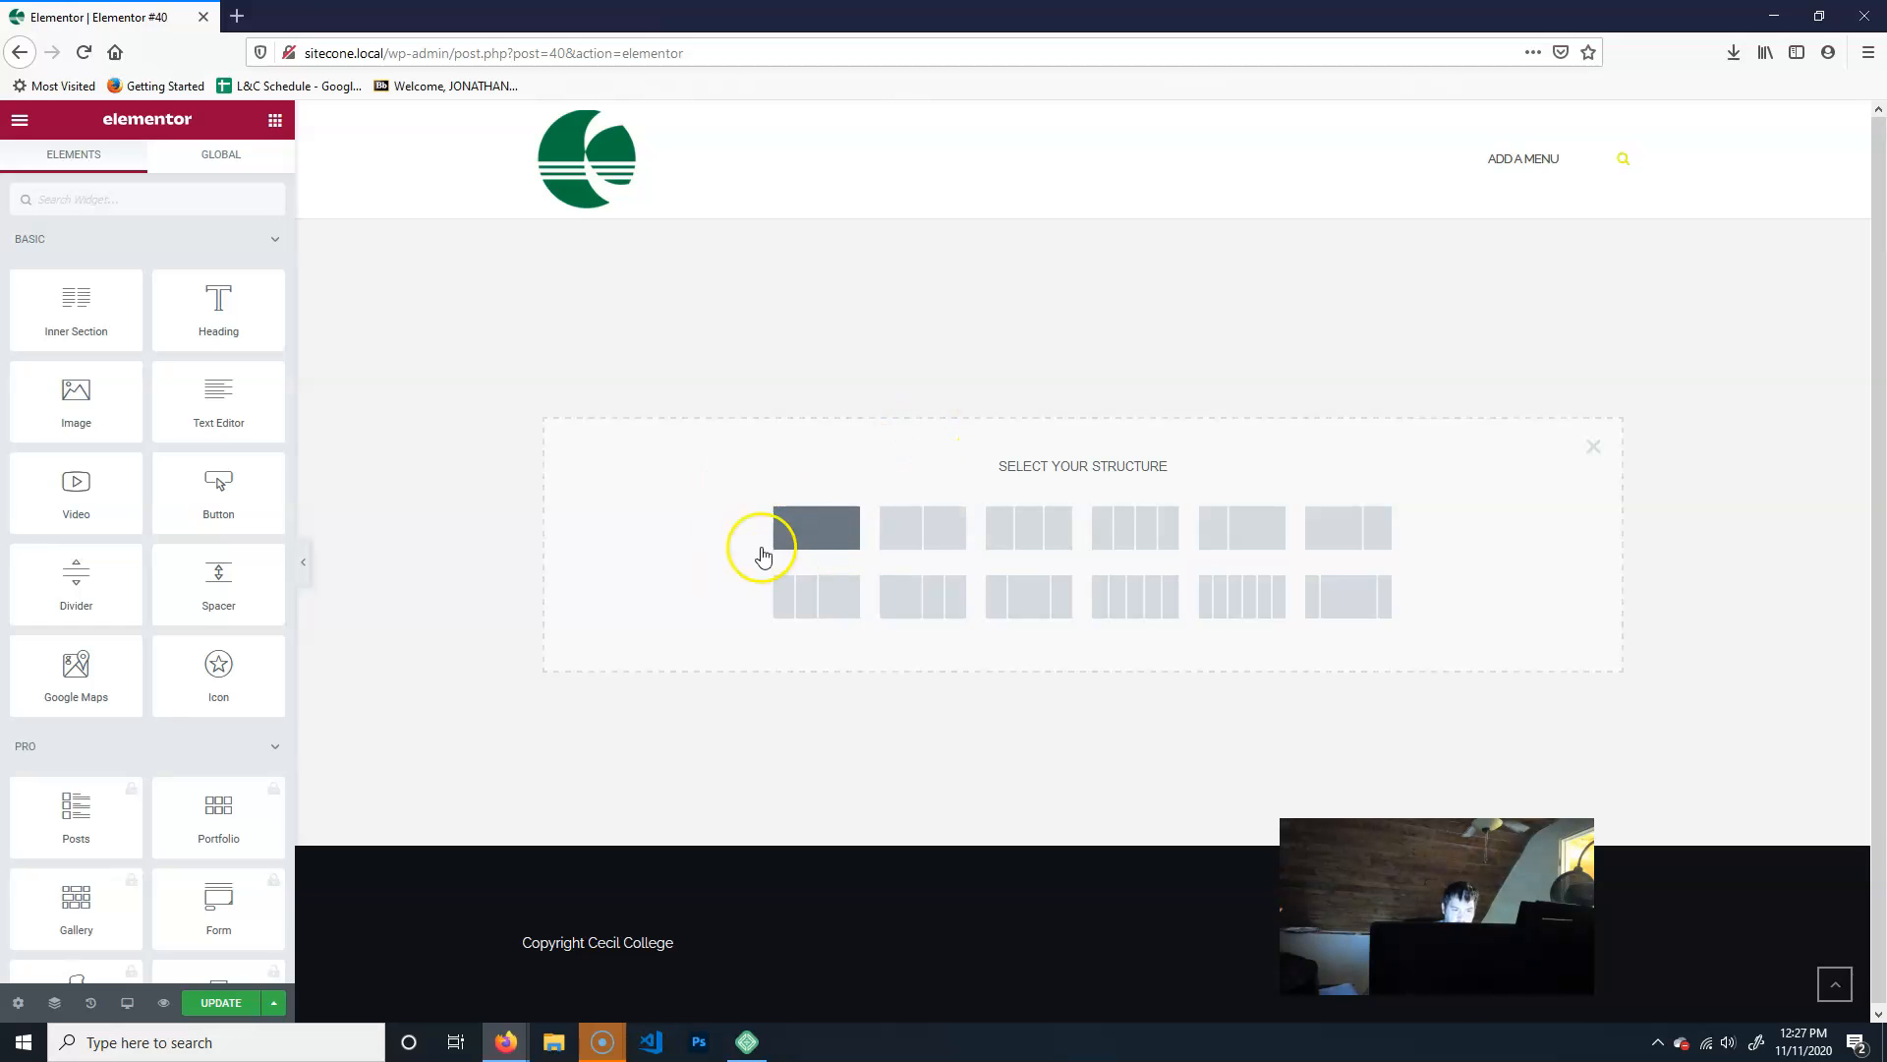
left_click(845, 521)
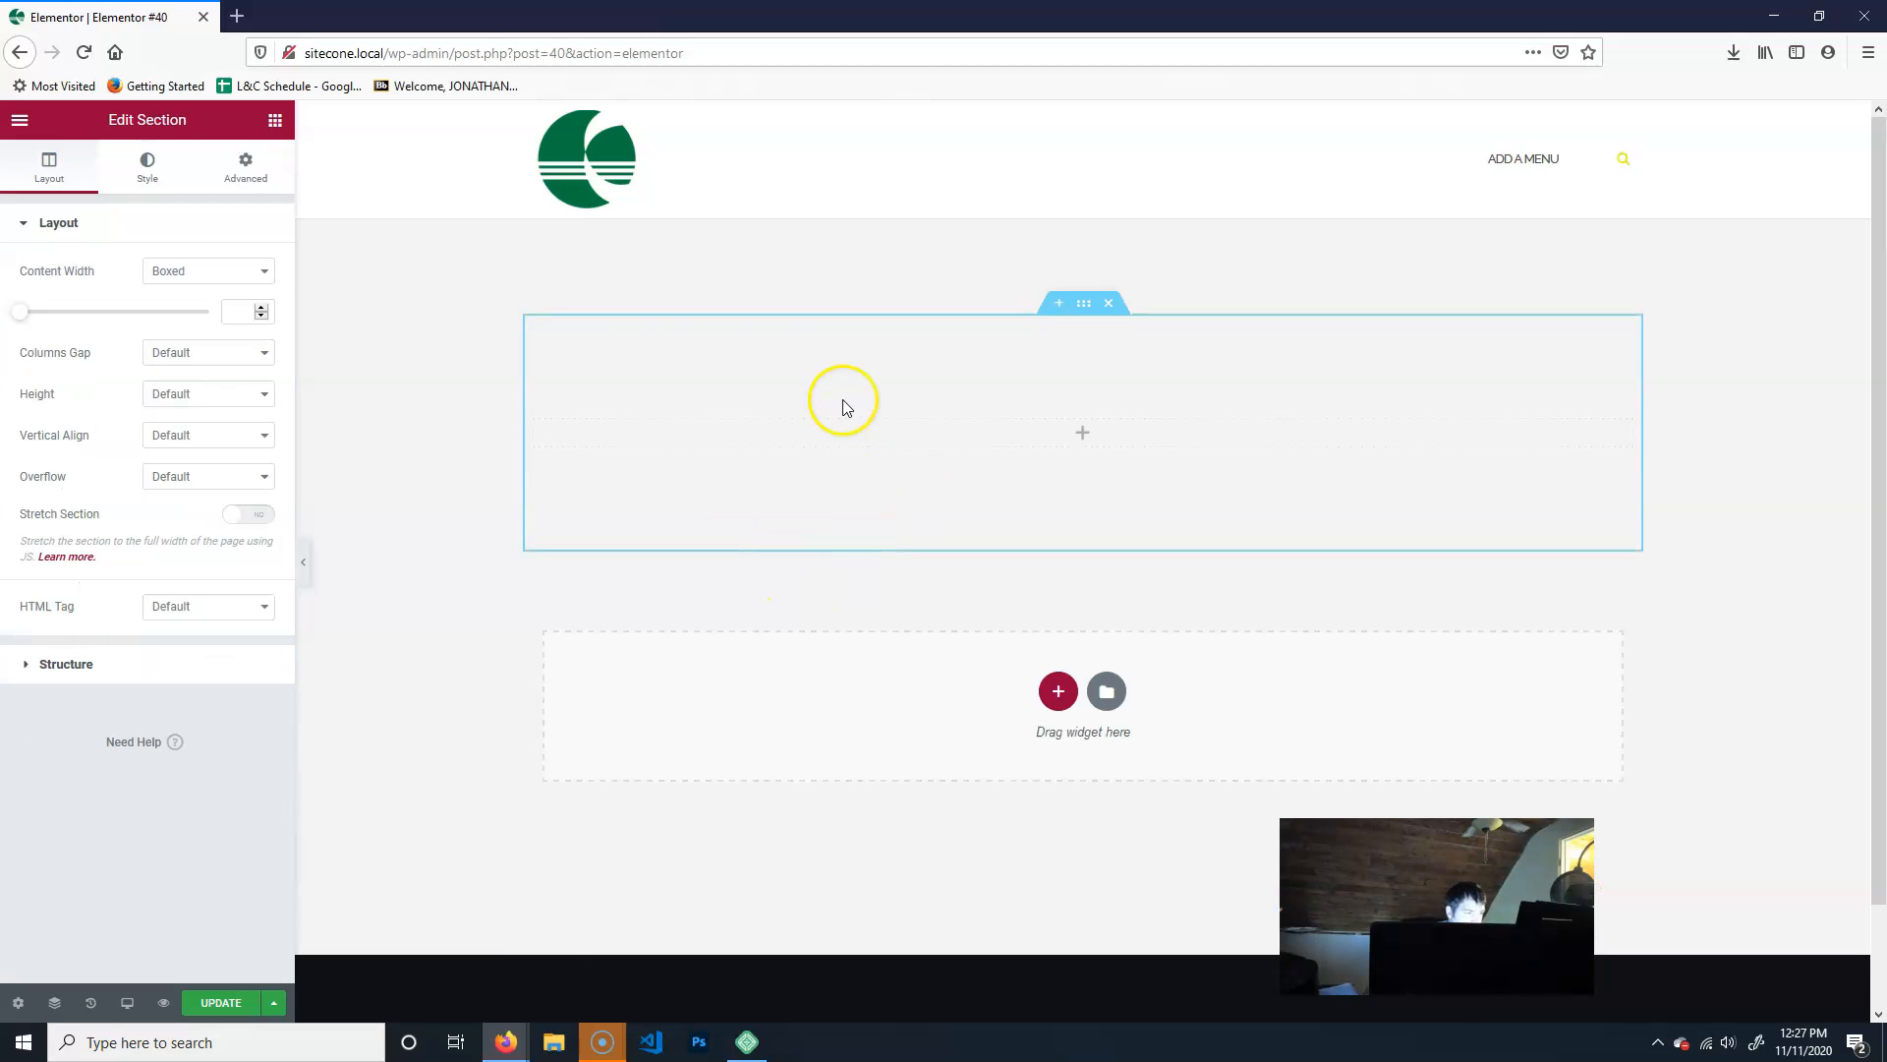
left_click(223, 271)
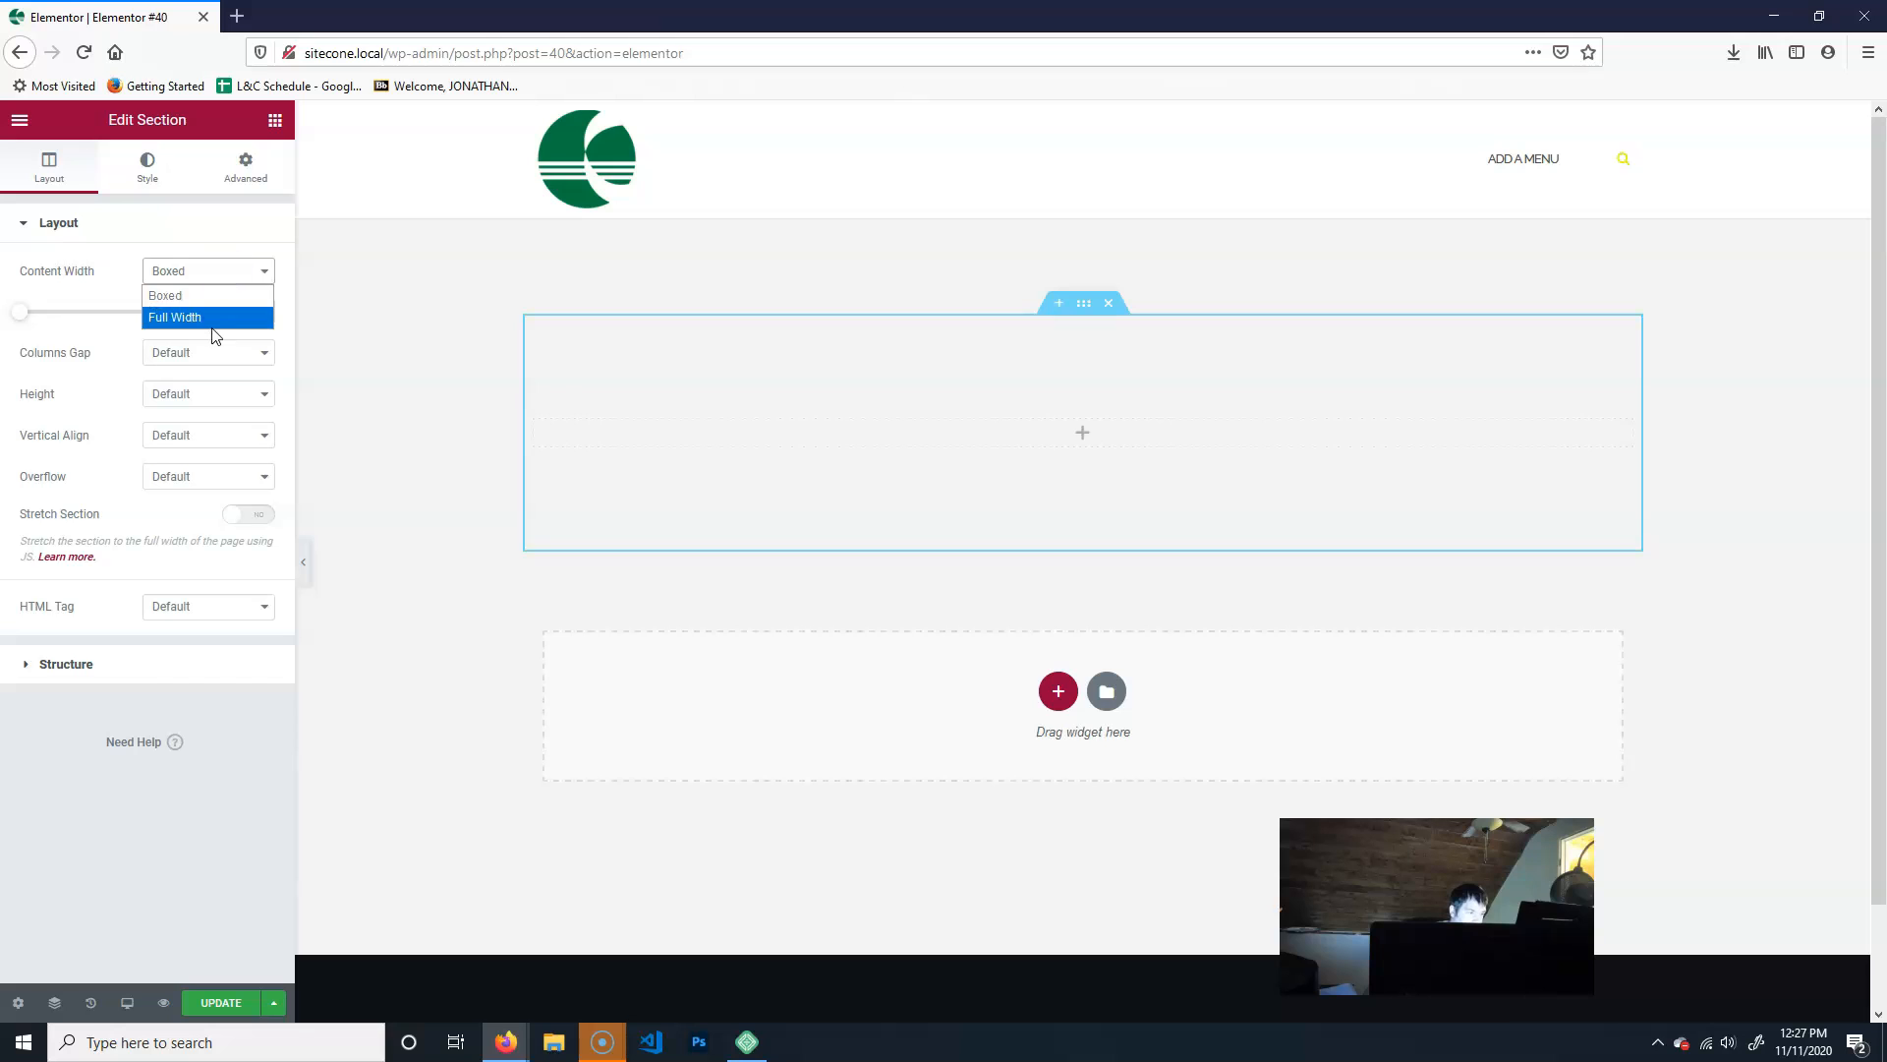
left_click(215, 318)
left_click(244, 272)
left_click(210, 298)
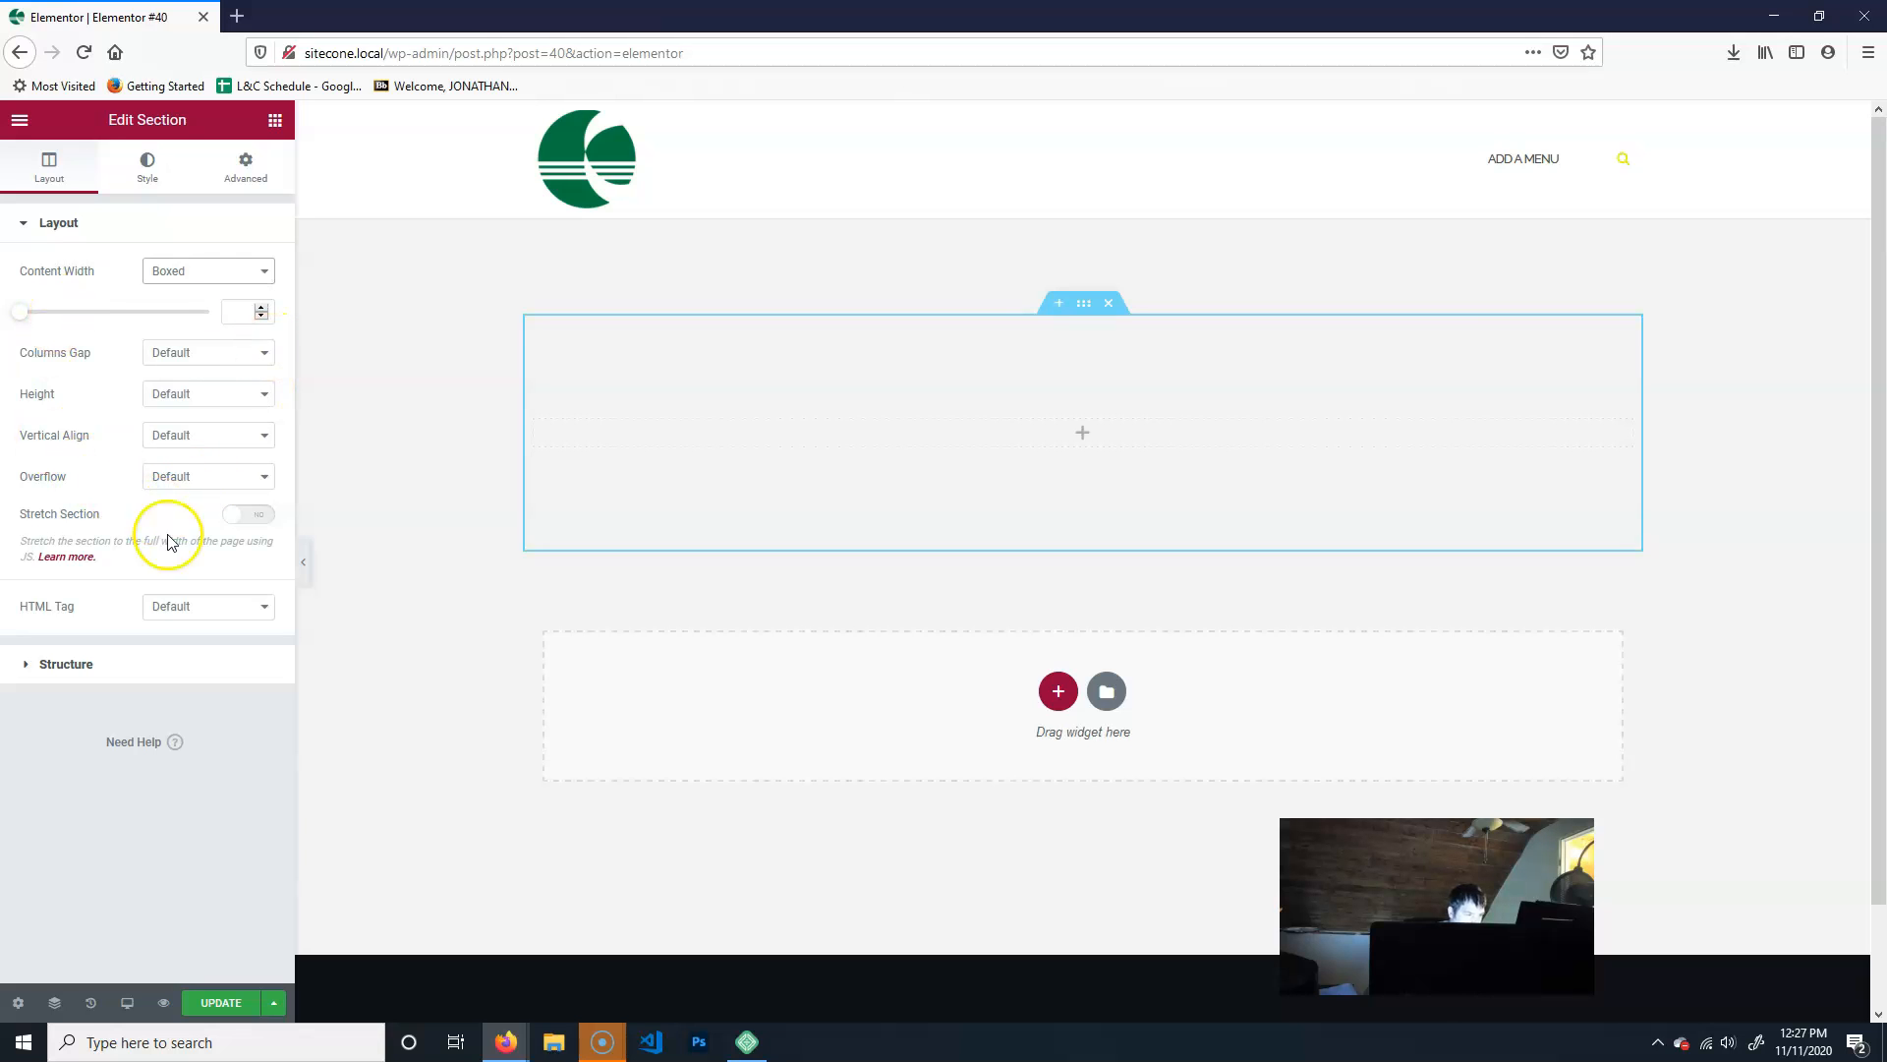
- Stretch the section to the full page width and give it a classic background in the global Primary color
left_click(252, 516)
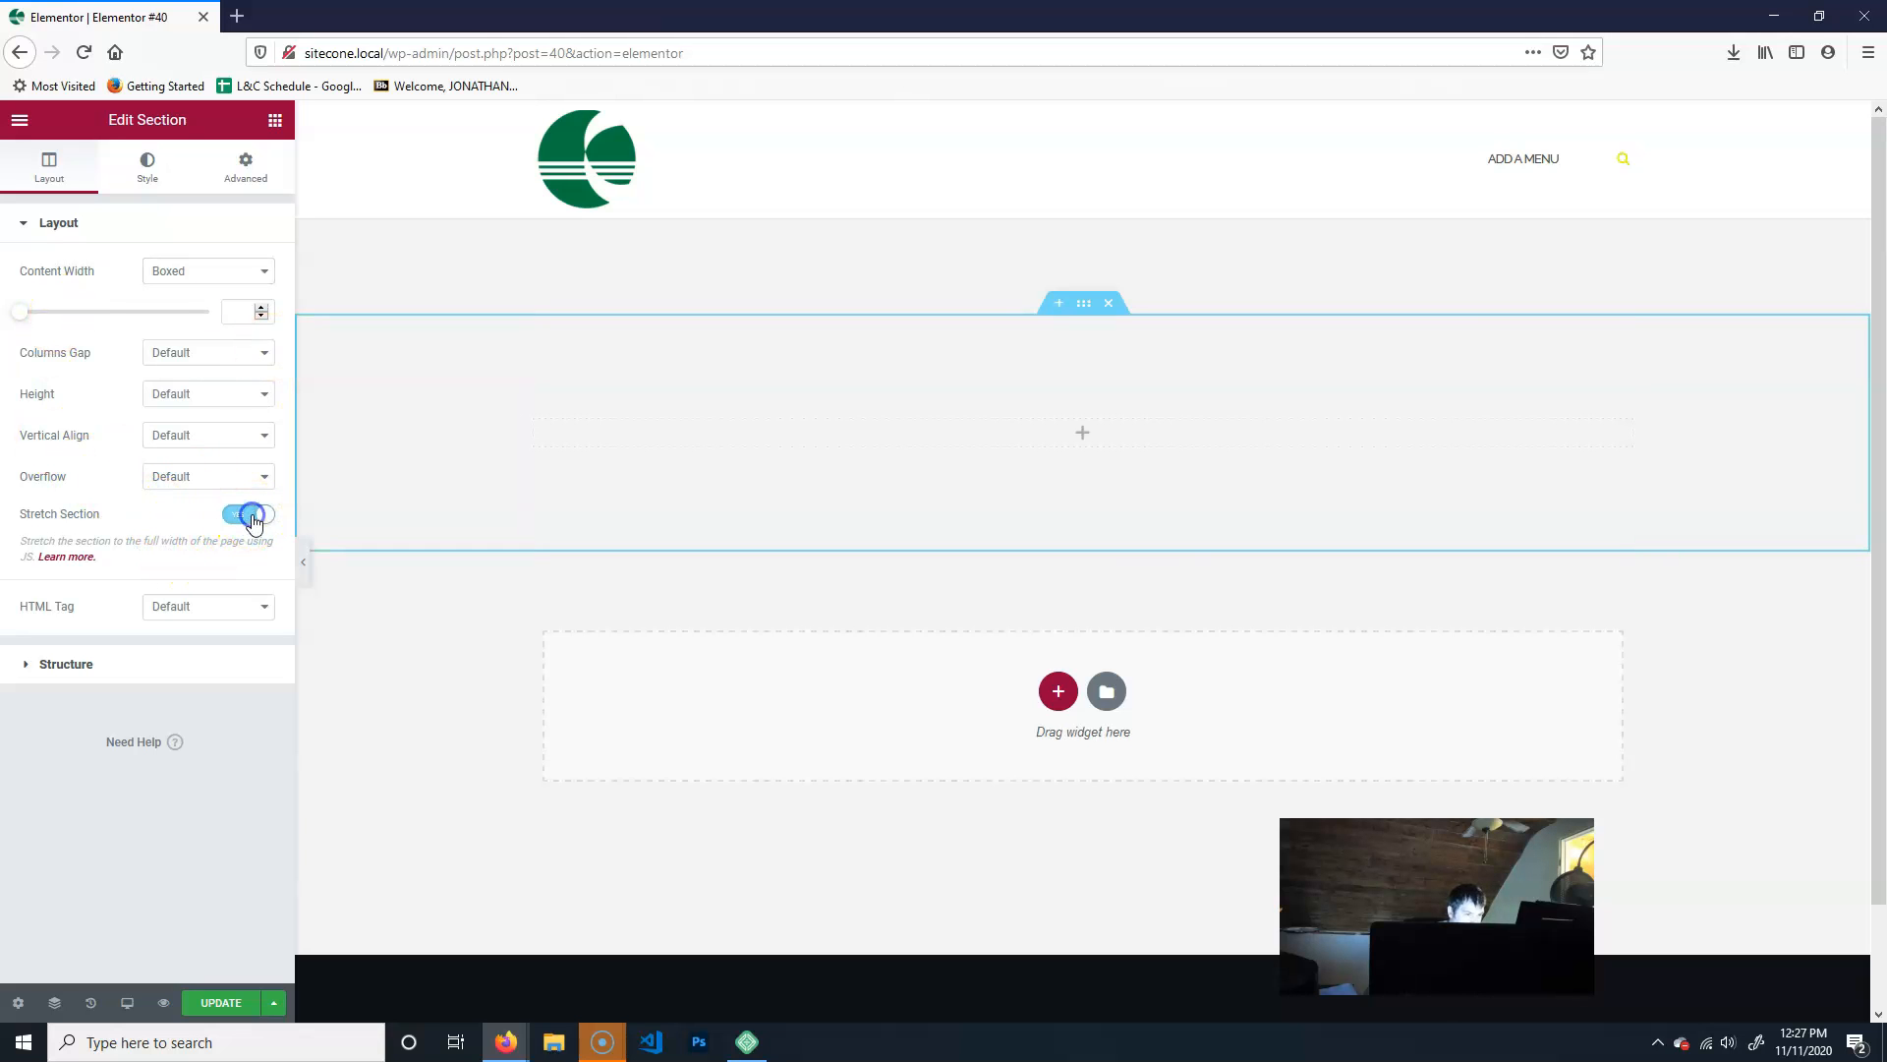
left_click(153, 182)
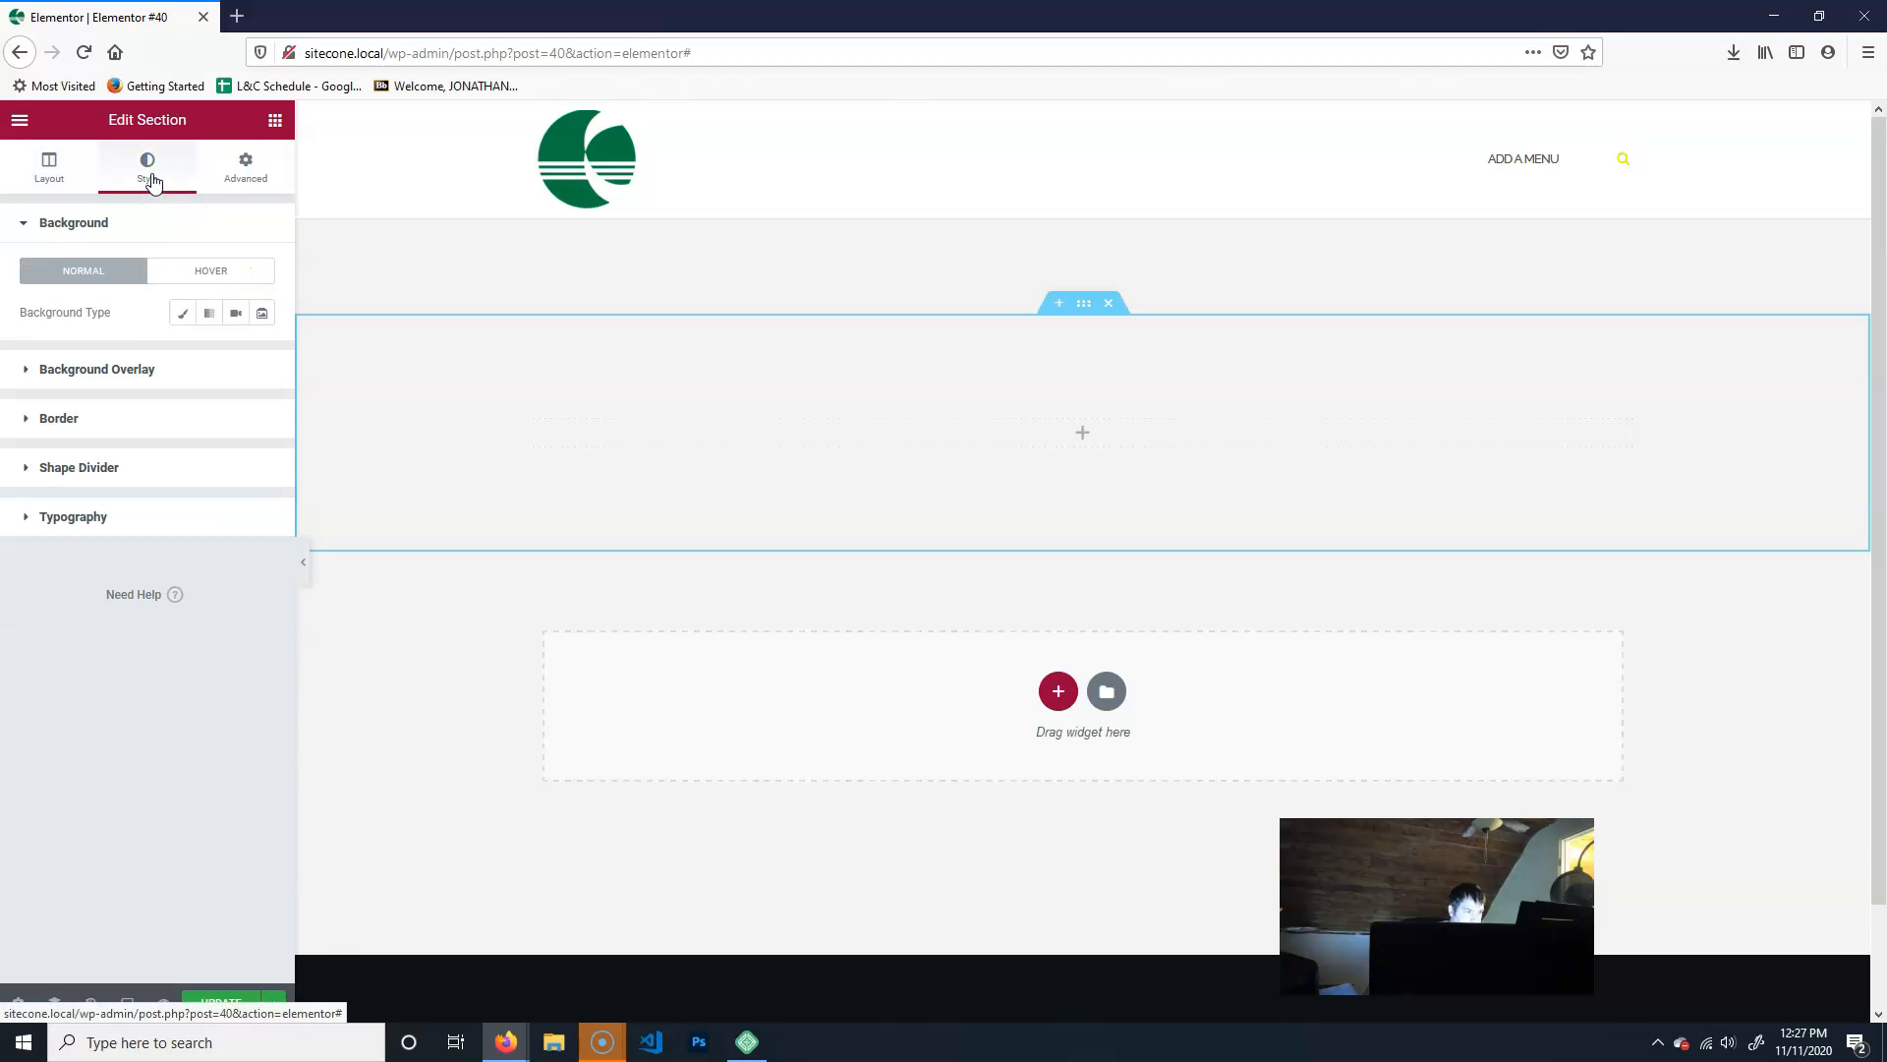
left_click(177, 315)
left_click(236, 353)
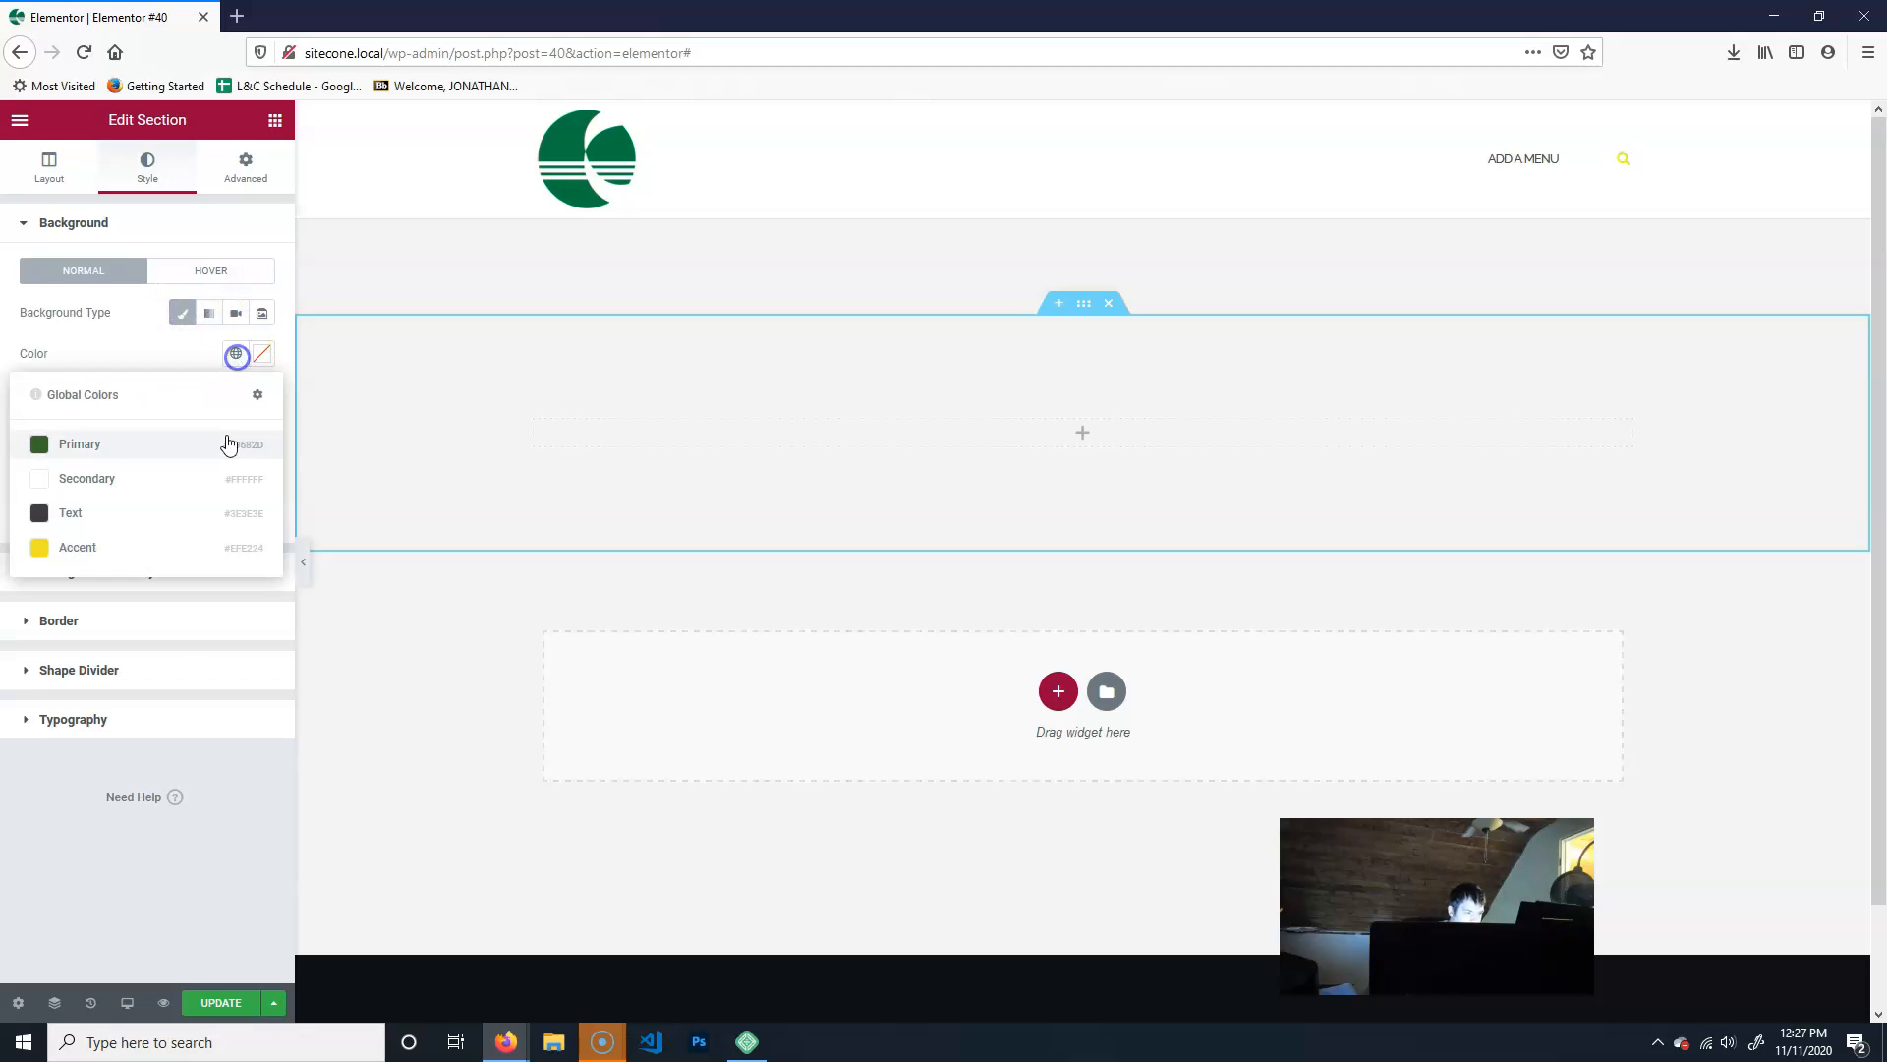
left_click(78, 444)
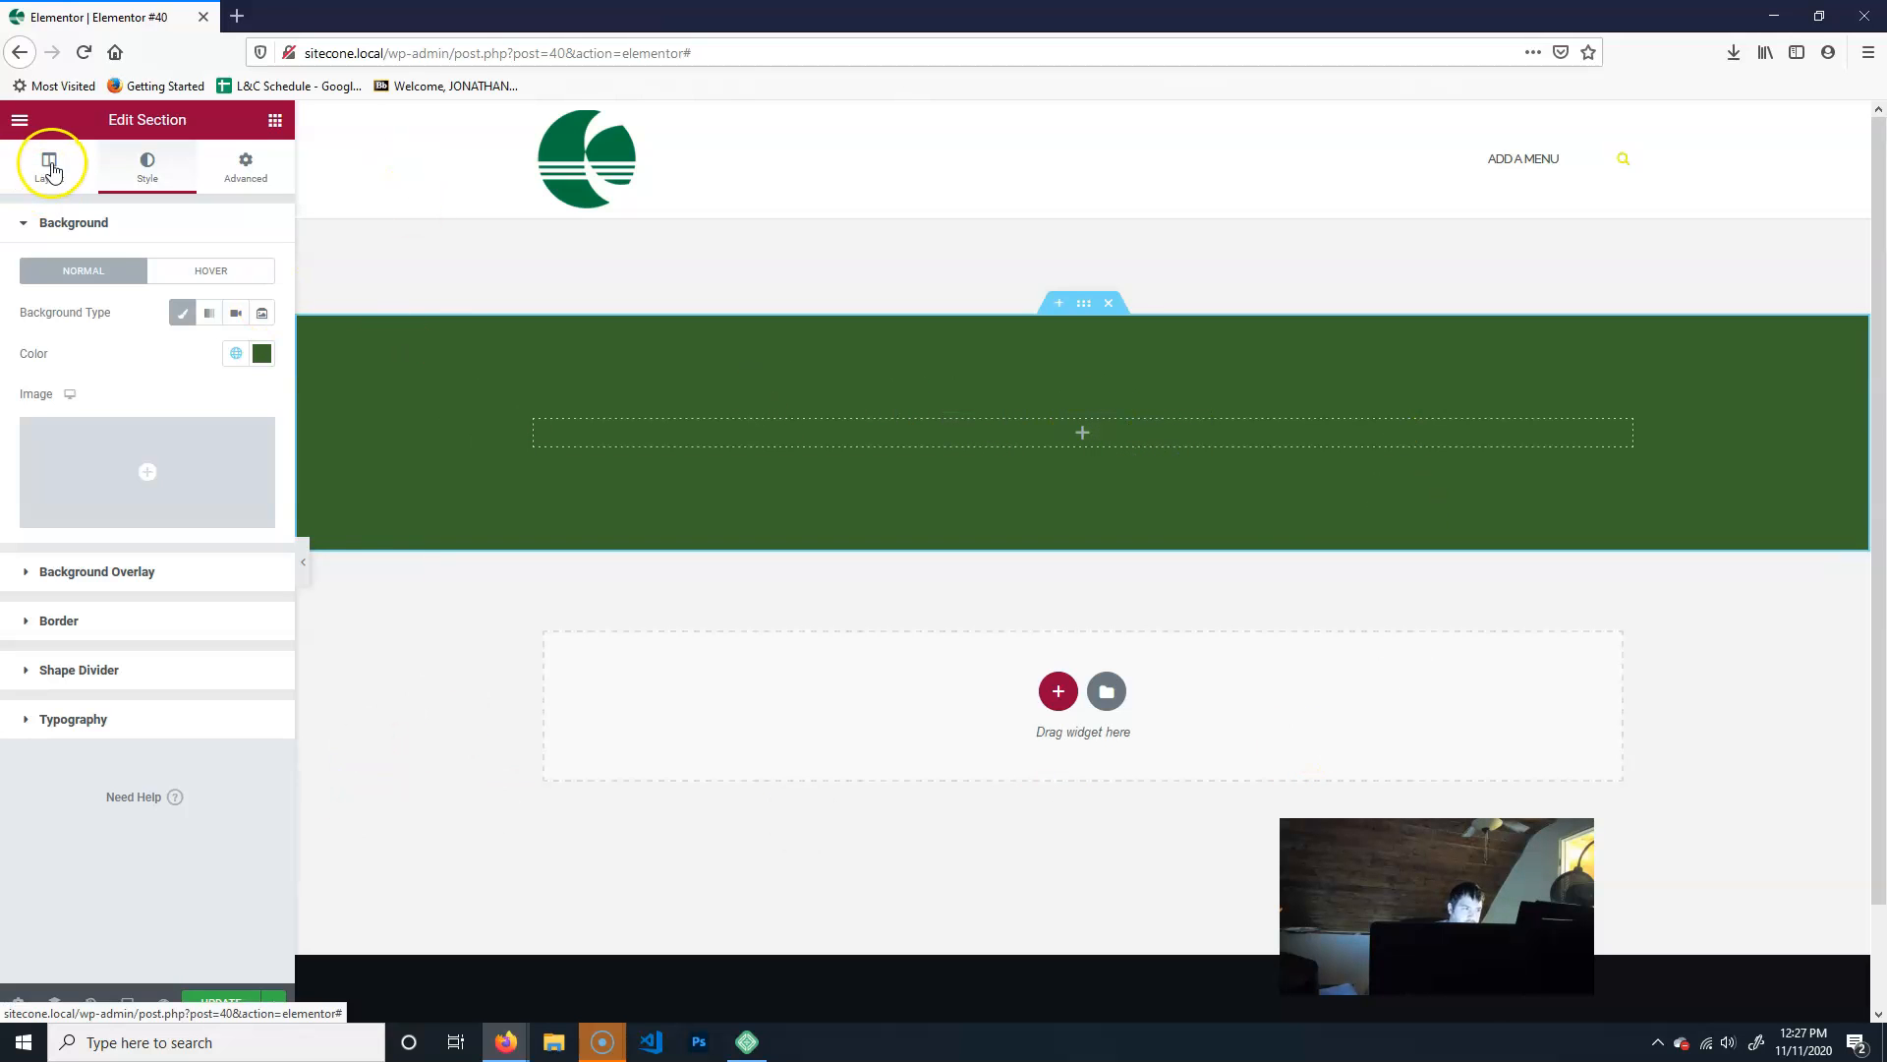
left_click(277, 120)
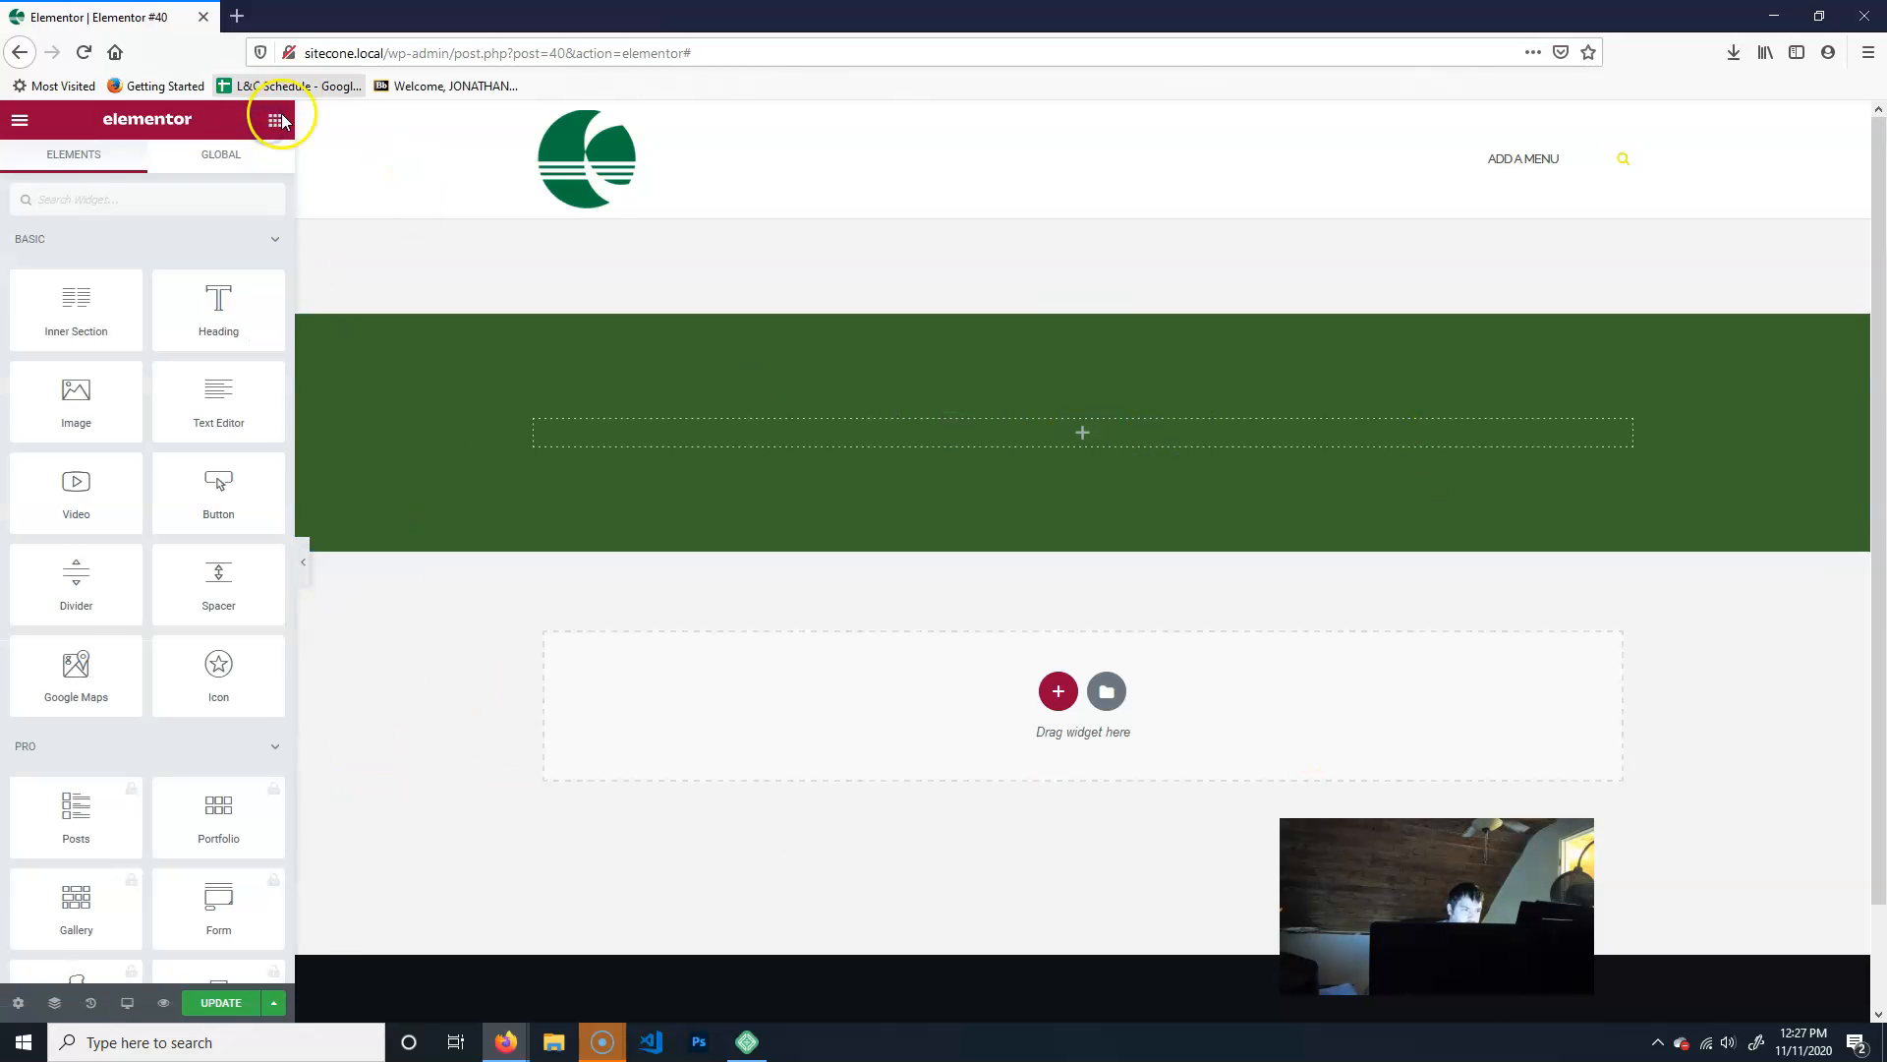
- Place a Video widget in the empty column of the green full-width section
left_click(84, 162)
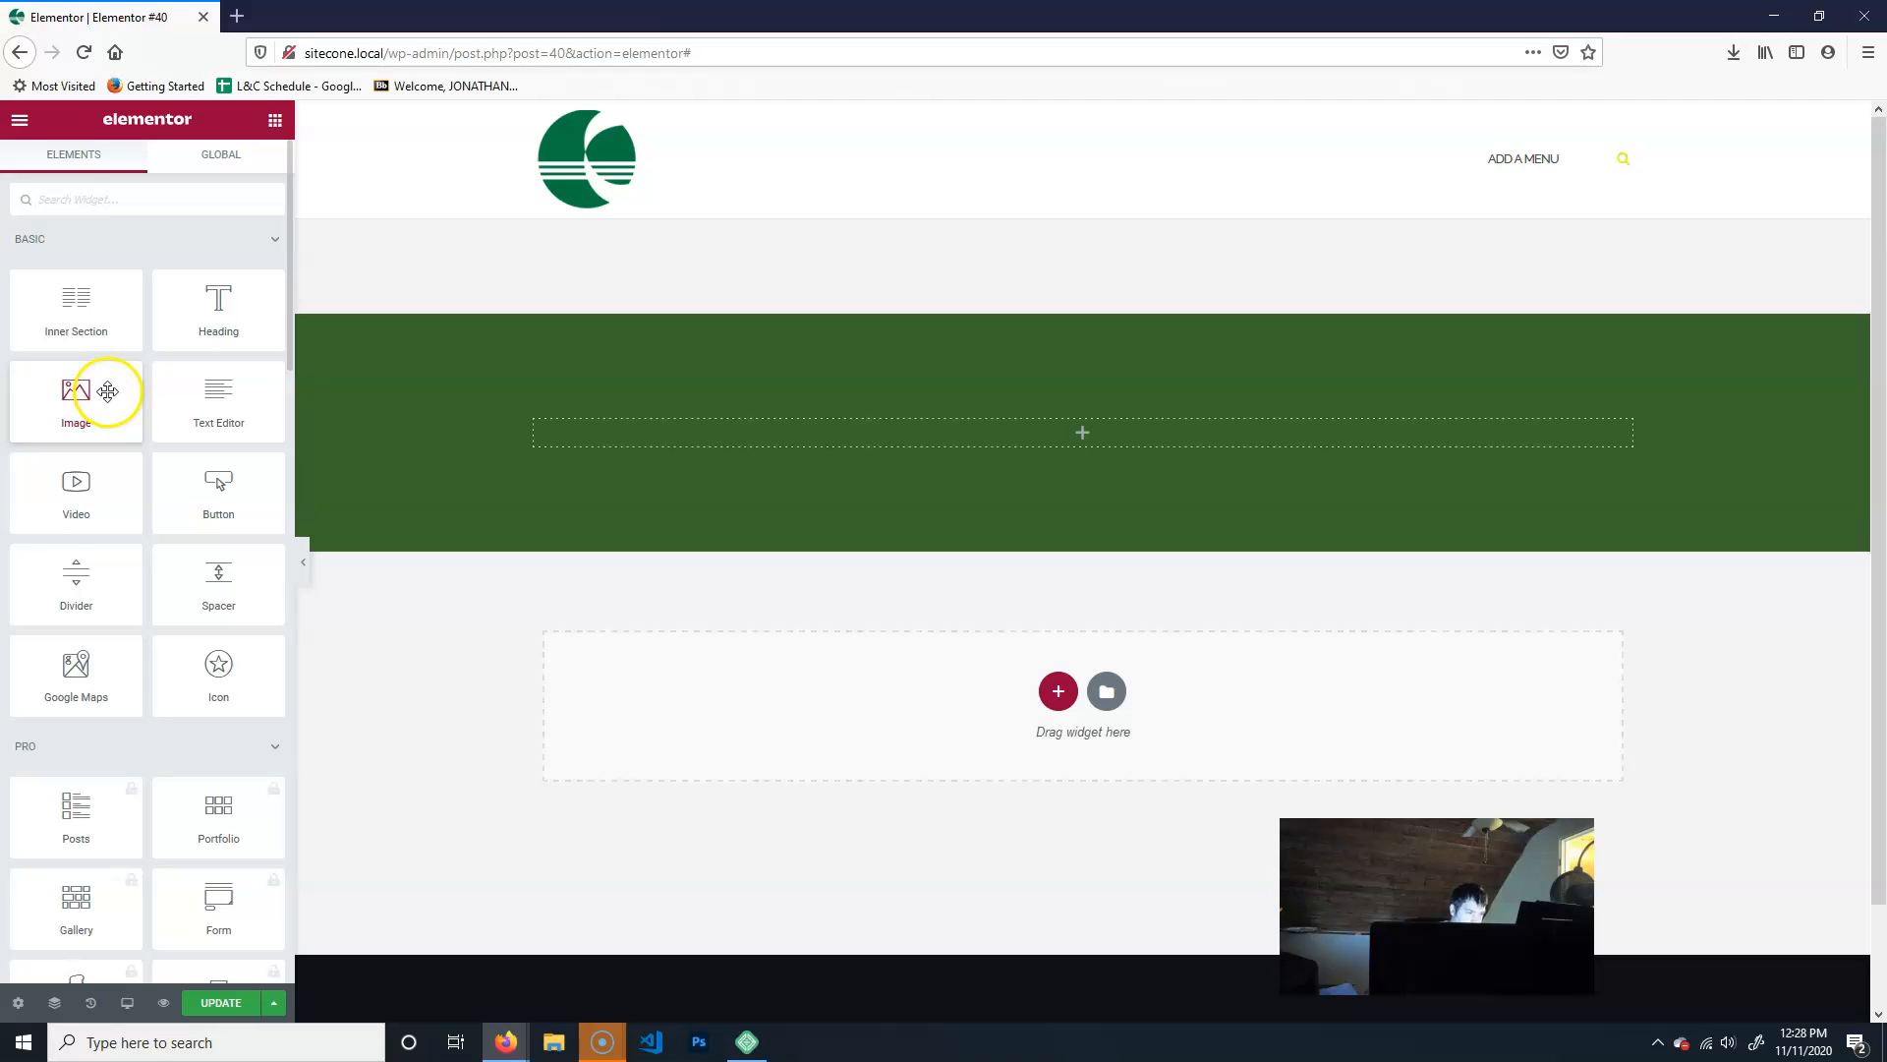
left_click_drag(157, 488, 1107, 474)
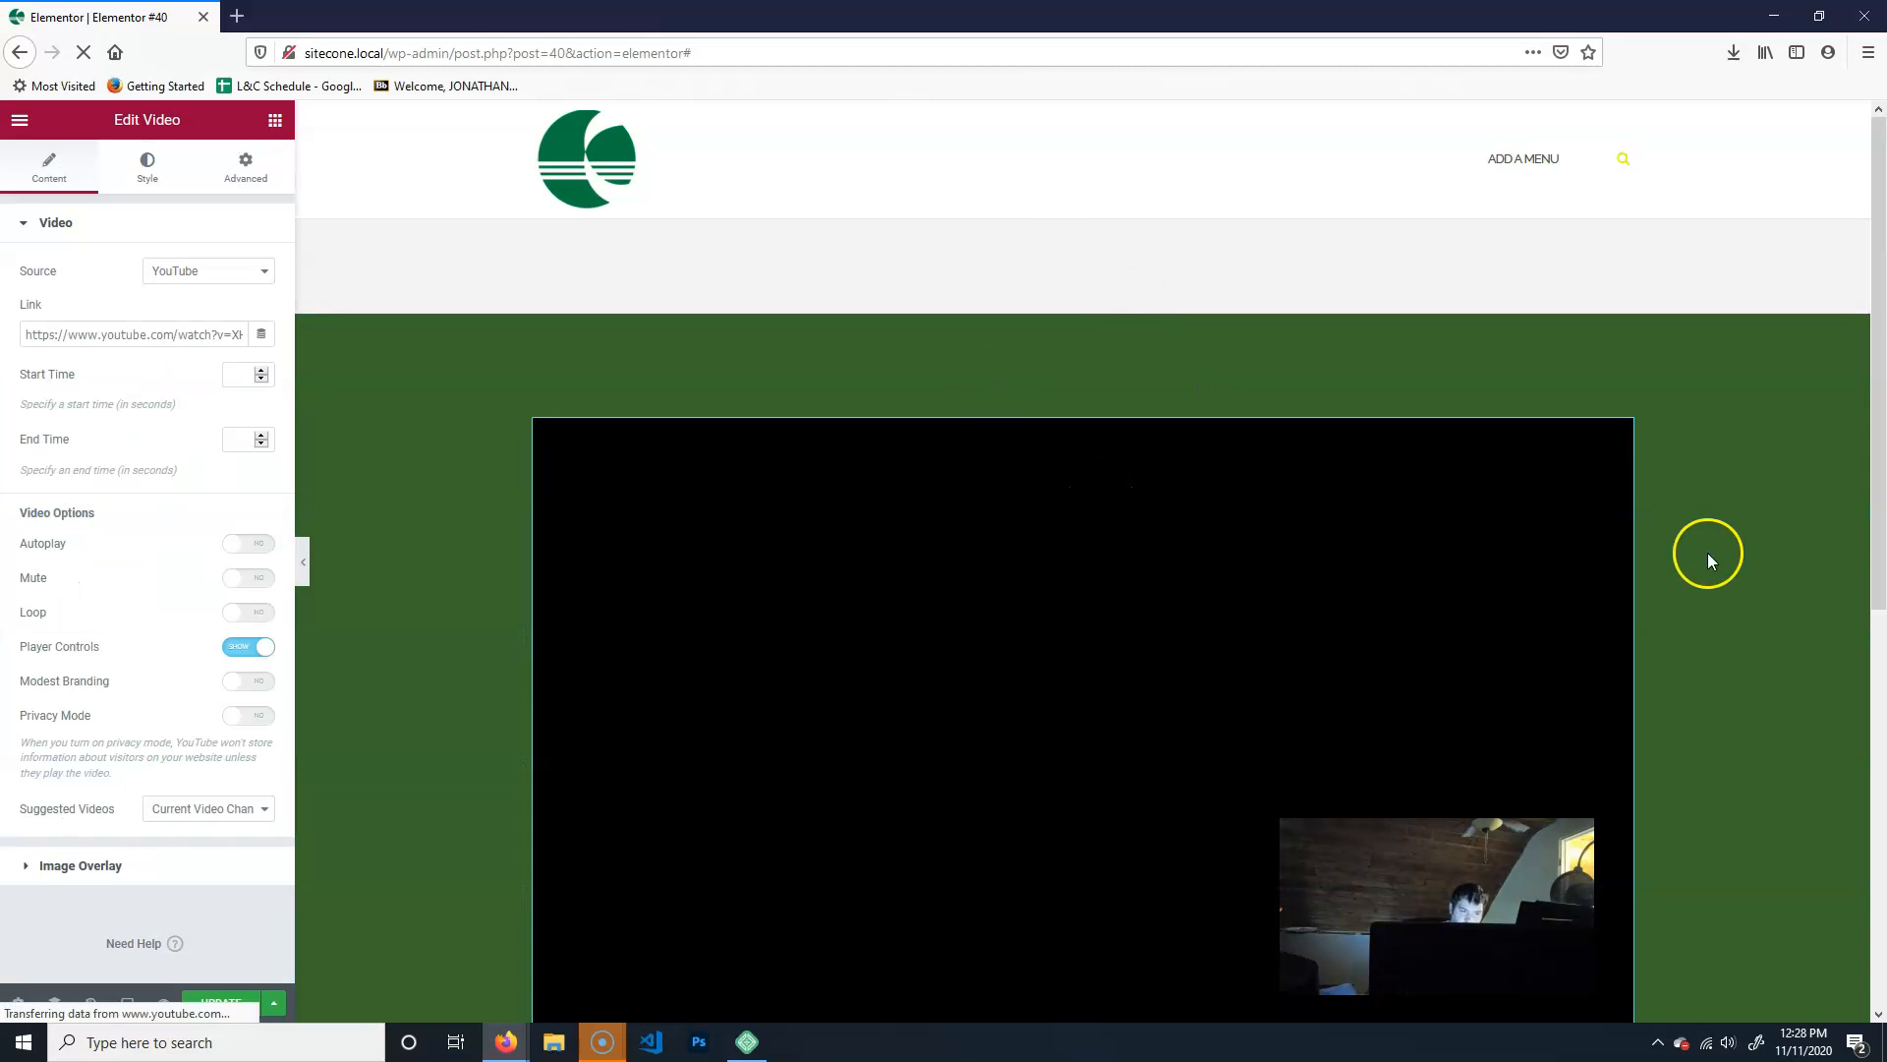
scroll(1770, 575, "down", 3)
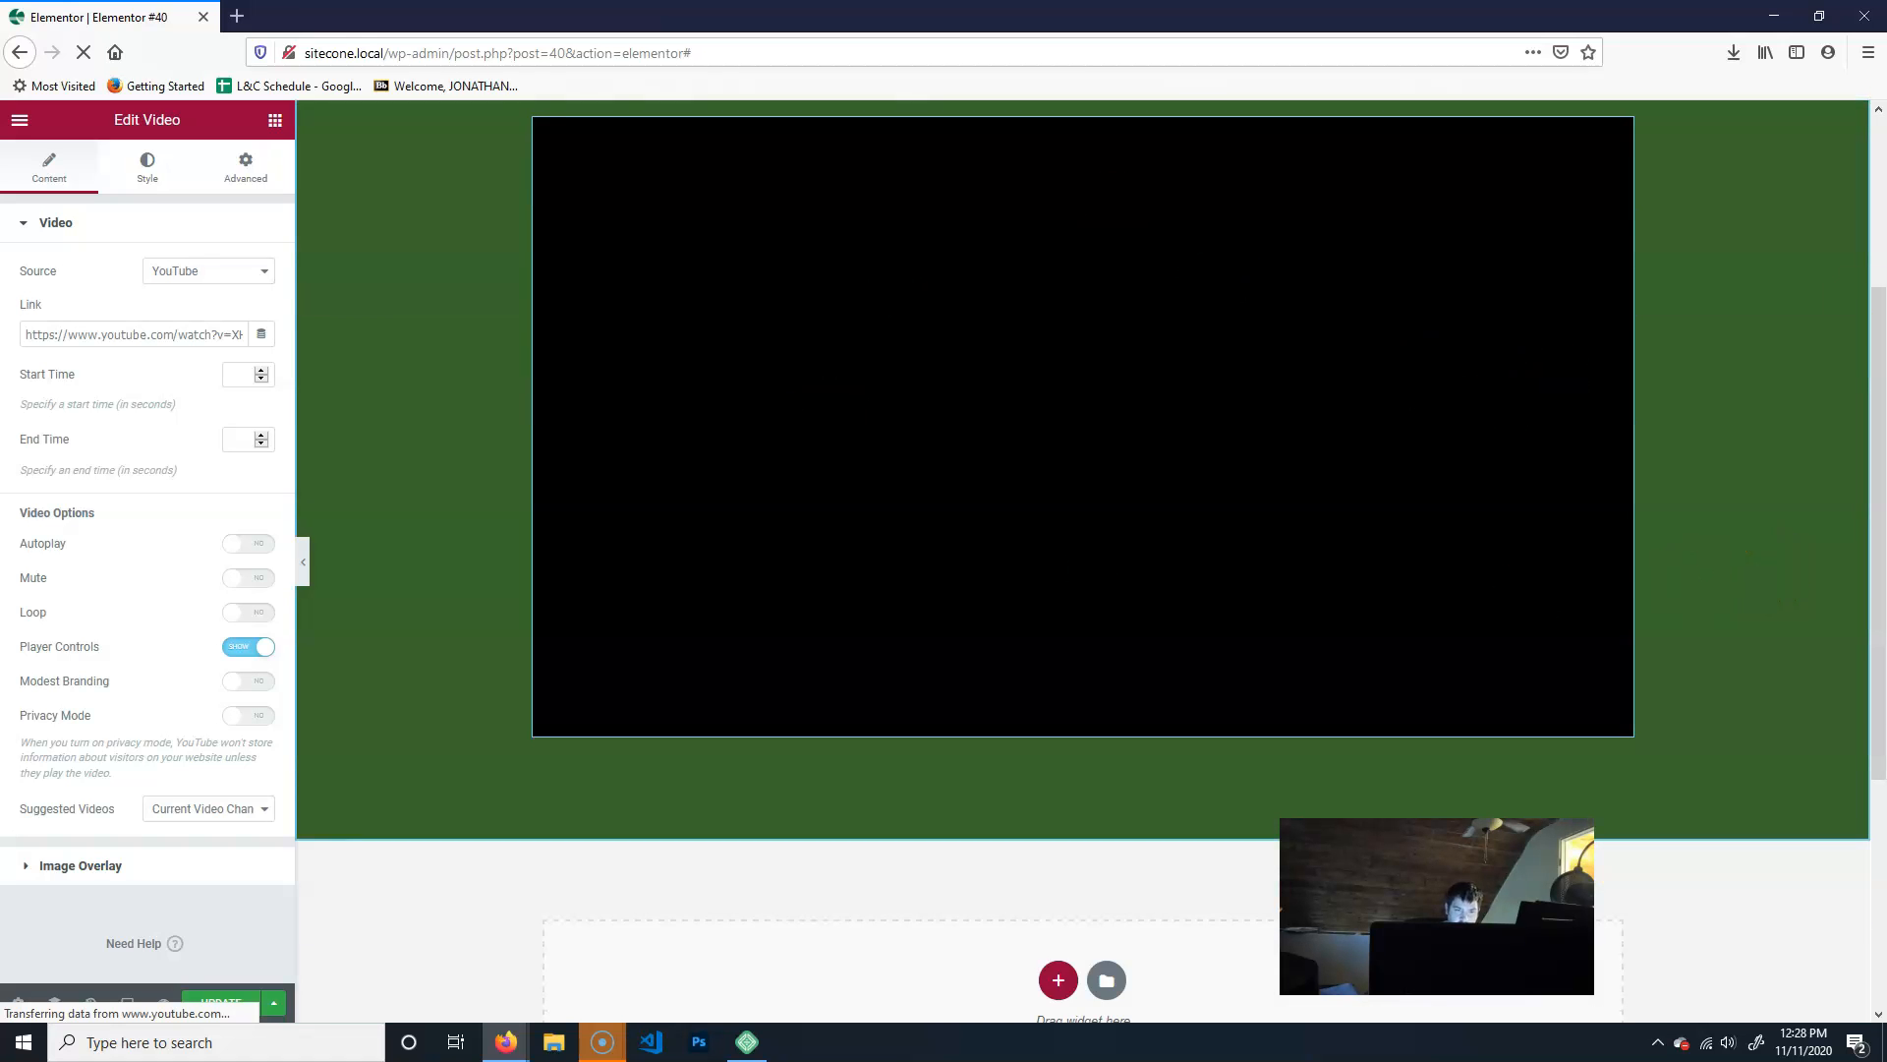
scroll(1742, 519, "up", 3)
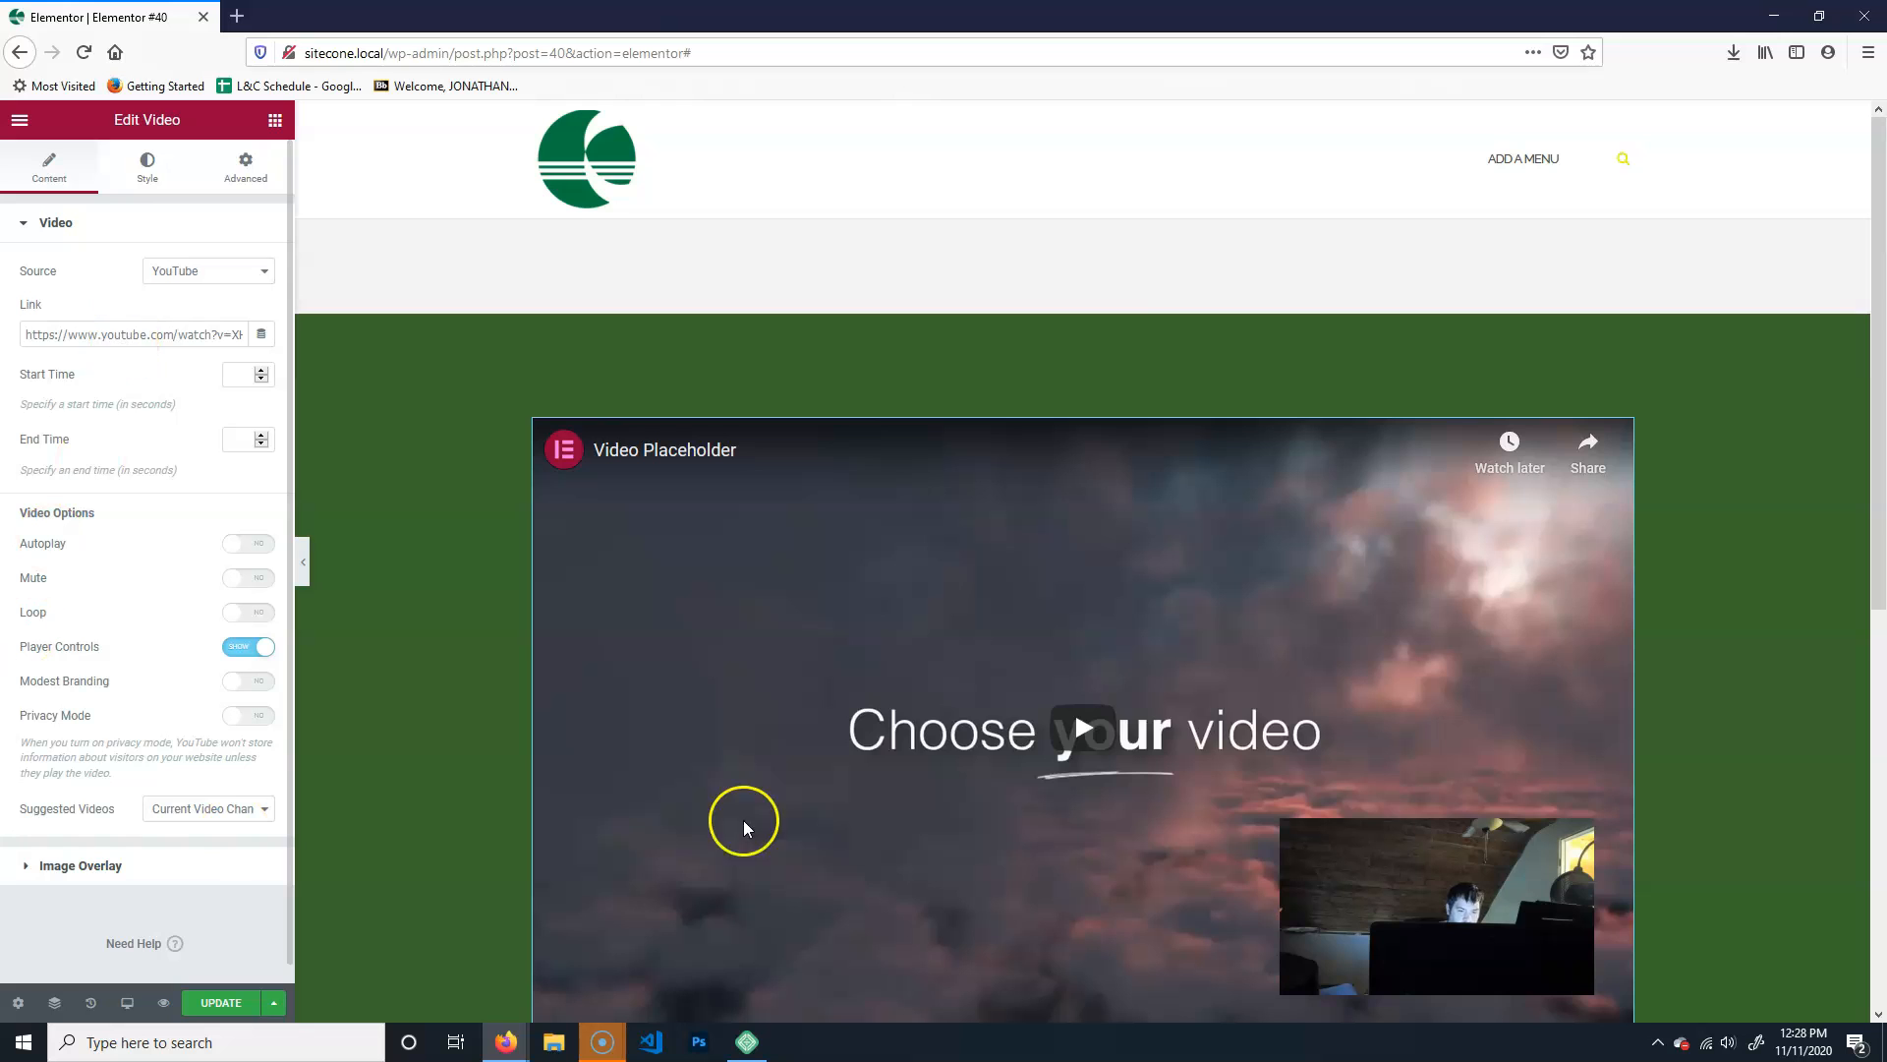
- Add a new section with a four-column structure below the green video section
scroll(1790, 561, "down", 3)
scroll(1760, 729, "down", 2)
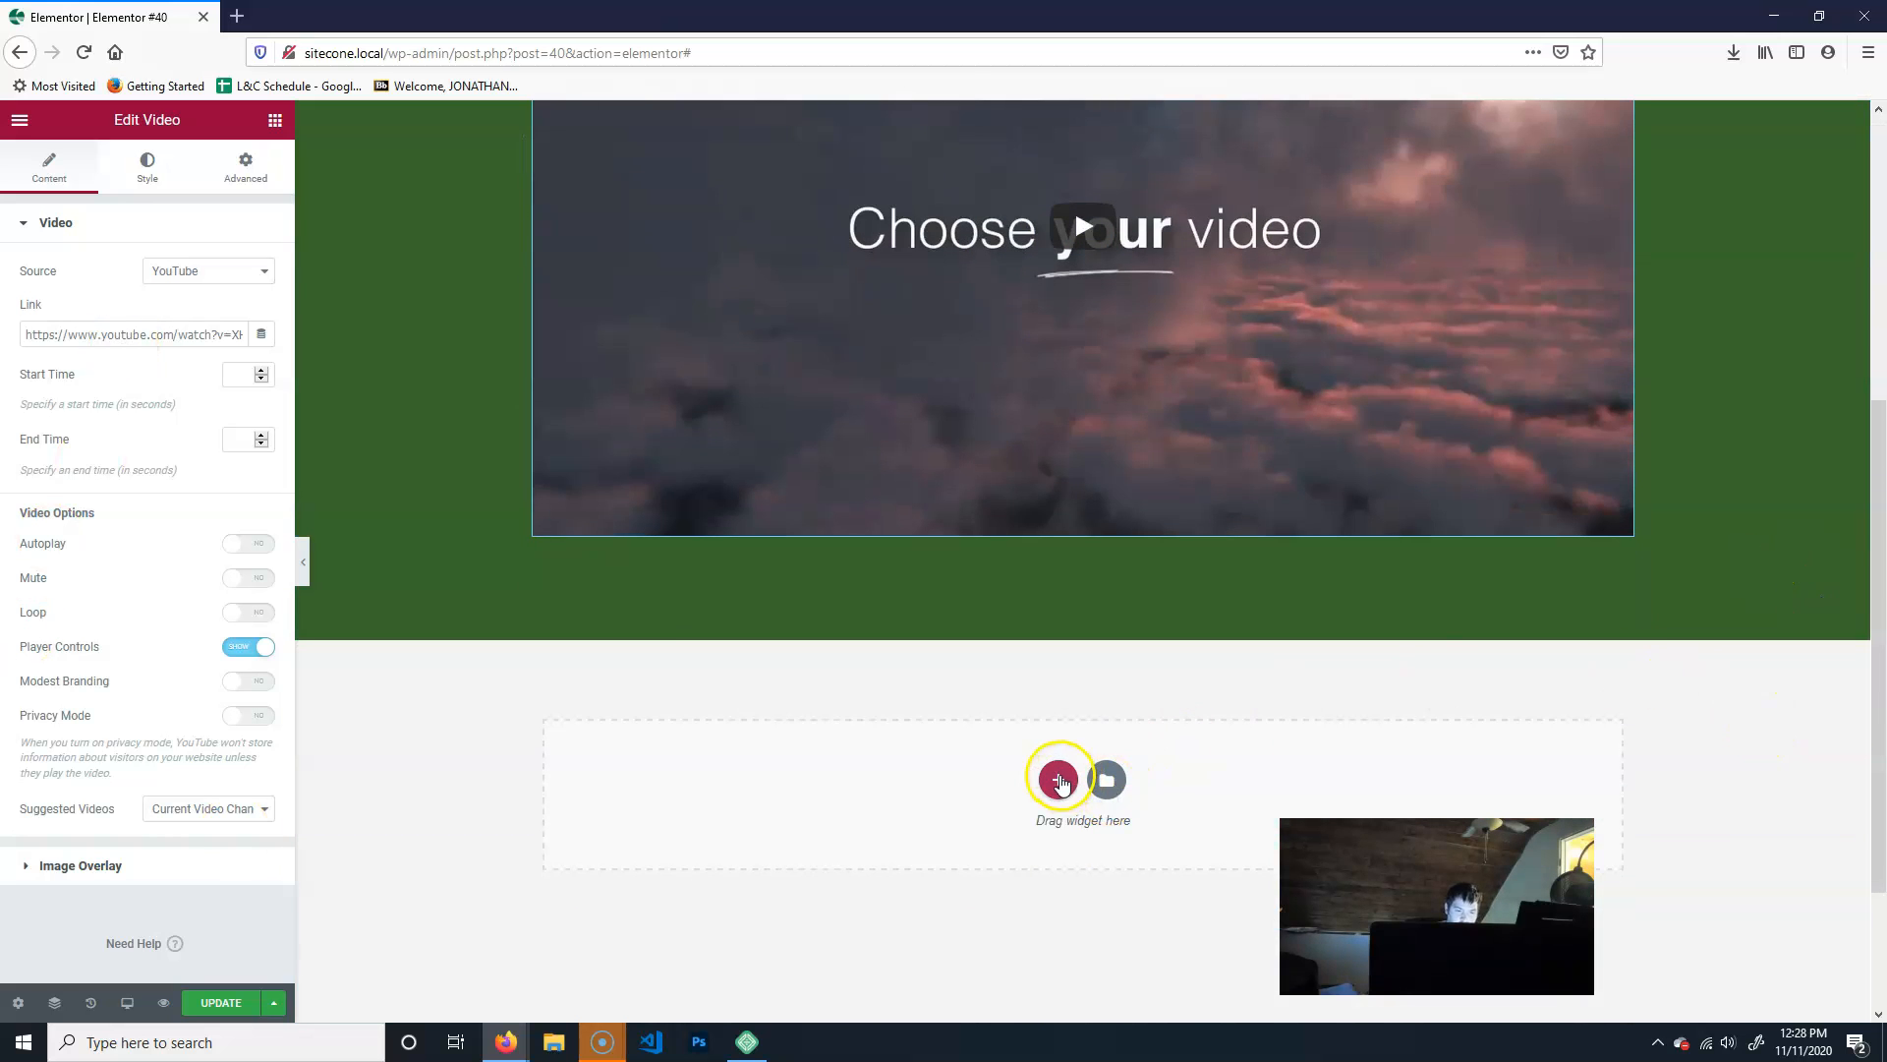
left_click(1058, 779)
left_click(1152, 834)
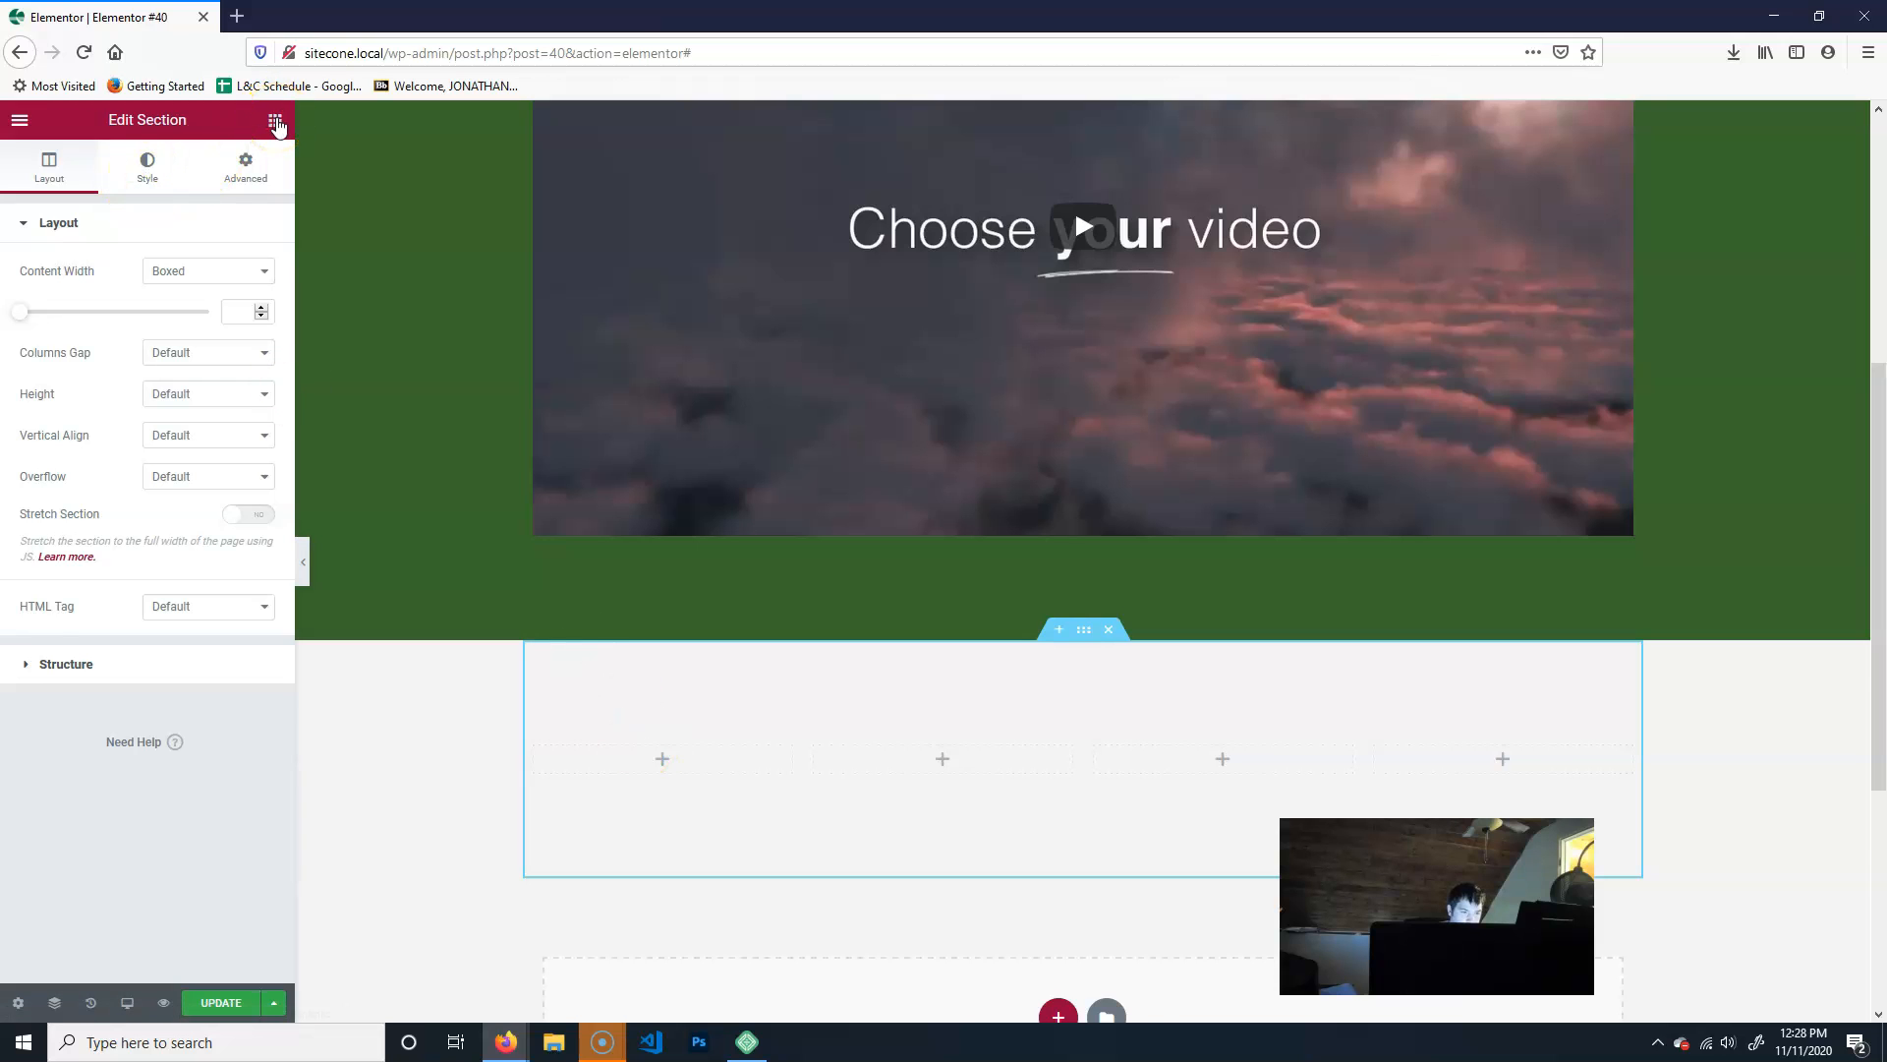
- Collapse the Pro widget category and place an Image Box widget in the first column of the four-column section
left_click(276, 122)
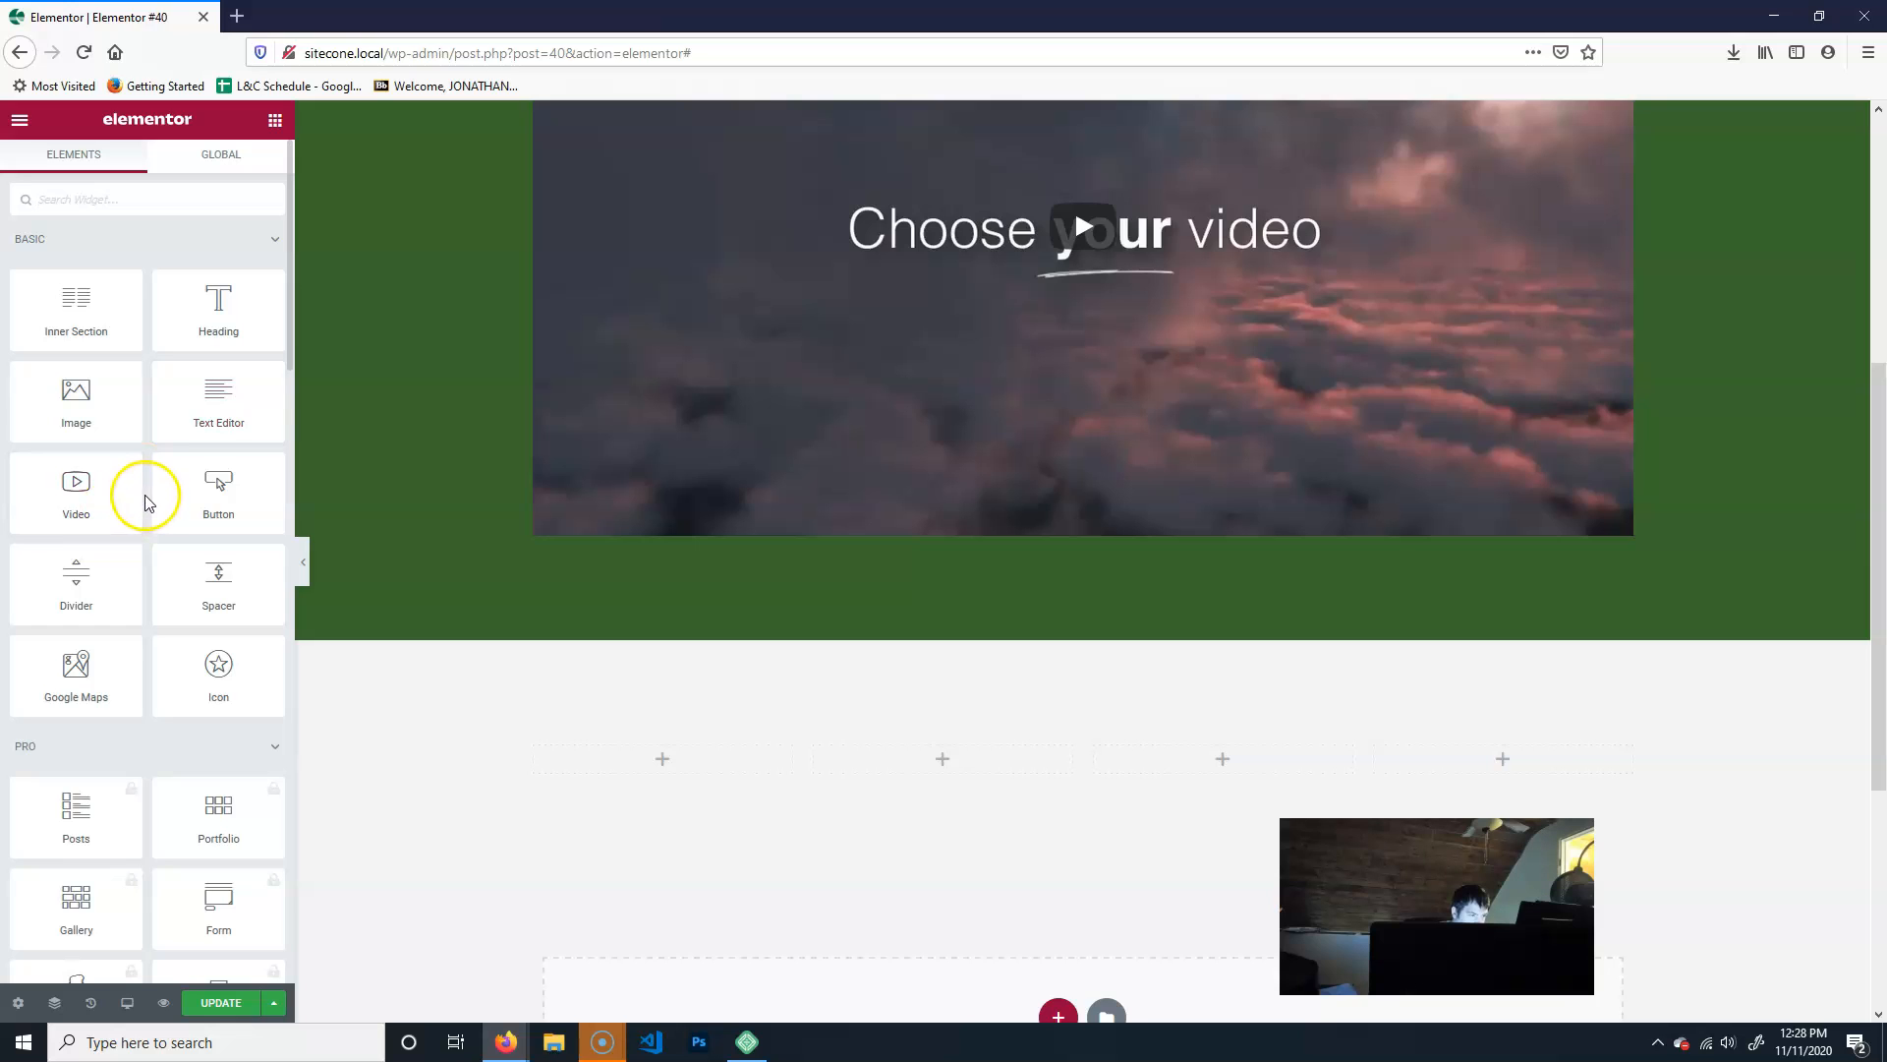
scroll(146, 504, "down", 1)
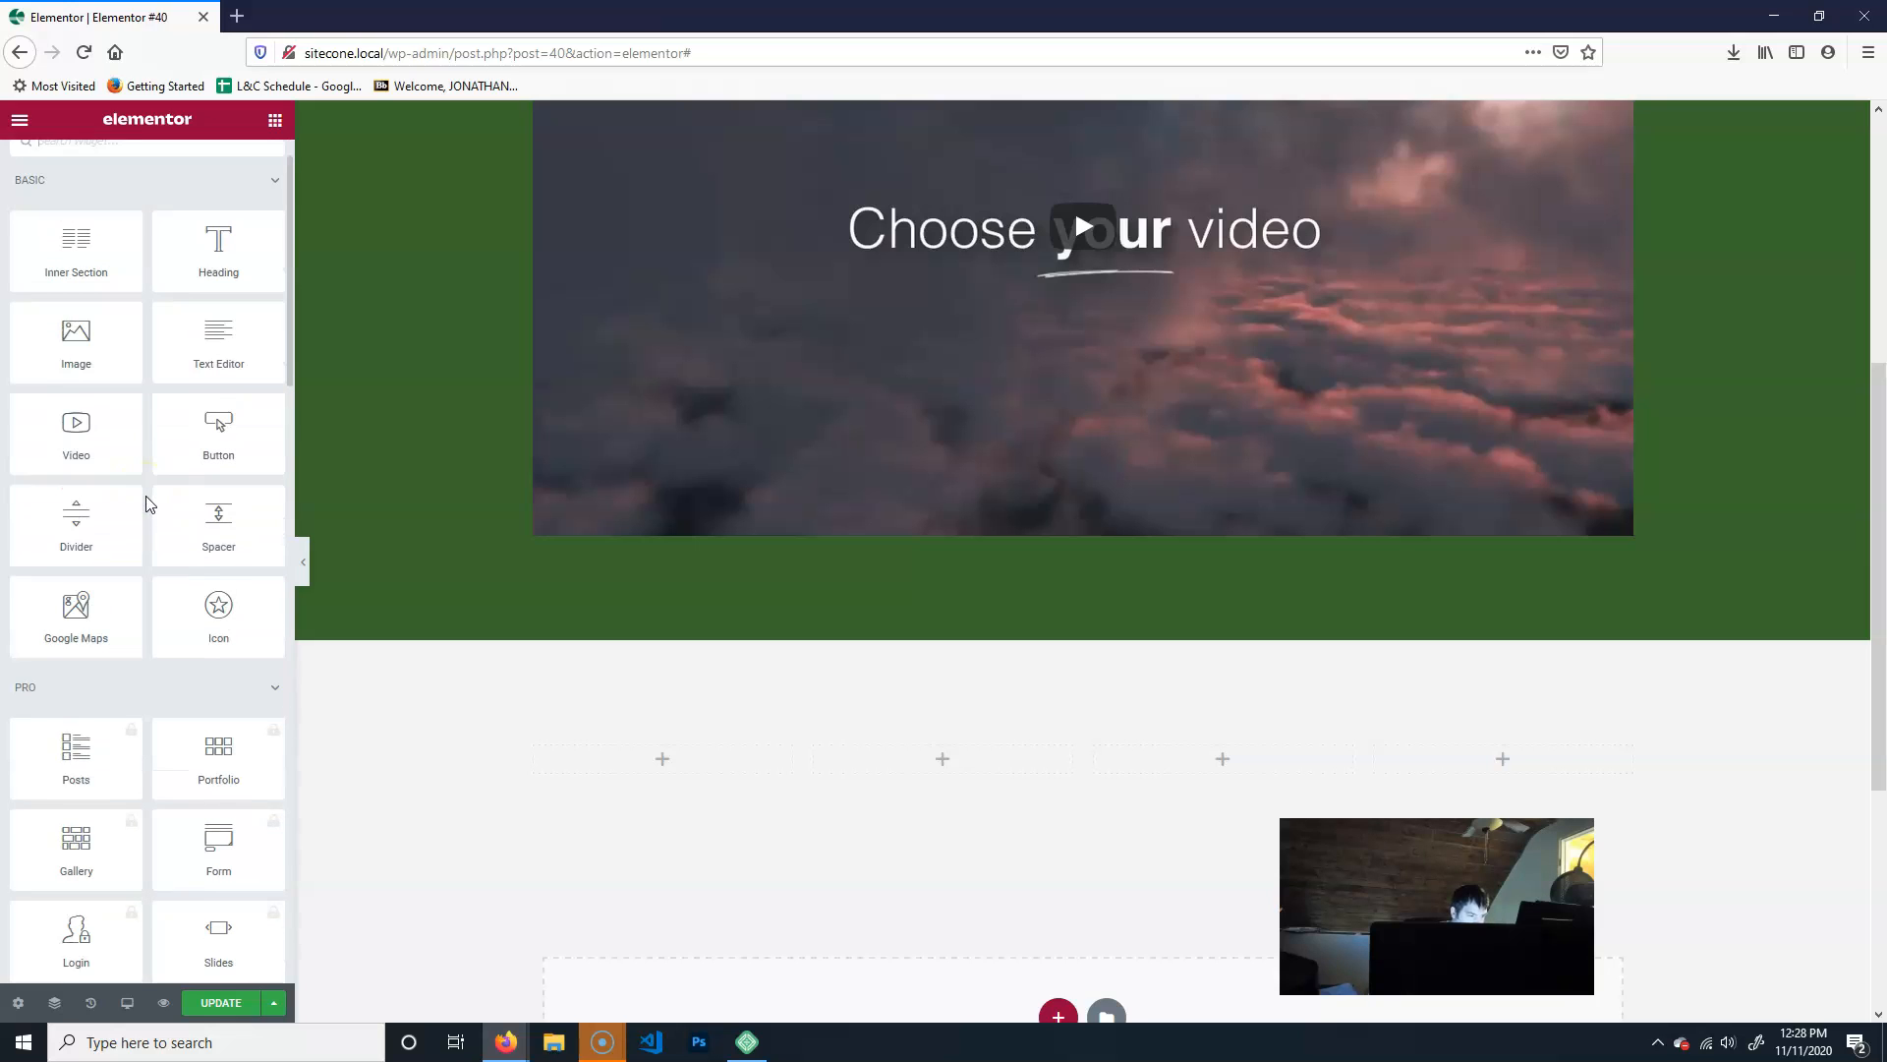
scroll(151, 527, "up", 1)
scroll(239, 611, "down", 8)
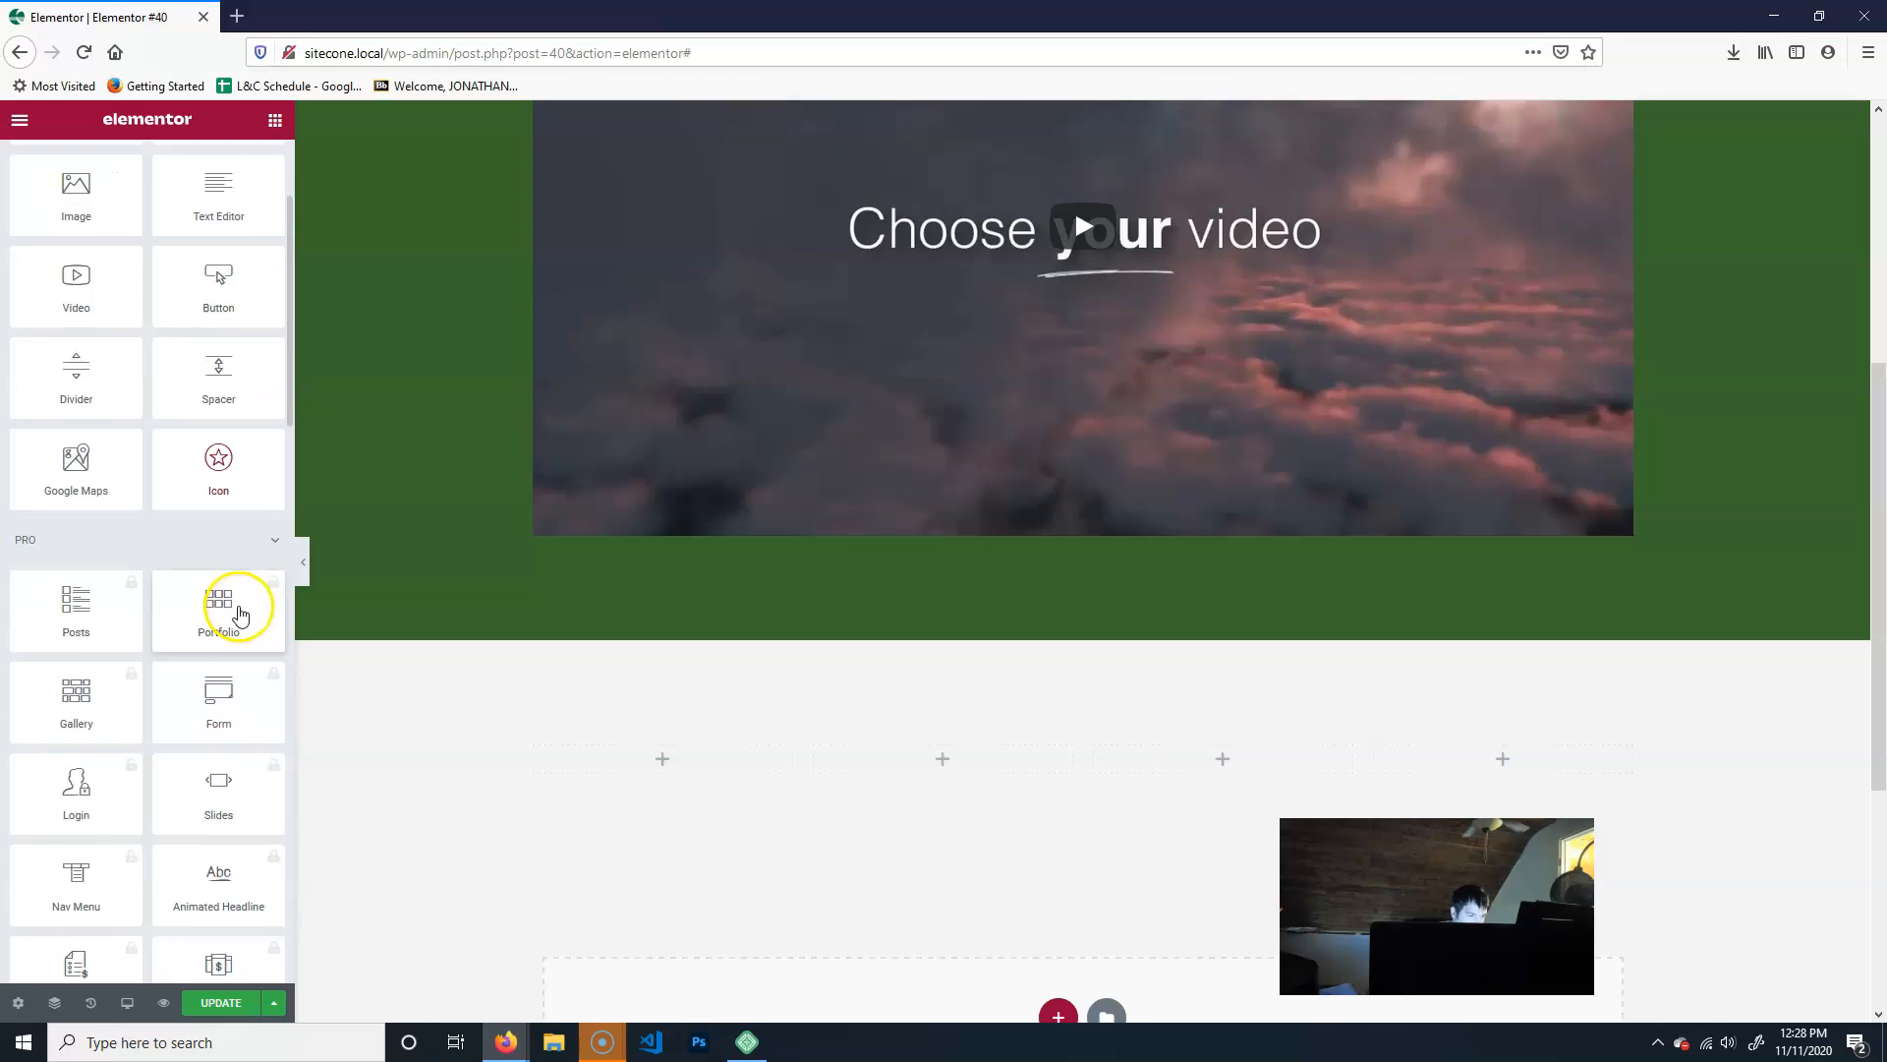
scroll(240, 615, "down", 3)
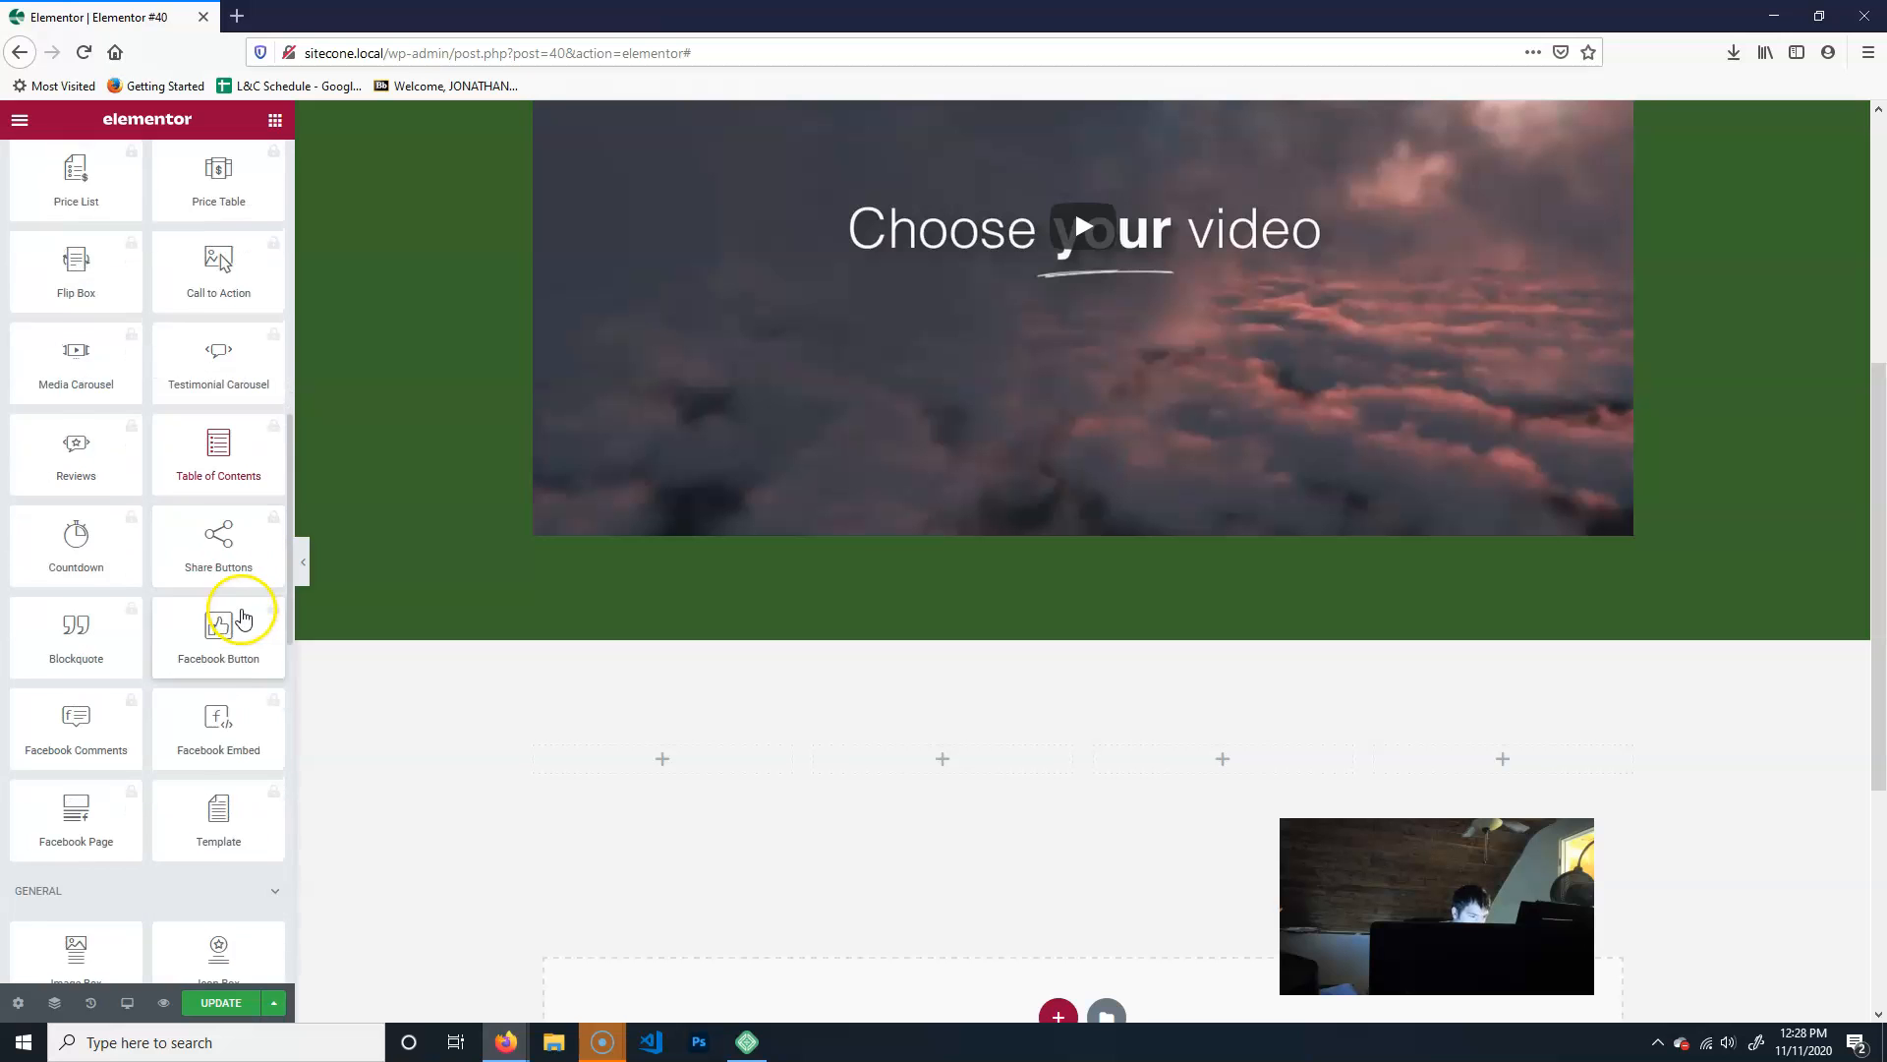
scroll(243, 590, "up", 5)
scroll(226, 543, "up", 3)
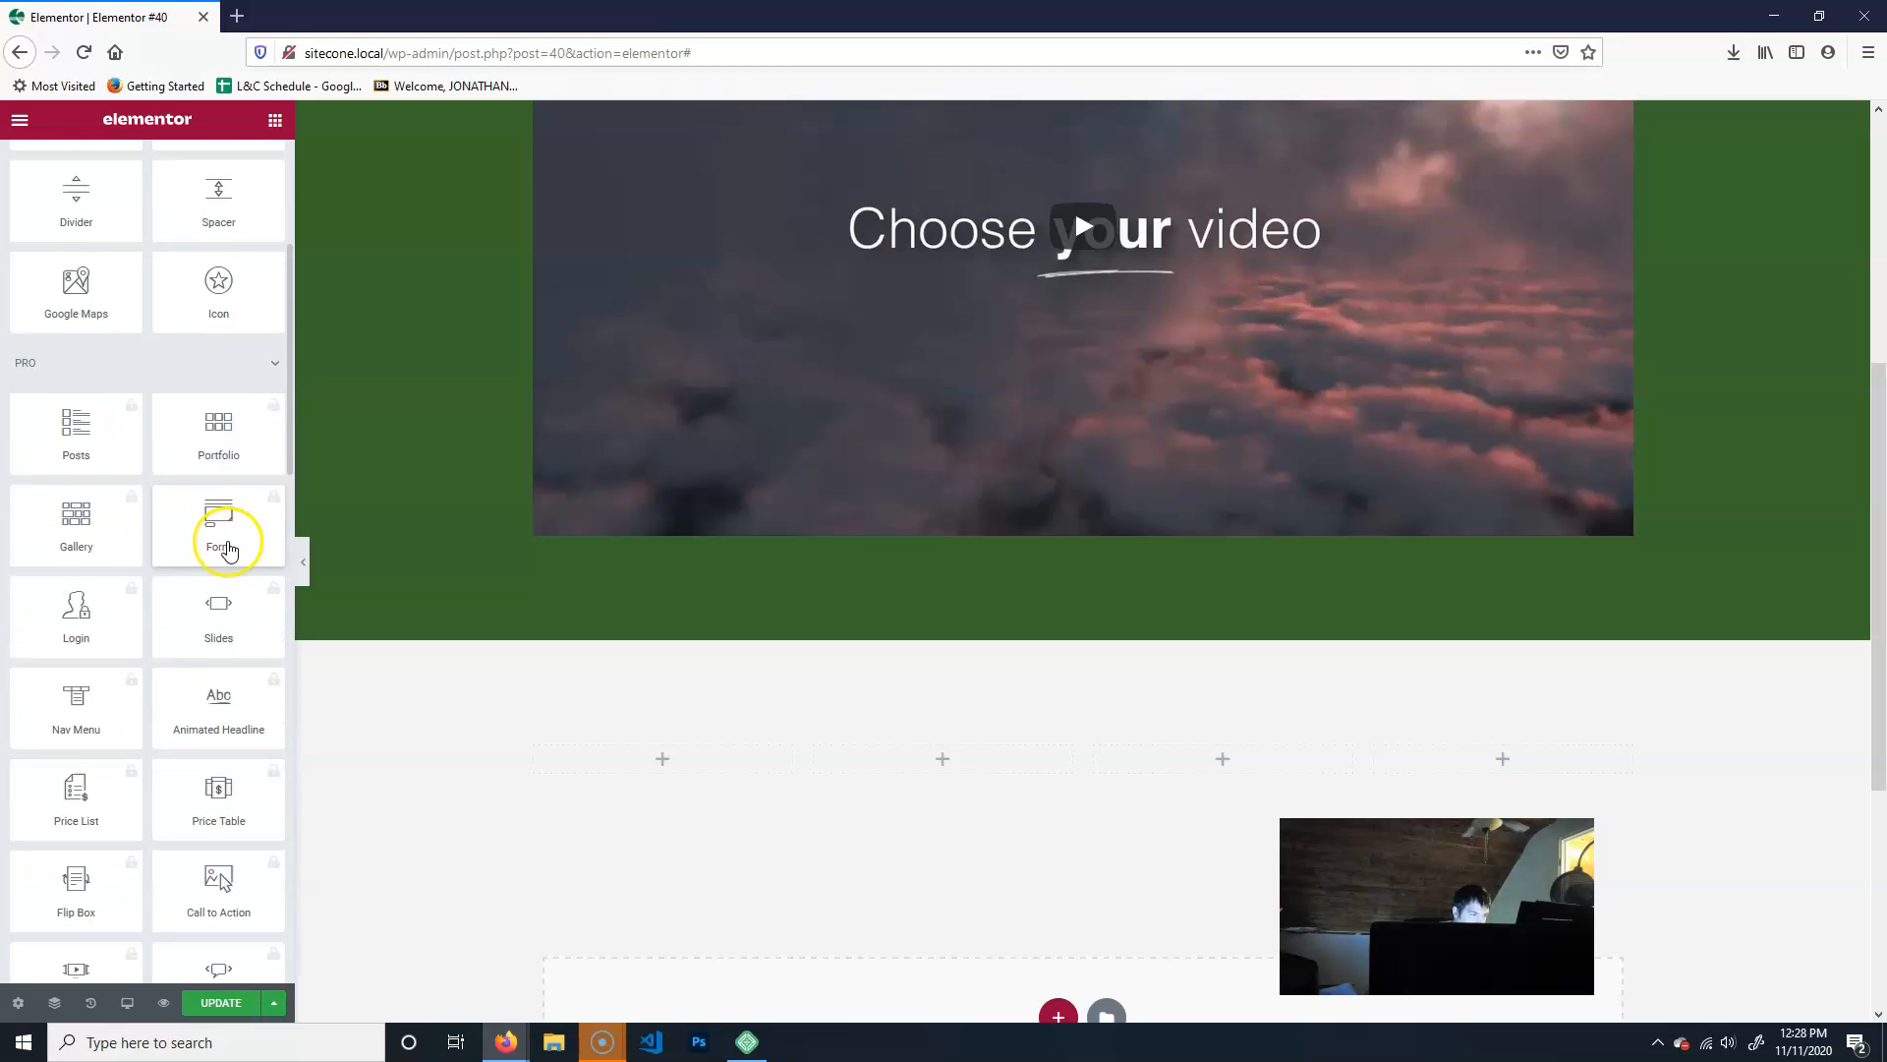
left_click(274, 363)
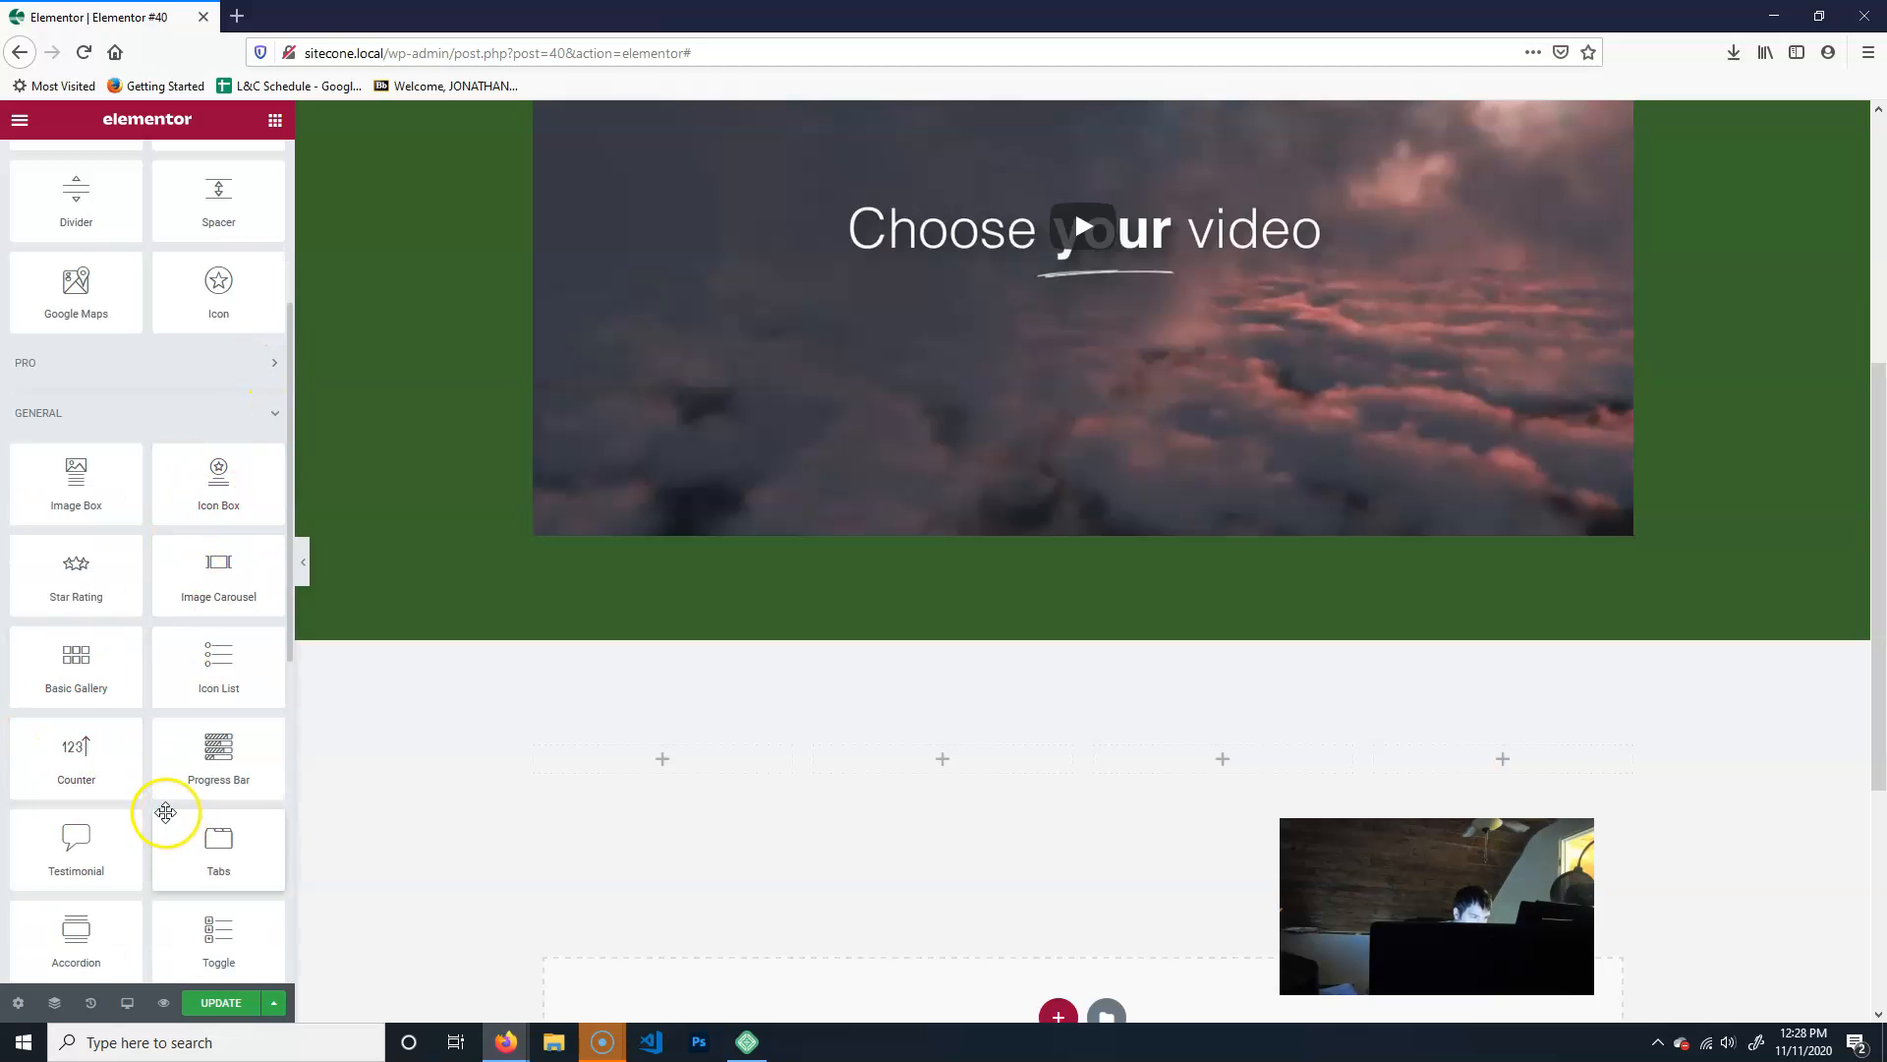
mouse_move(66, 587)
left_mouse_down()
mouse_move(717, 794)
mouse_move(387, 611)
mouse_move(80, 594)
left_mouse_up()
left_click_drag(76, 482, 682, 763)
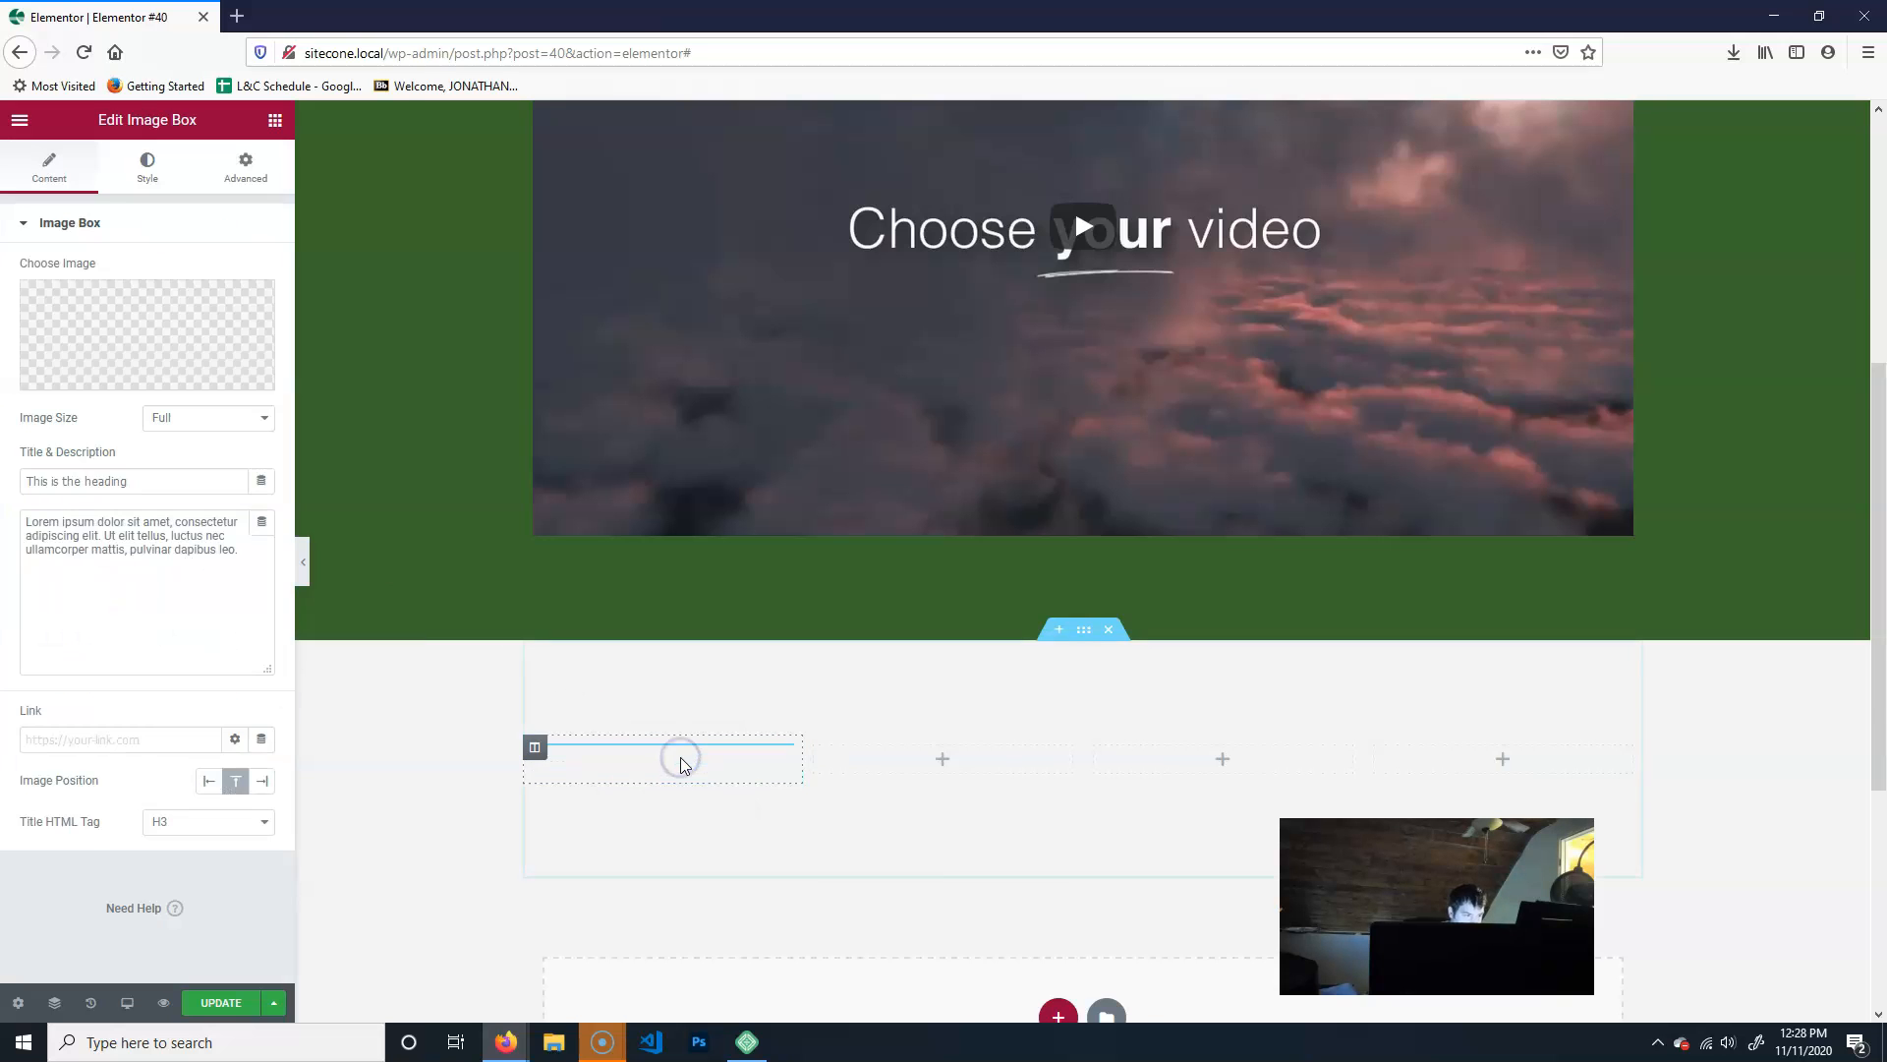
left_click(651, 808)
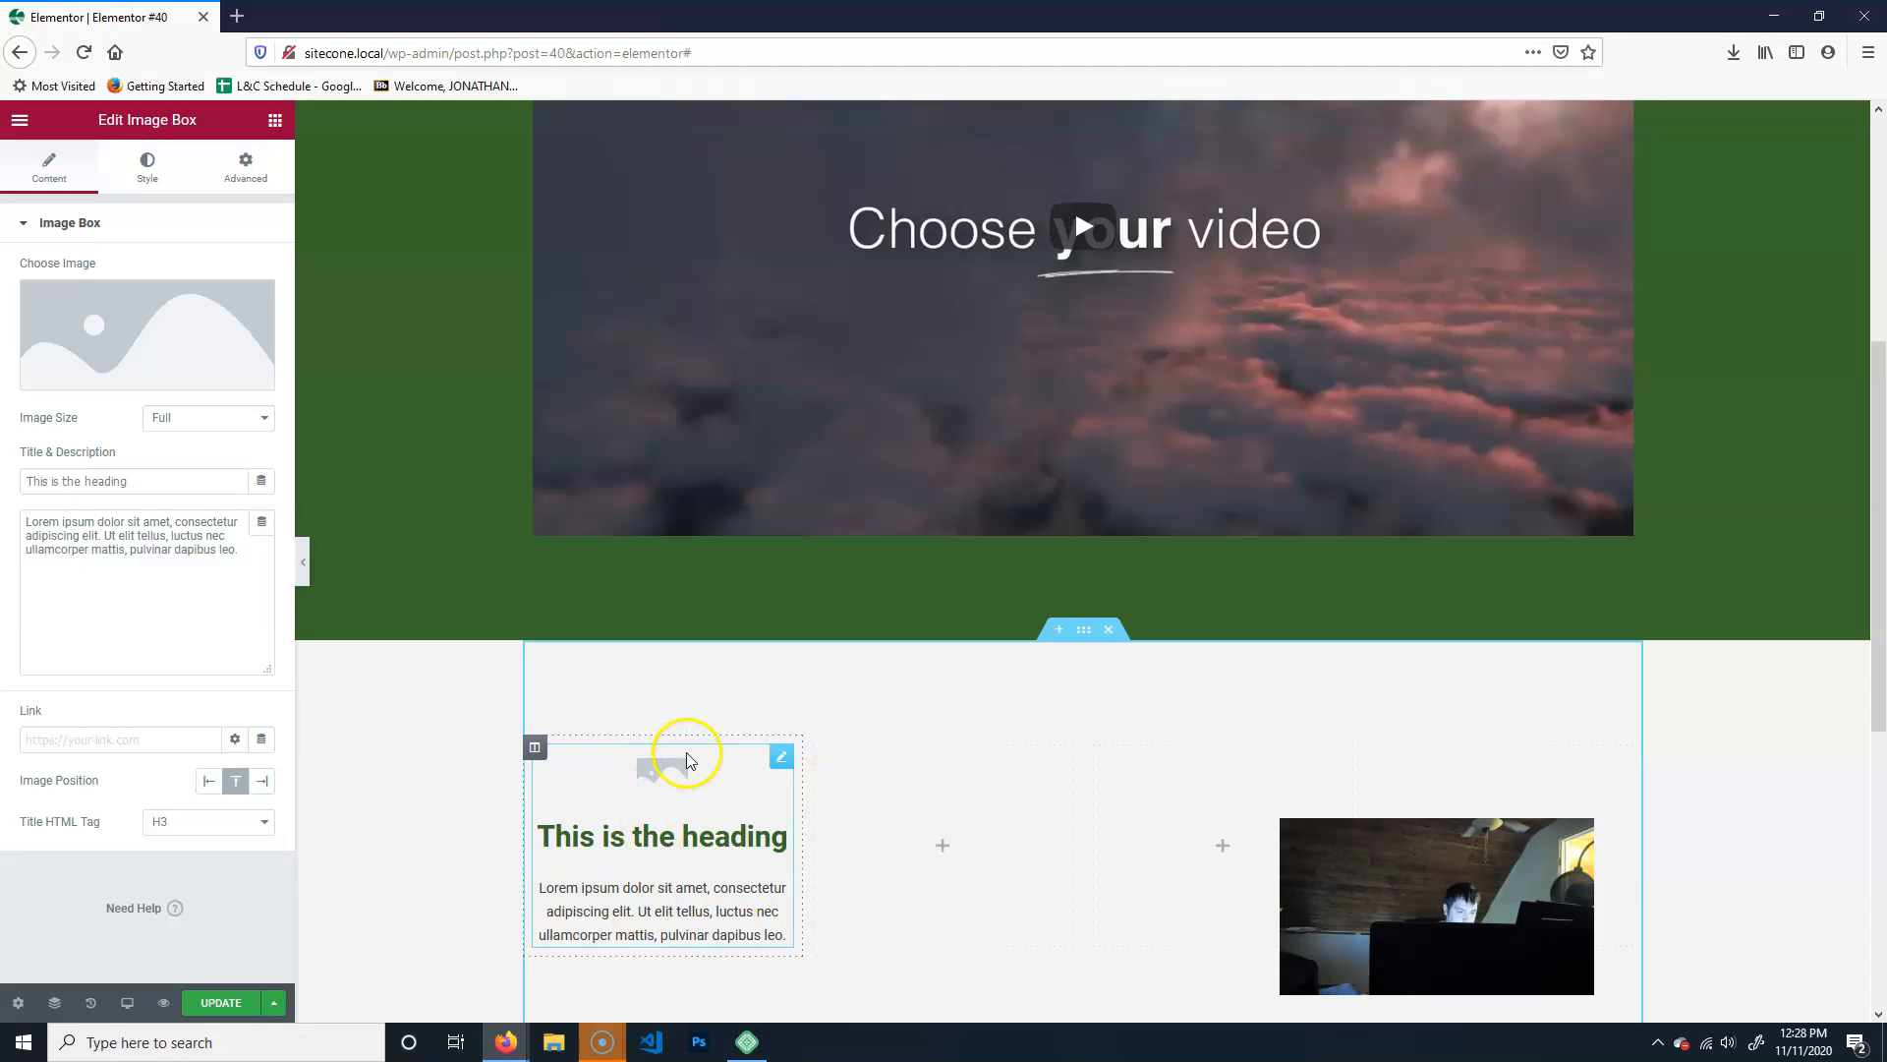
scroll(935, 800, "down", 3)
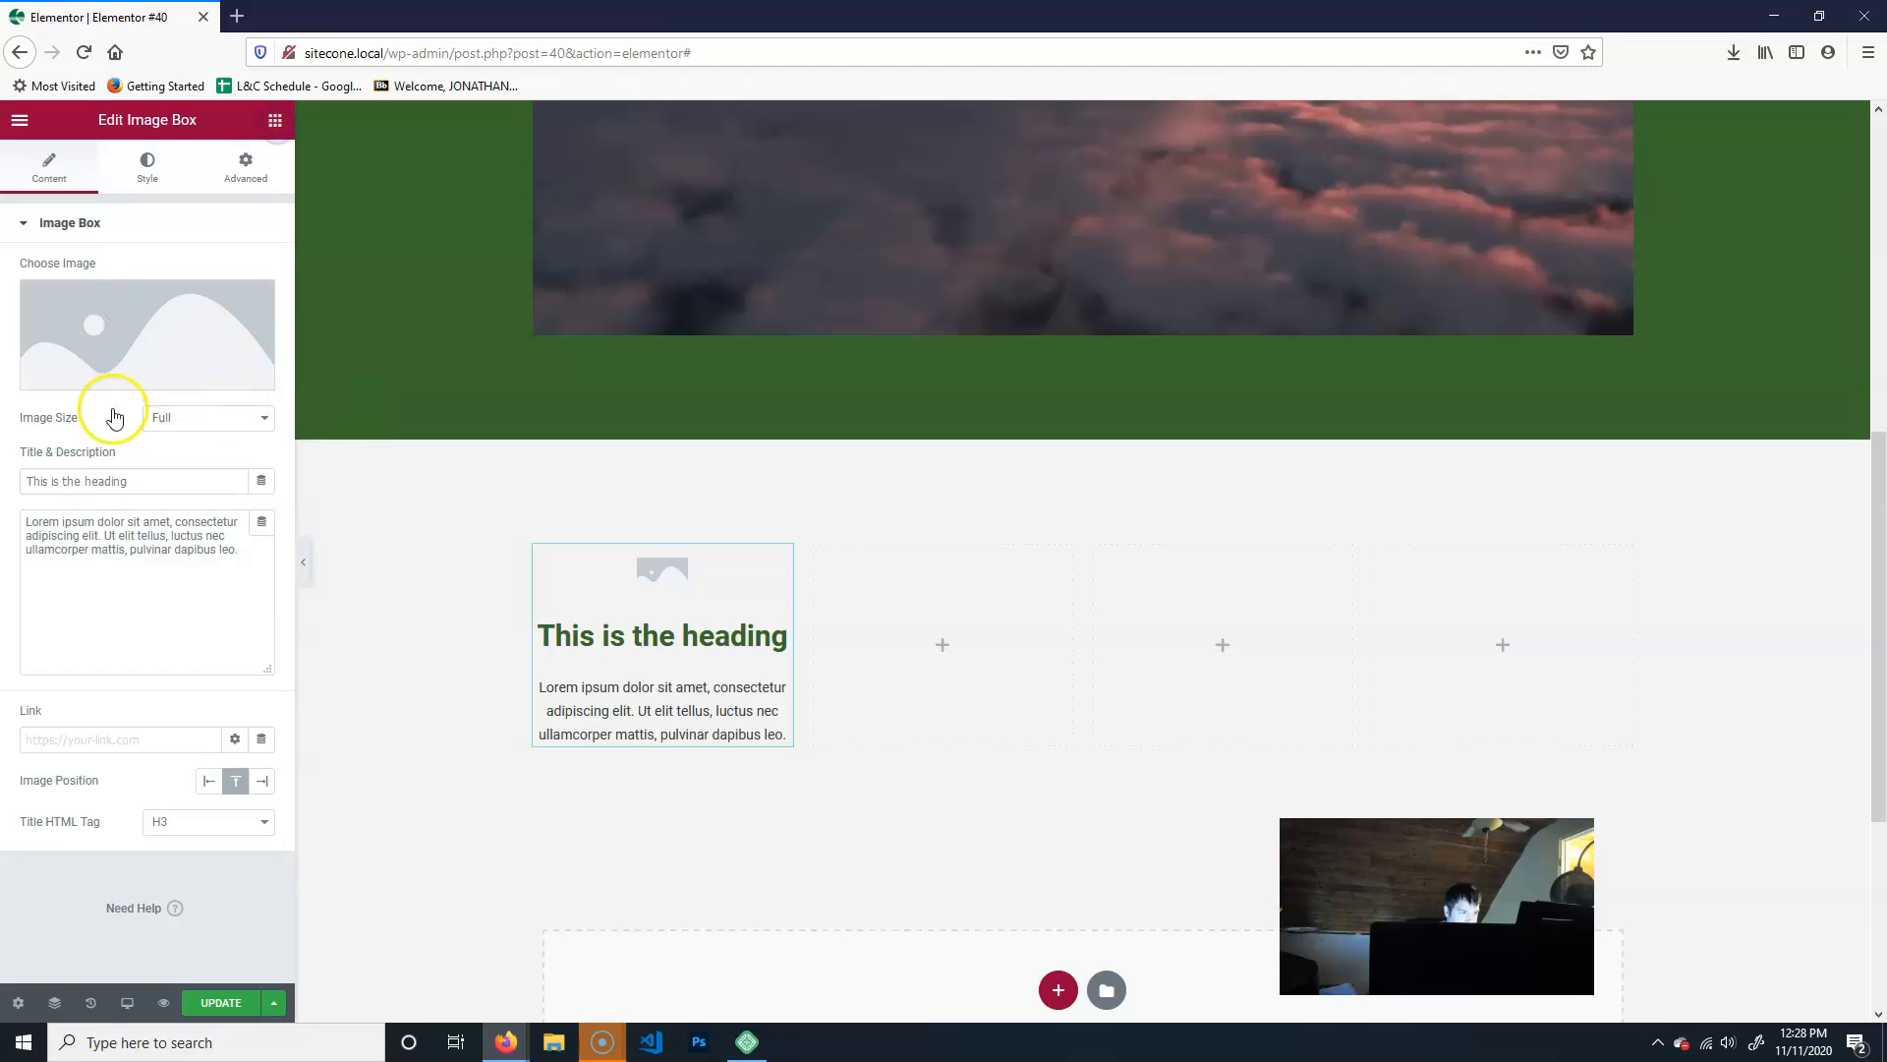
- Try a Testimonial widget in the second column of the four-column section and delete it
left_click(275, 120)
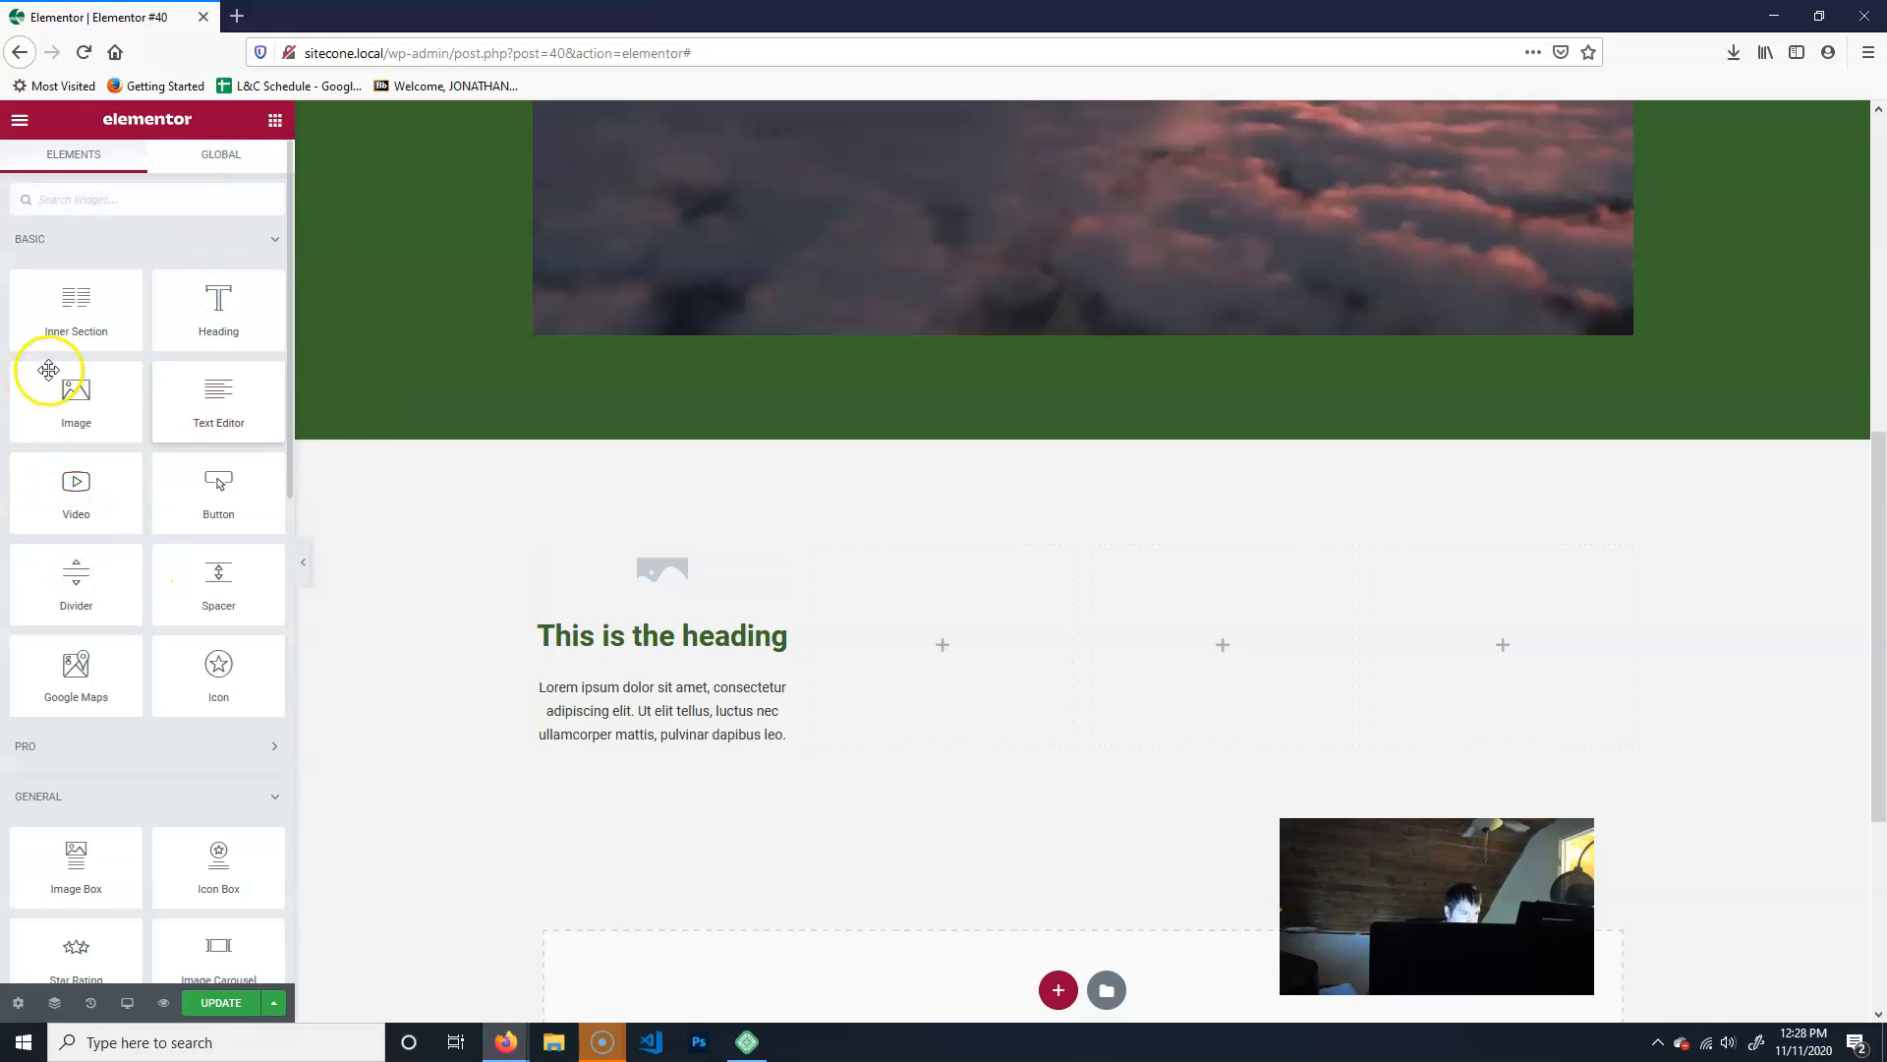
scroll(80, 727, "down", 2)
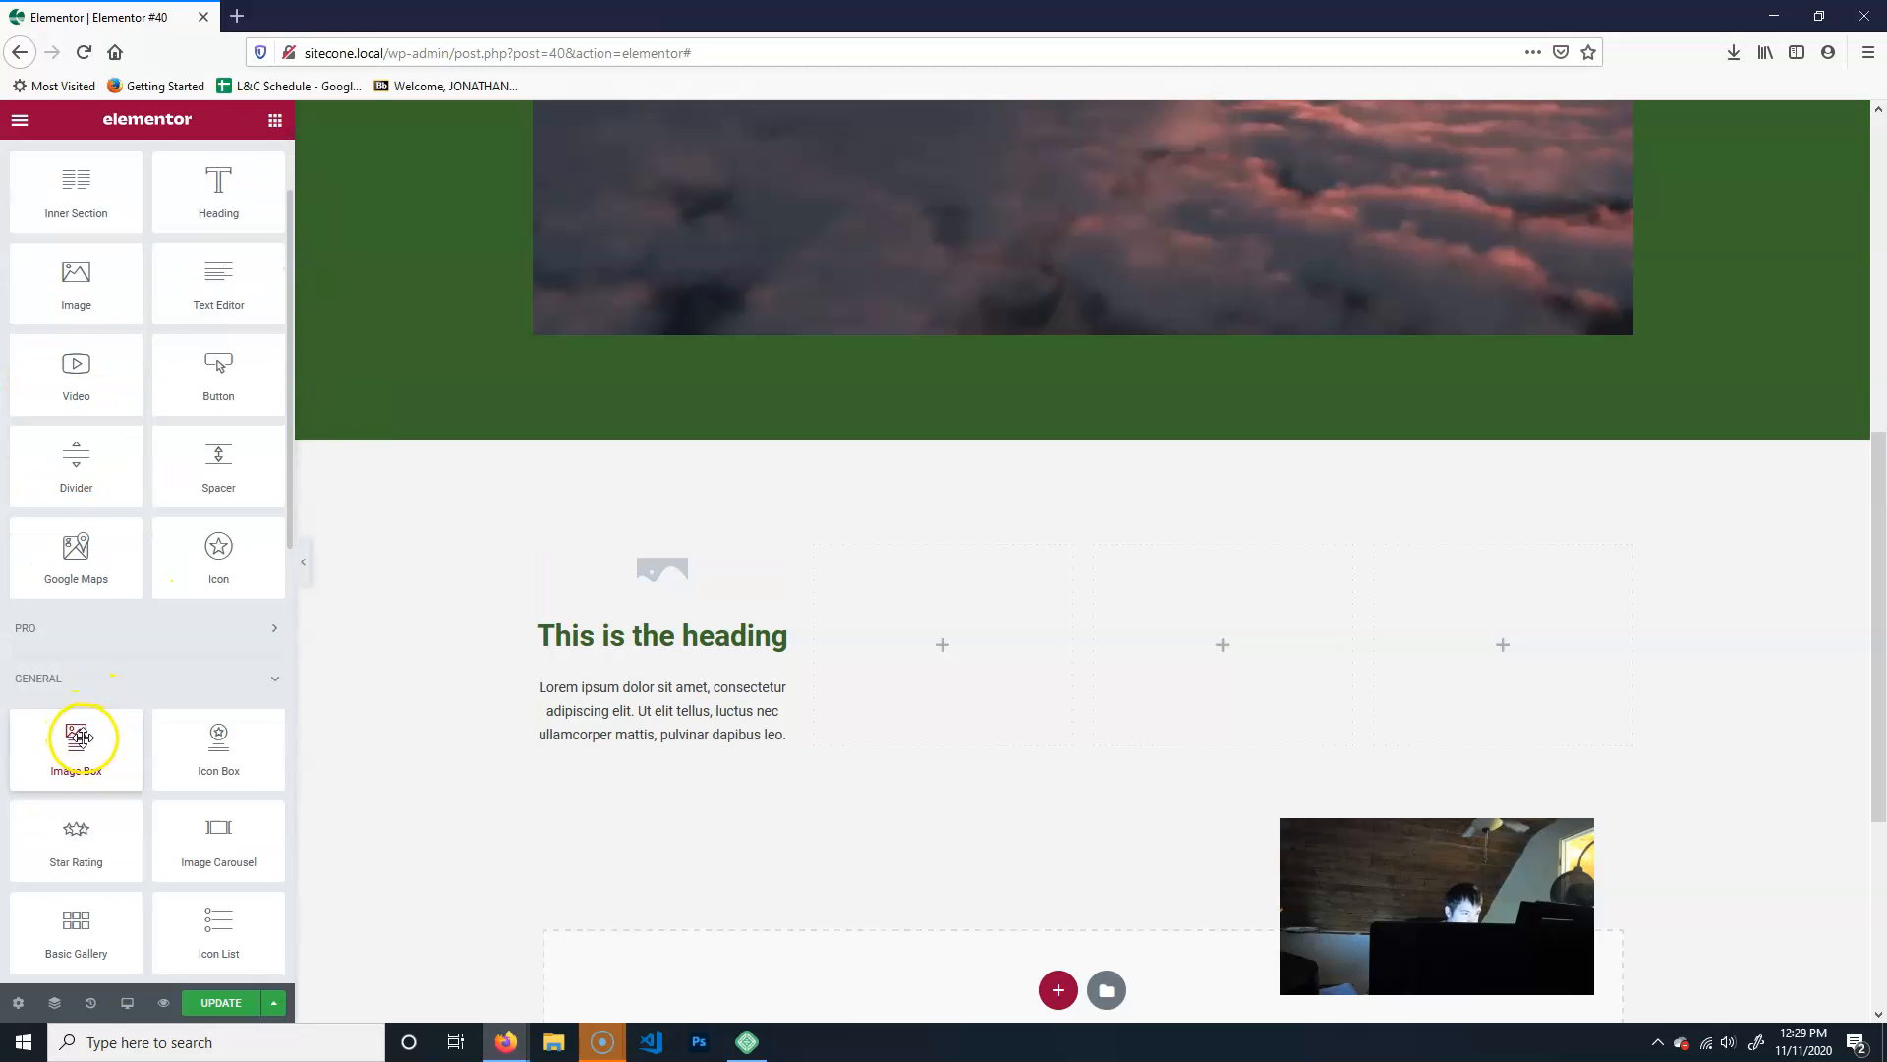
scroll(123, 714, "down", 5)
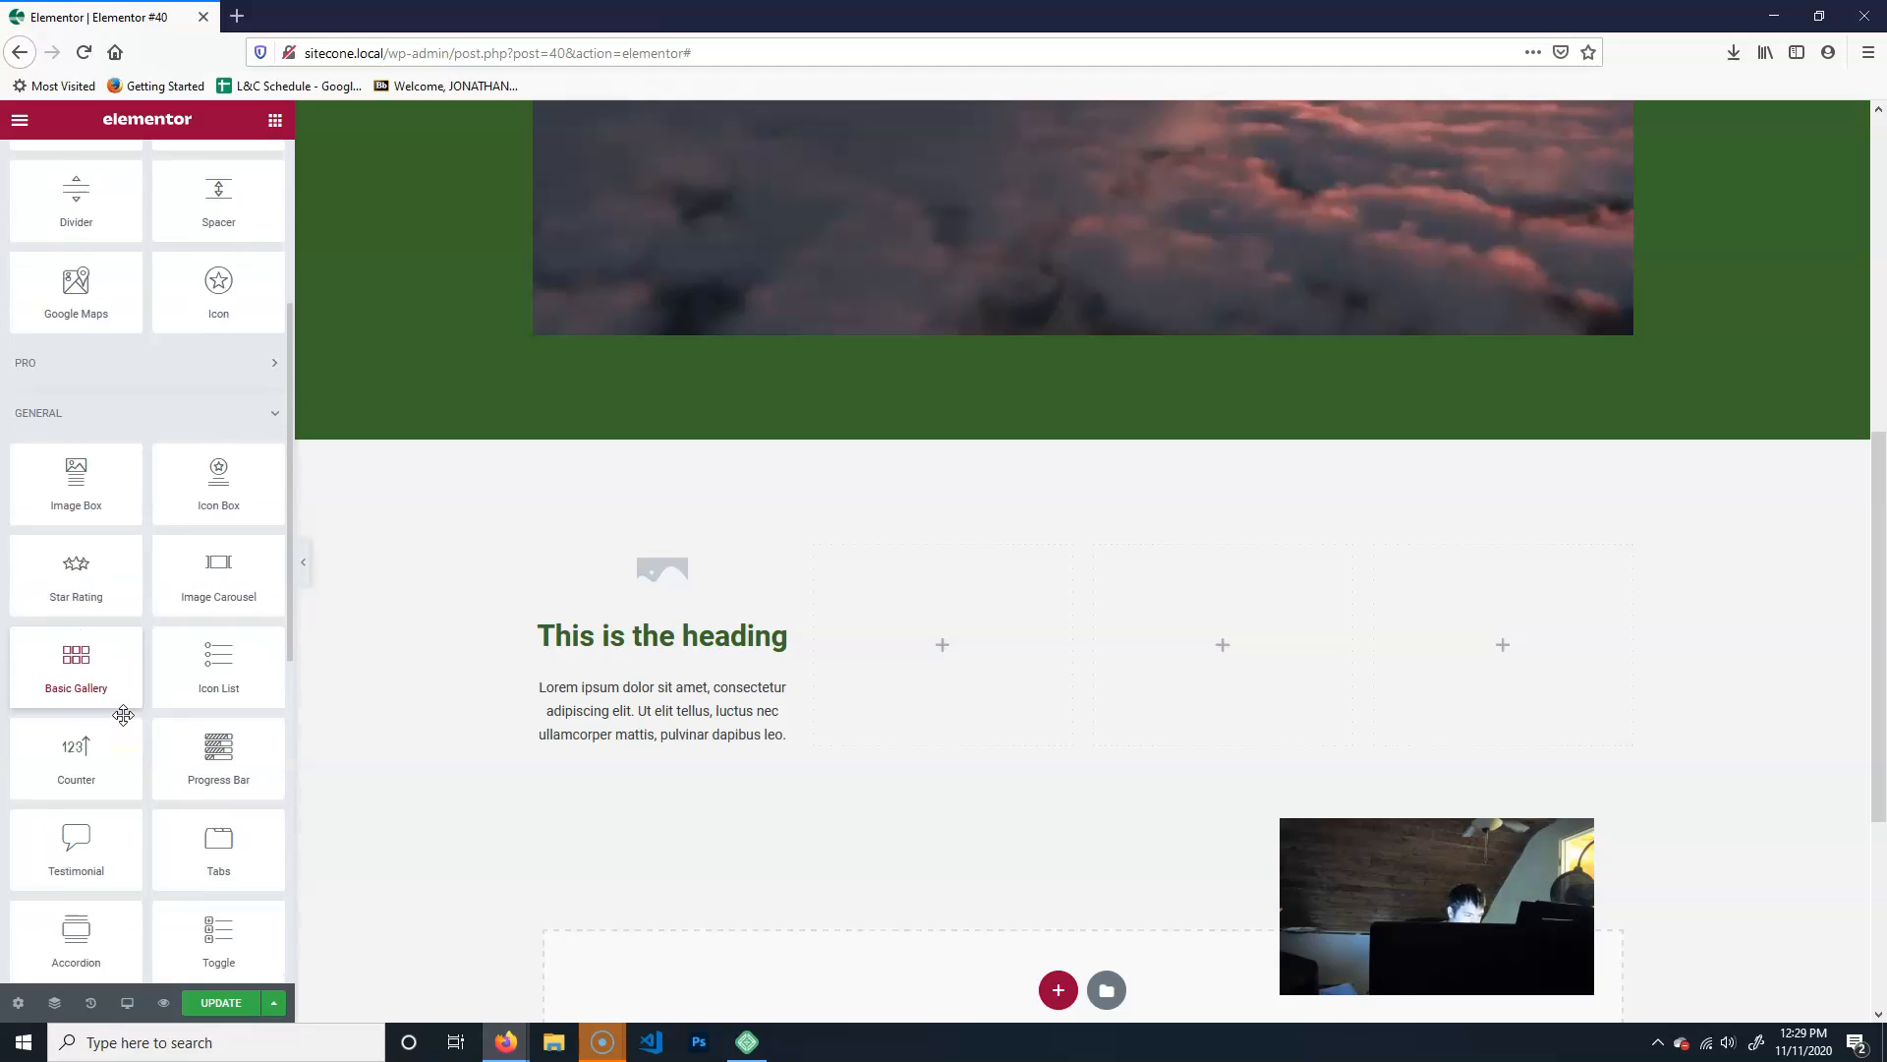
left_click_drag(98, 783, 885, 898)
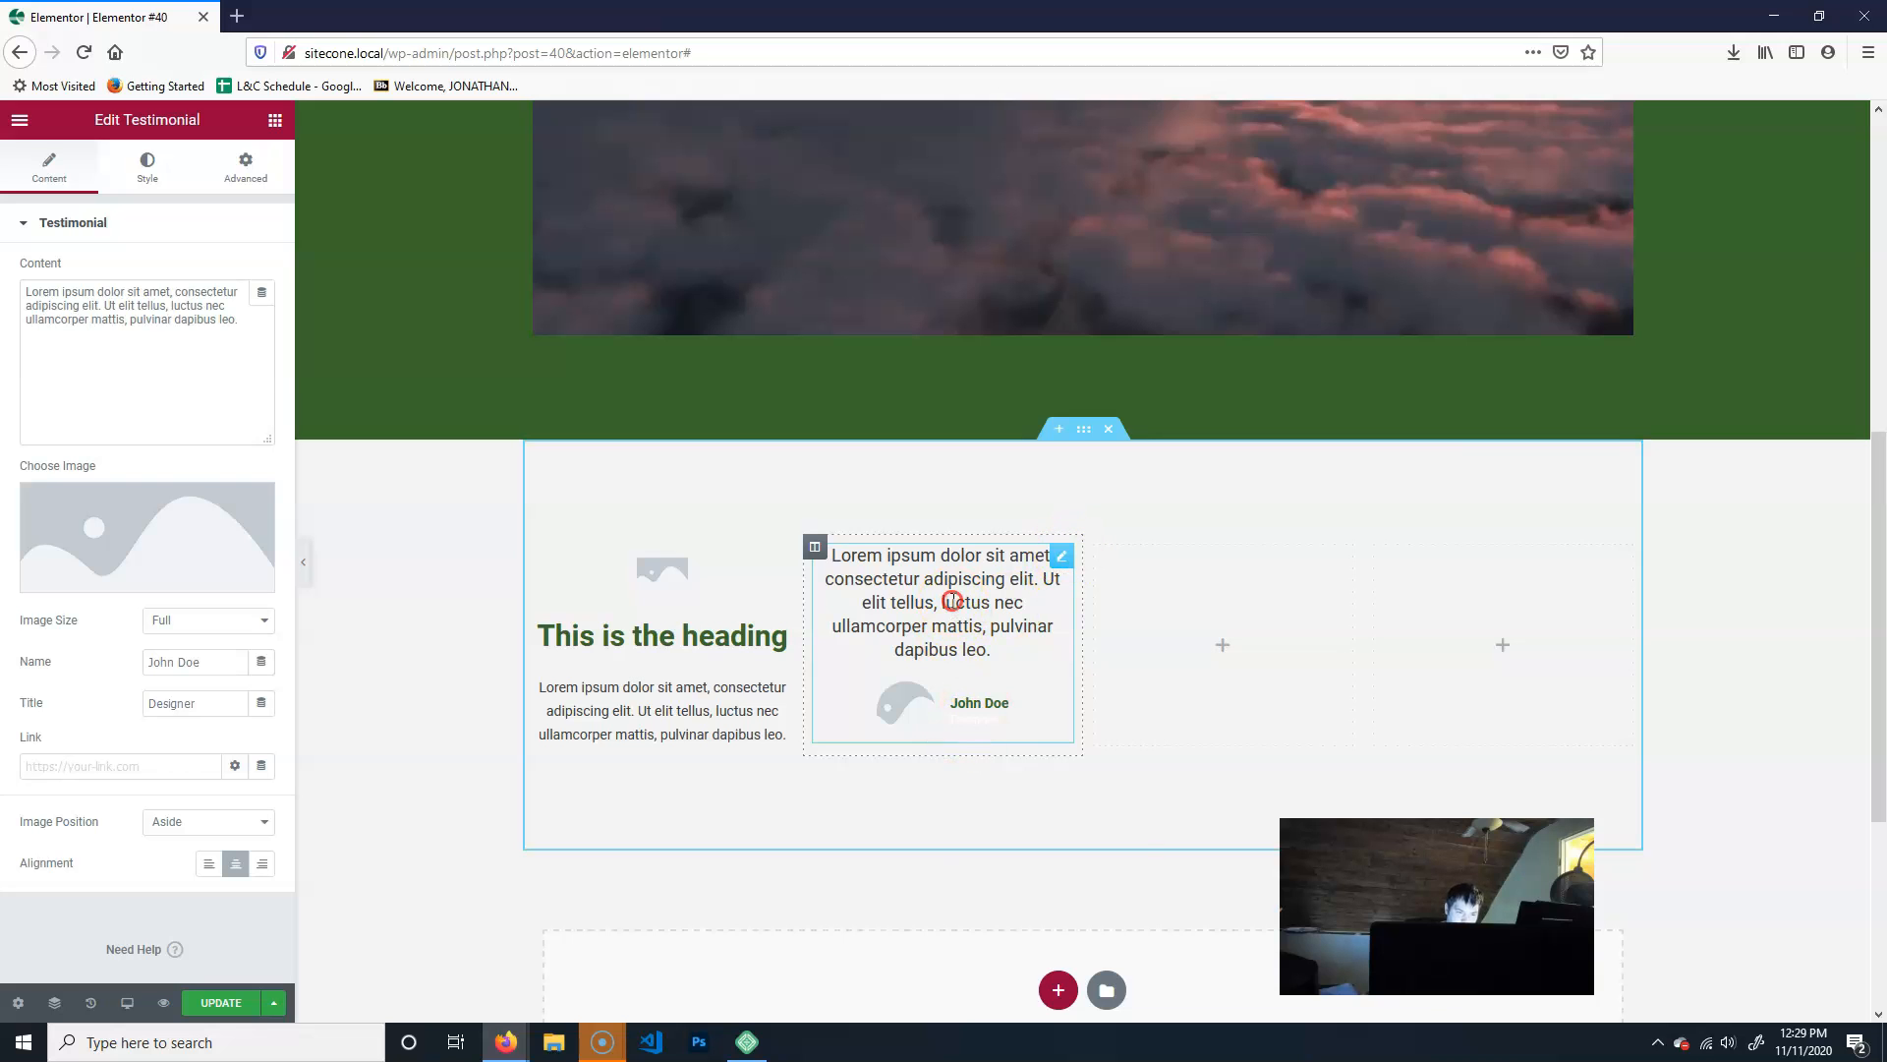
right_click(954, 603)
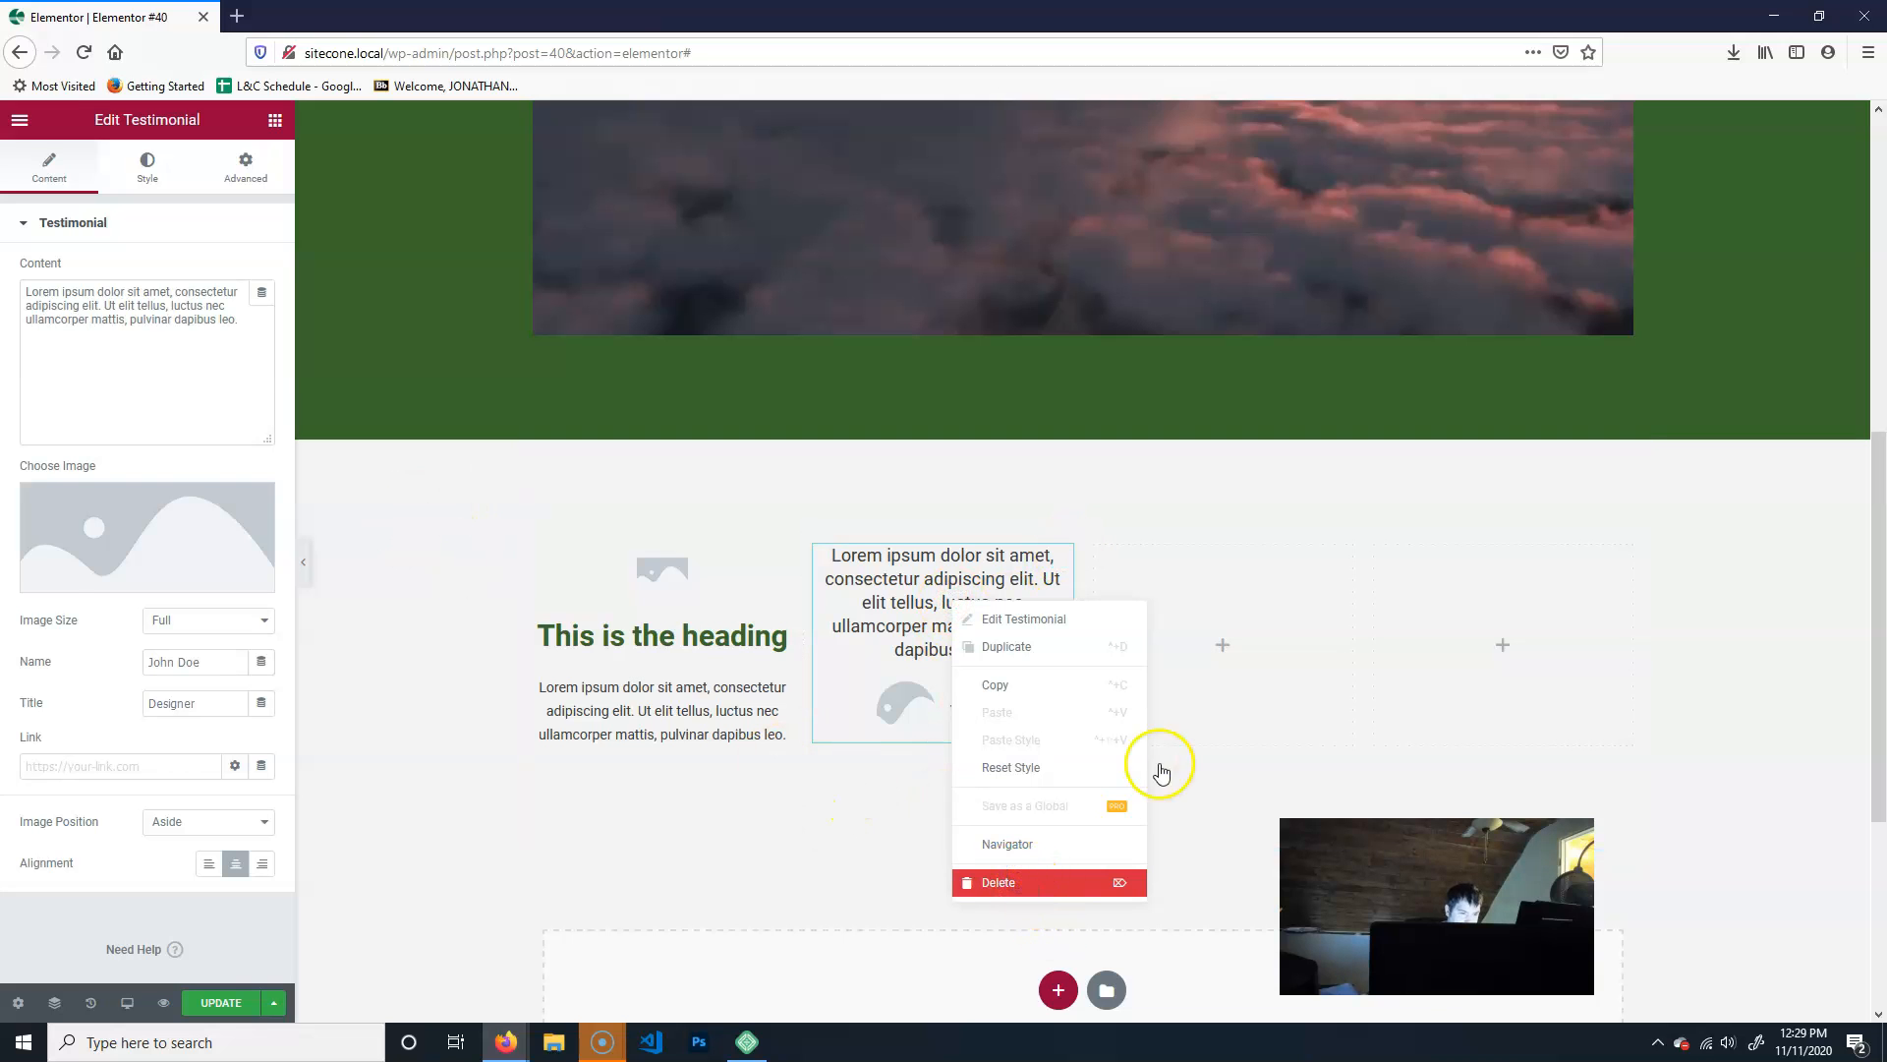
left_click(1028, 882)
- Place an Image Box widget in each of the second, third and fourth columns of the section
left_click_drag(73, 868, 971, 650)
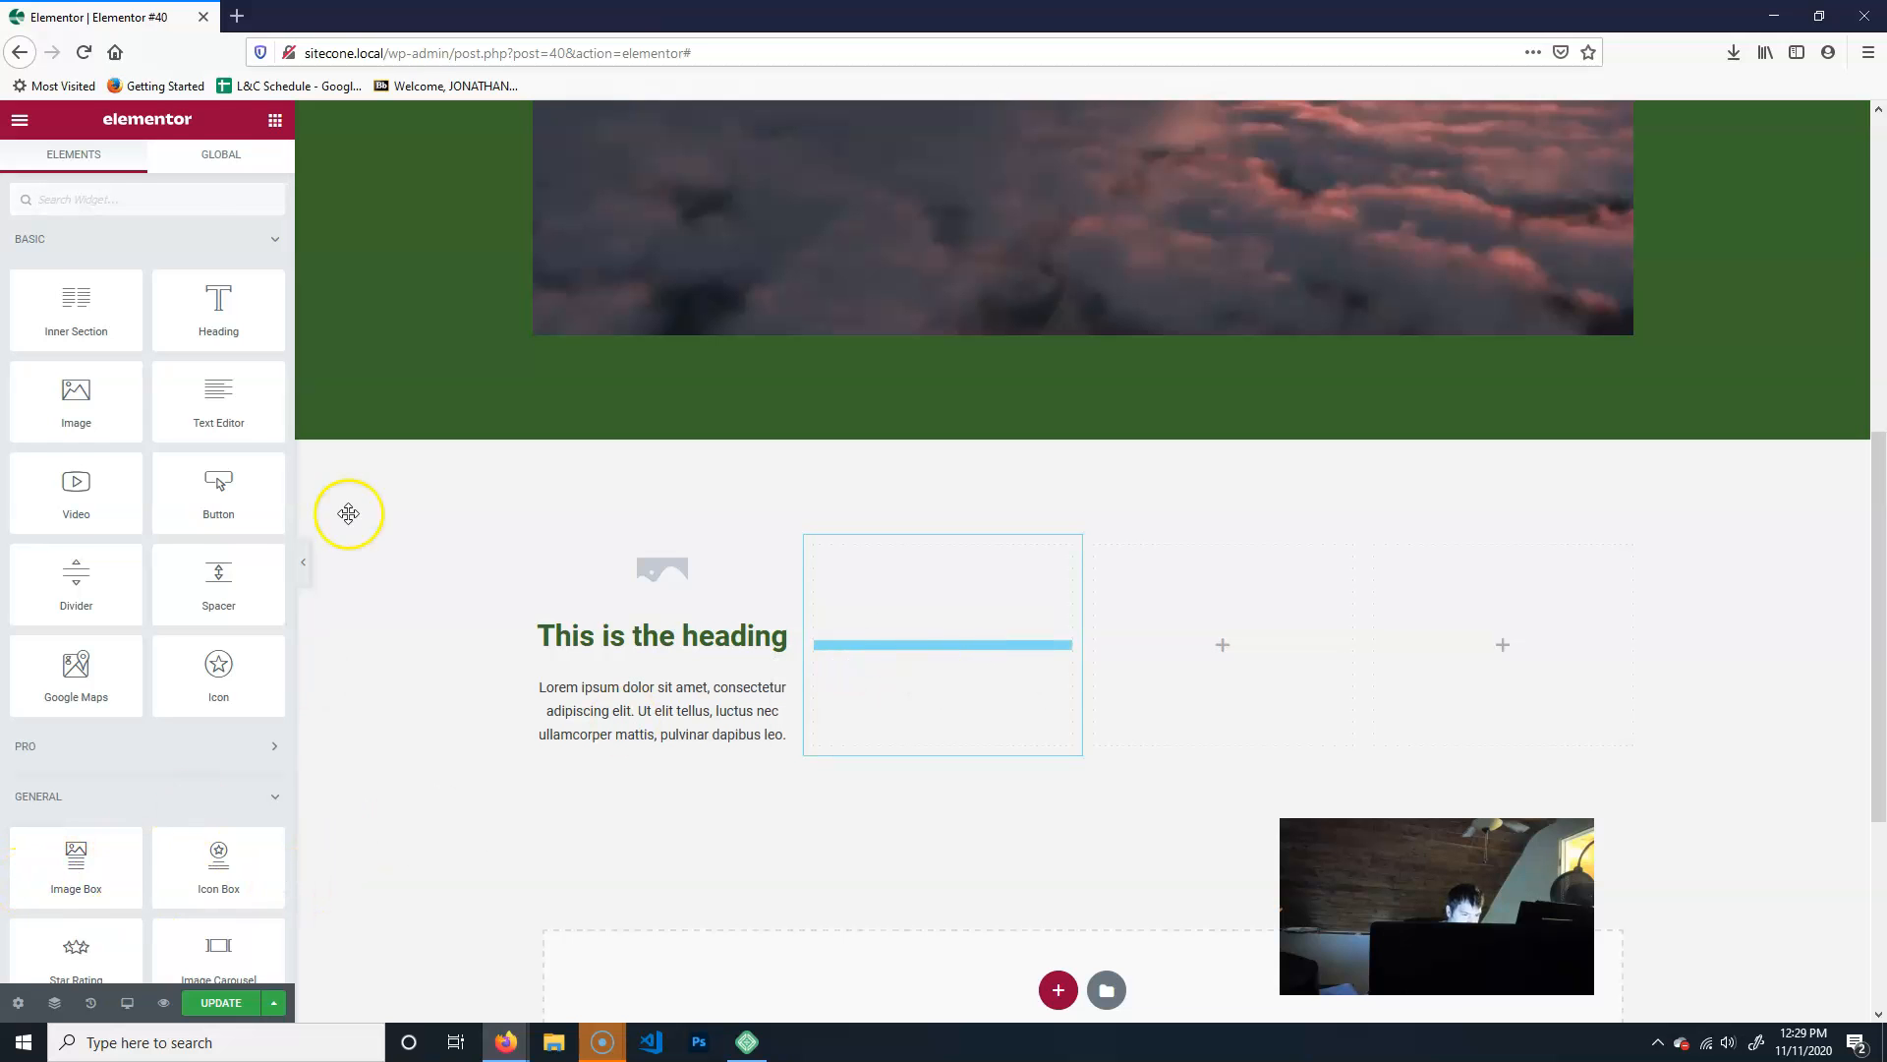
left_click_drag(348, 513, 344, 506)
left_click(275, 120)
left_click_drag(35, 890, 1246, 647)
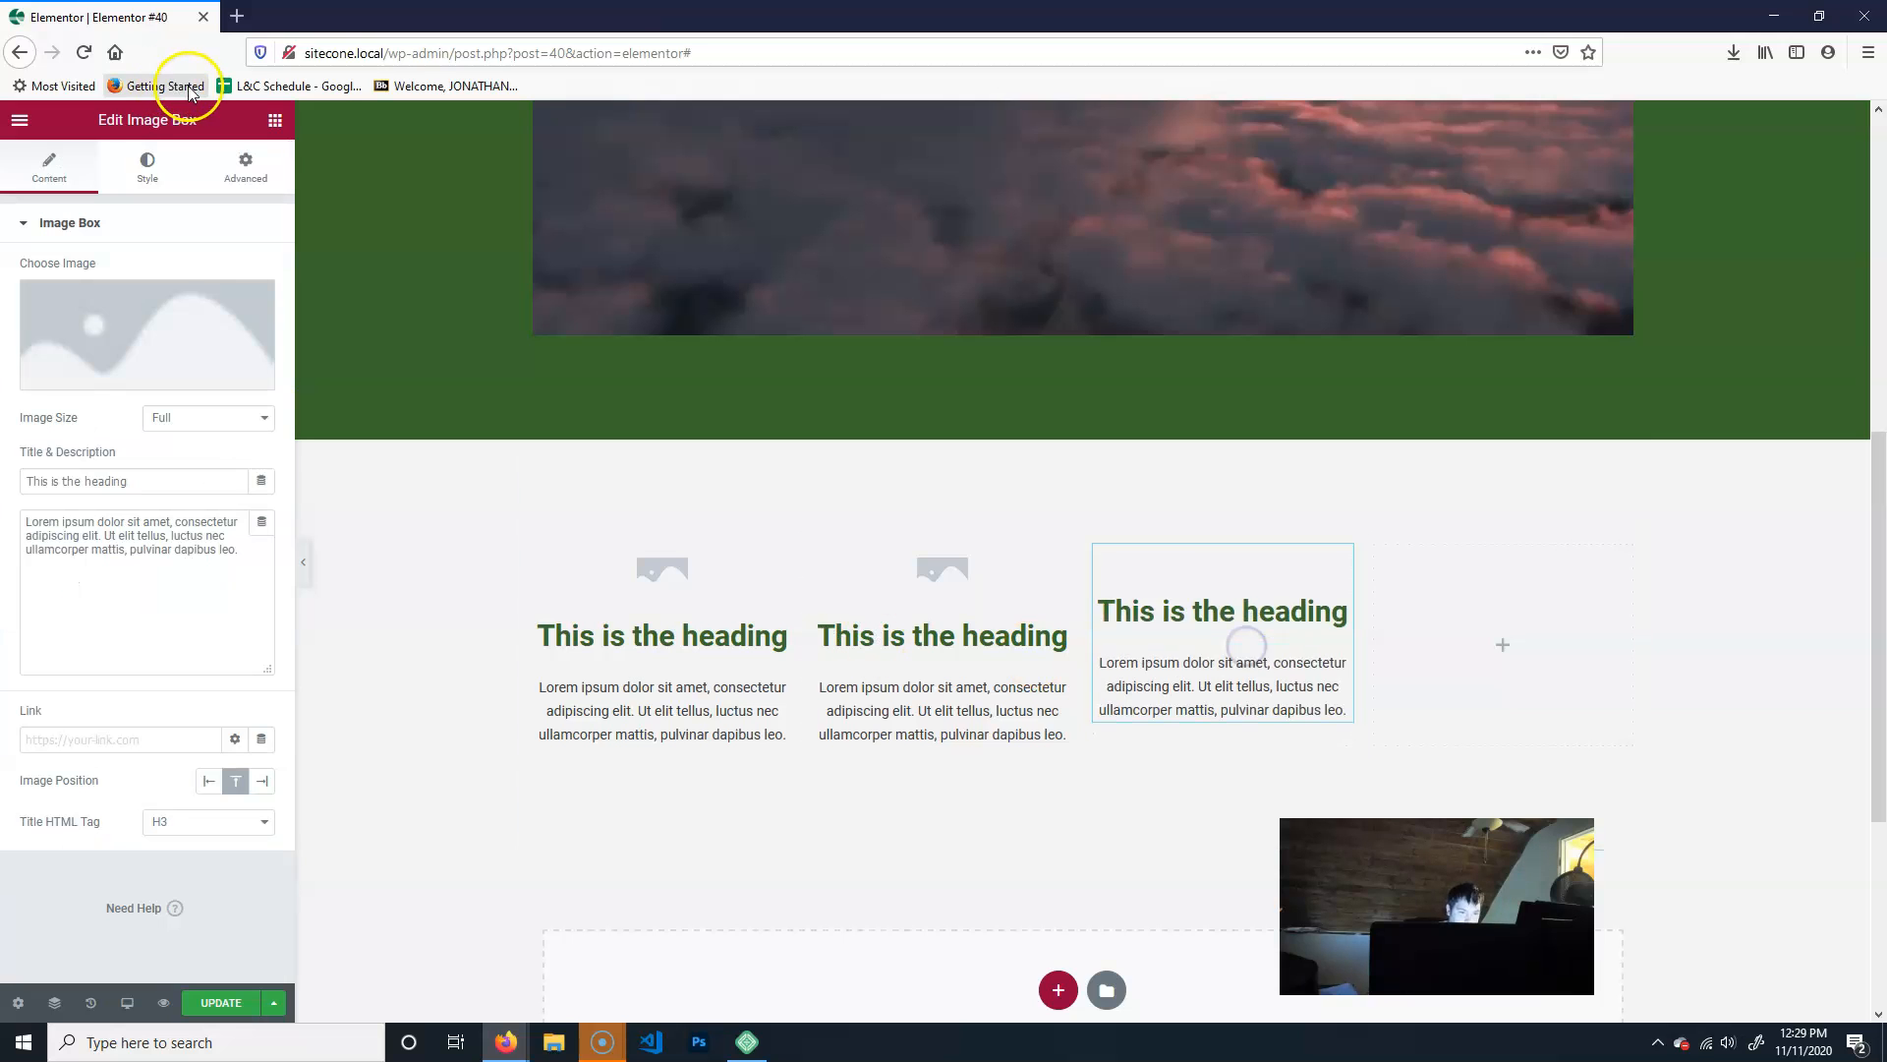
left_click(275, 120)
left_click_drag(68, 858, 1495, 662)
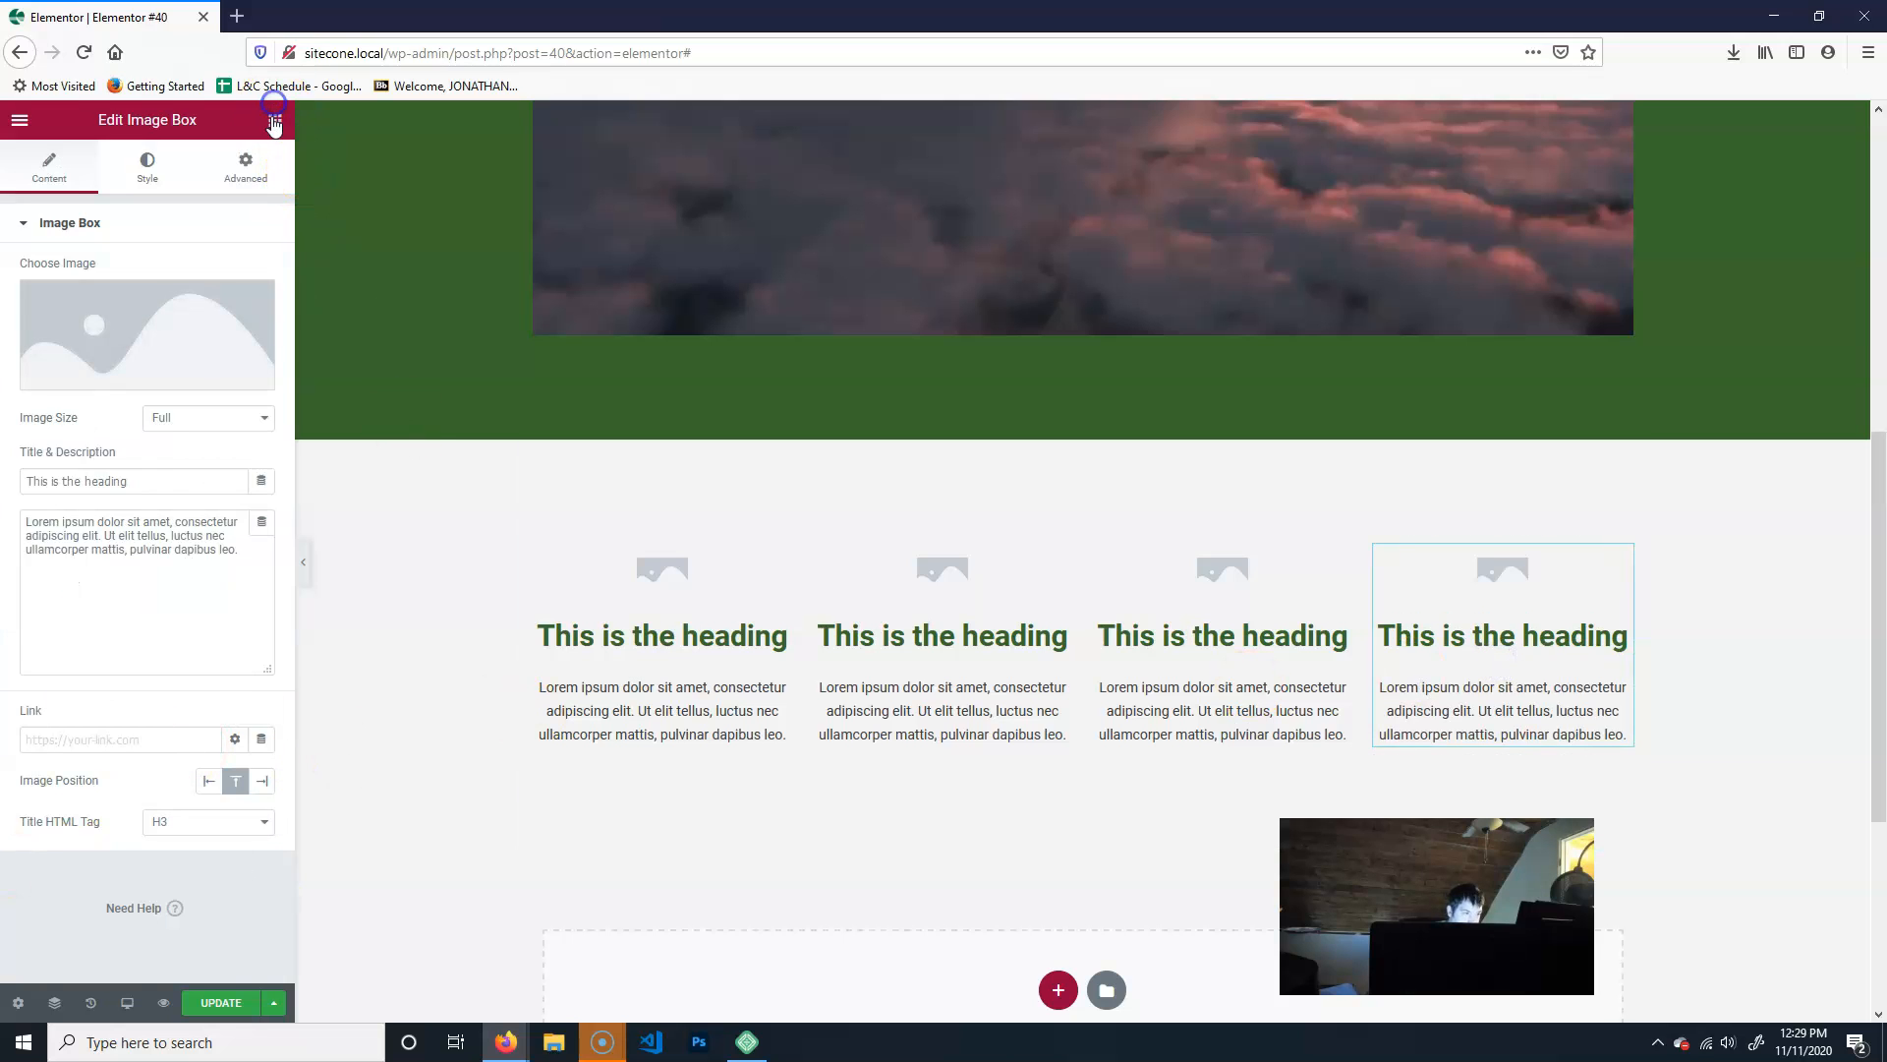
- Add a Star Rating widget under the first column's image box, with a rating of 5.8 and centered alignment
left_click(275, 120)
scroll(130, 780, "down", 2)
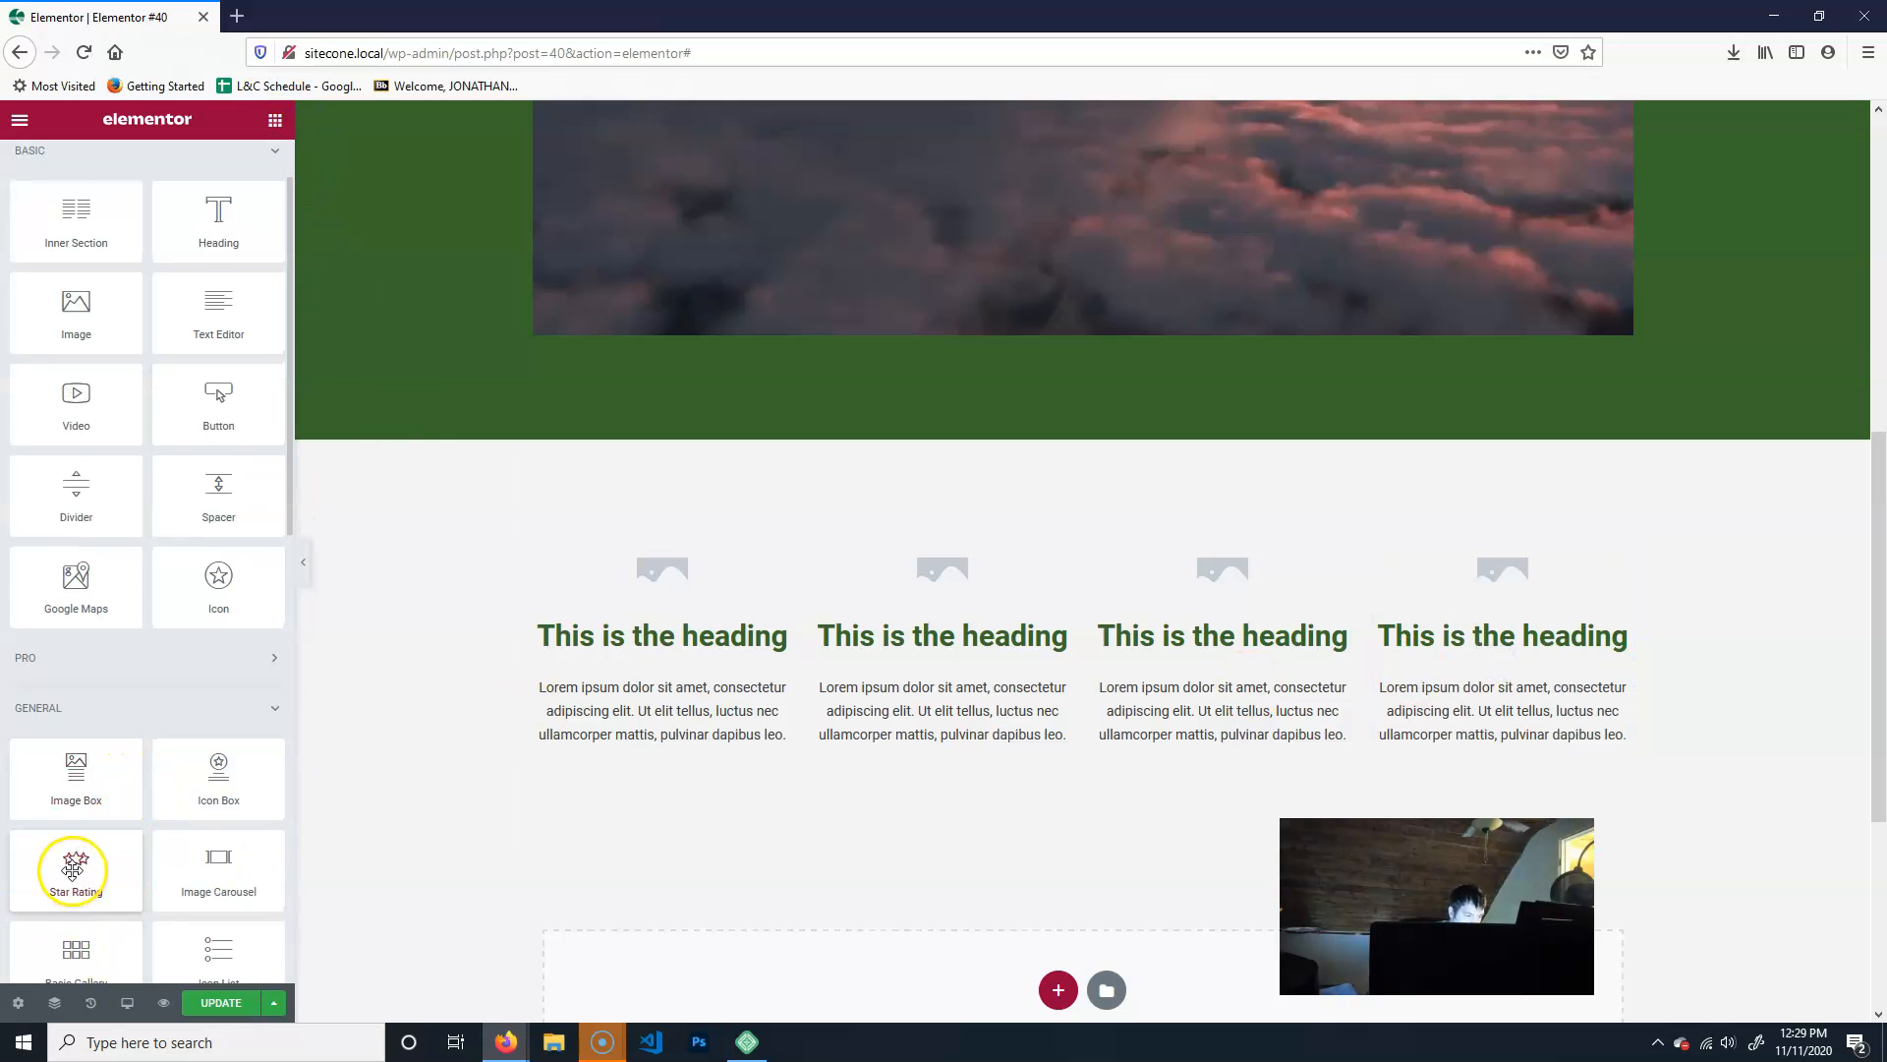
left_click_drag(72, 867, 664, 762)
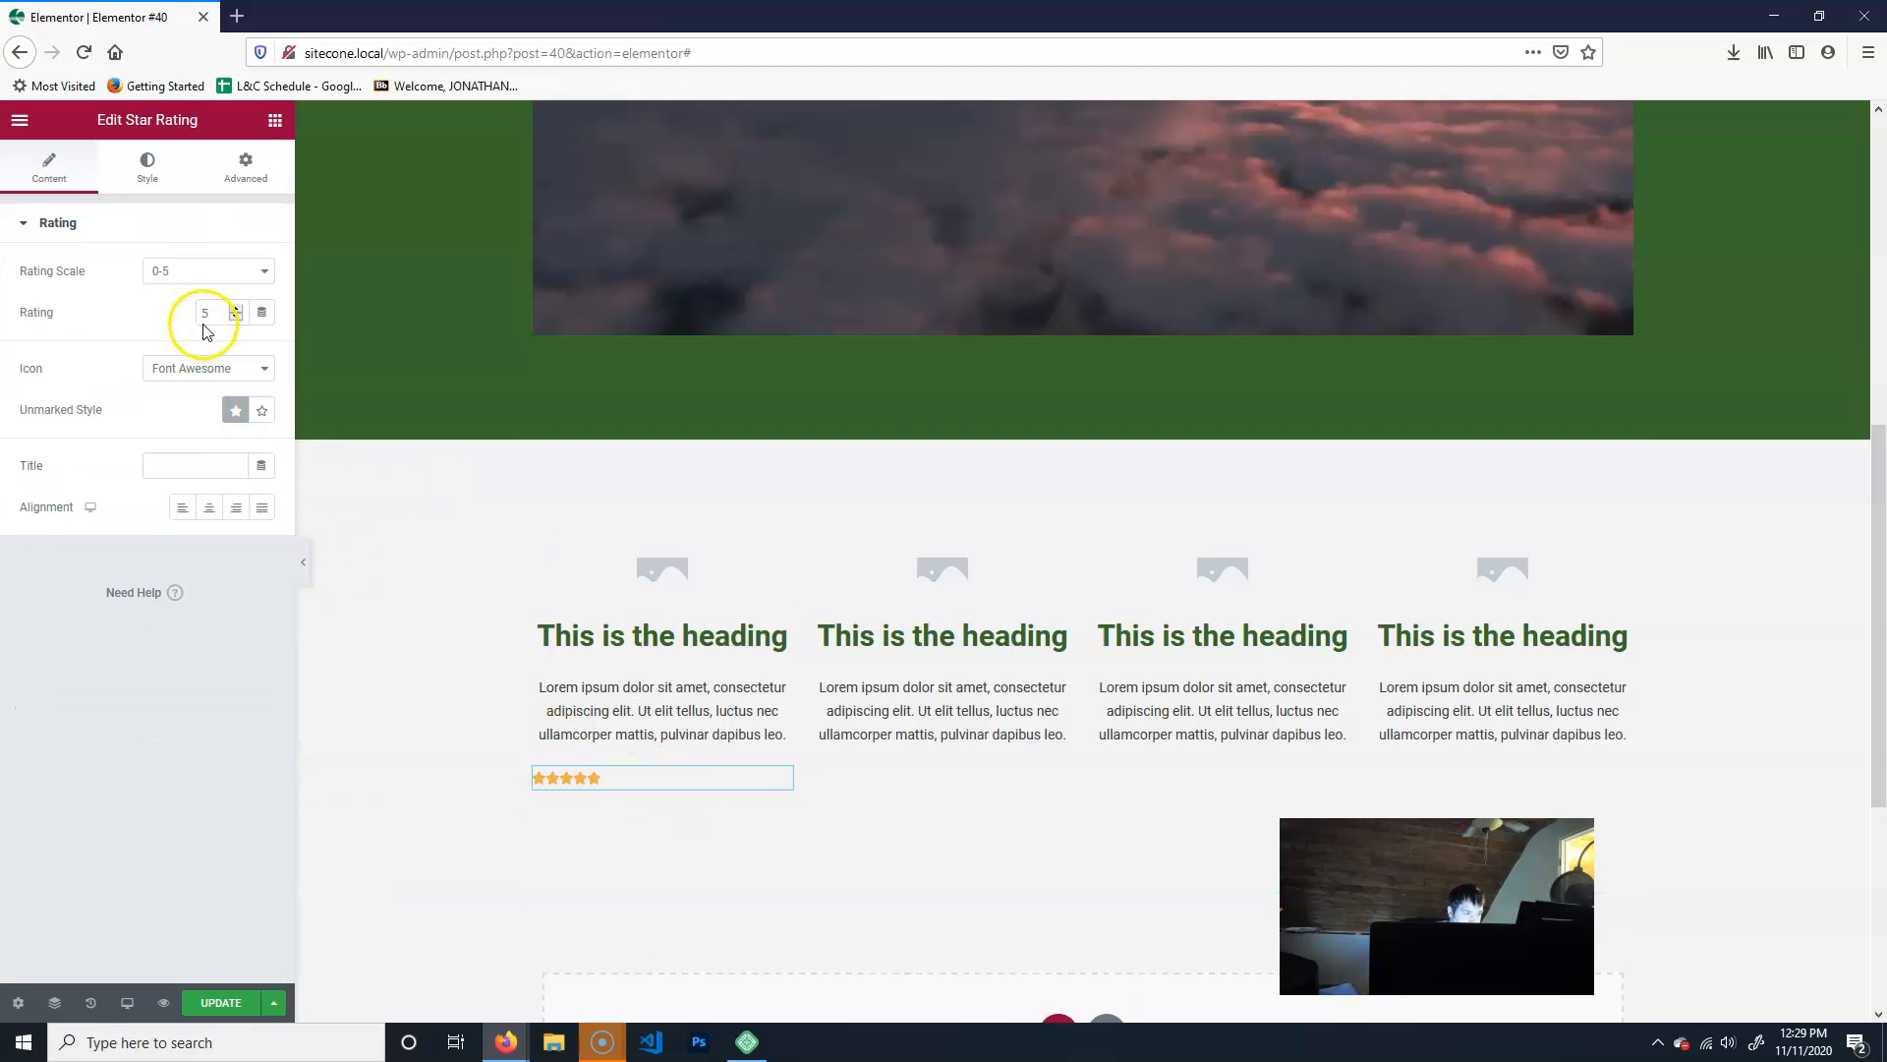
left_click(256, 263)
left_click(192, 800)
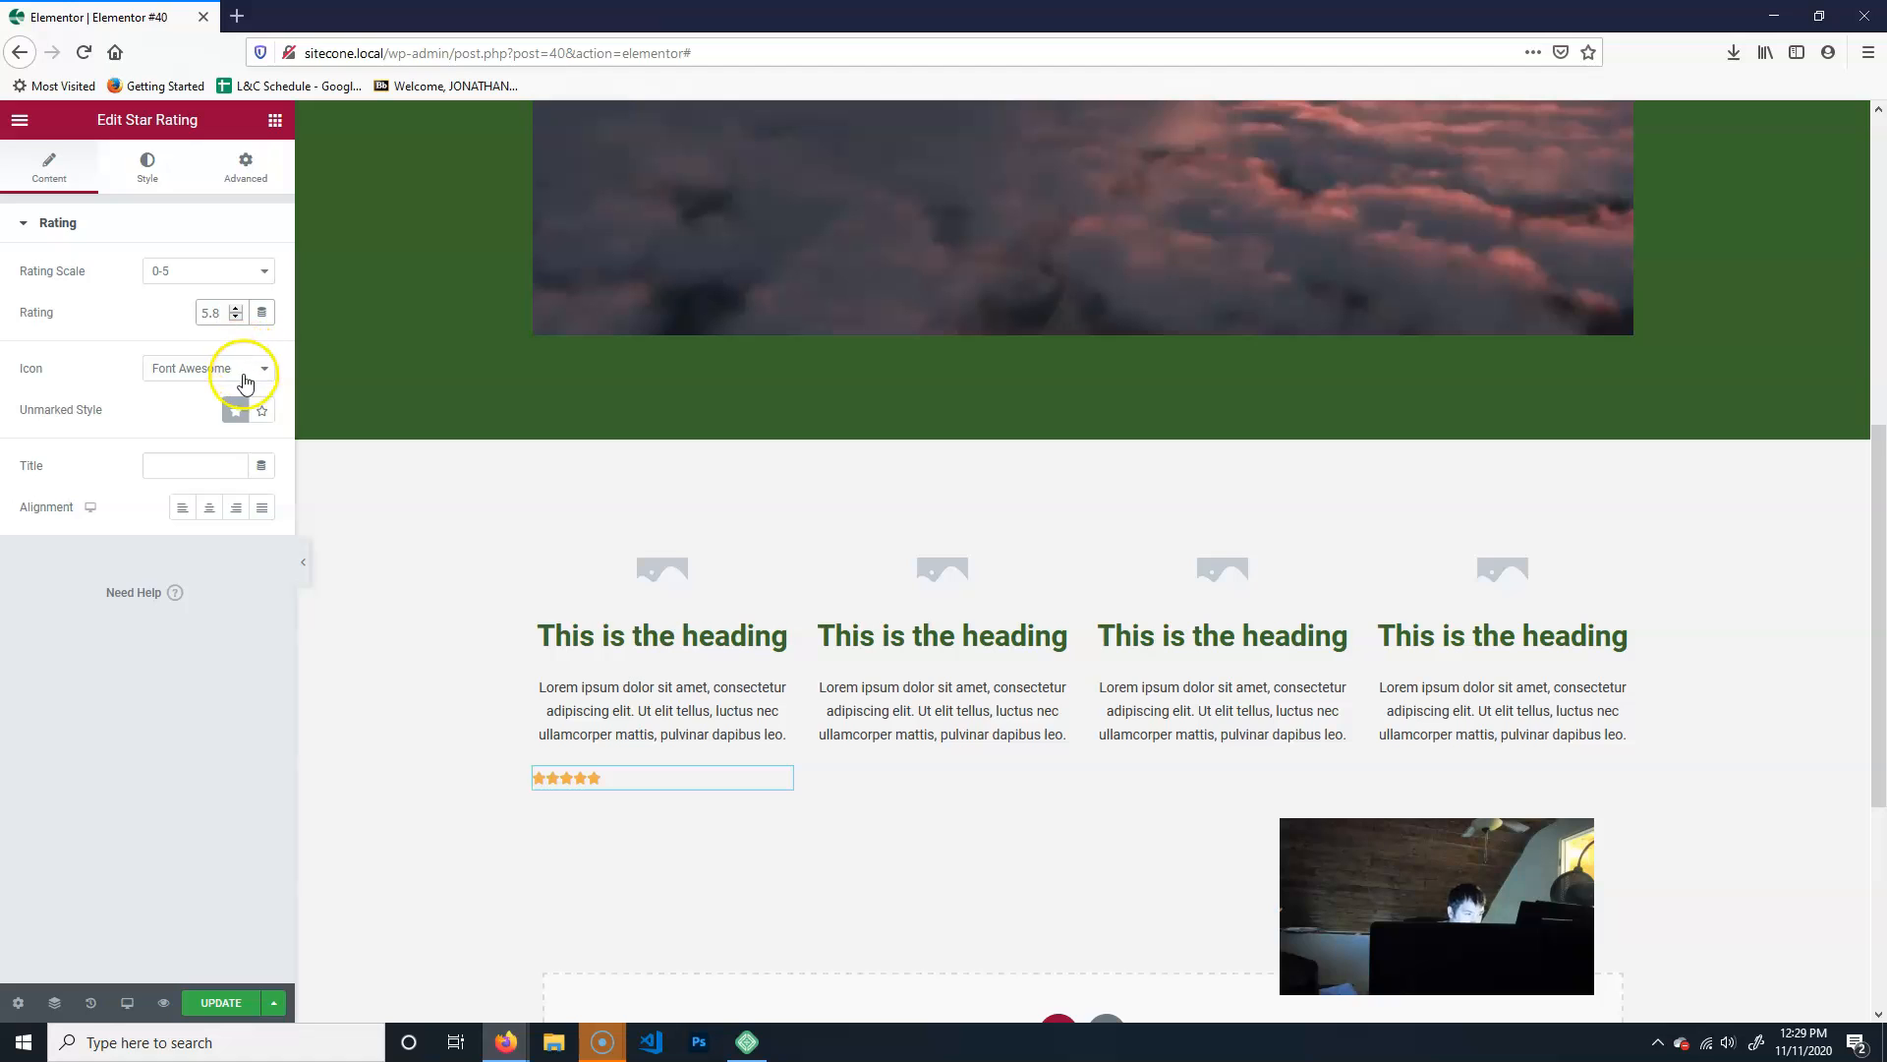
left_click(211, 508)
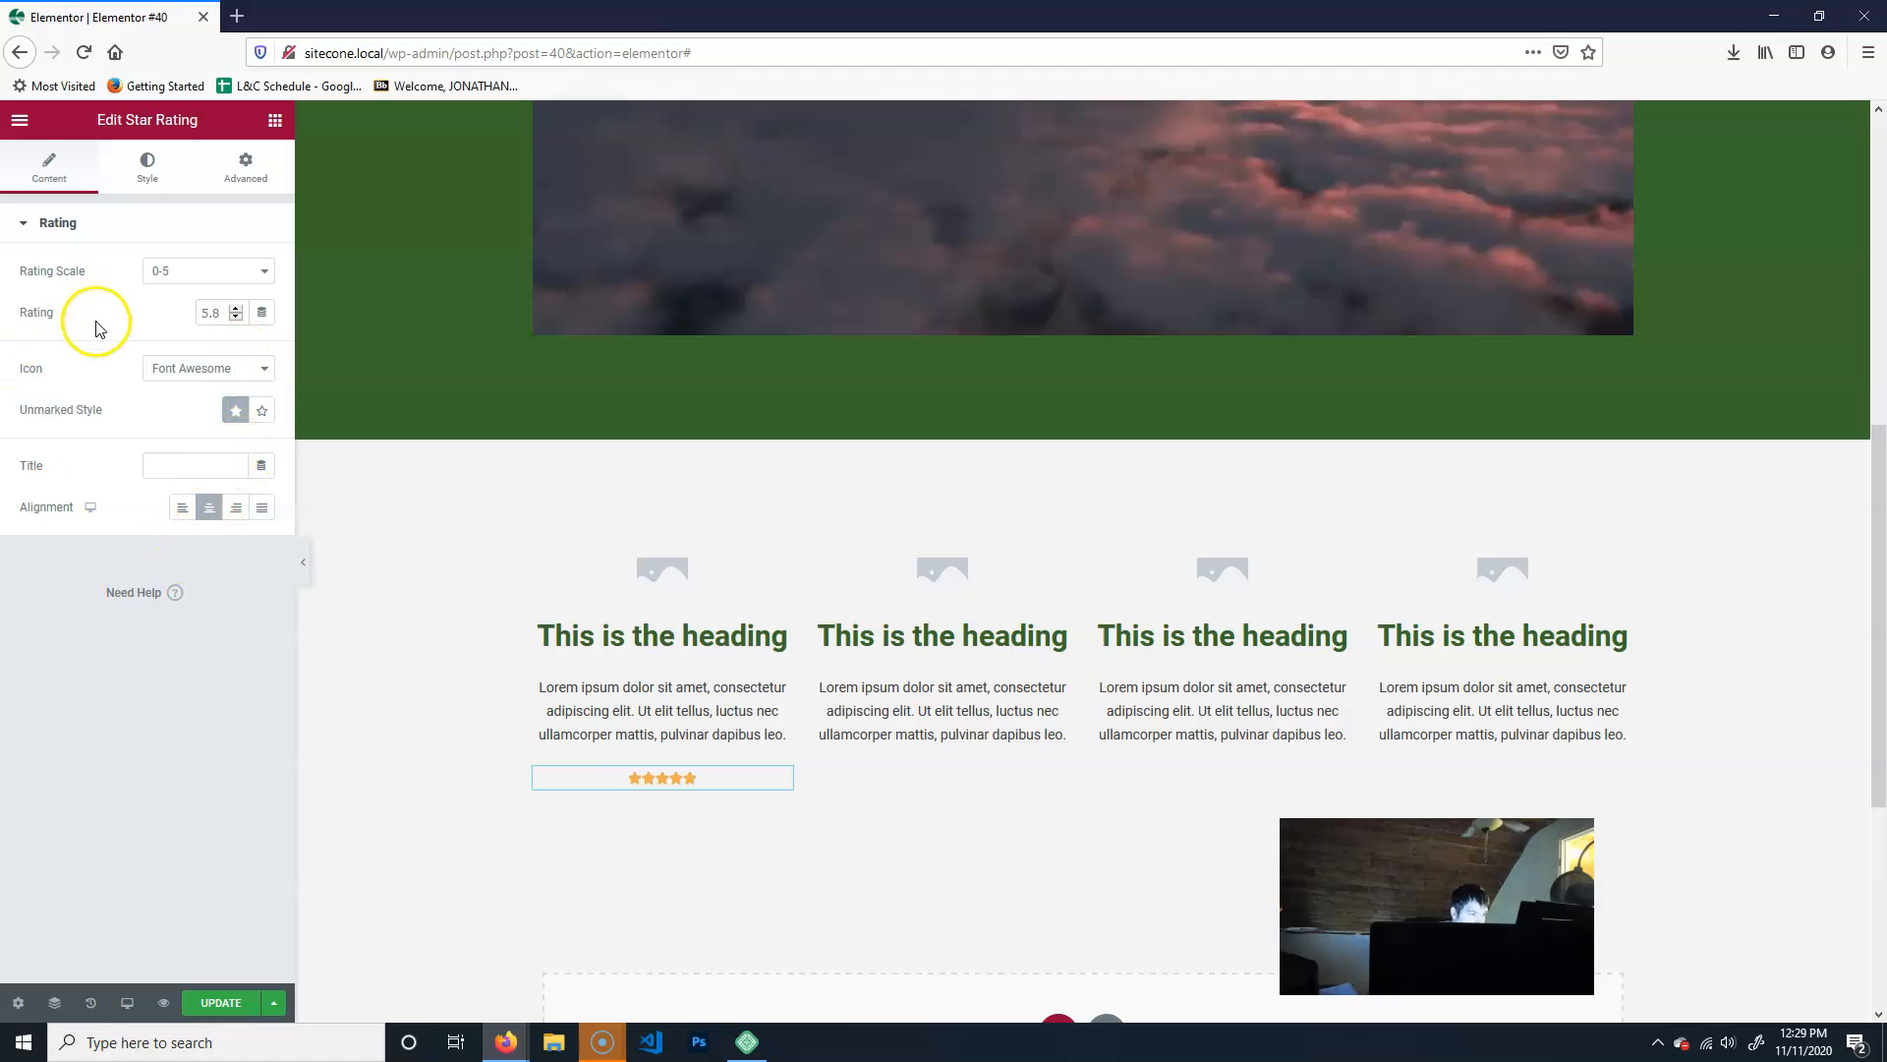
- Set the star size of the first column's Star Rating to 40
left_click(138, 173)
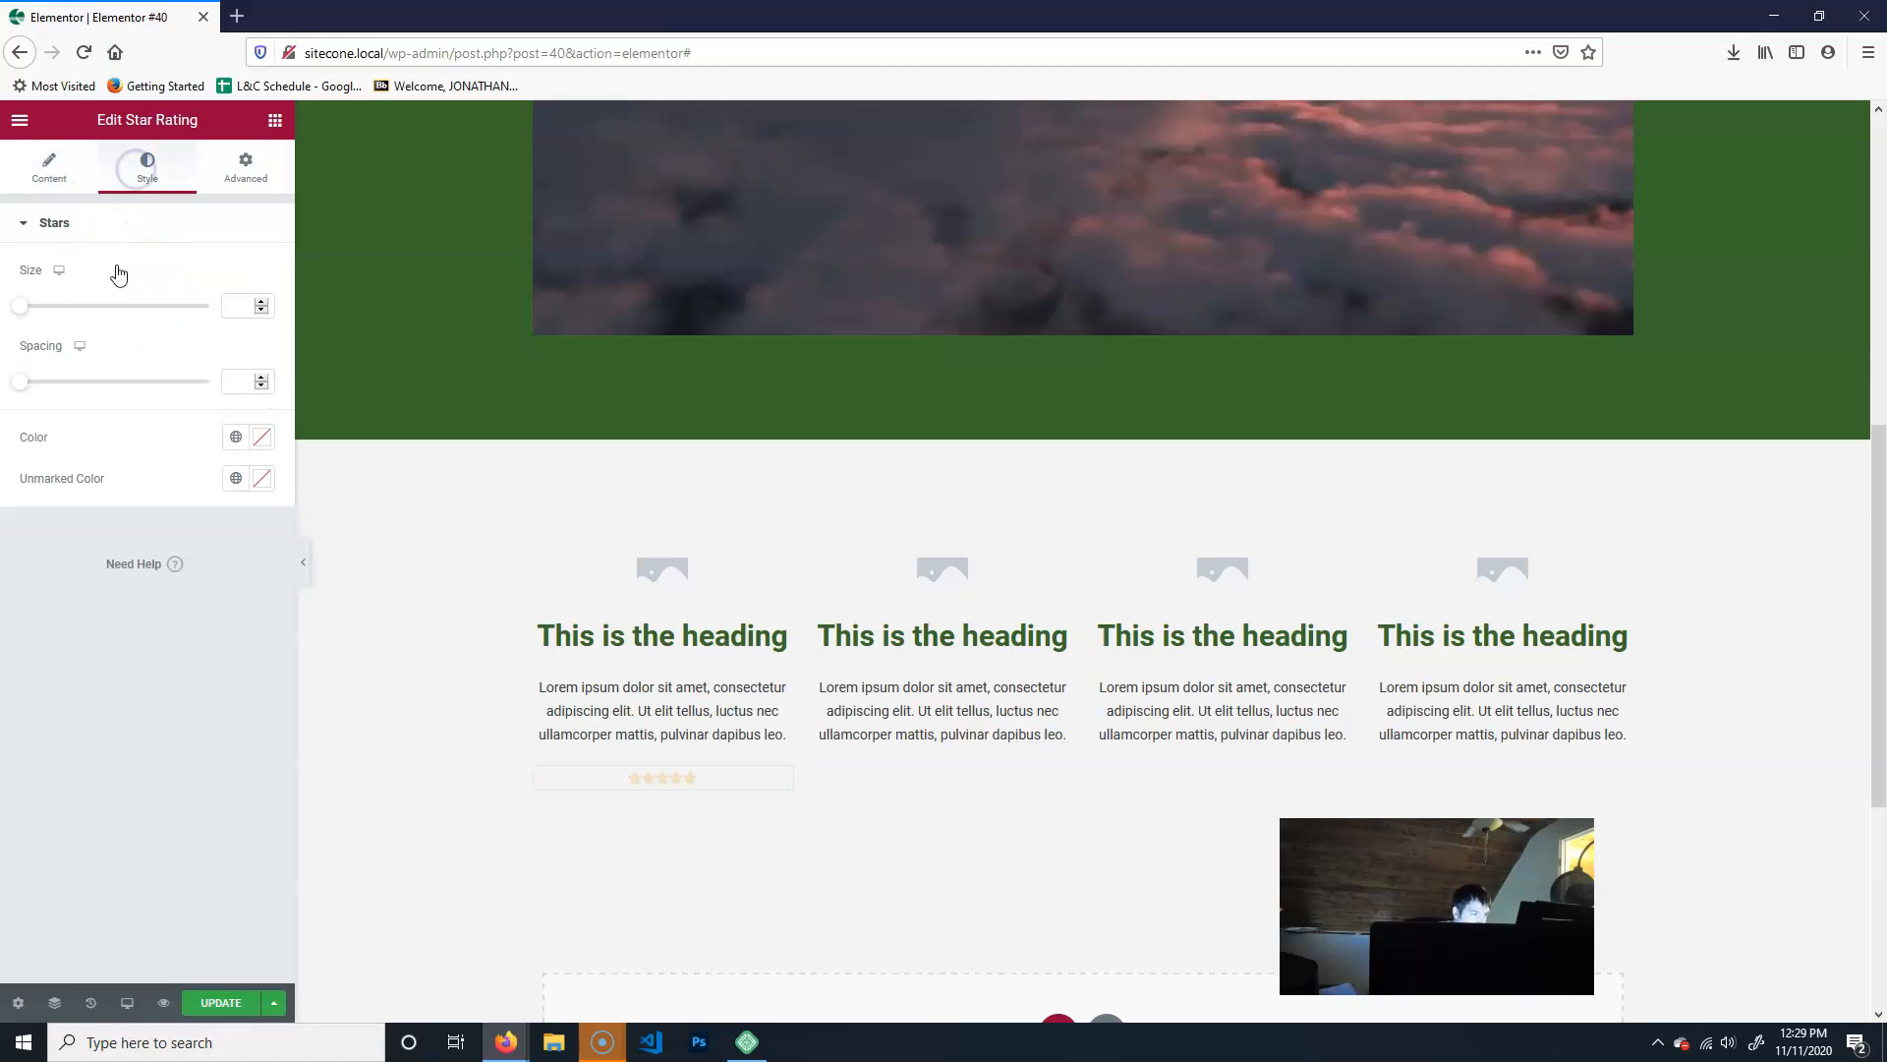
left_click_drag(37, 311, 94, 312)
left_click(581, 818)
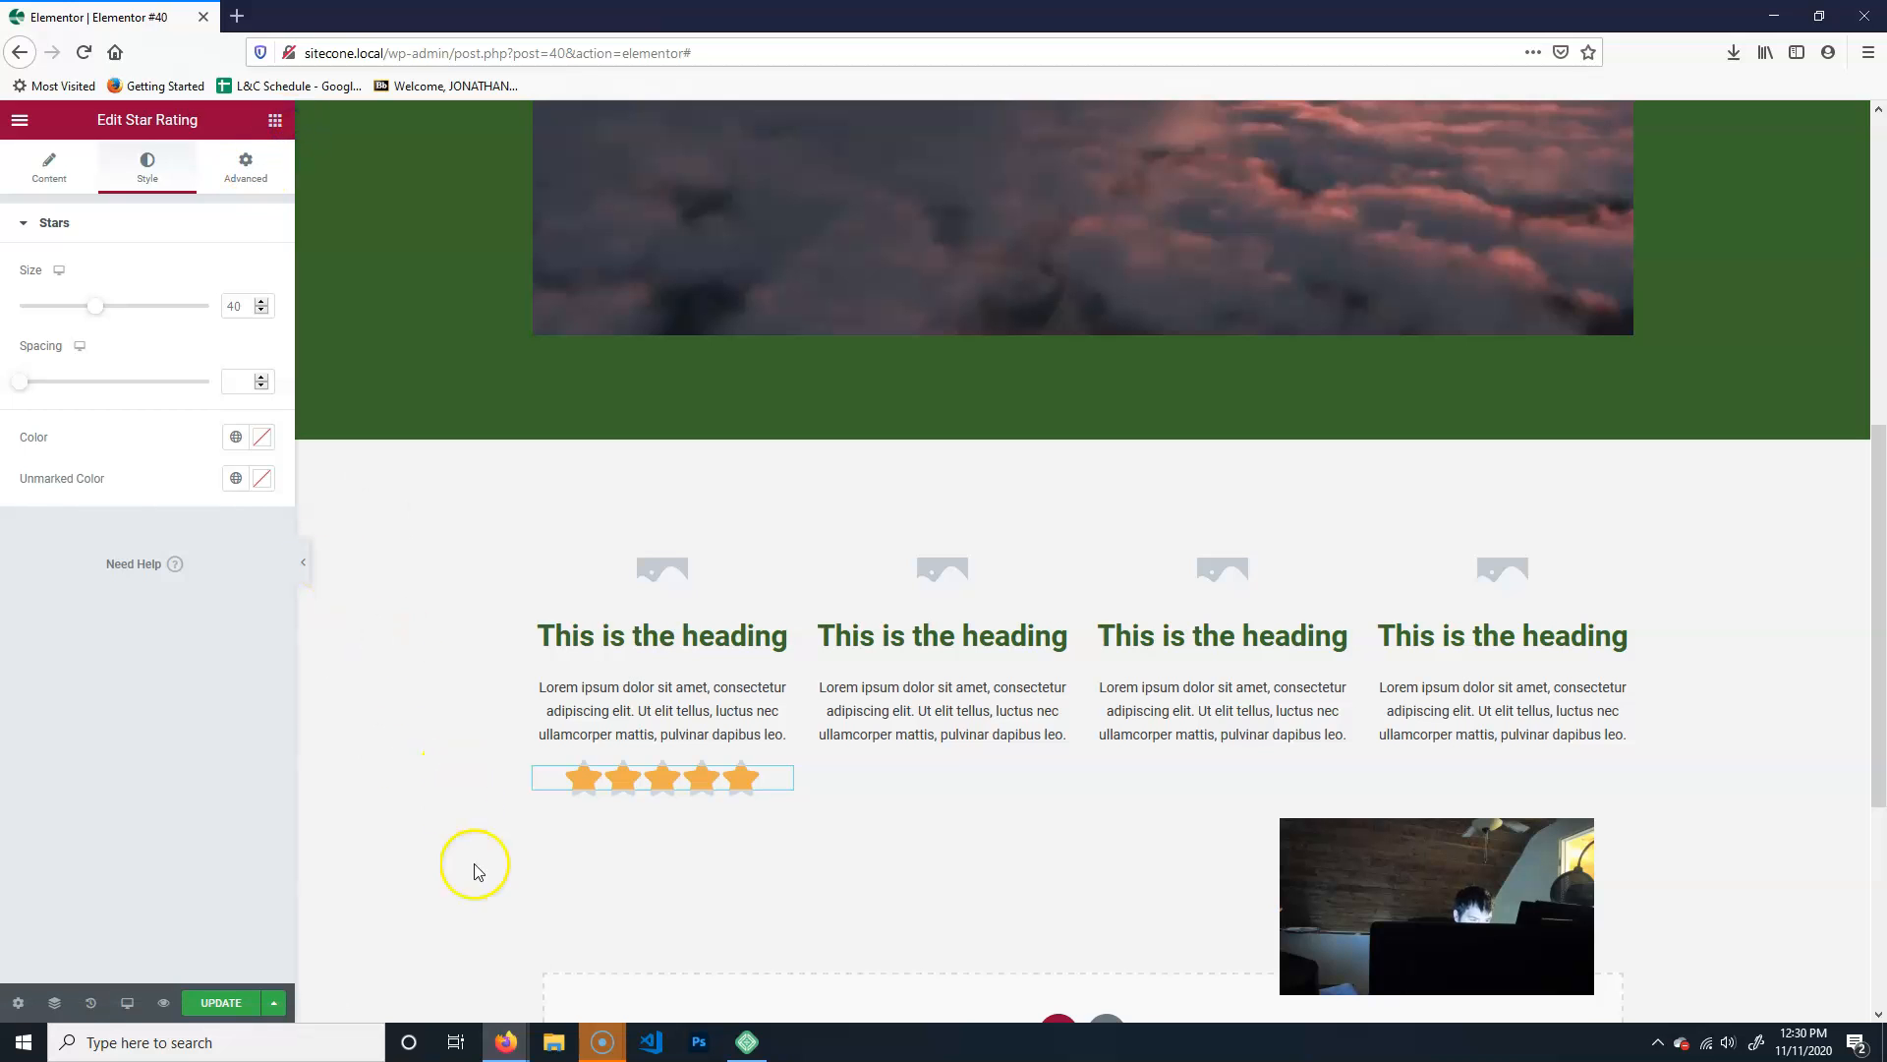
left_click(496, 946)
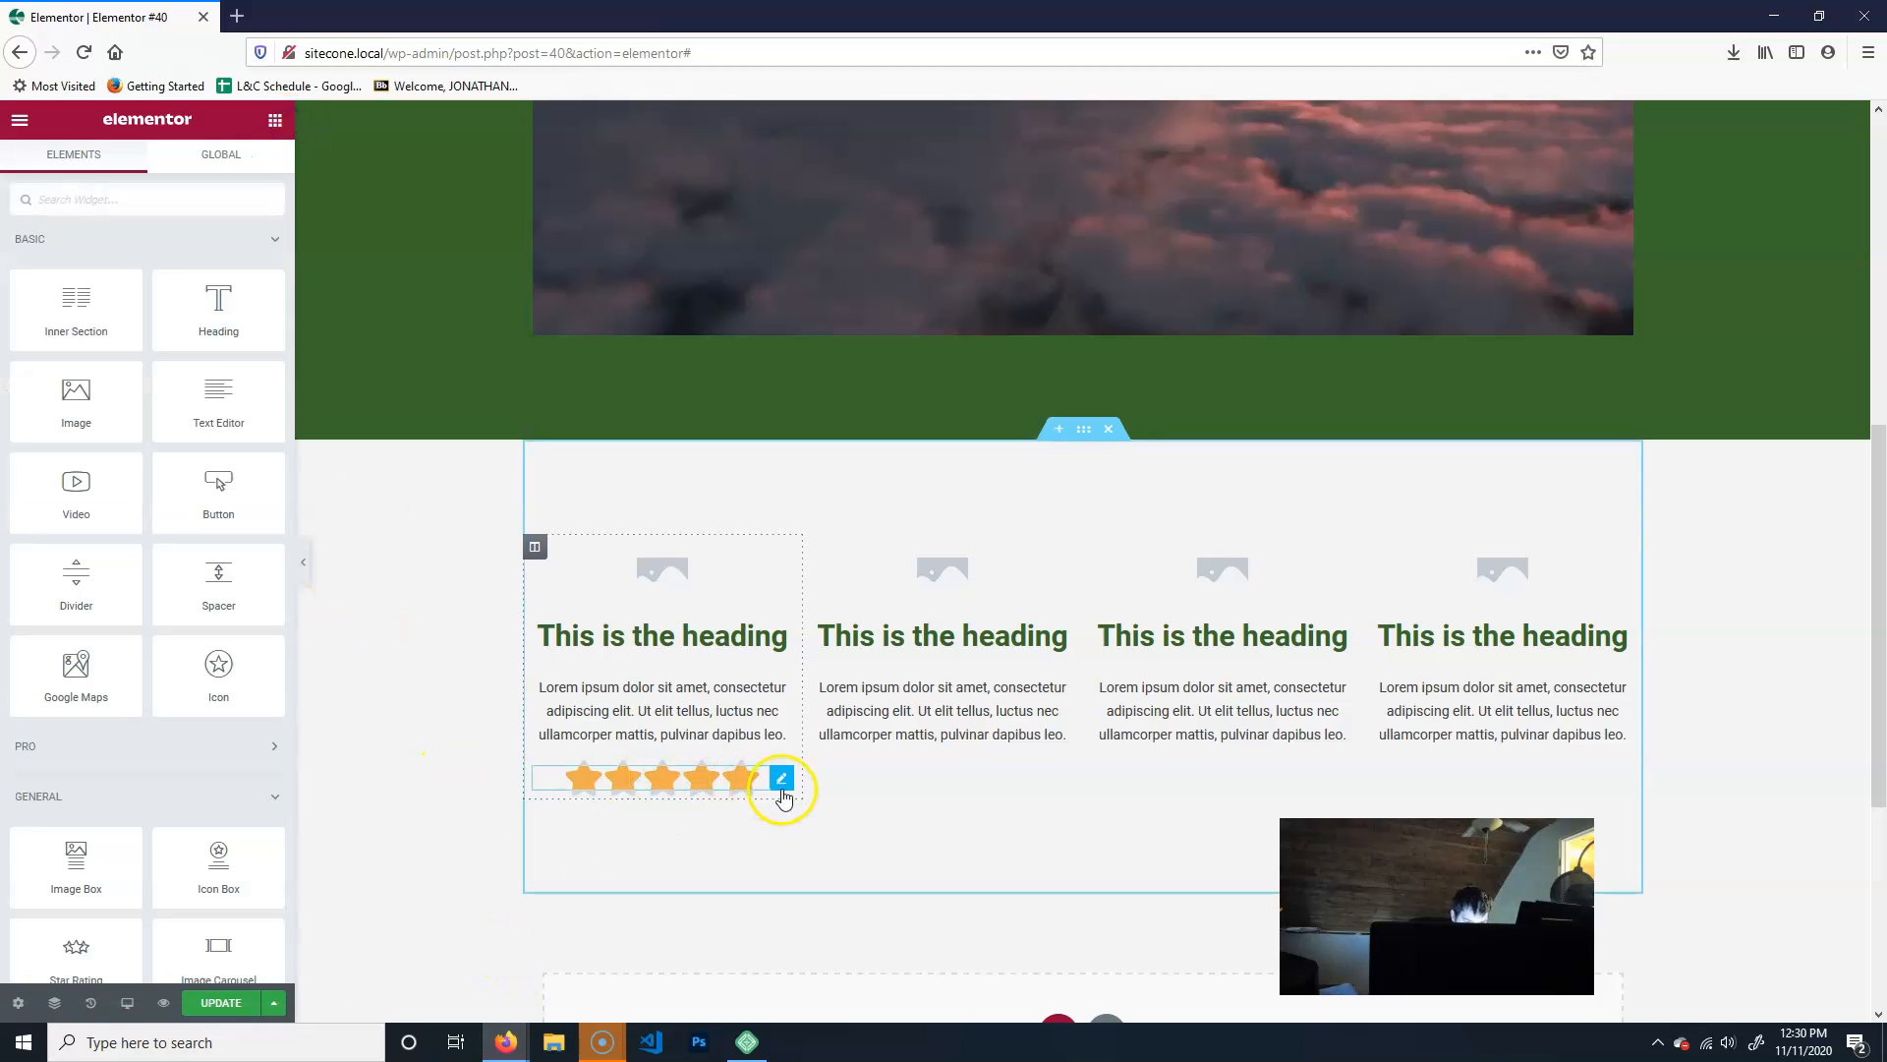
- Duplicate the Star Rating twice and move the copies under the image boxes in the second and third columns
right_click(685, 791)
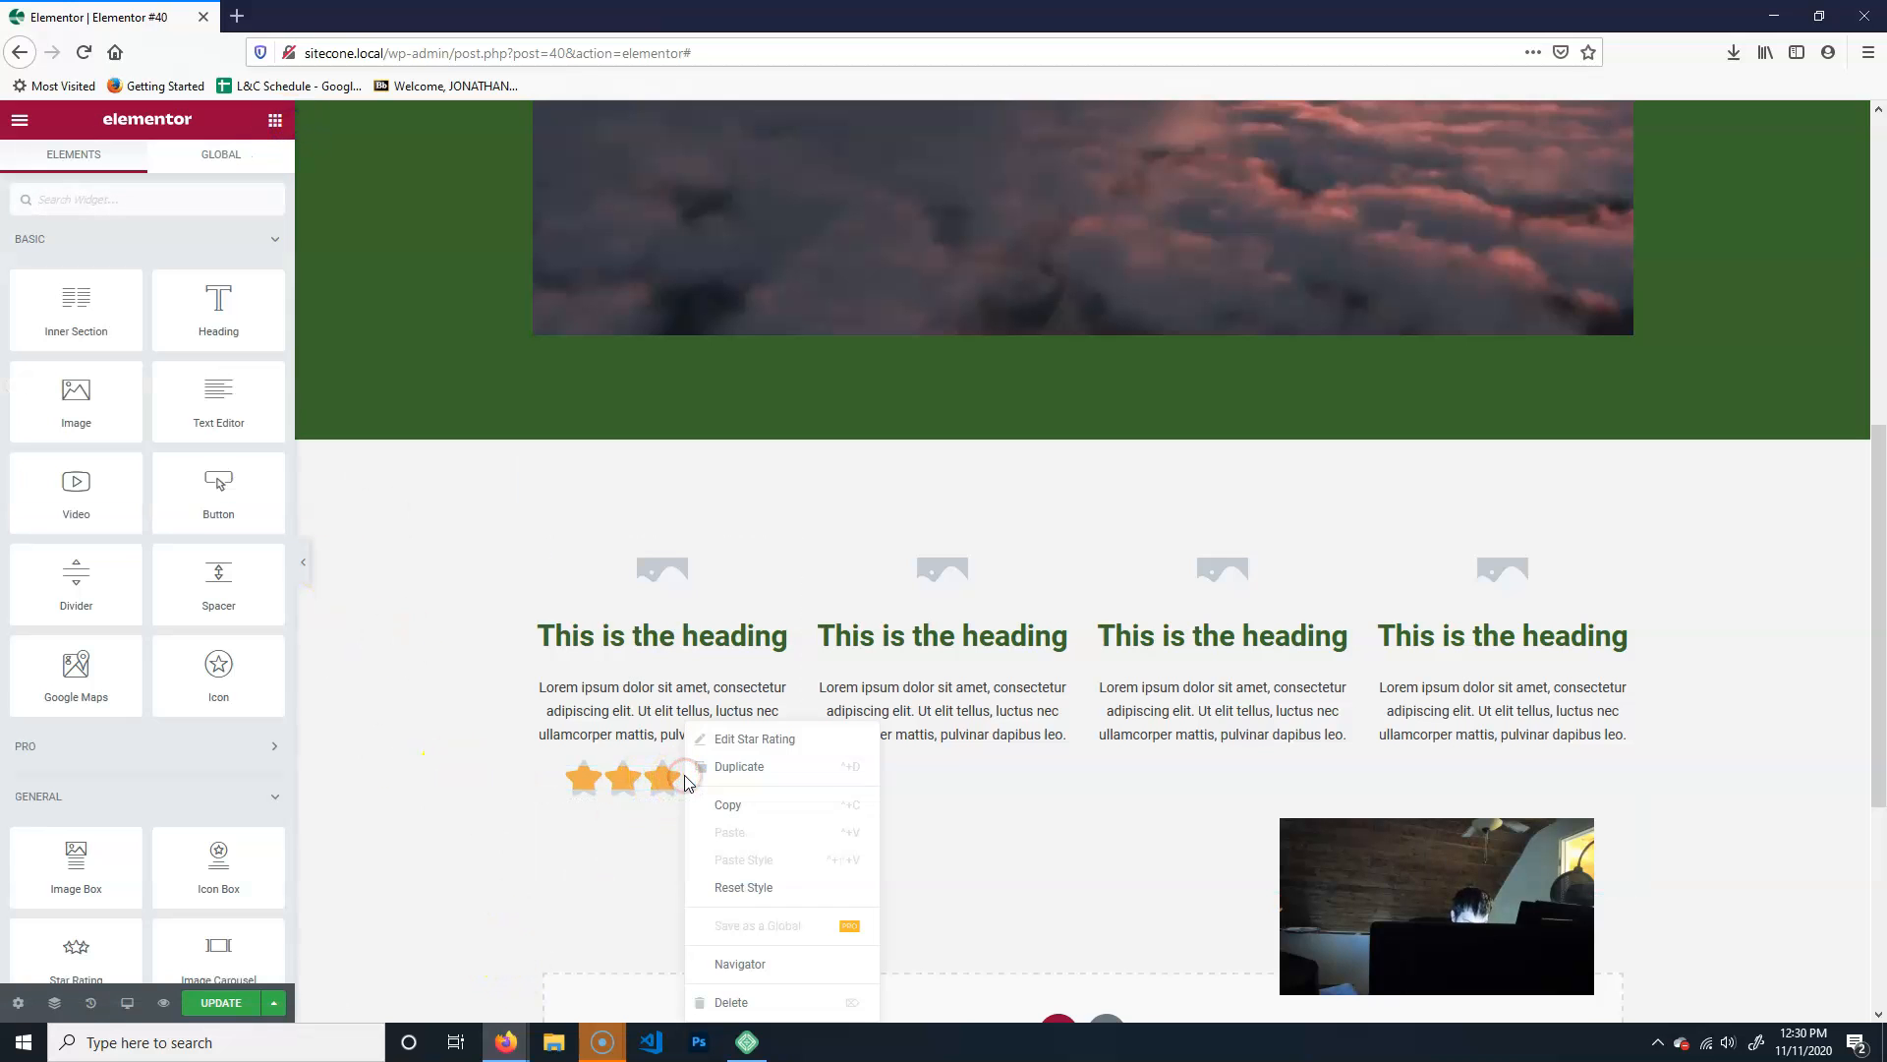
left_click(736, 764)
right_click(663, 823)
left_click(764, 772)
left_click_drag(622, 858, 934, 782)
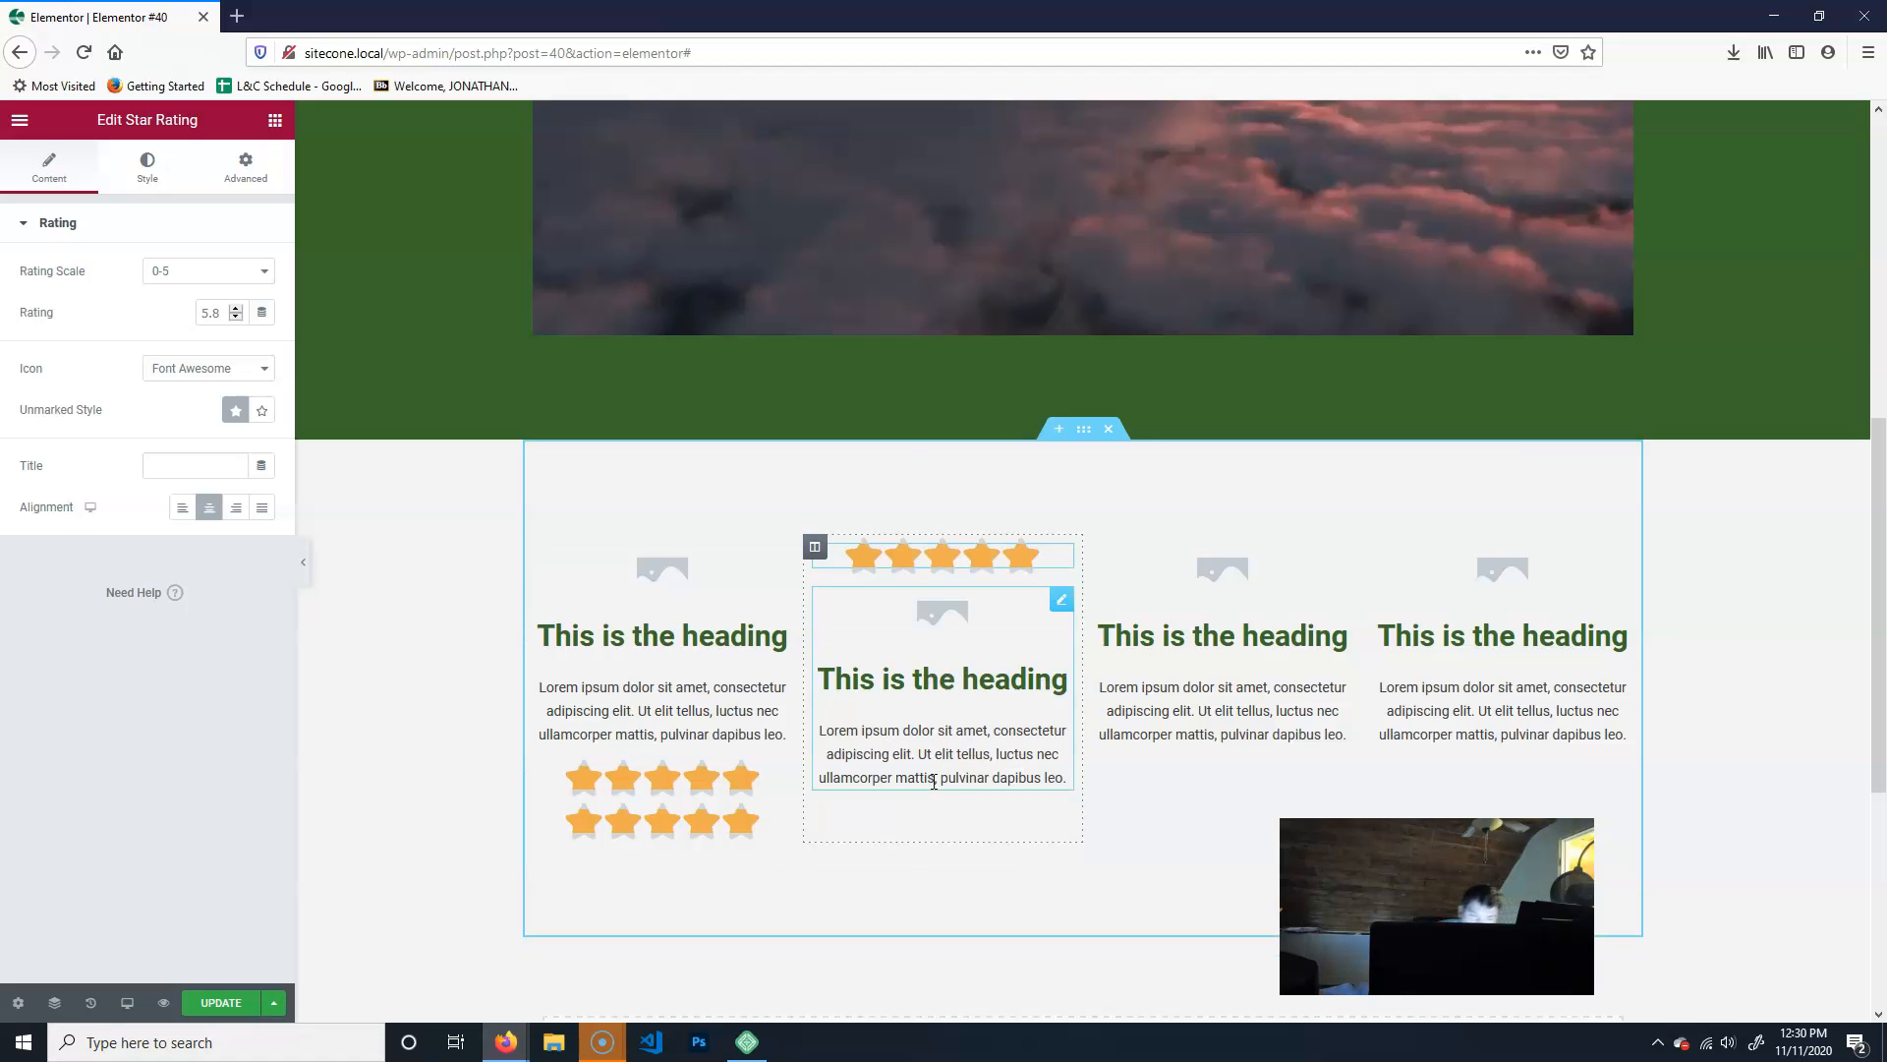
left_click_drag(910, 556, 911, 783)
left_click_drag(661, 821, 1211, 762)
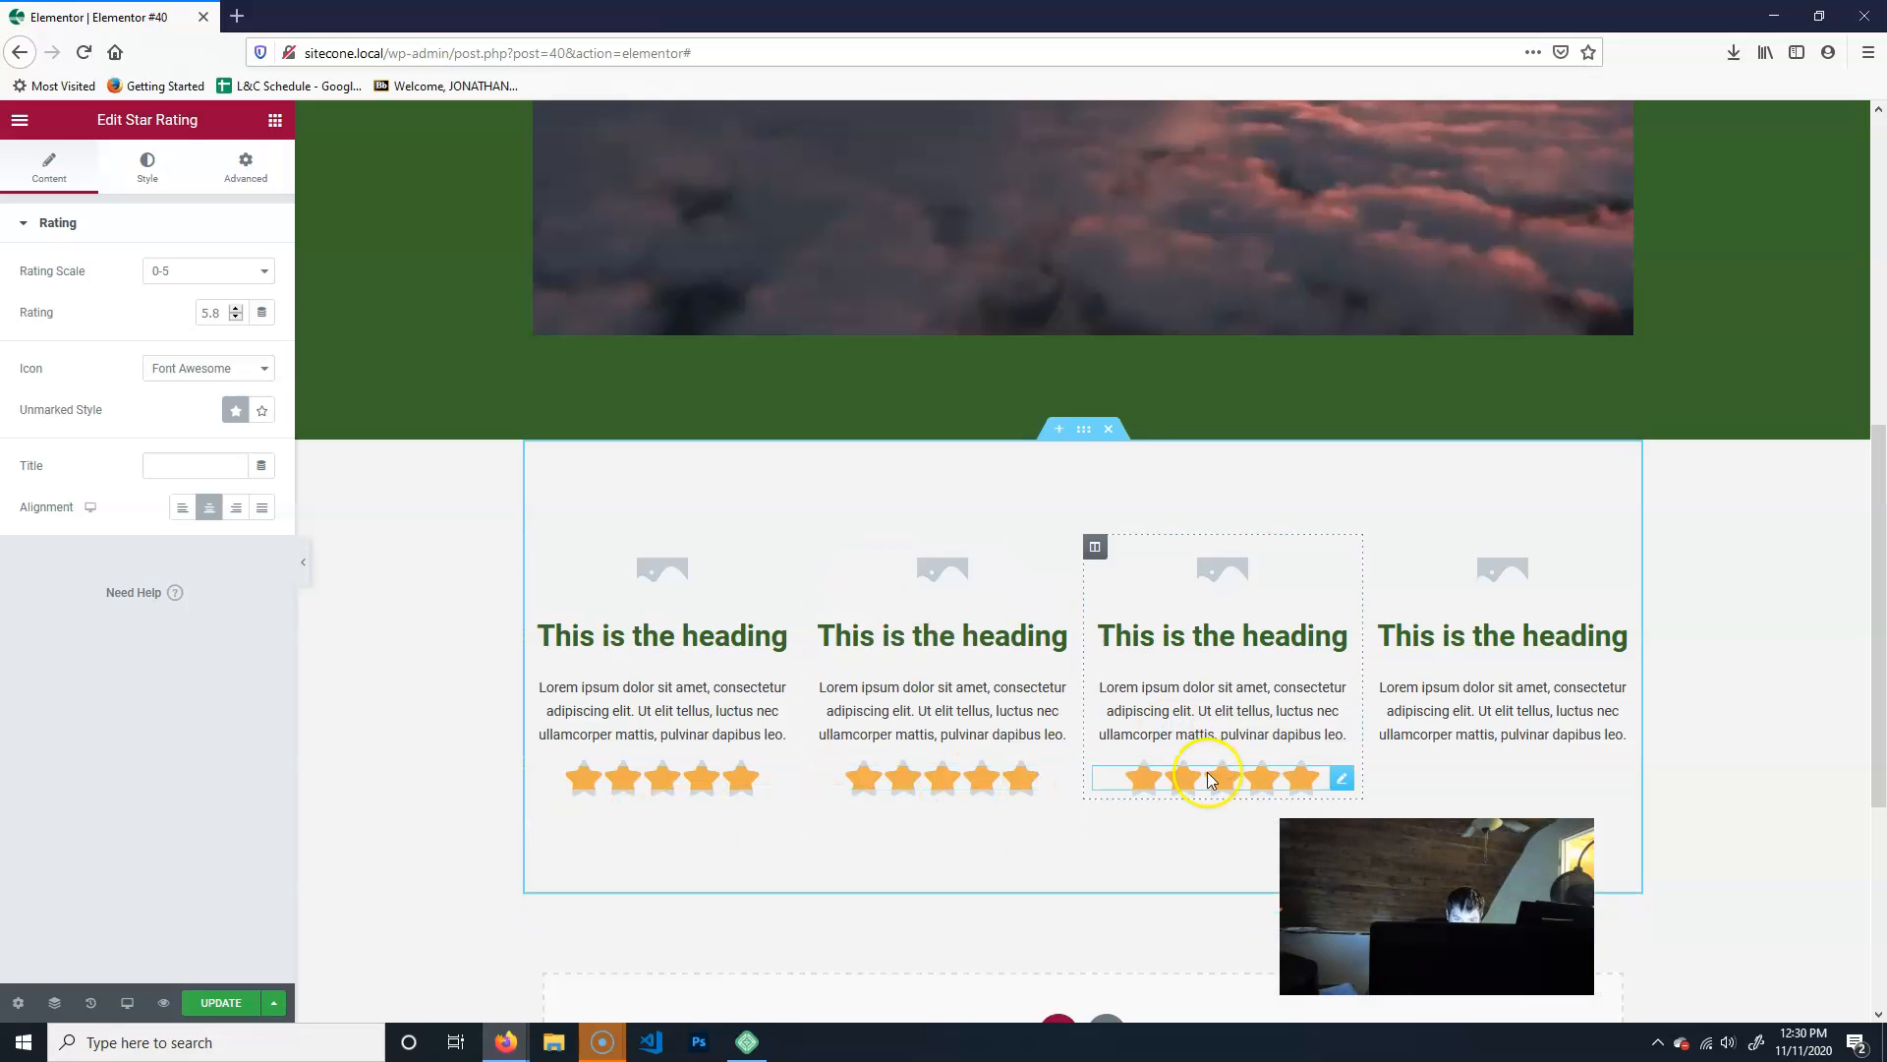
- Duplicate the third column's Star Rating, move the copy under the fourth column's image box and set its rating to 4.5
right_click(1218, 782)
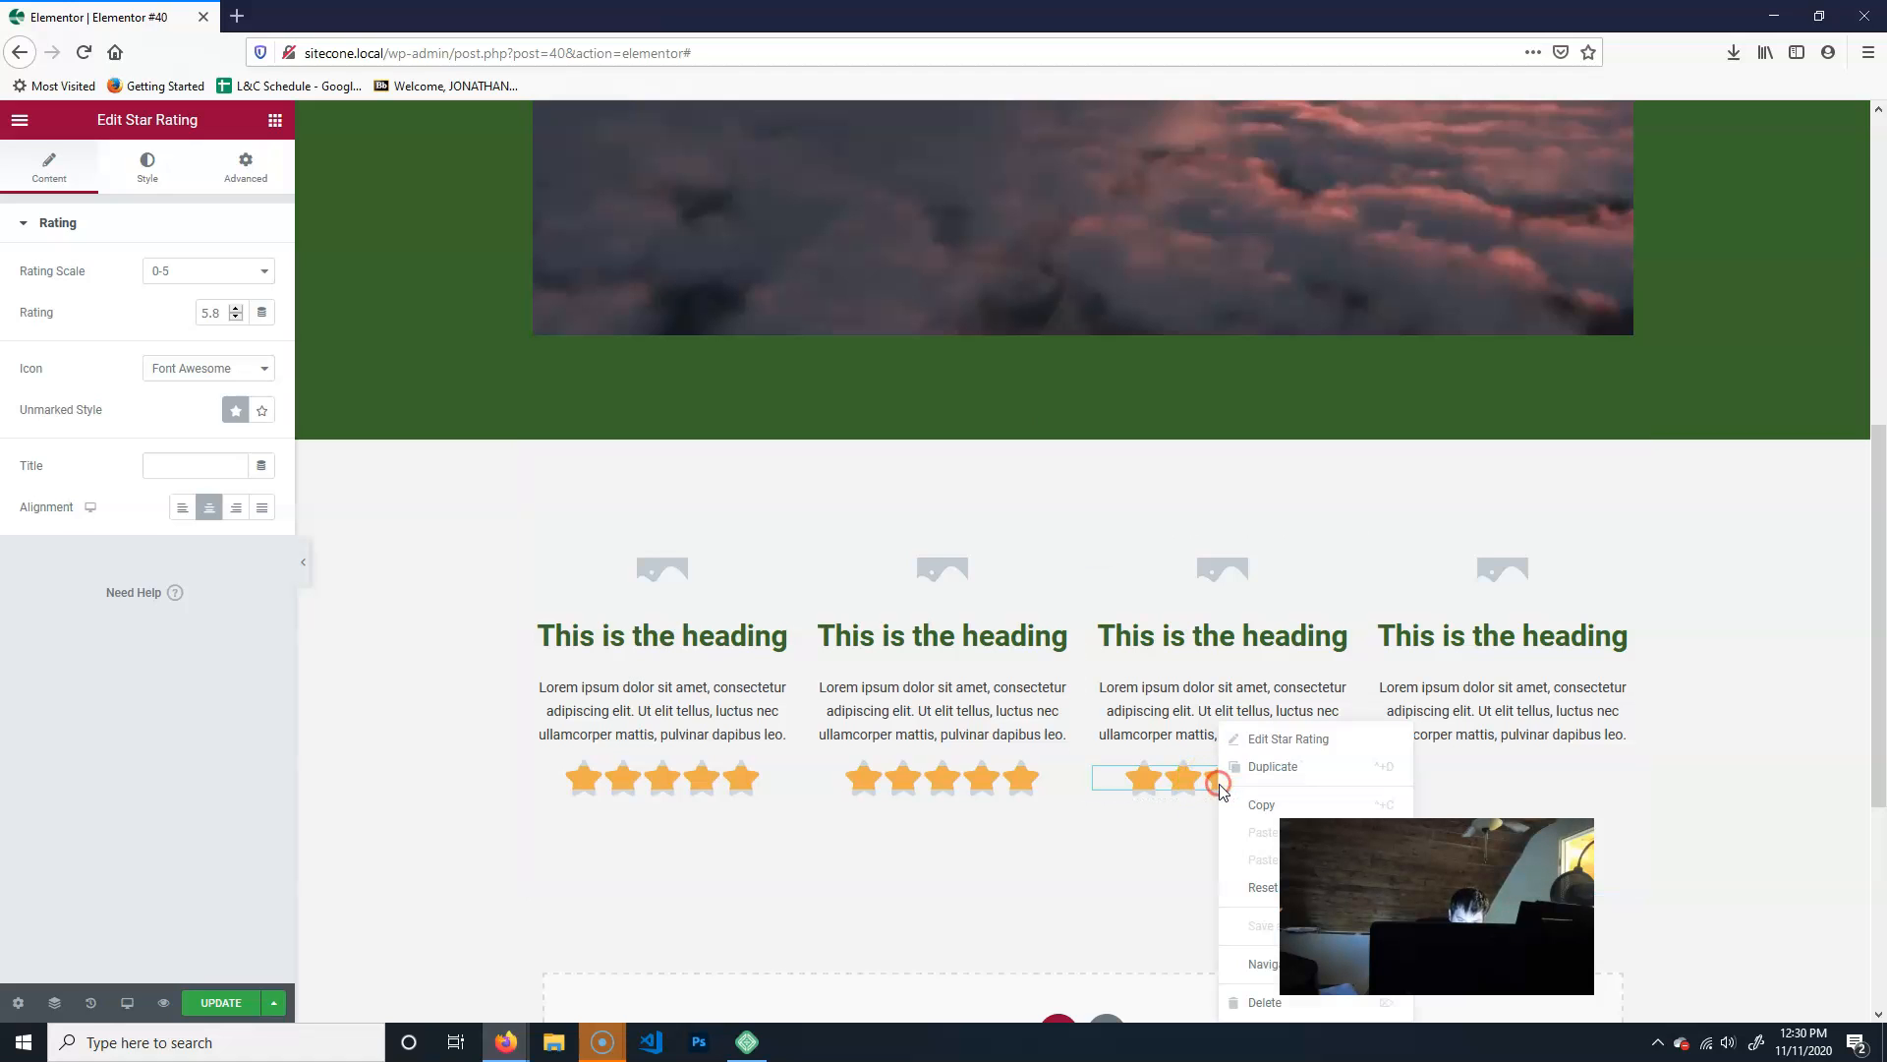
left_click(1290, 787)
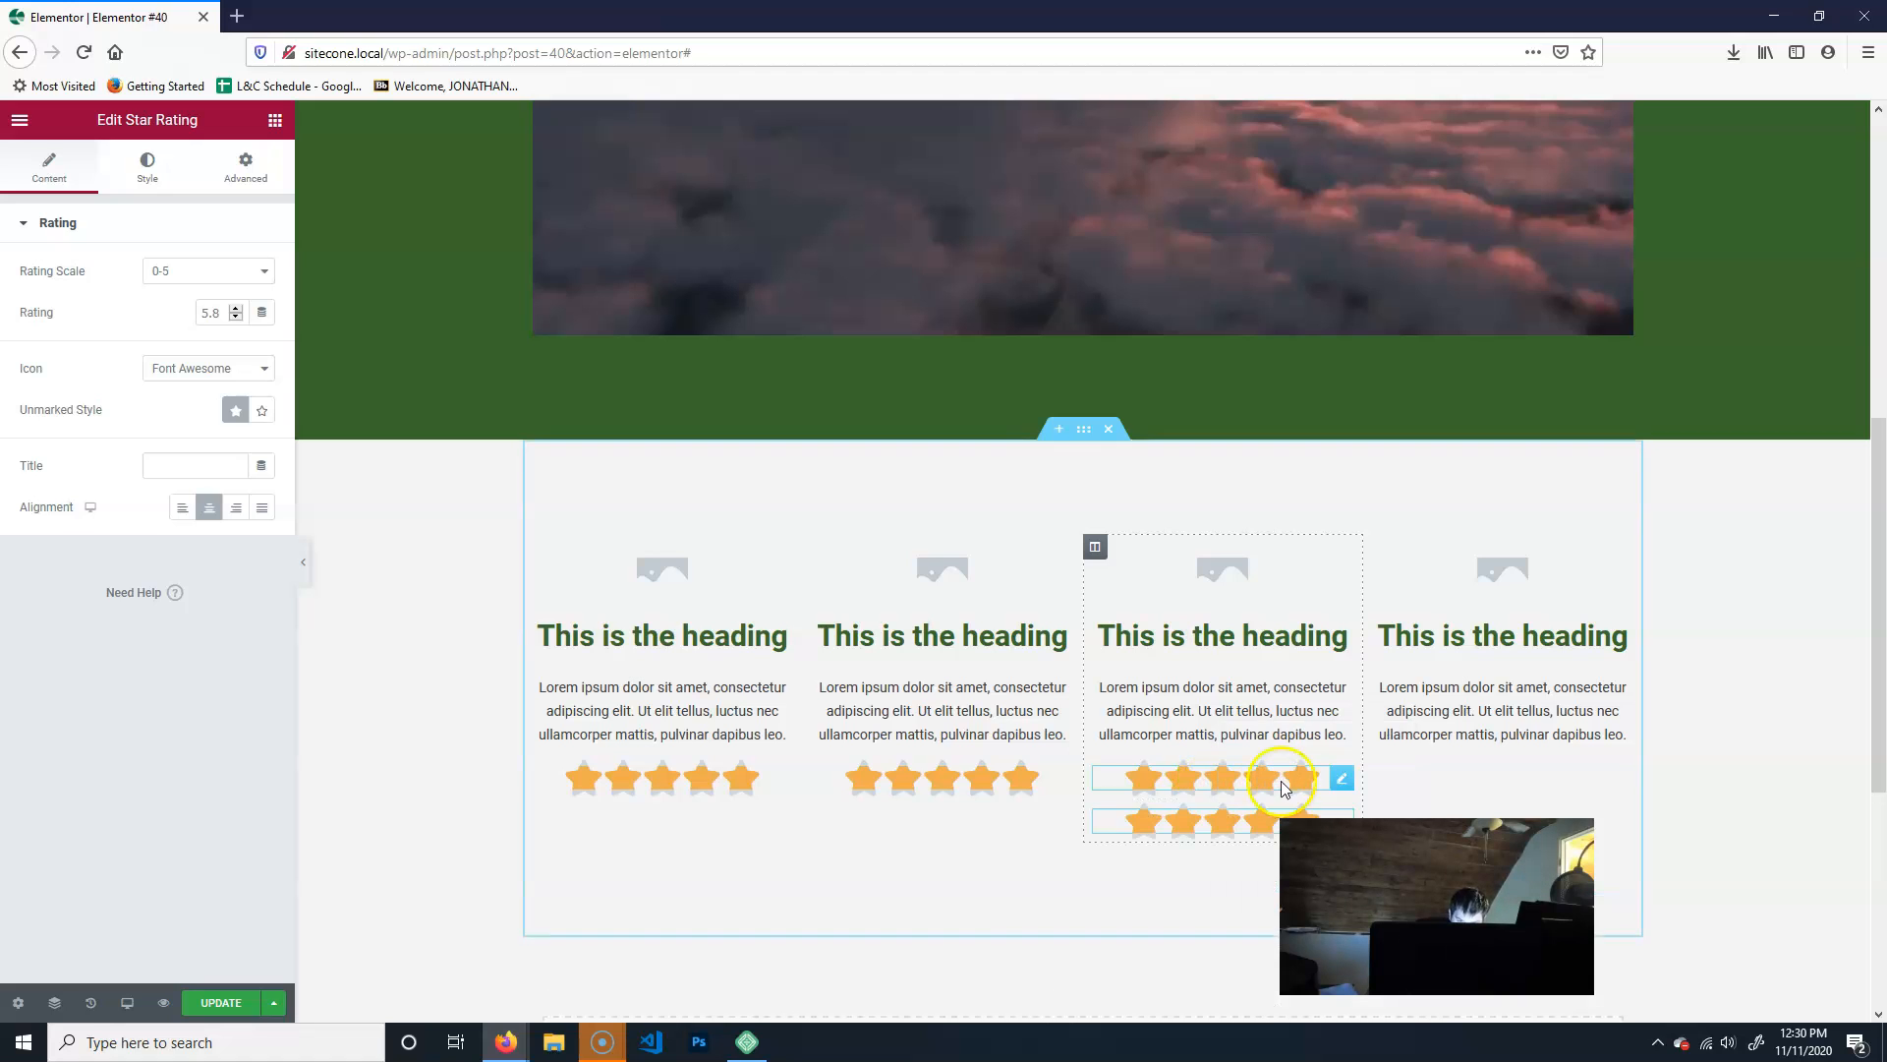
left_click_drag(1189, 820, 1515, 793)
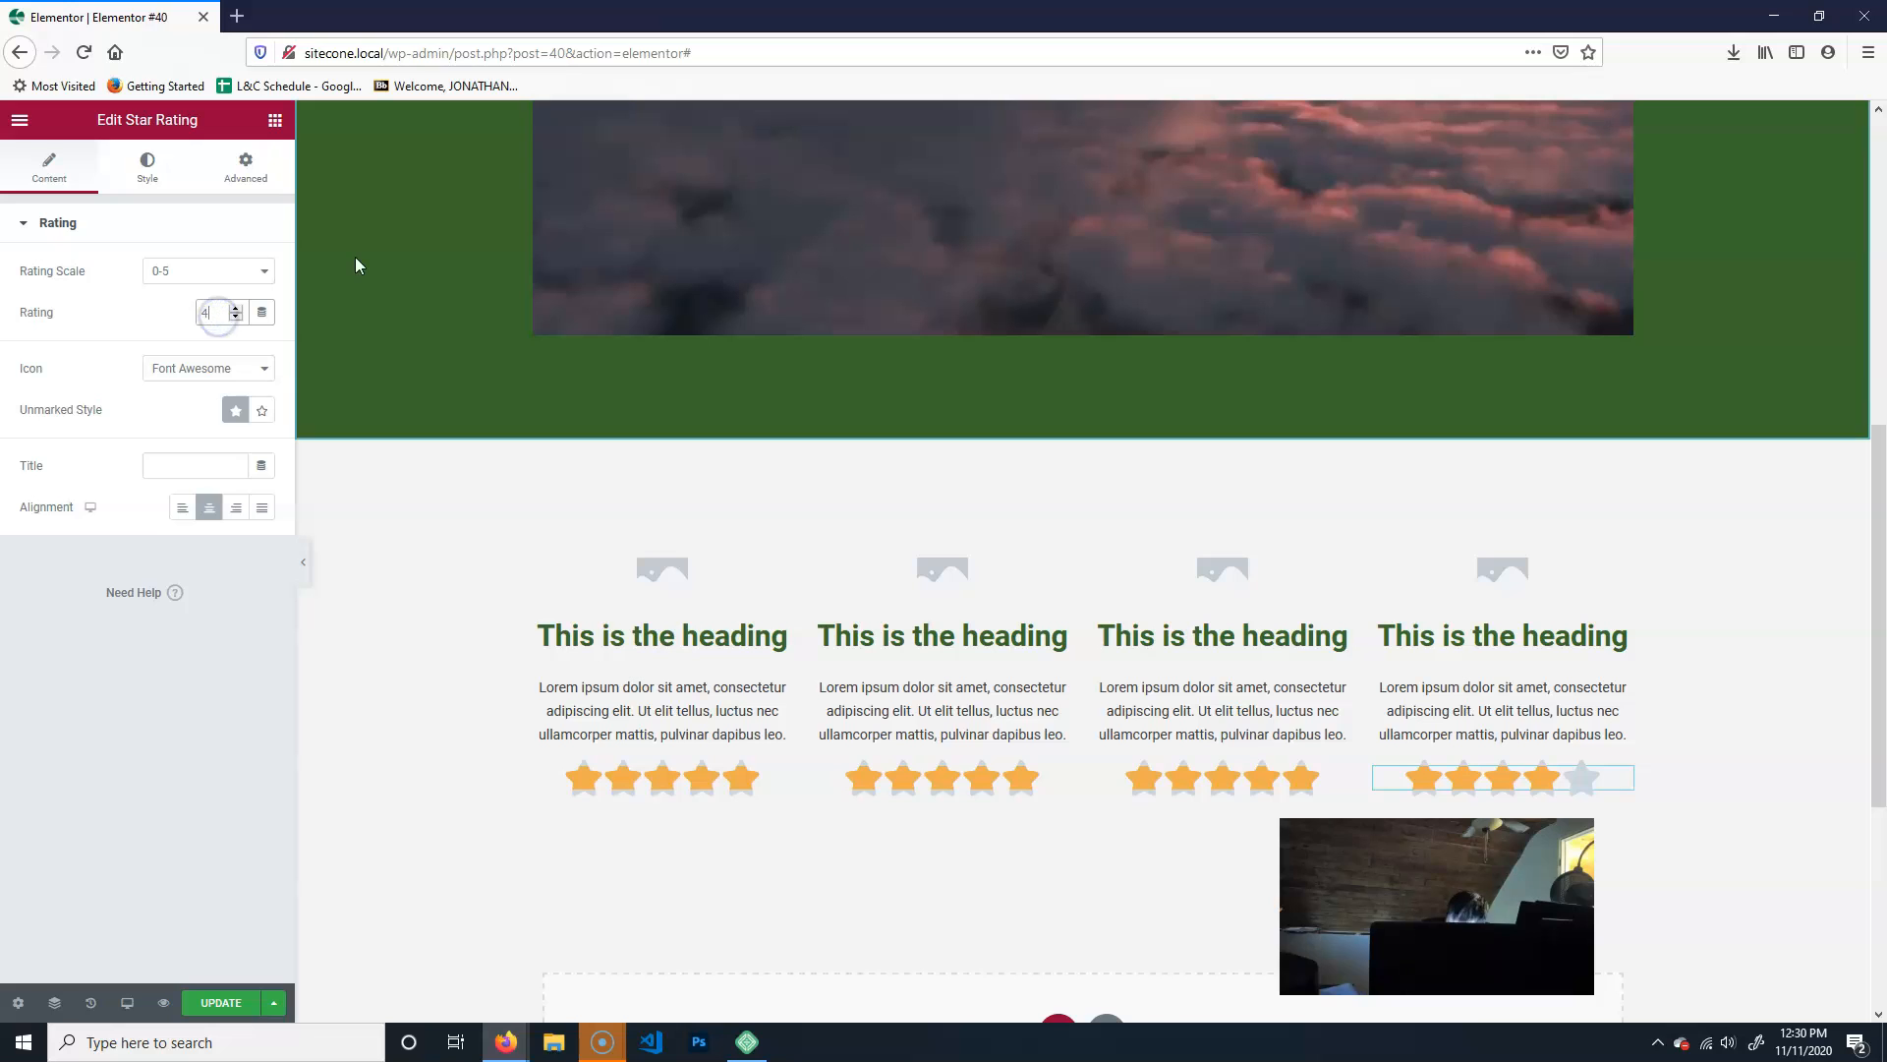
type(".5")
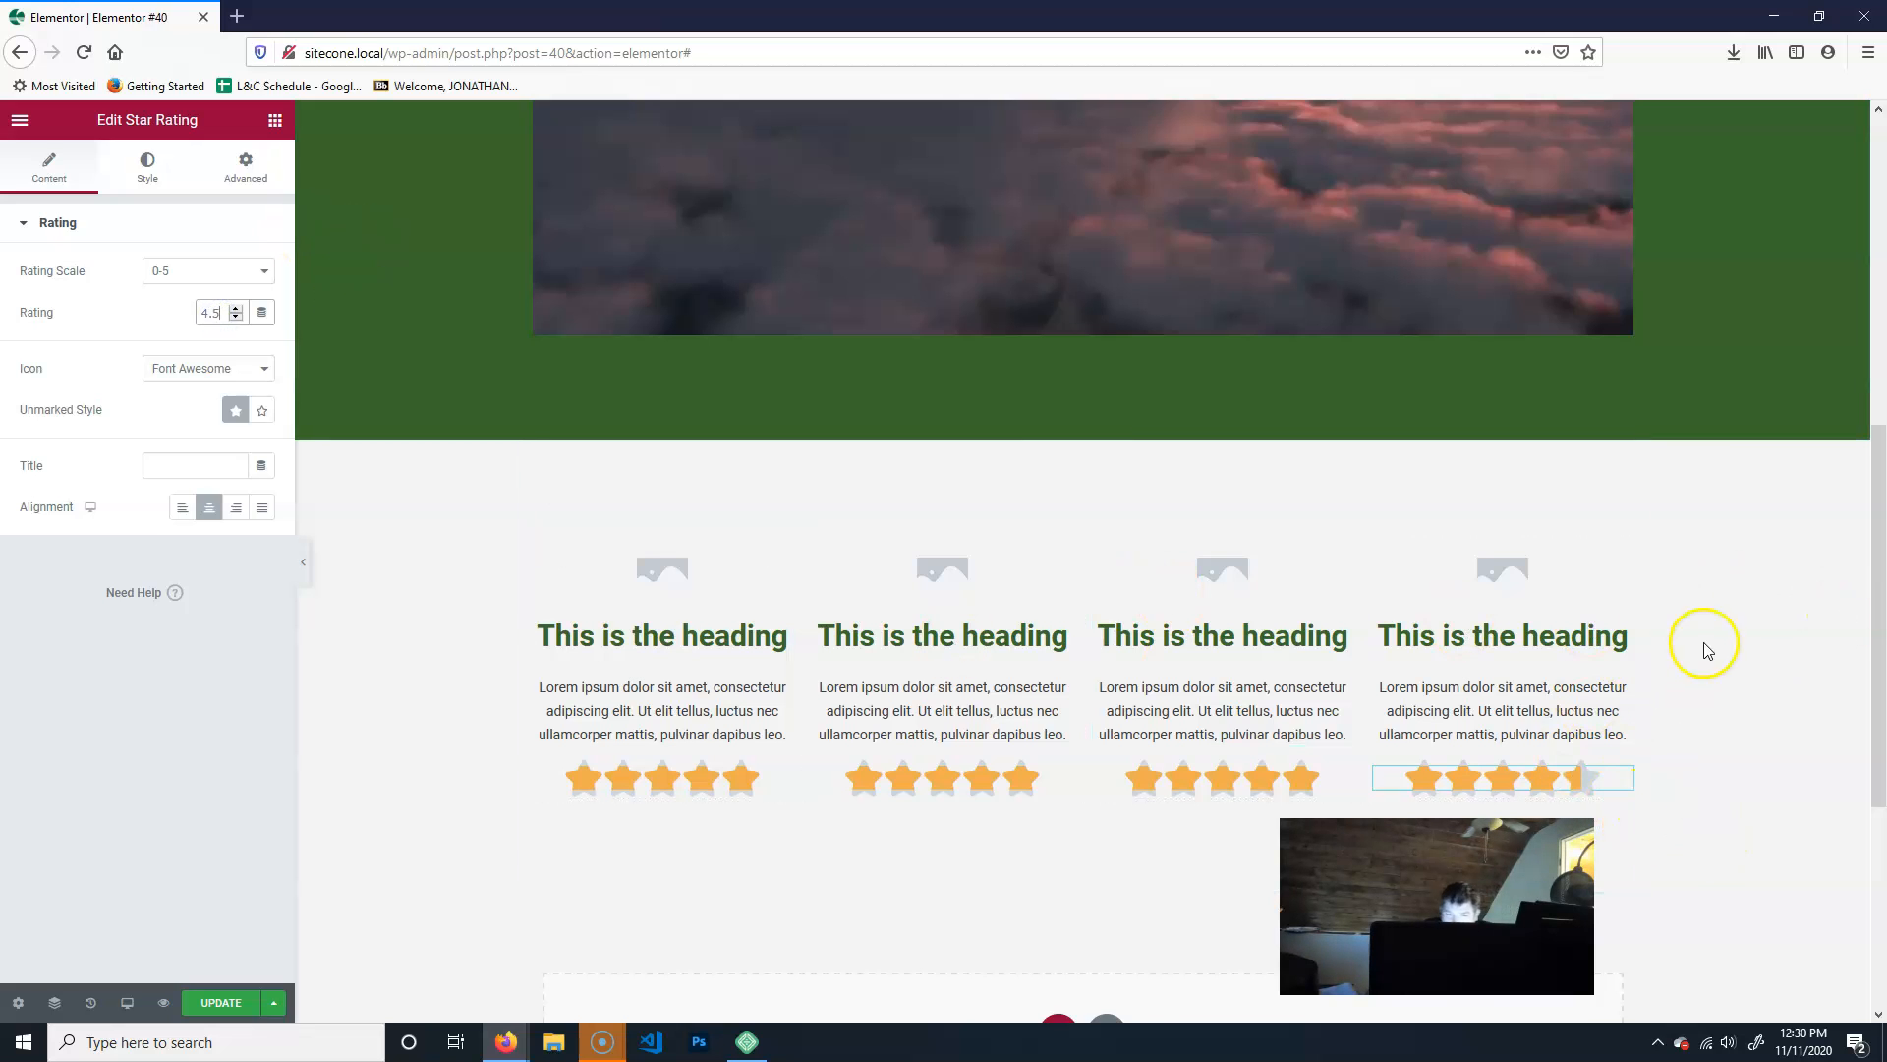
- Update the Student Life page with its changes and exit the editor to the WordPress dashboard
scroll(1779, 732, "down", 4)
scroll(1769, 766, "up", 4)
scroll(1769, 754, "up", 6)
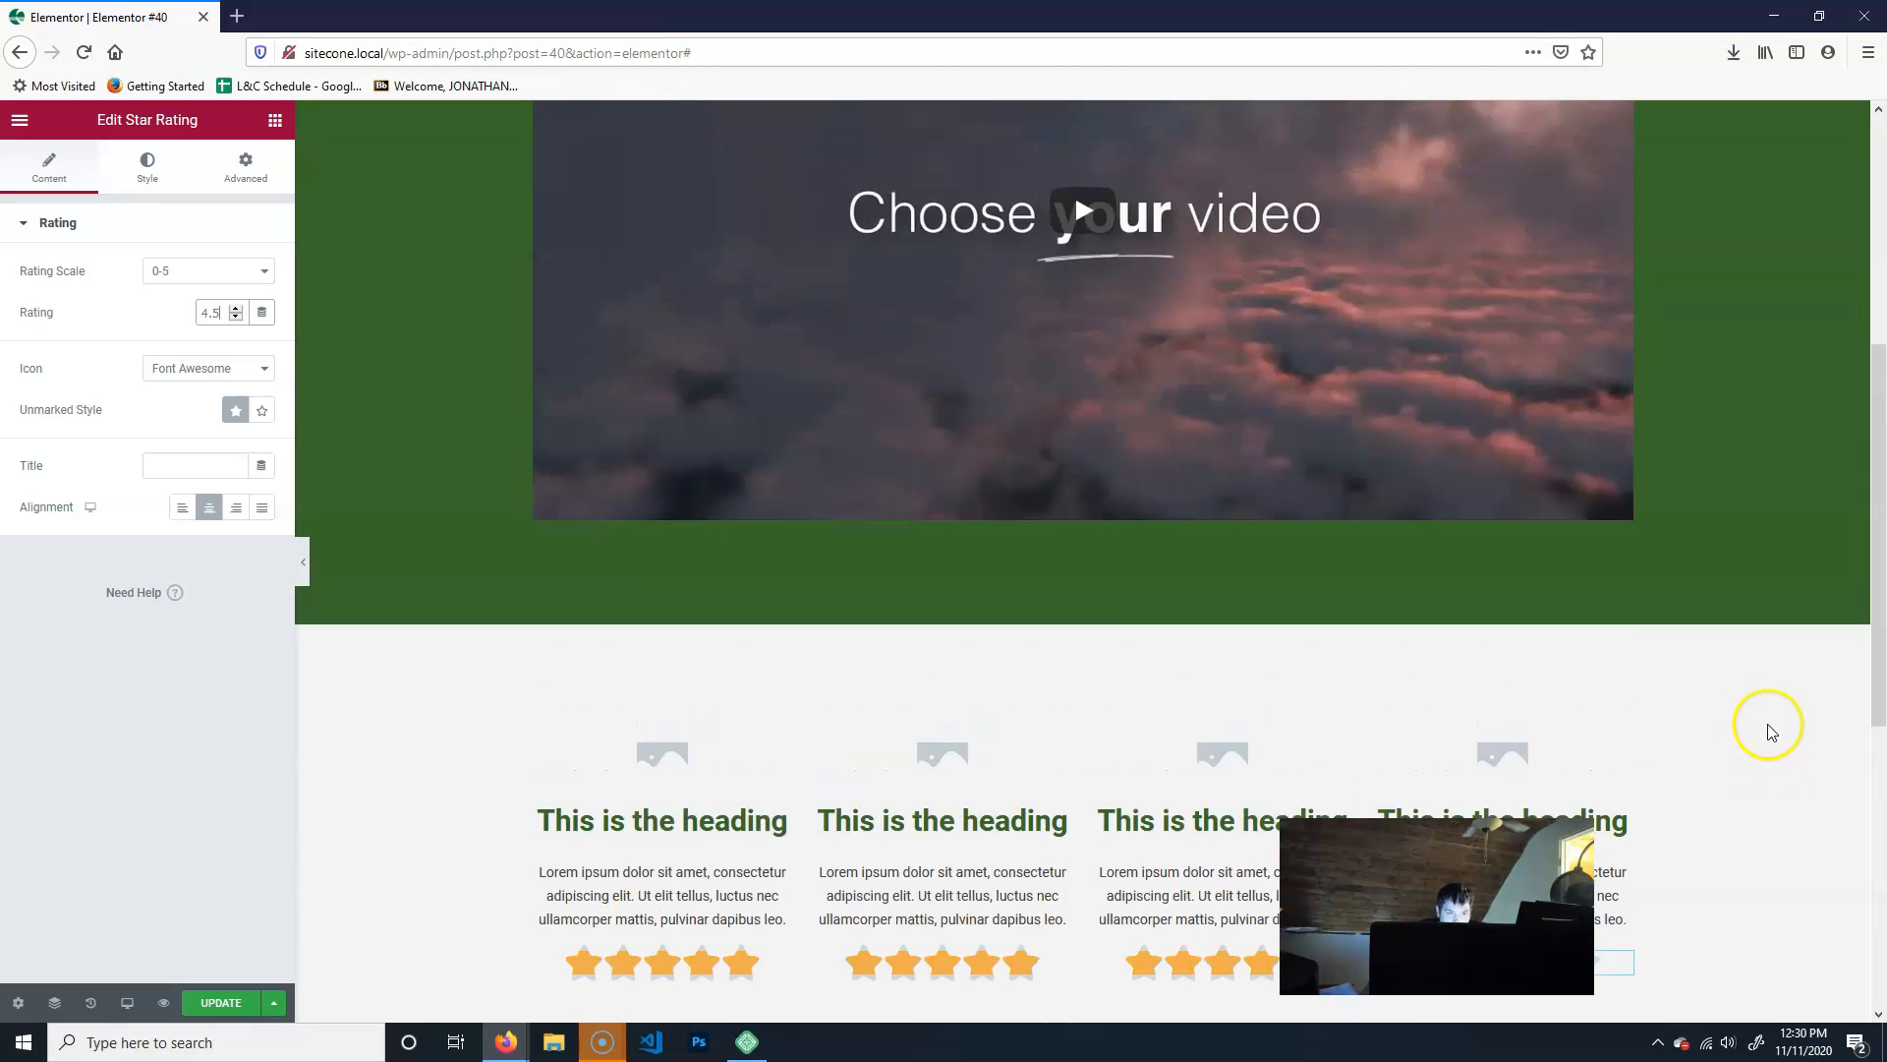
scroll(1693, 590, "down", 7)
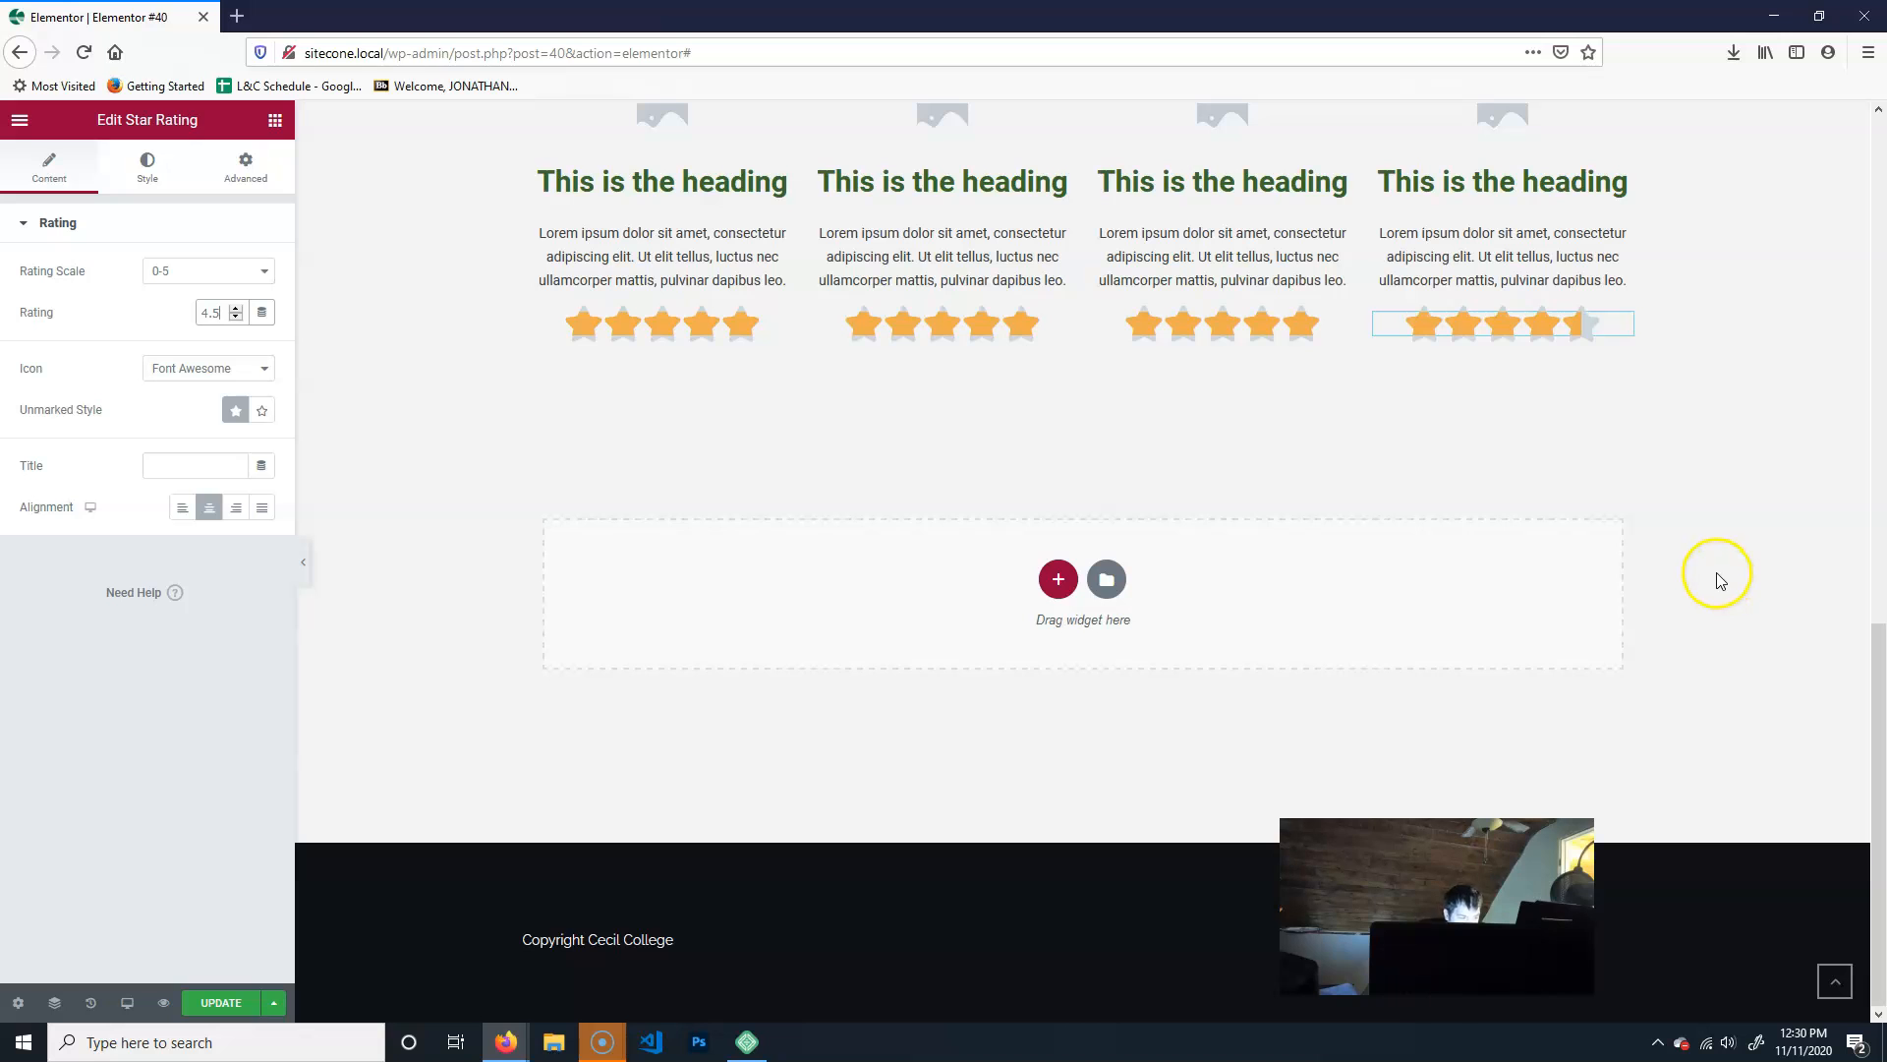
scroll(1769, 677, "up", 10)
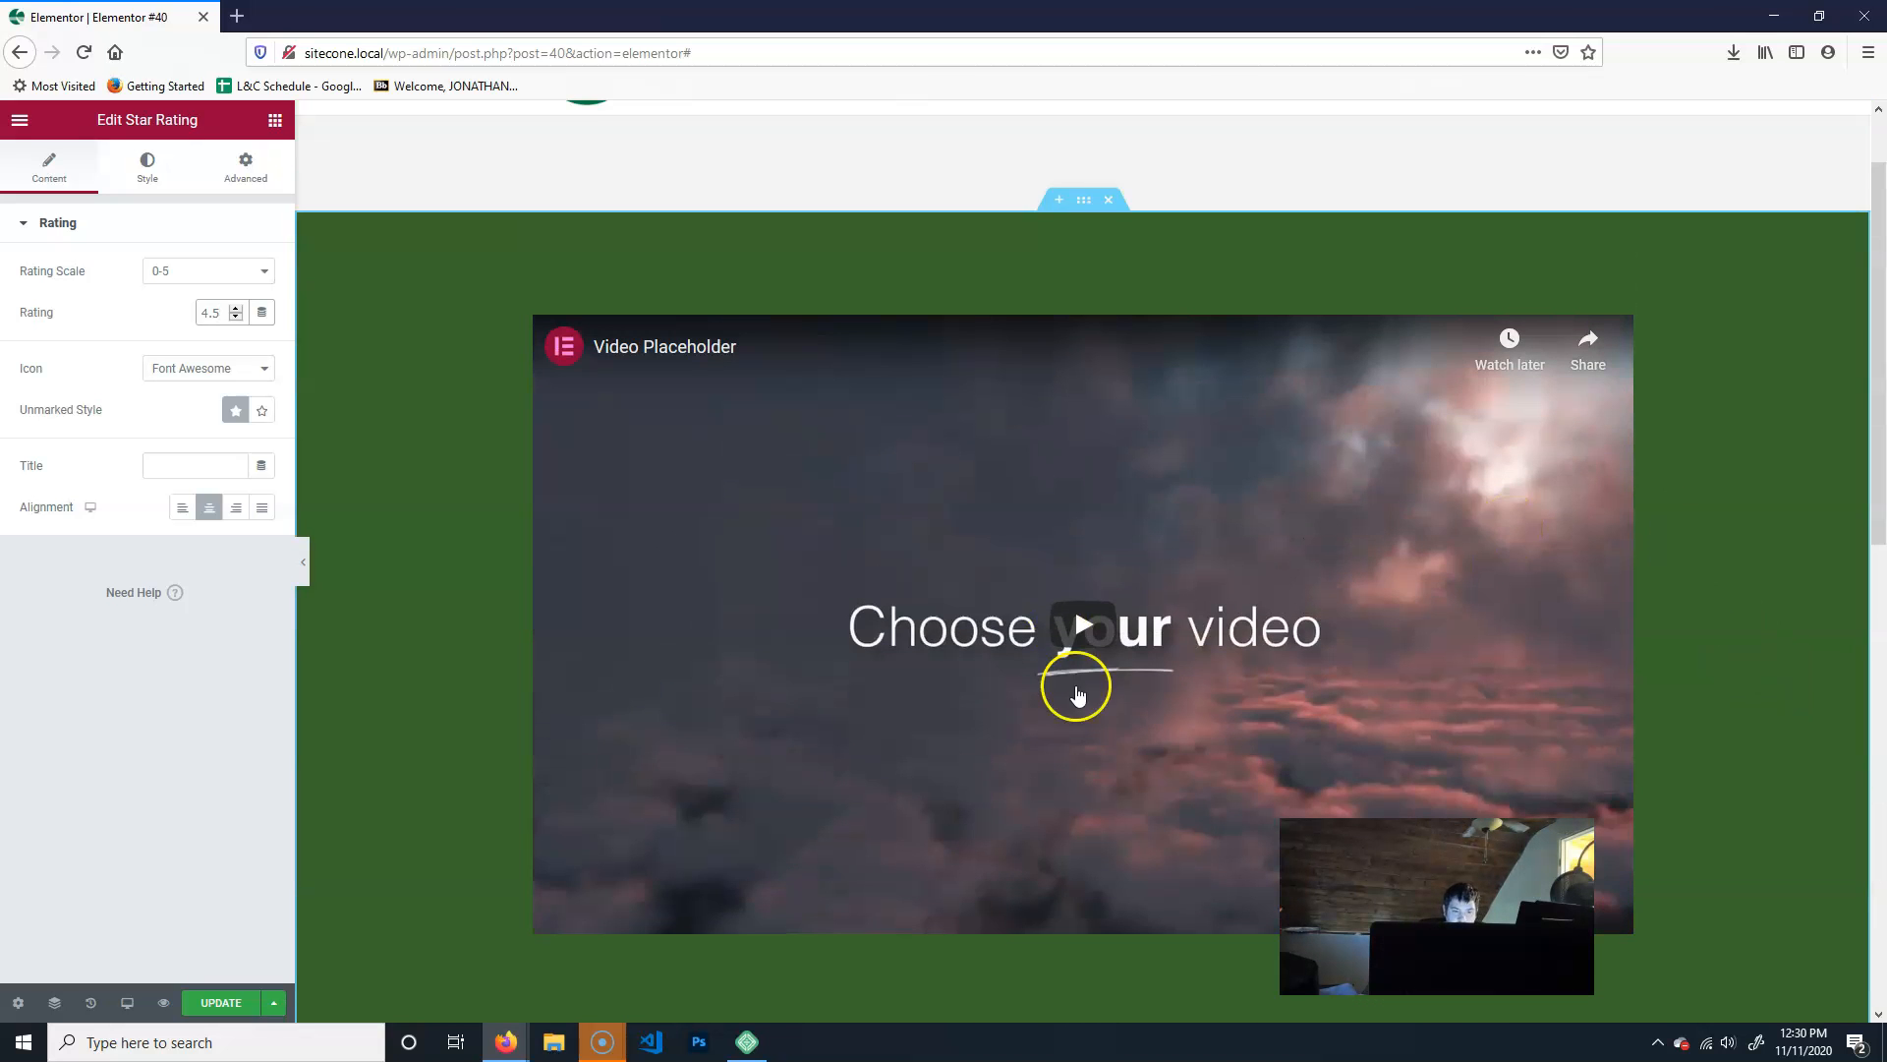
scroll(1109, 688, "down", 9)
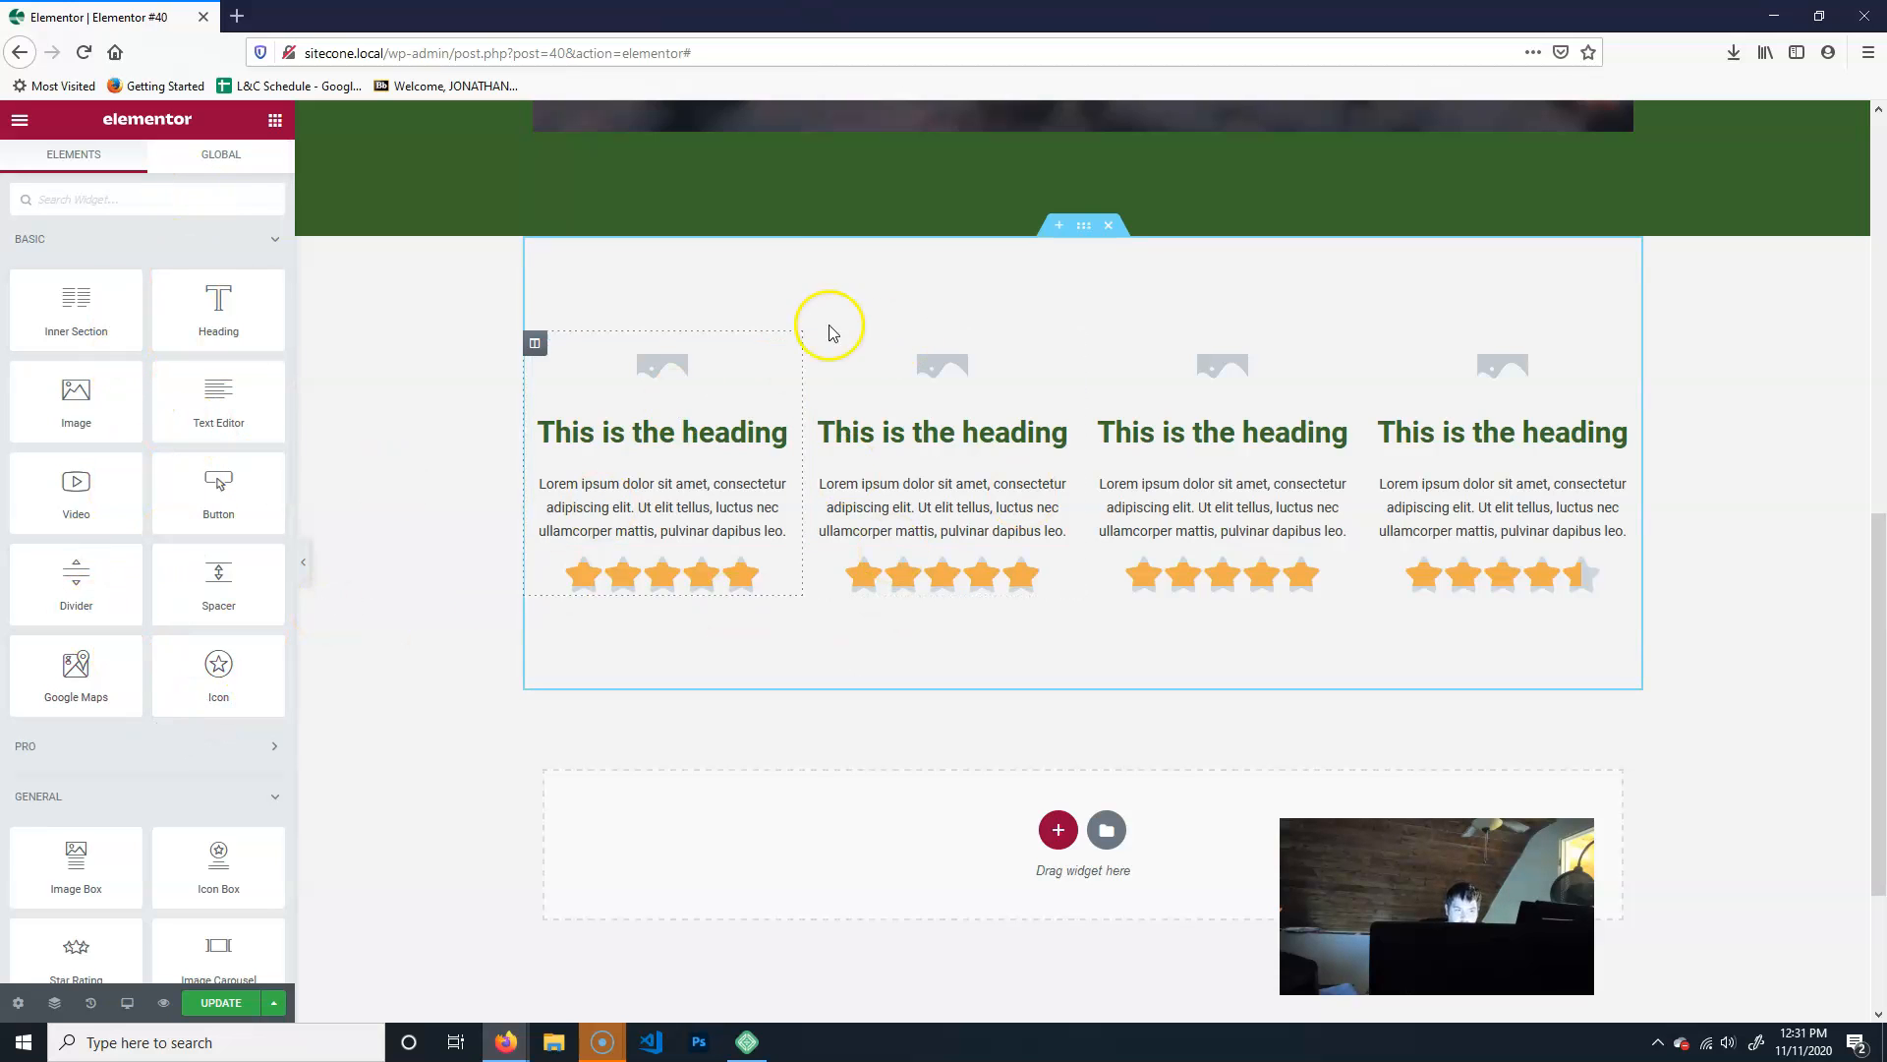
left_click(222, 1001)
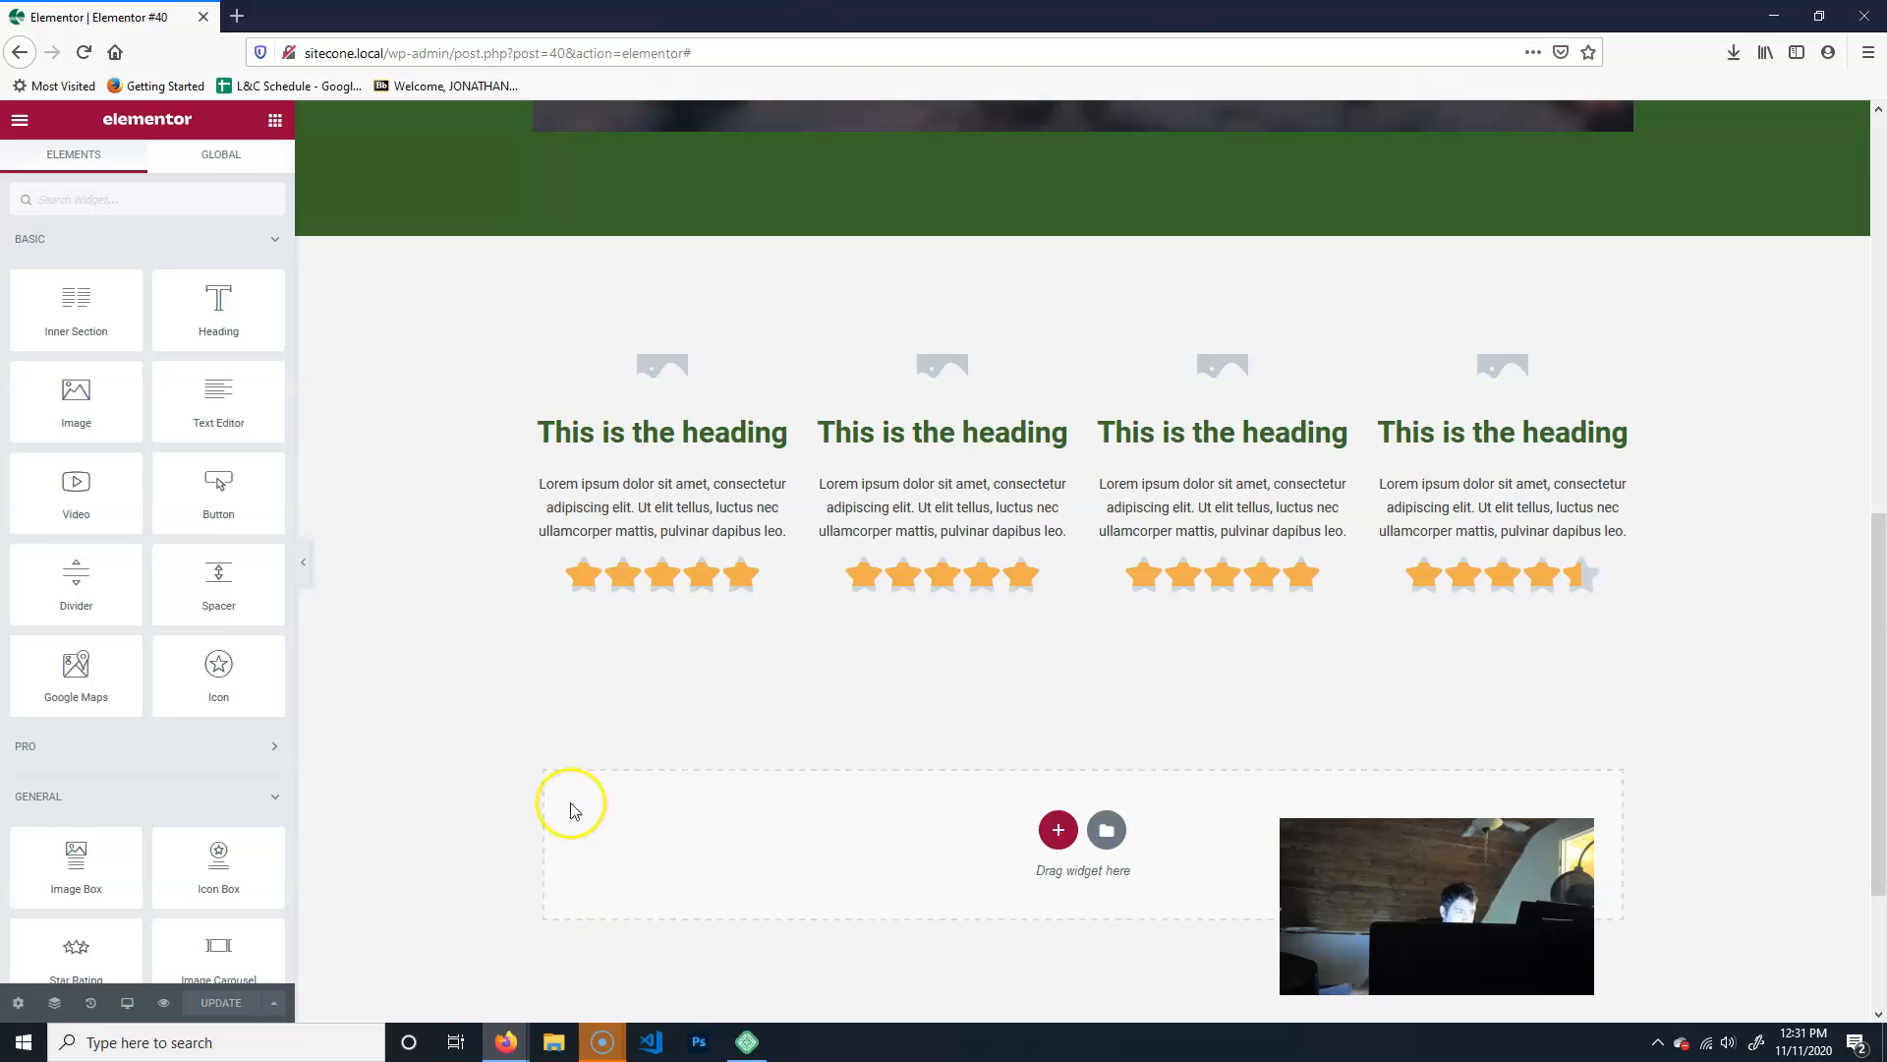
left_click(20, 122)
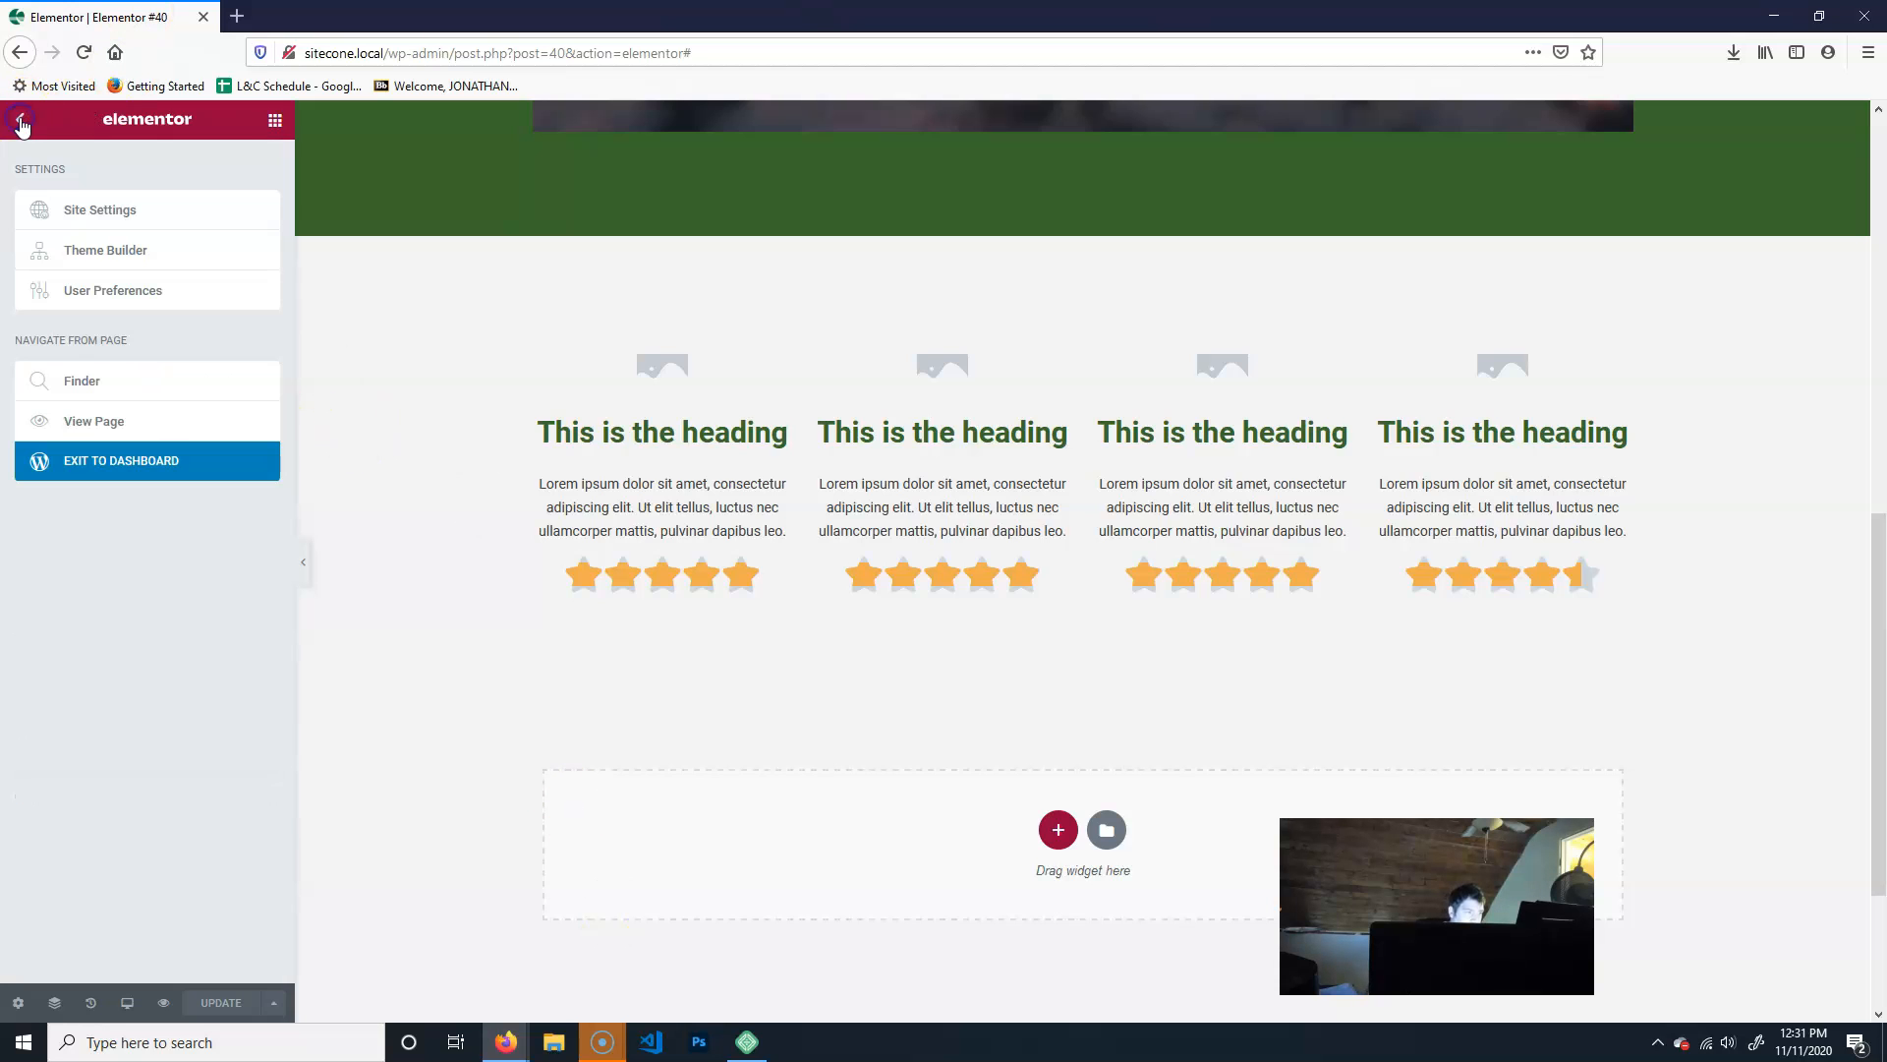
left_click(221, 478)
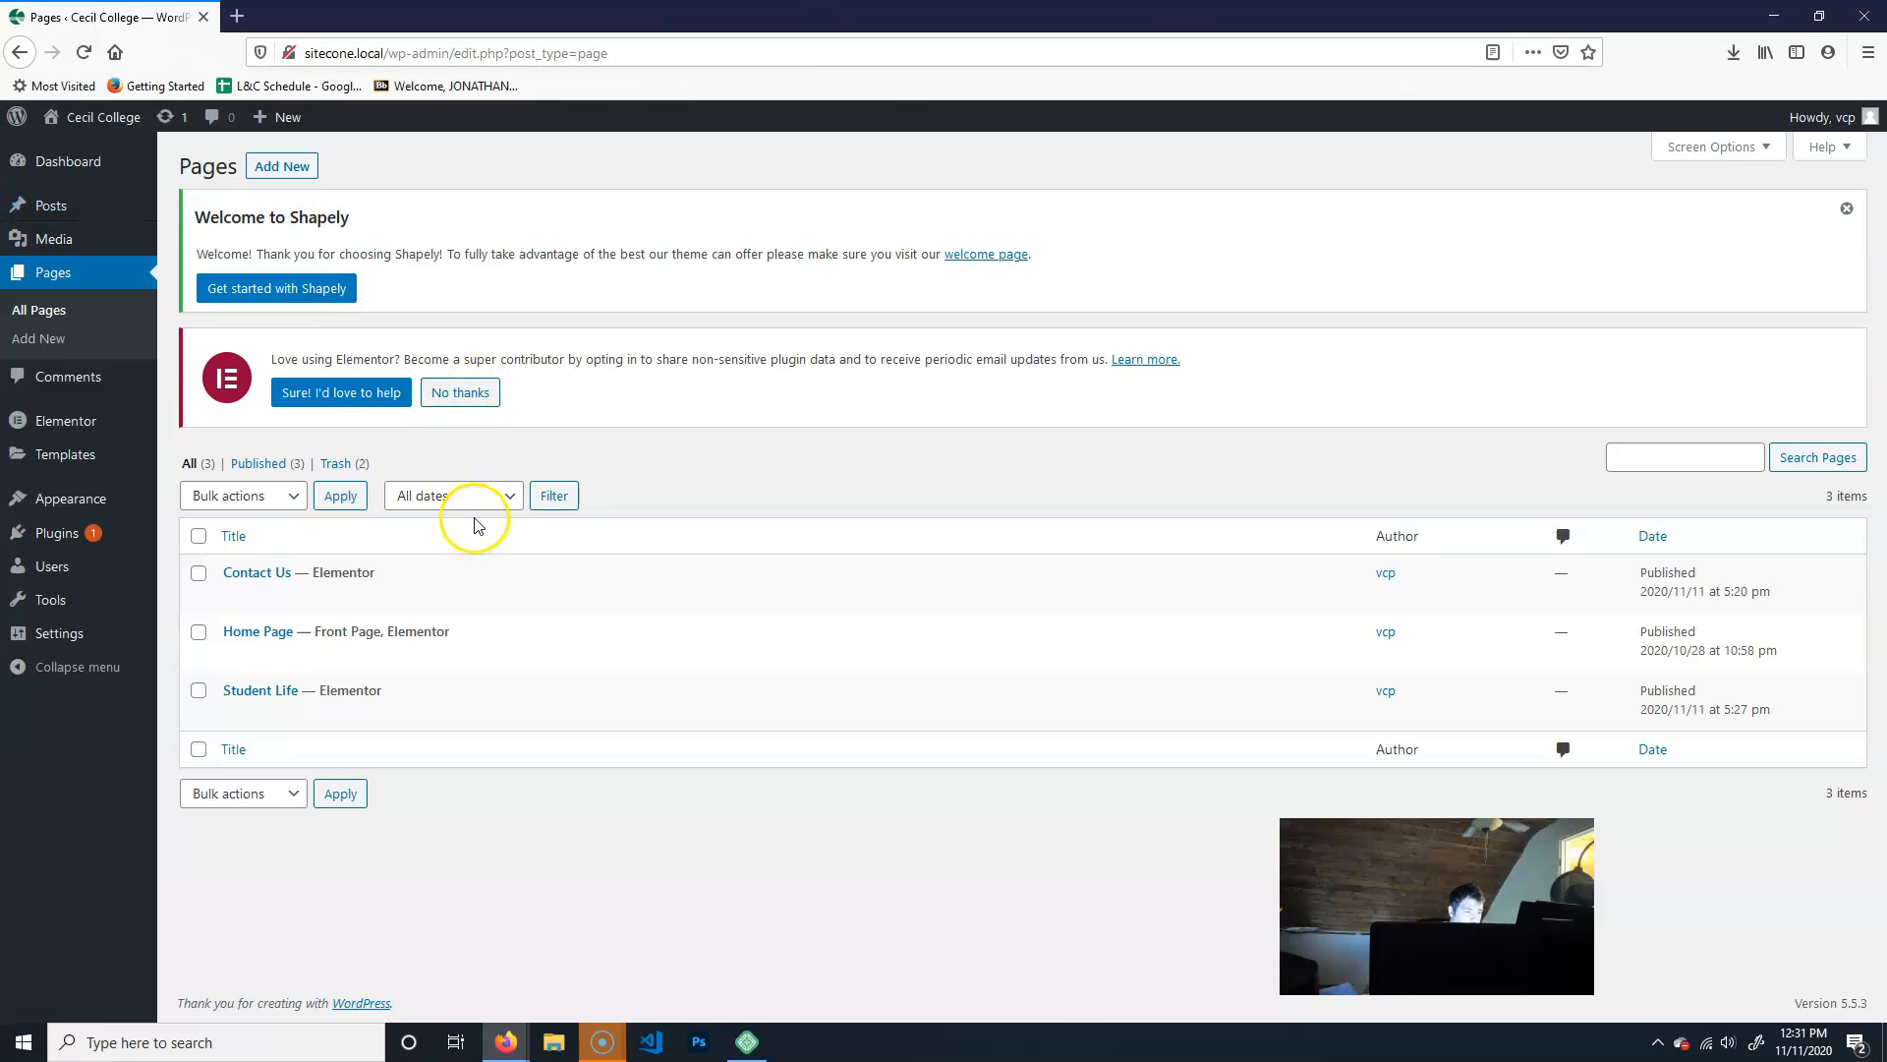
- View the published Home Page in a new tab and look over its header and content sections
mouse_move(262, 636)
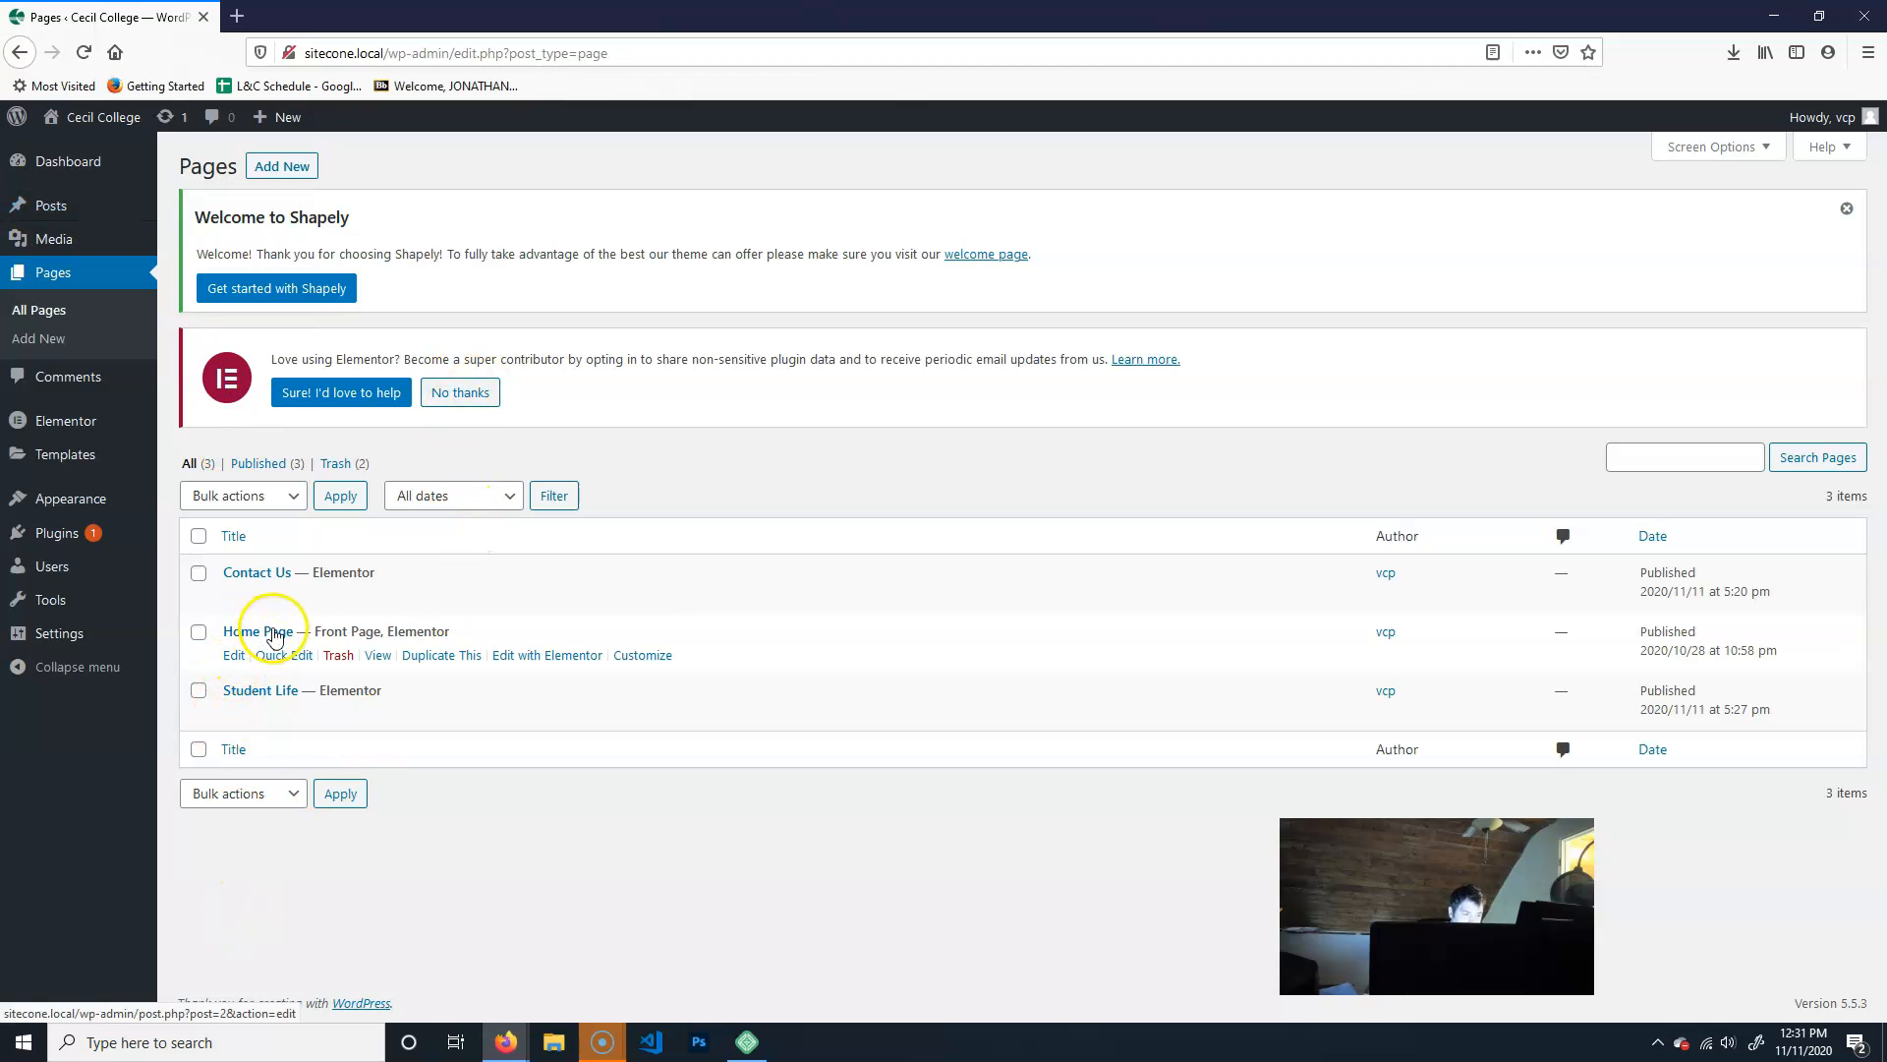
middle_click(379, 657)
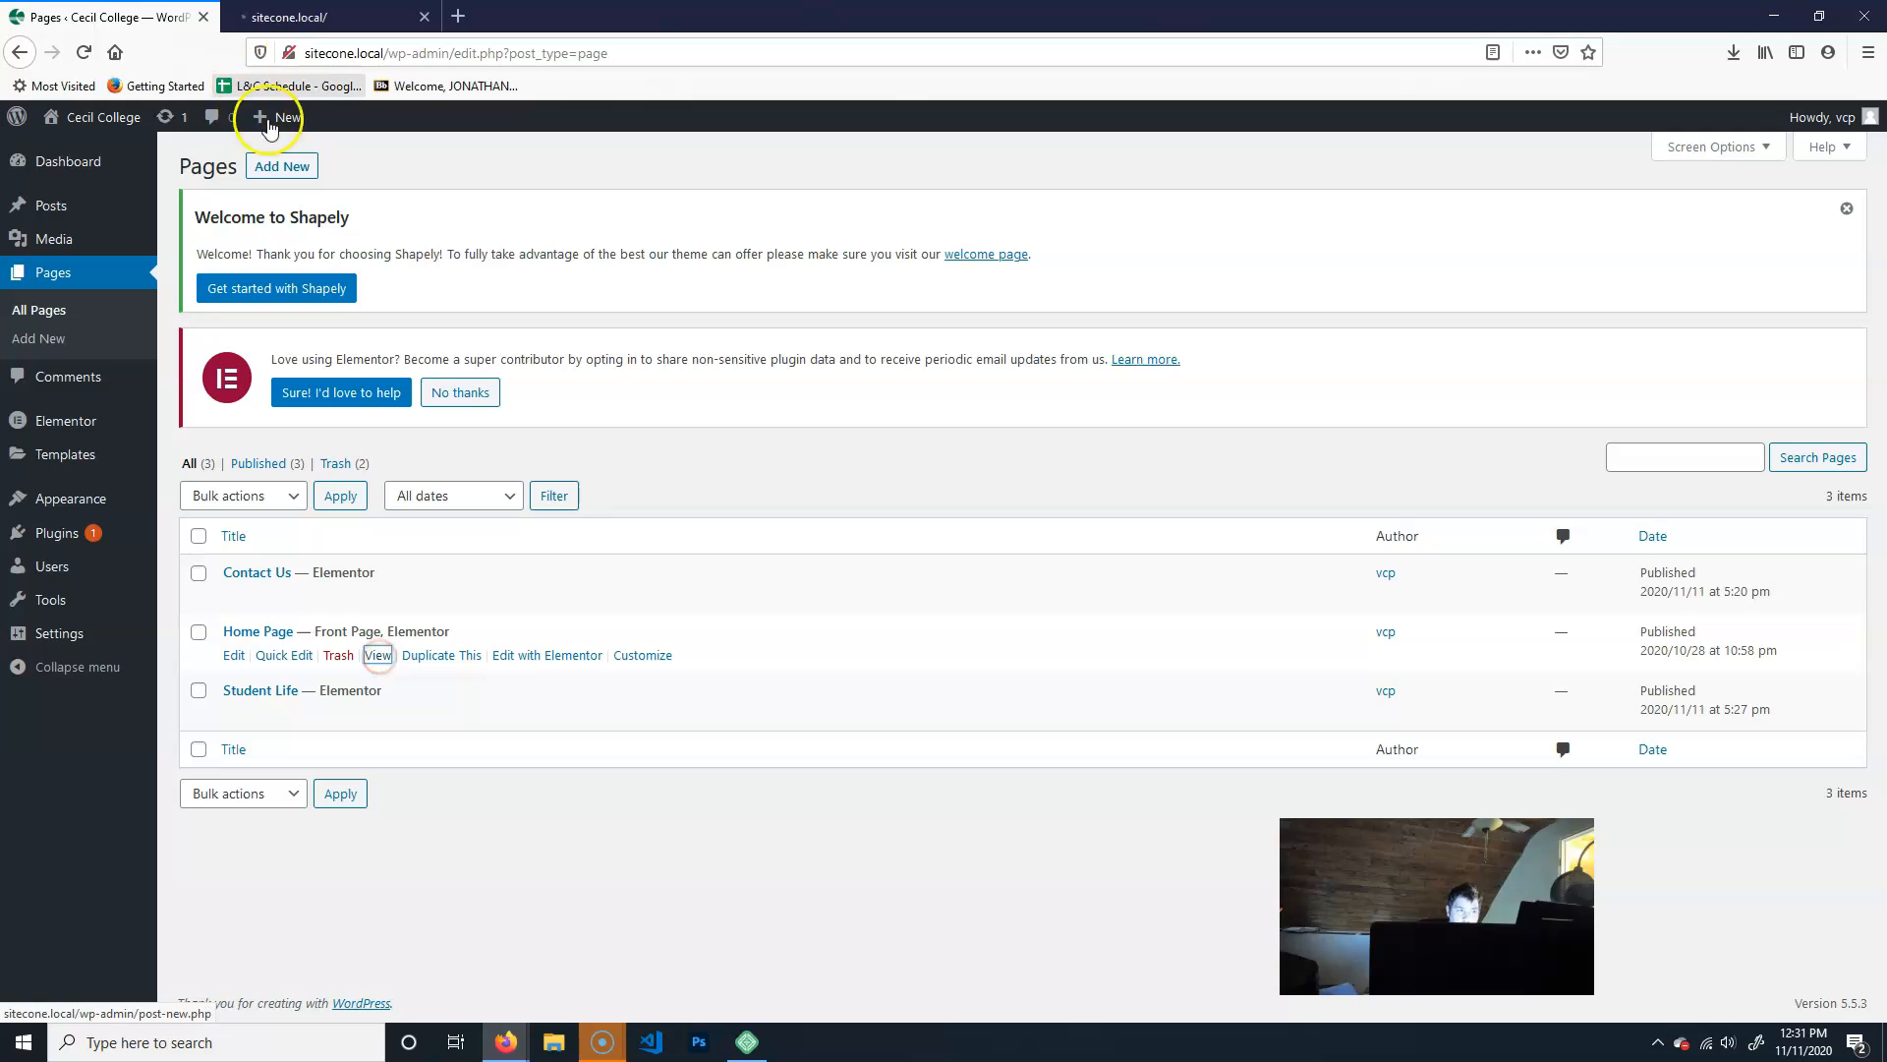
left_click(300, 18)
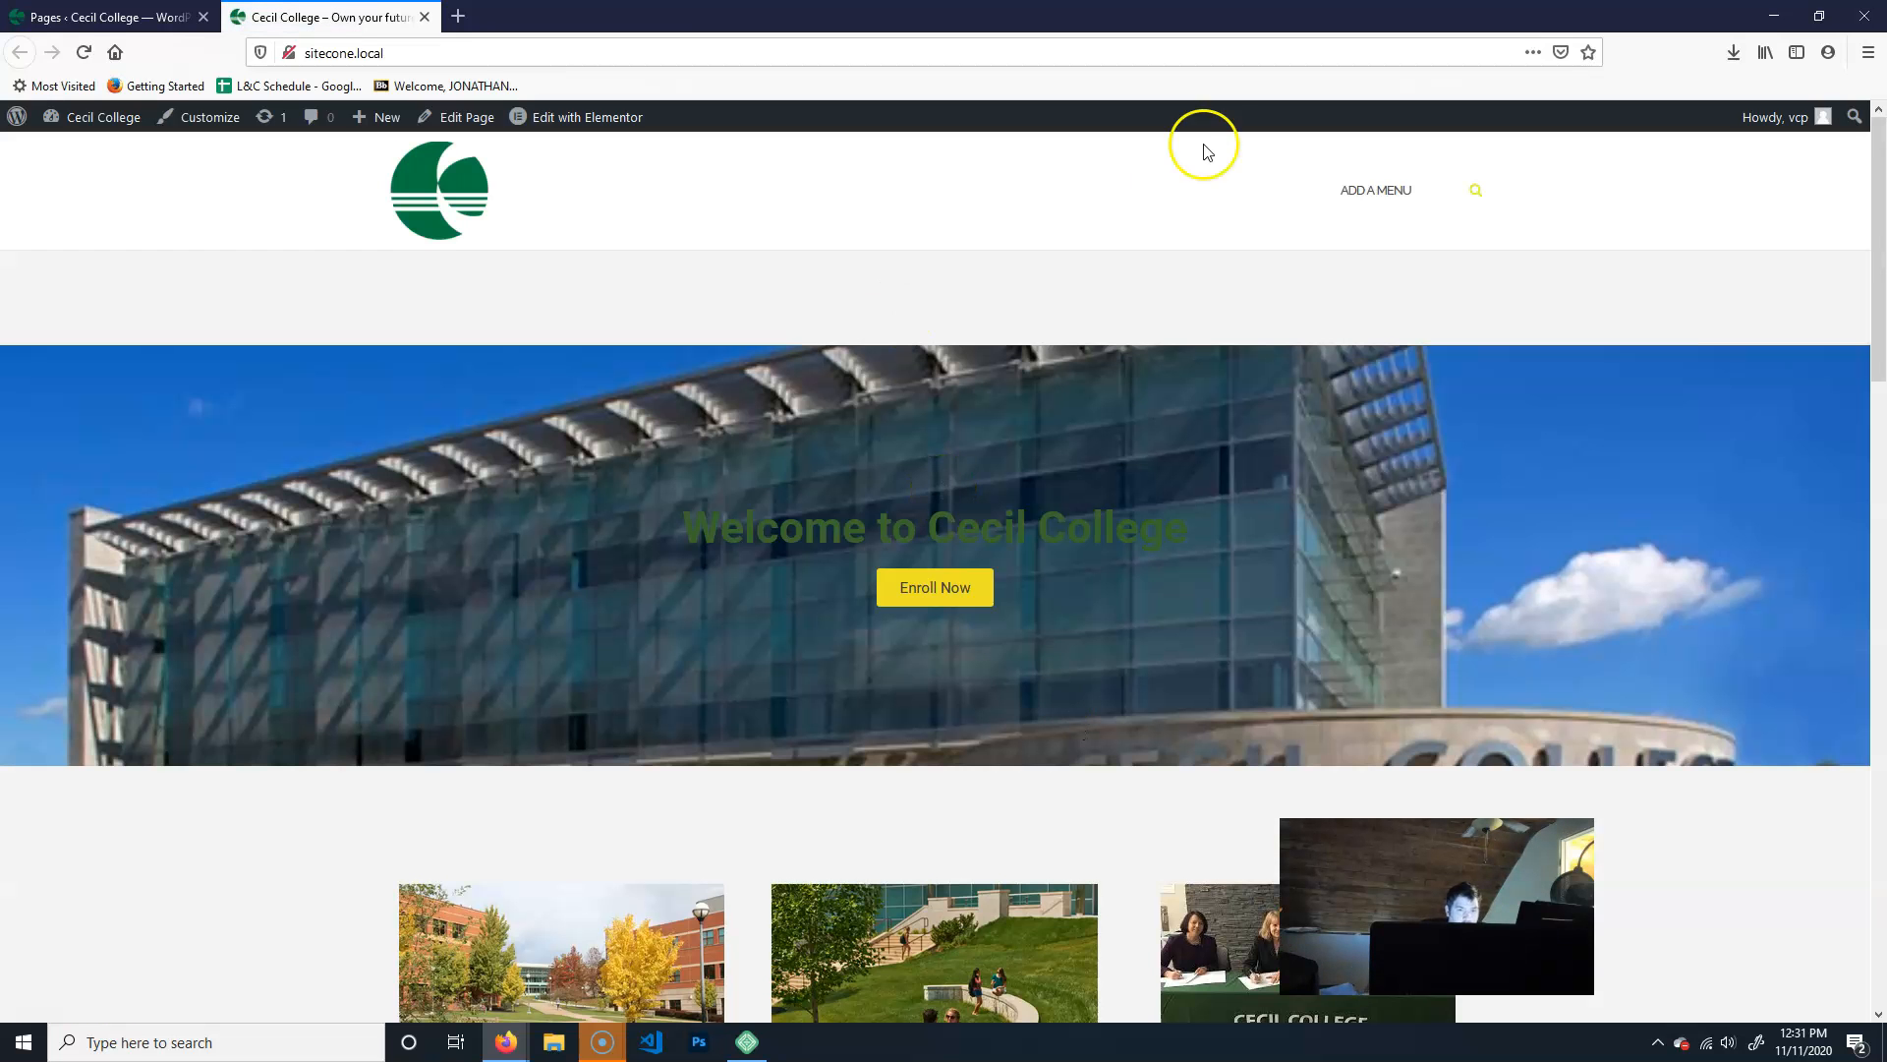
scroll(1504, 564, "down", 15)
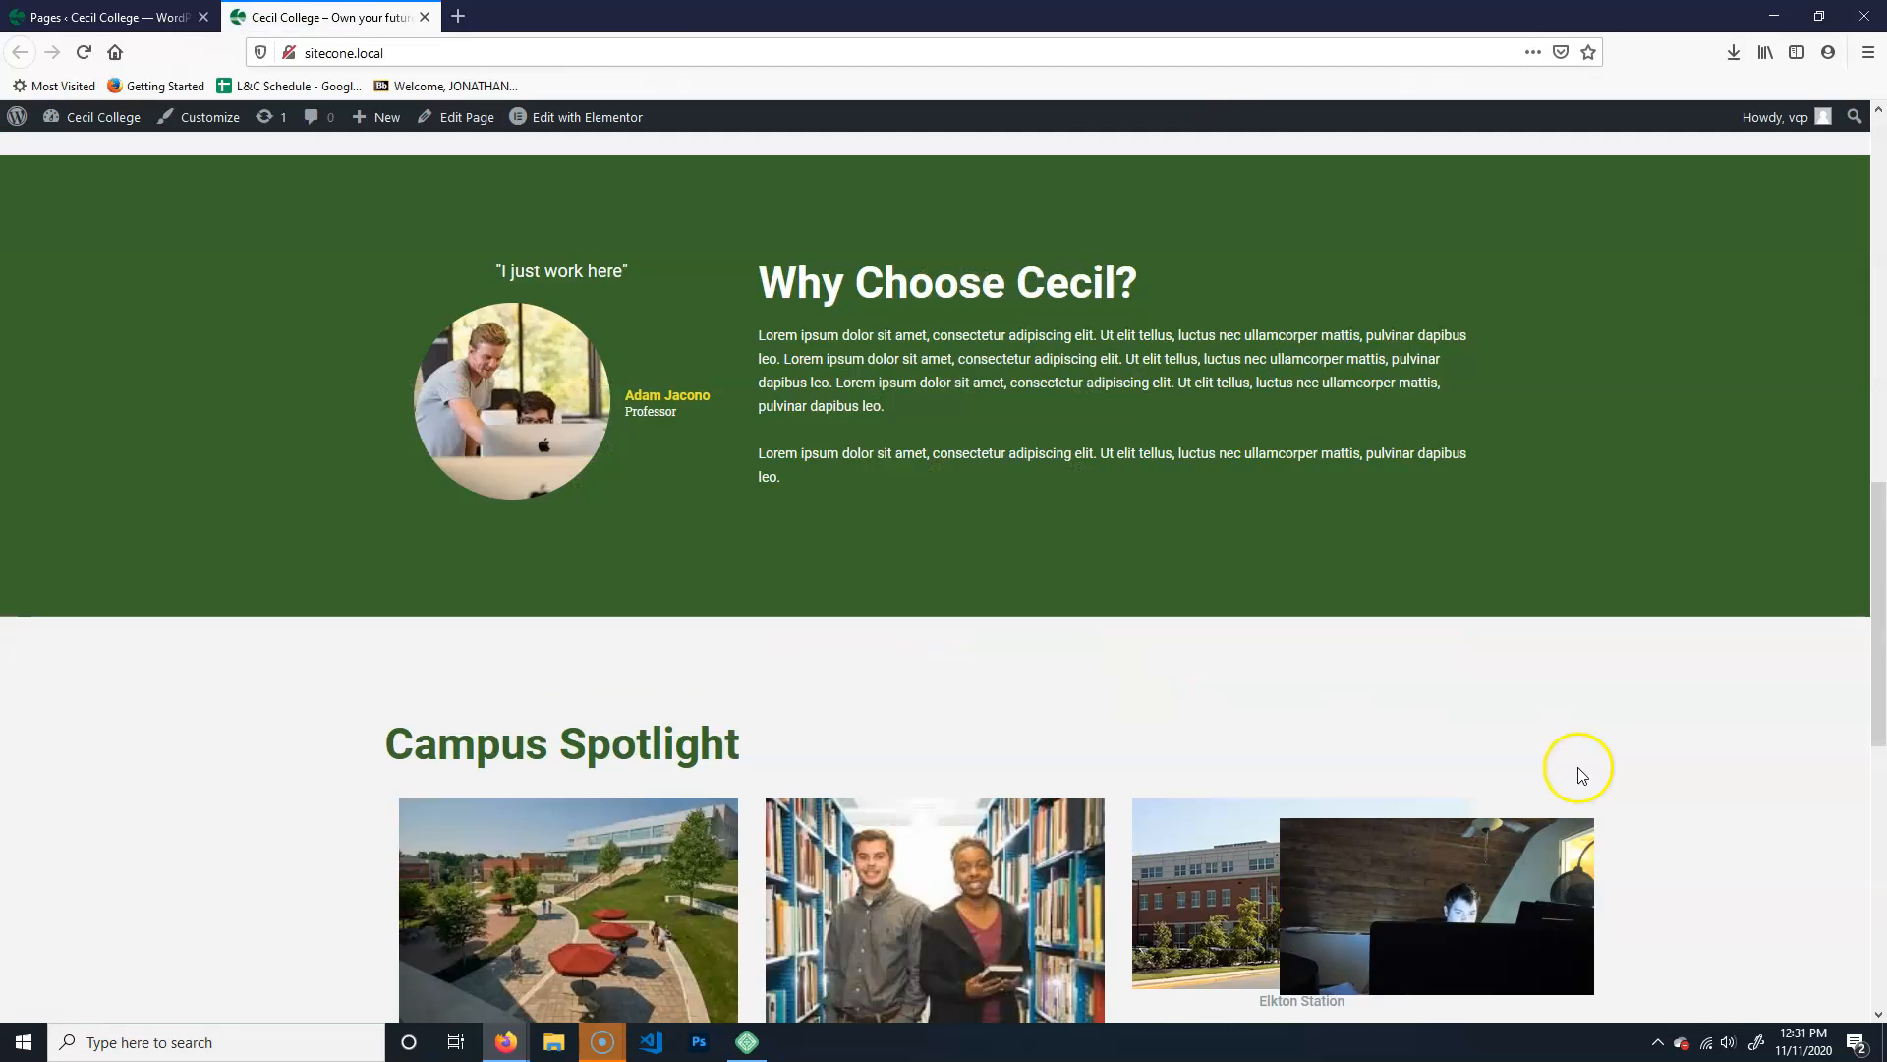
scroll(1597, 757, "up", 15)
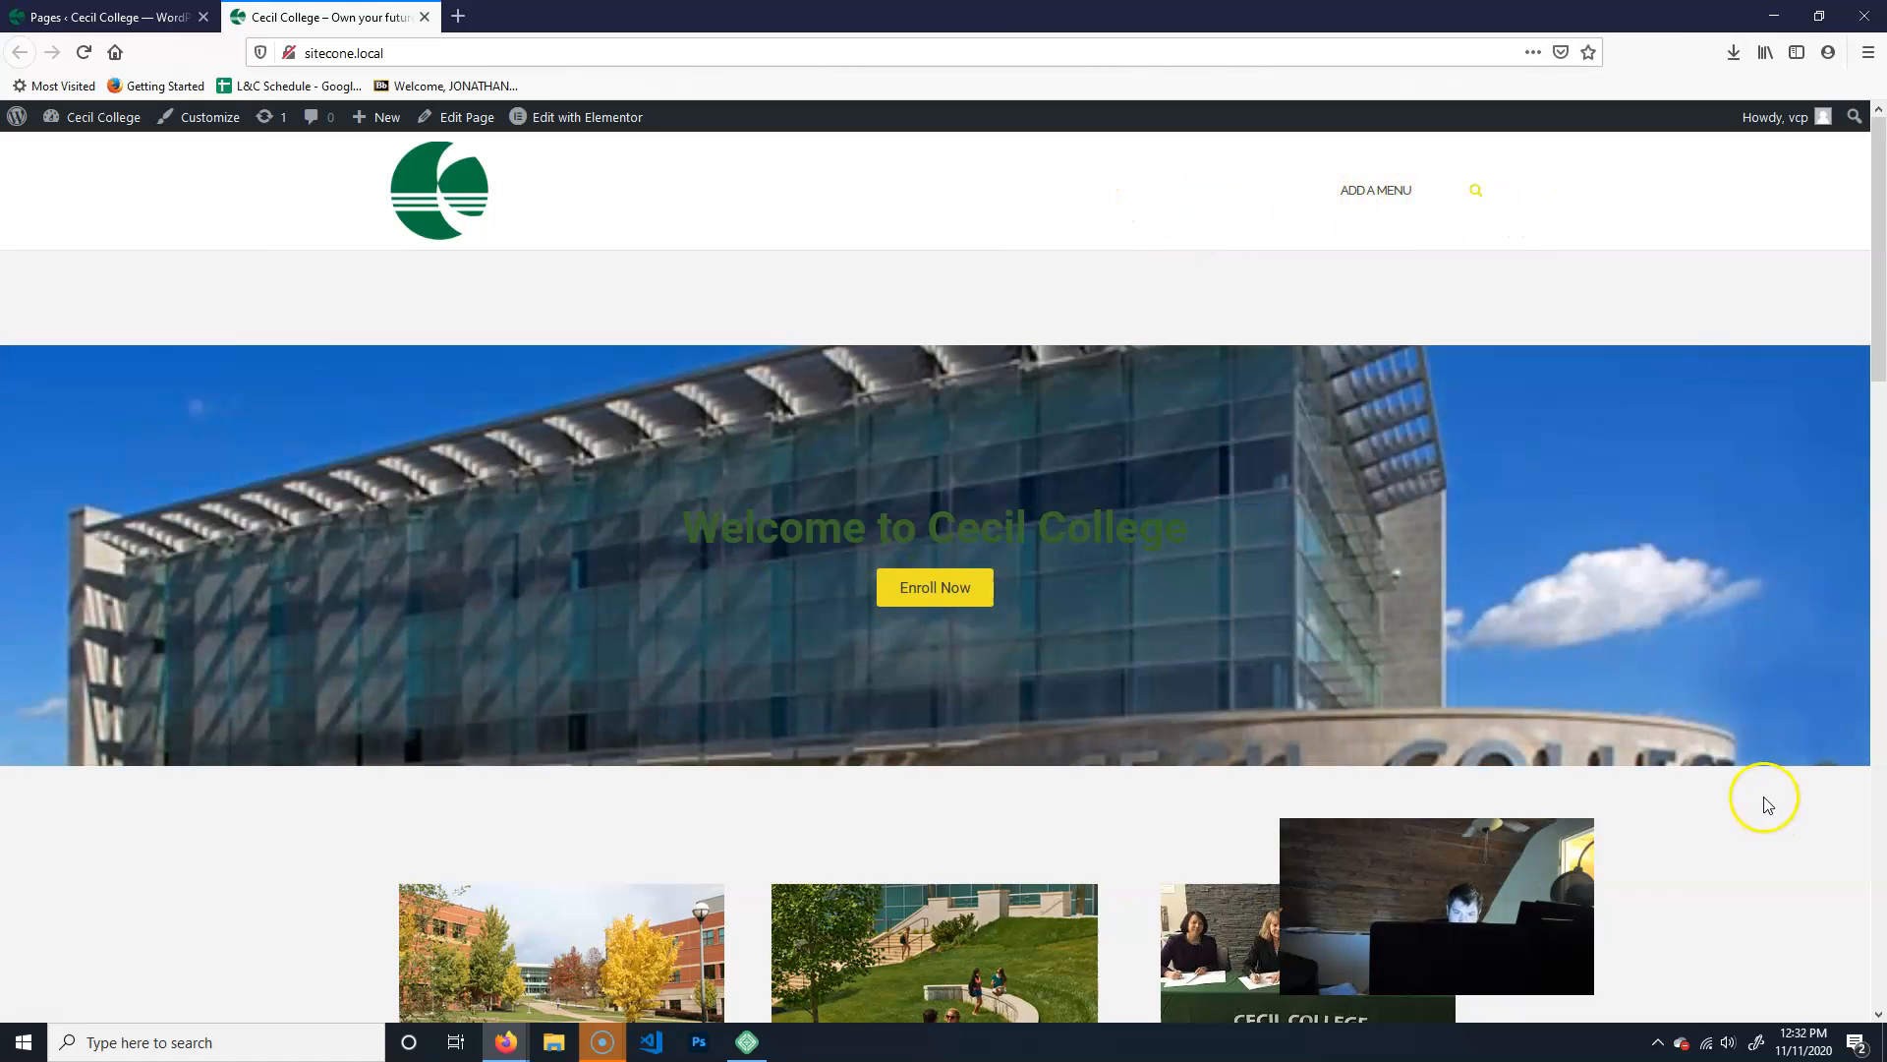
scroll(1759, 796, "down", 15)
scroll(1720, 746, "up", 5)
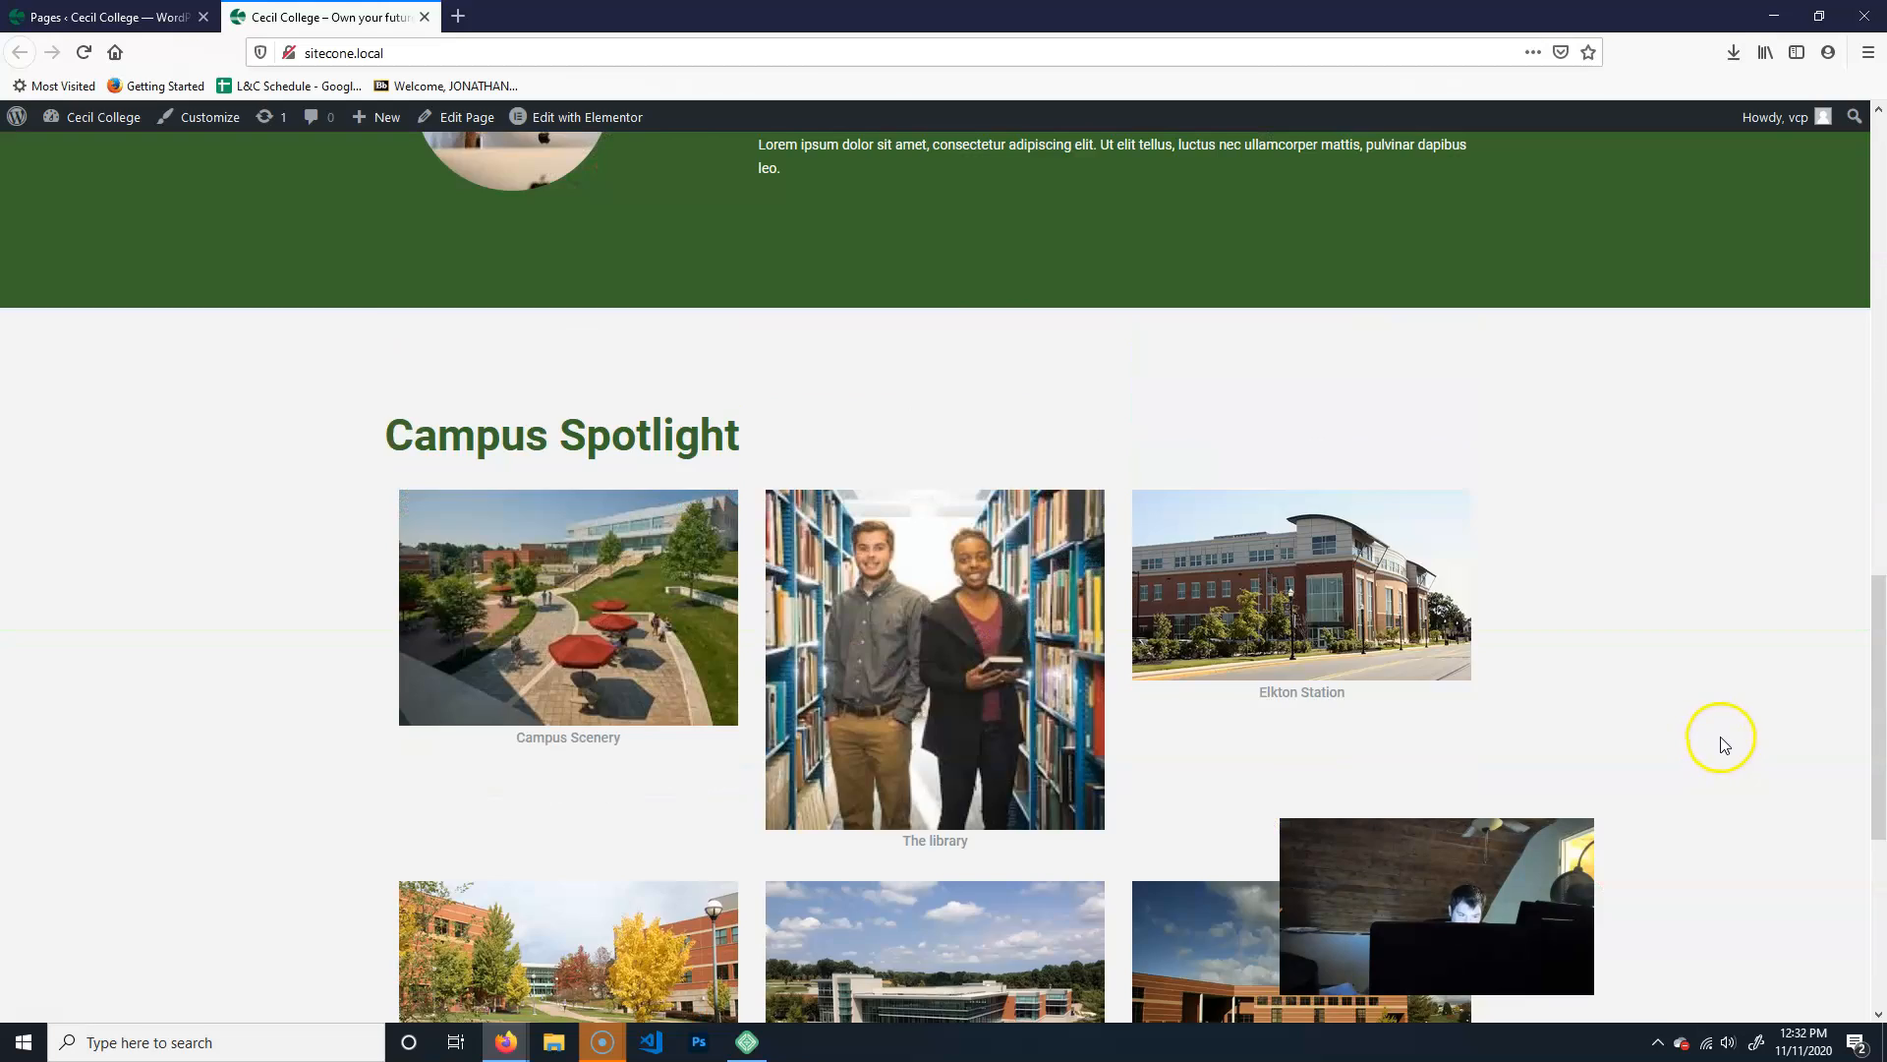
scroll(1720, 746, "up", 10)
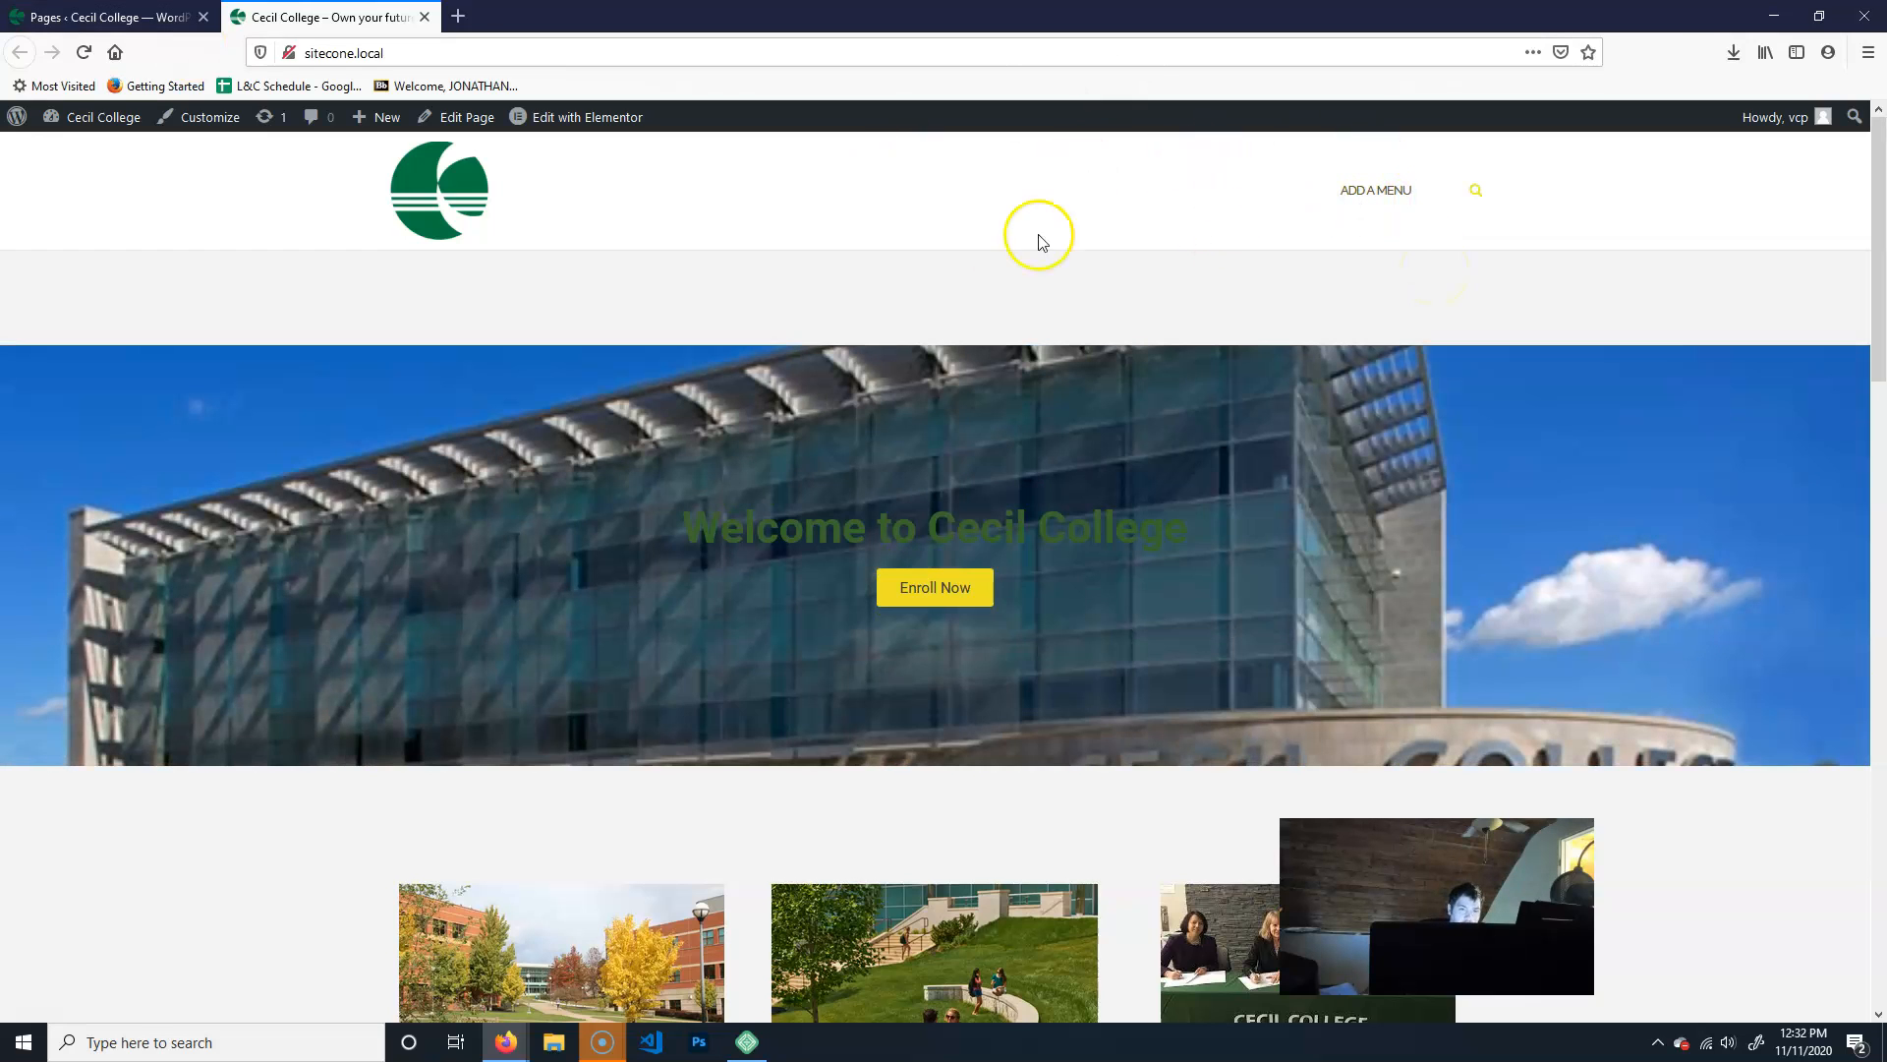
- Create a navigation menu named Main Menu in the WordPress admin with Primary as its display location
left_click(108, 17)
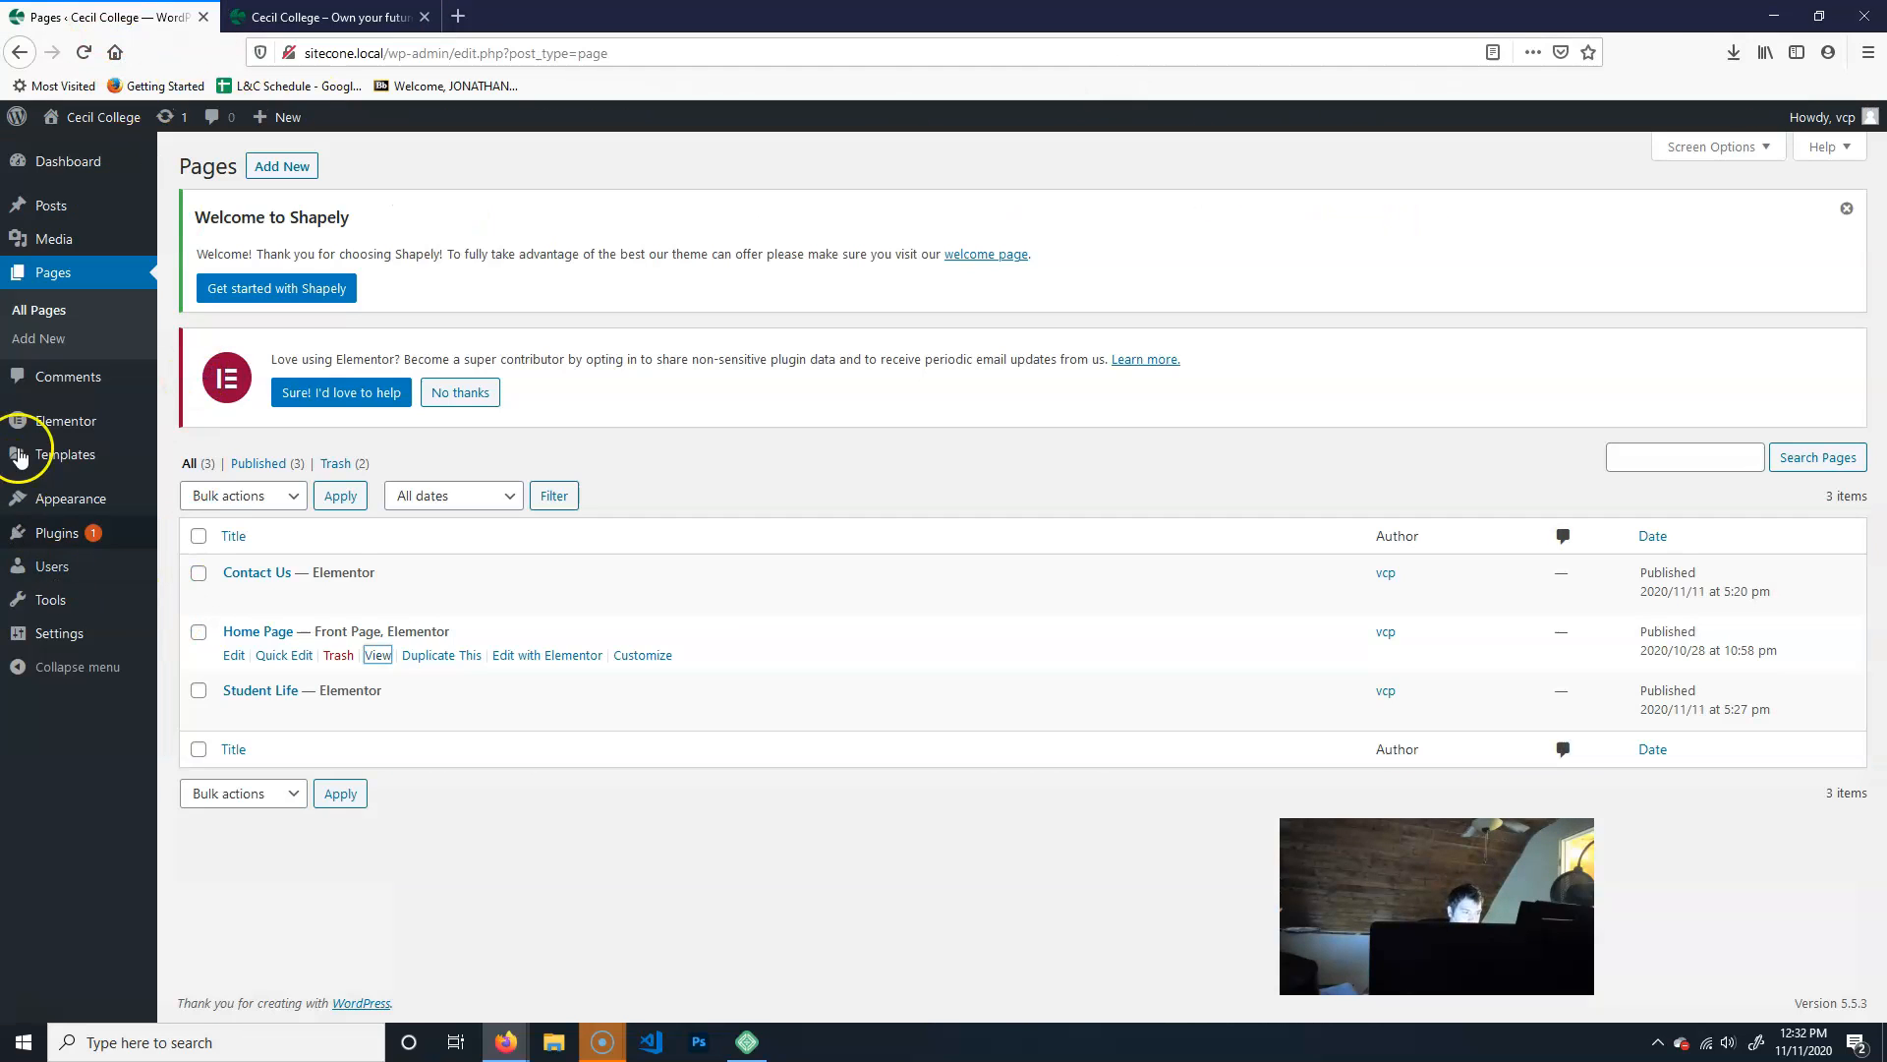
mouse_move(71, 496)
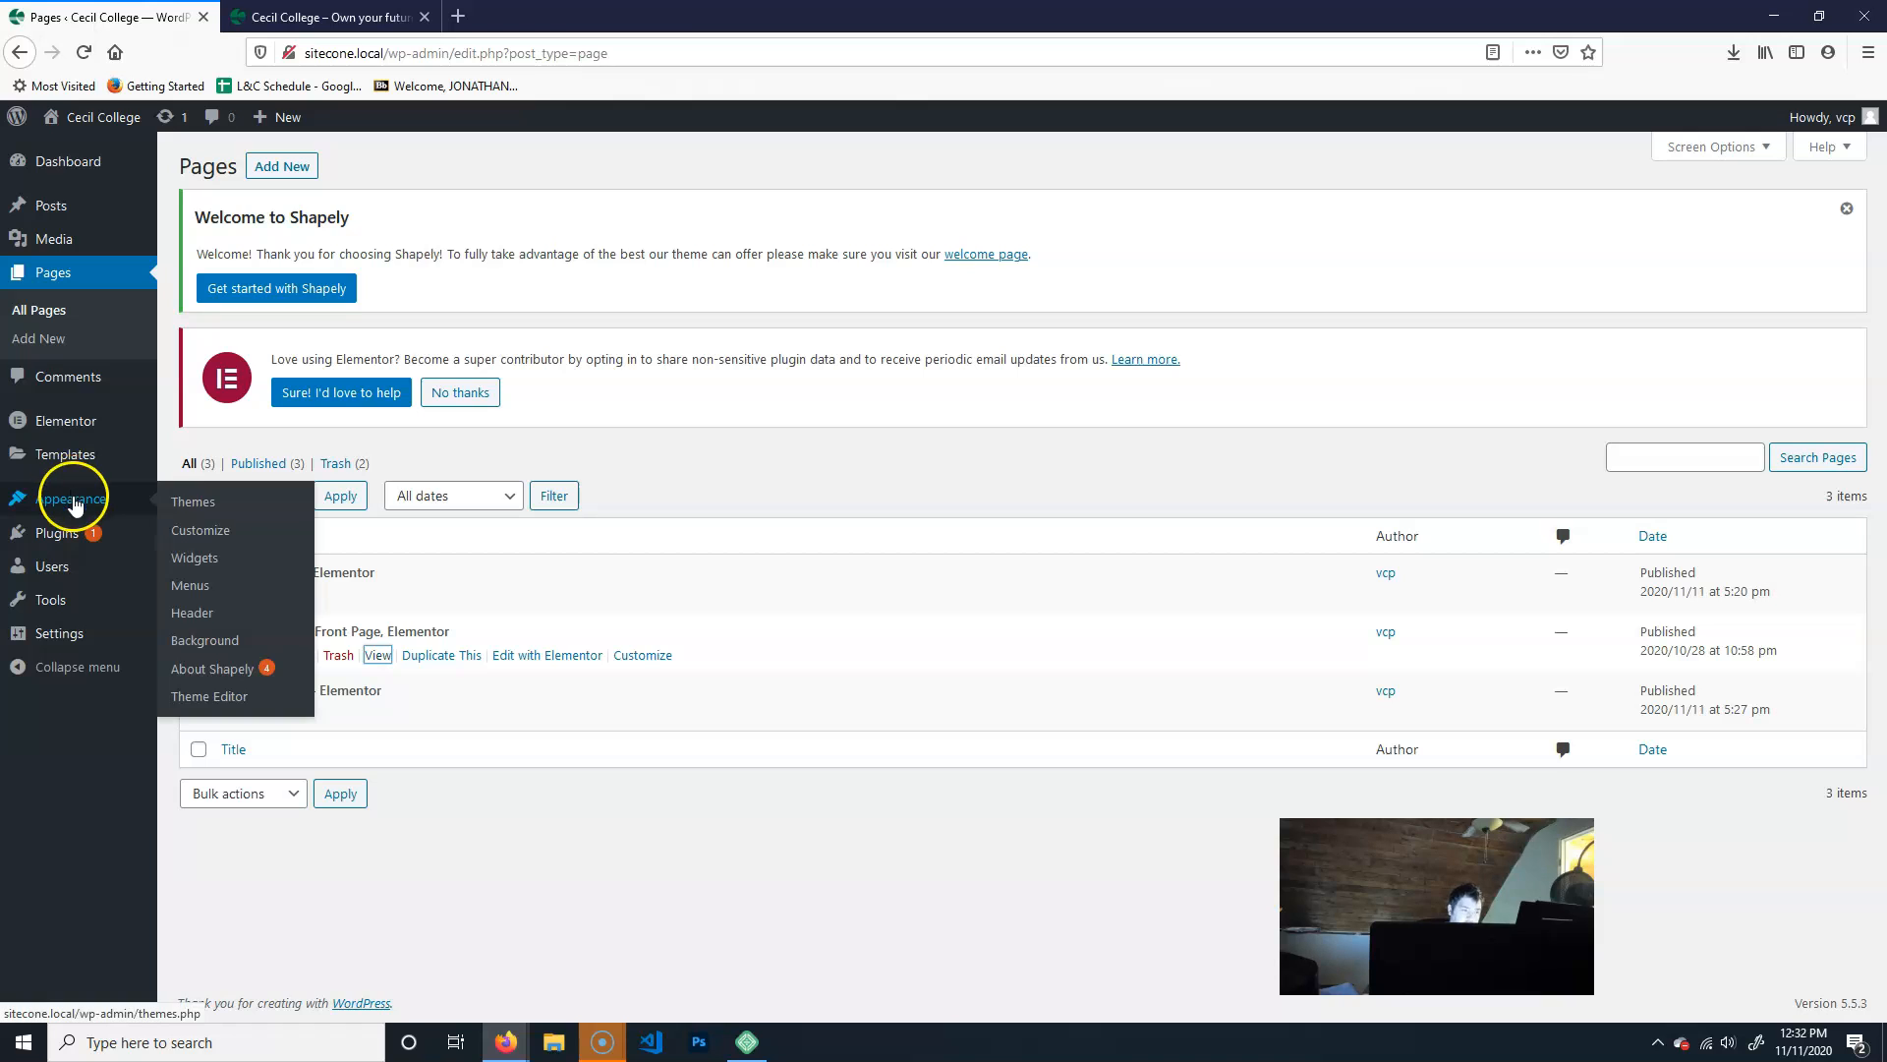
left_click(203, 593)
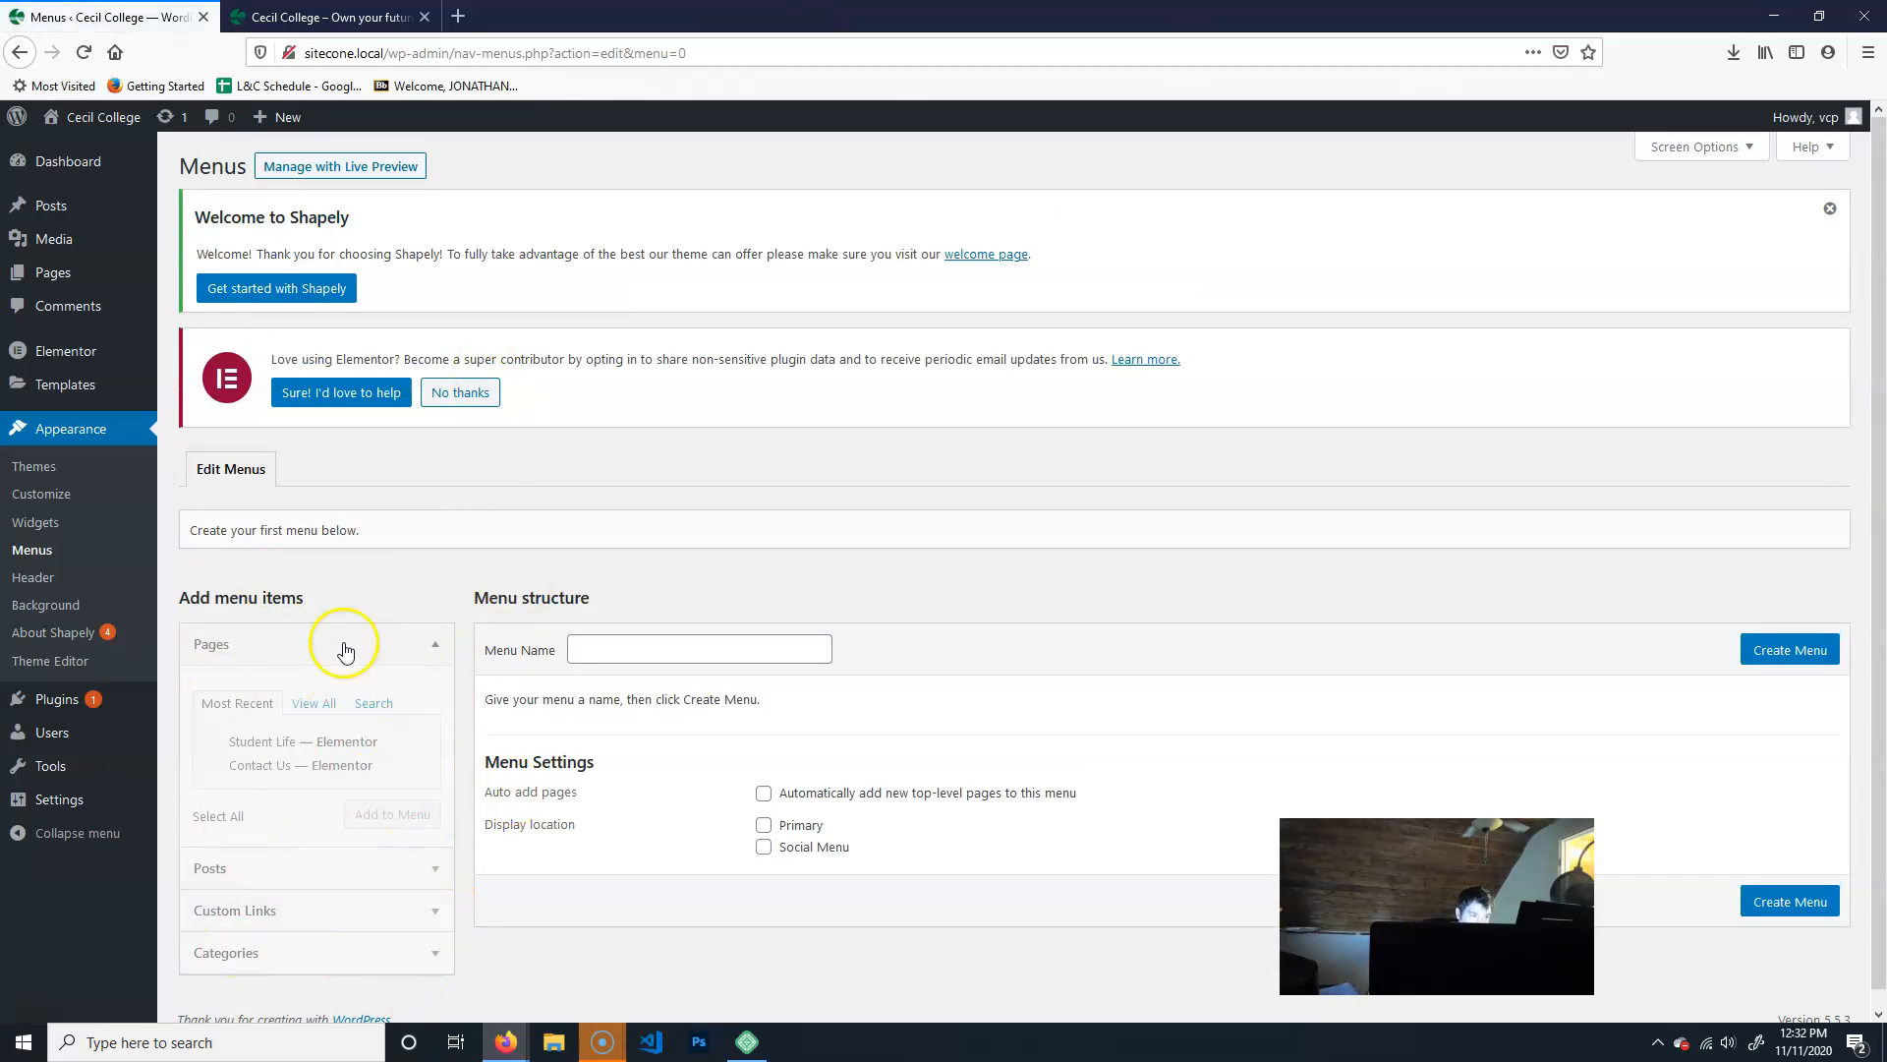
scroll(442, 747, "down", 1)
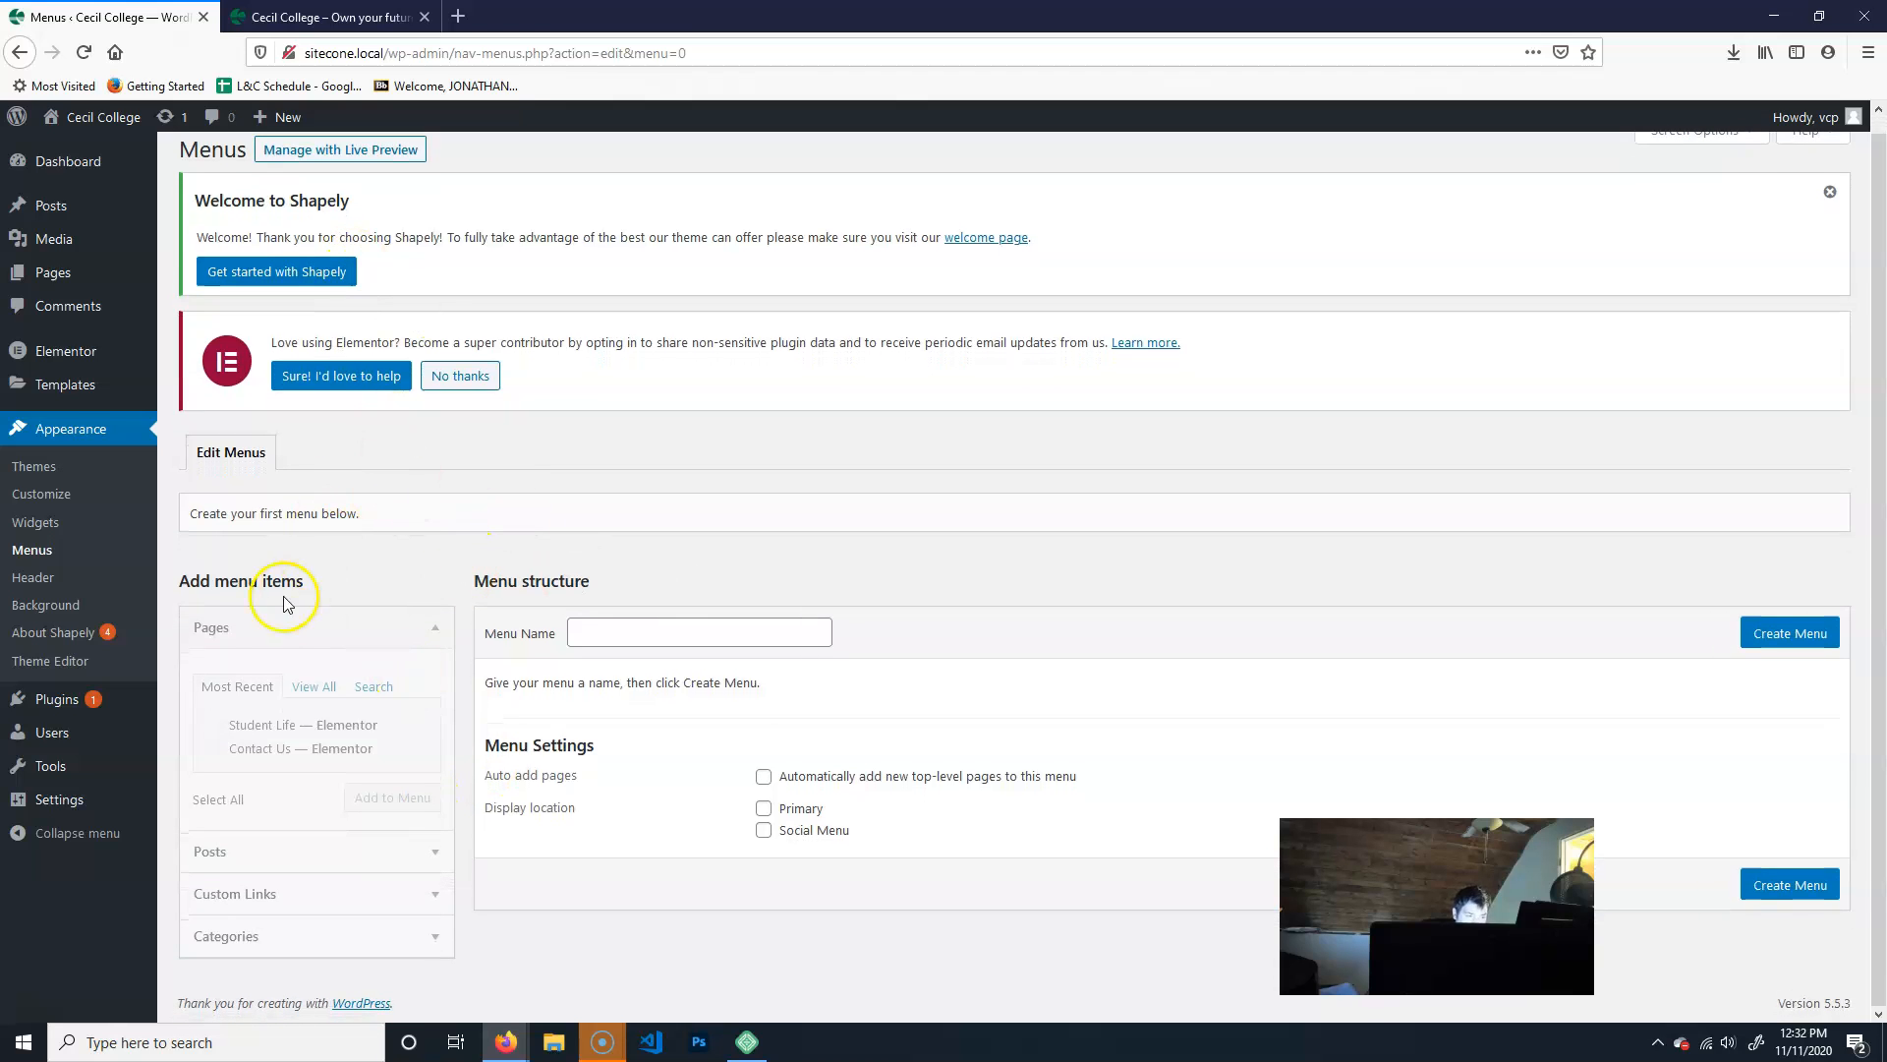
left_click(636, 632)
type("Main Menu")
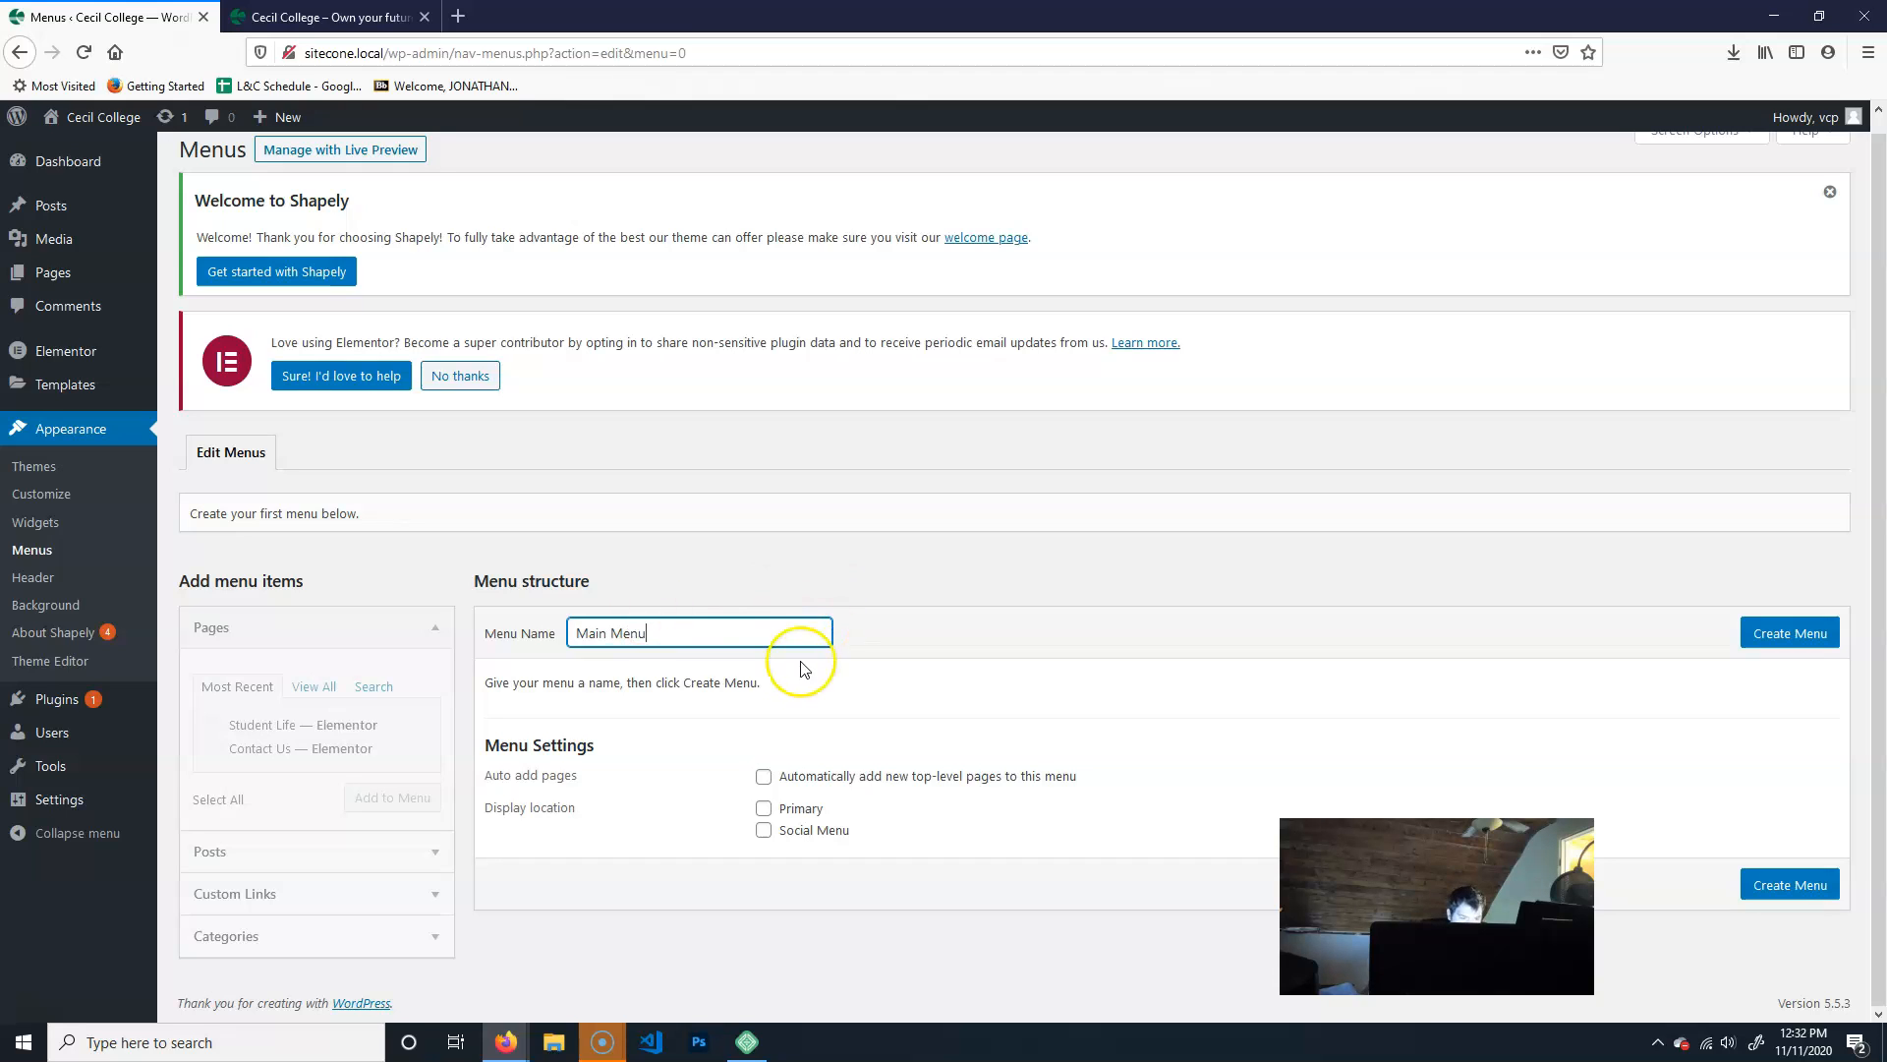
left_click(764, 812)
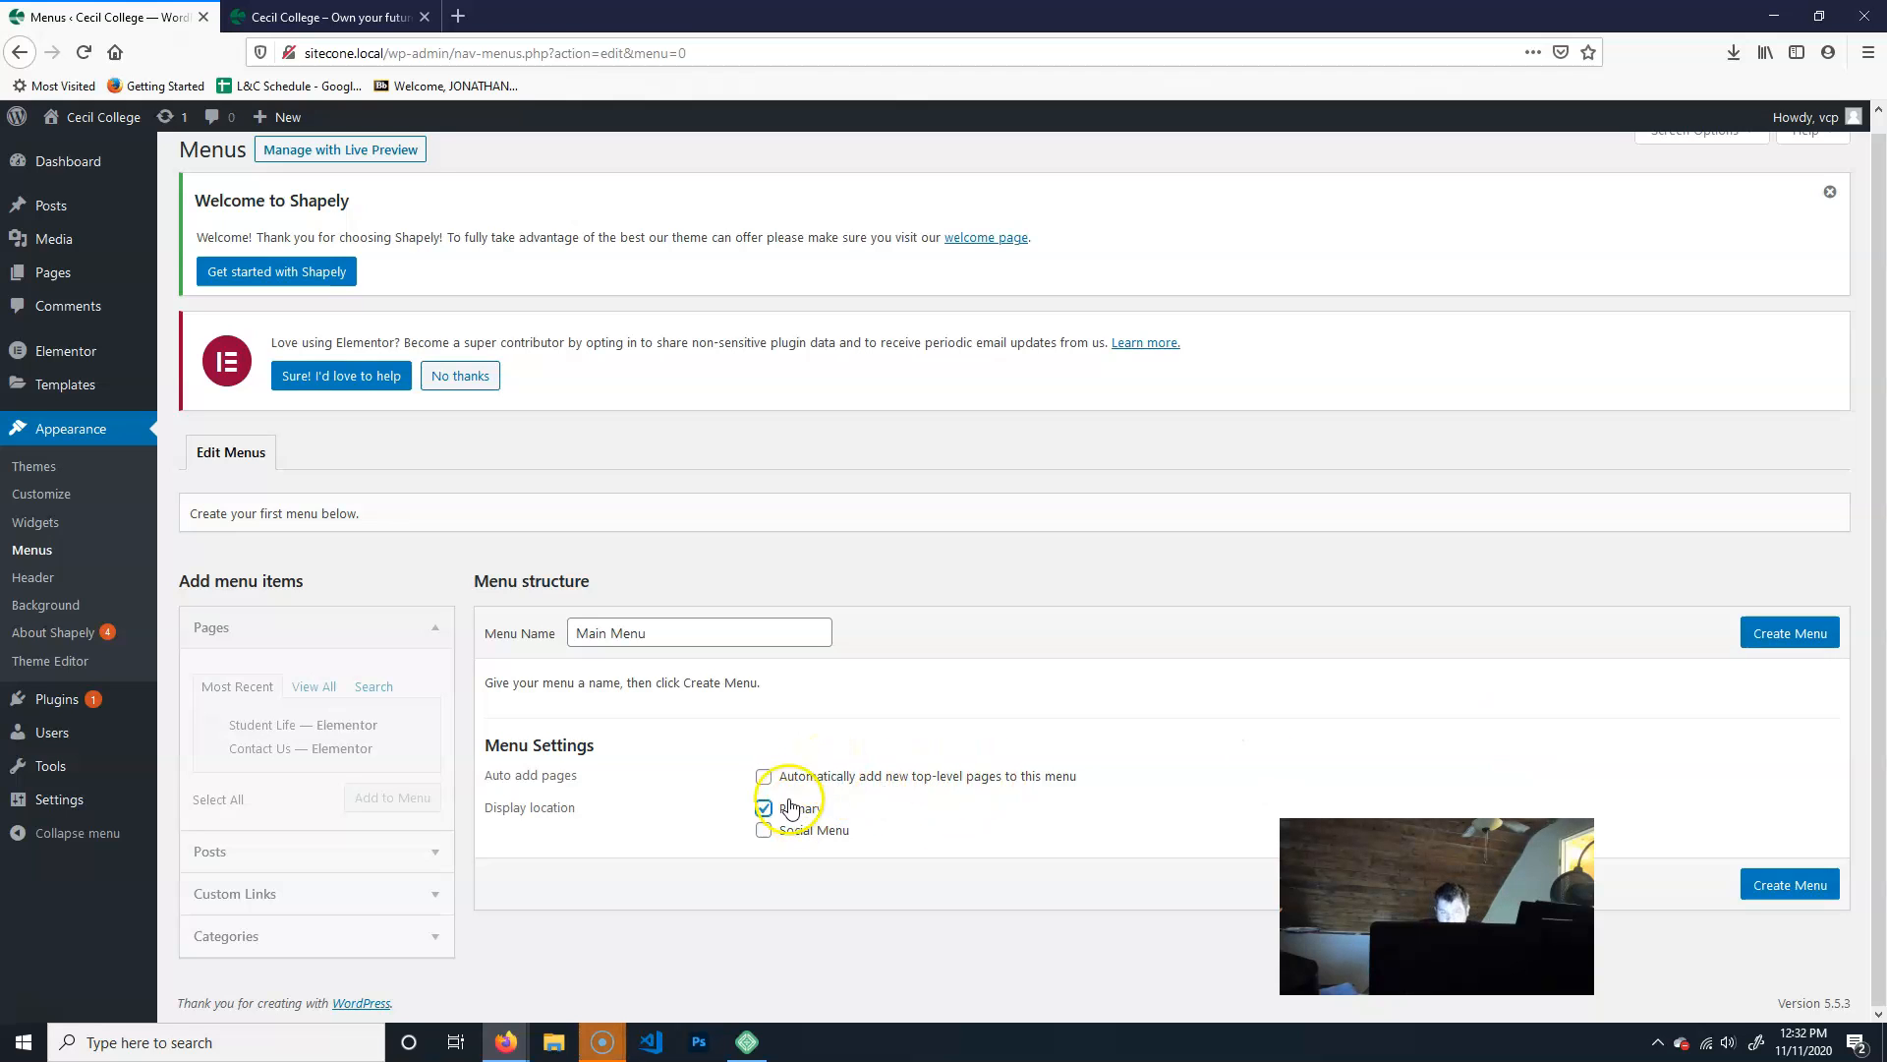
left_click(1791, 635)
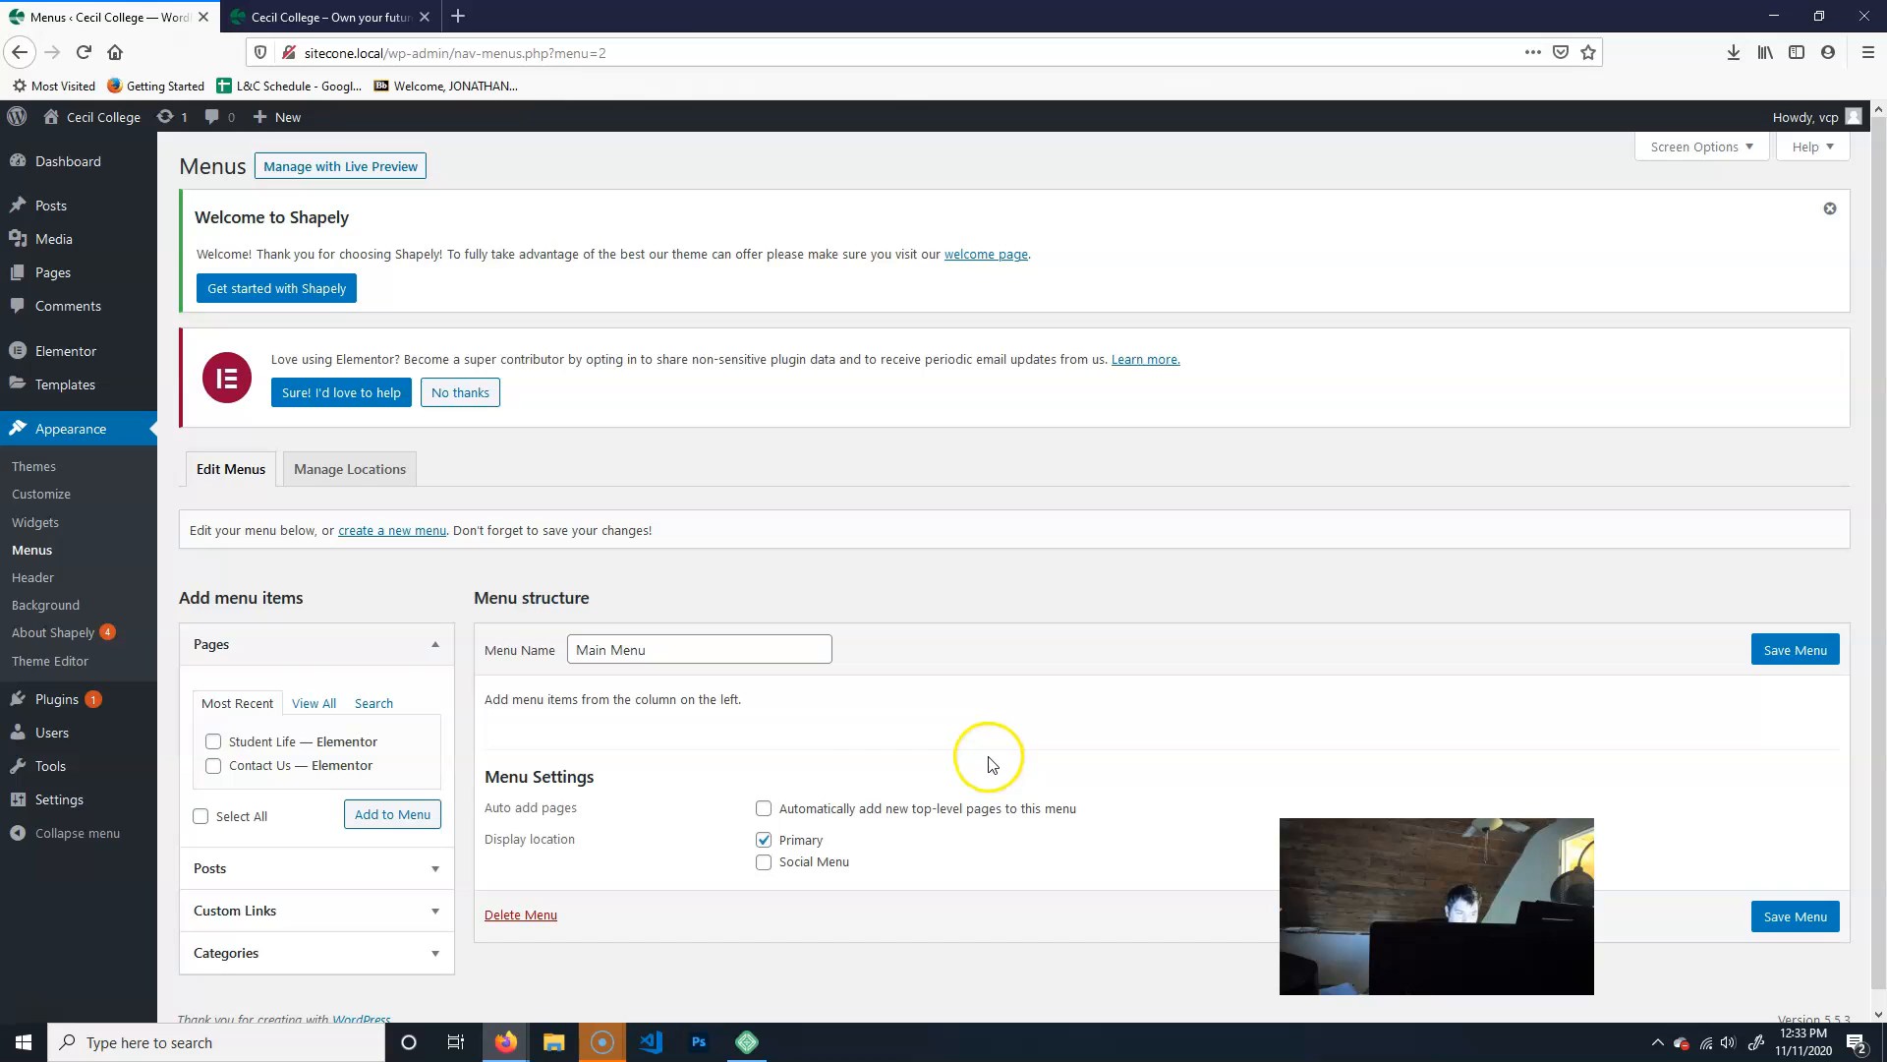
- Examine the Posts, Custom Links and Categories options for adding items to the menu
left_click(360, 867)
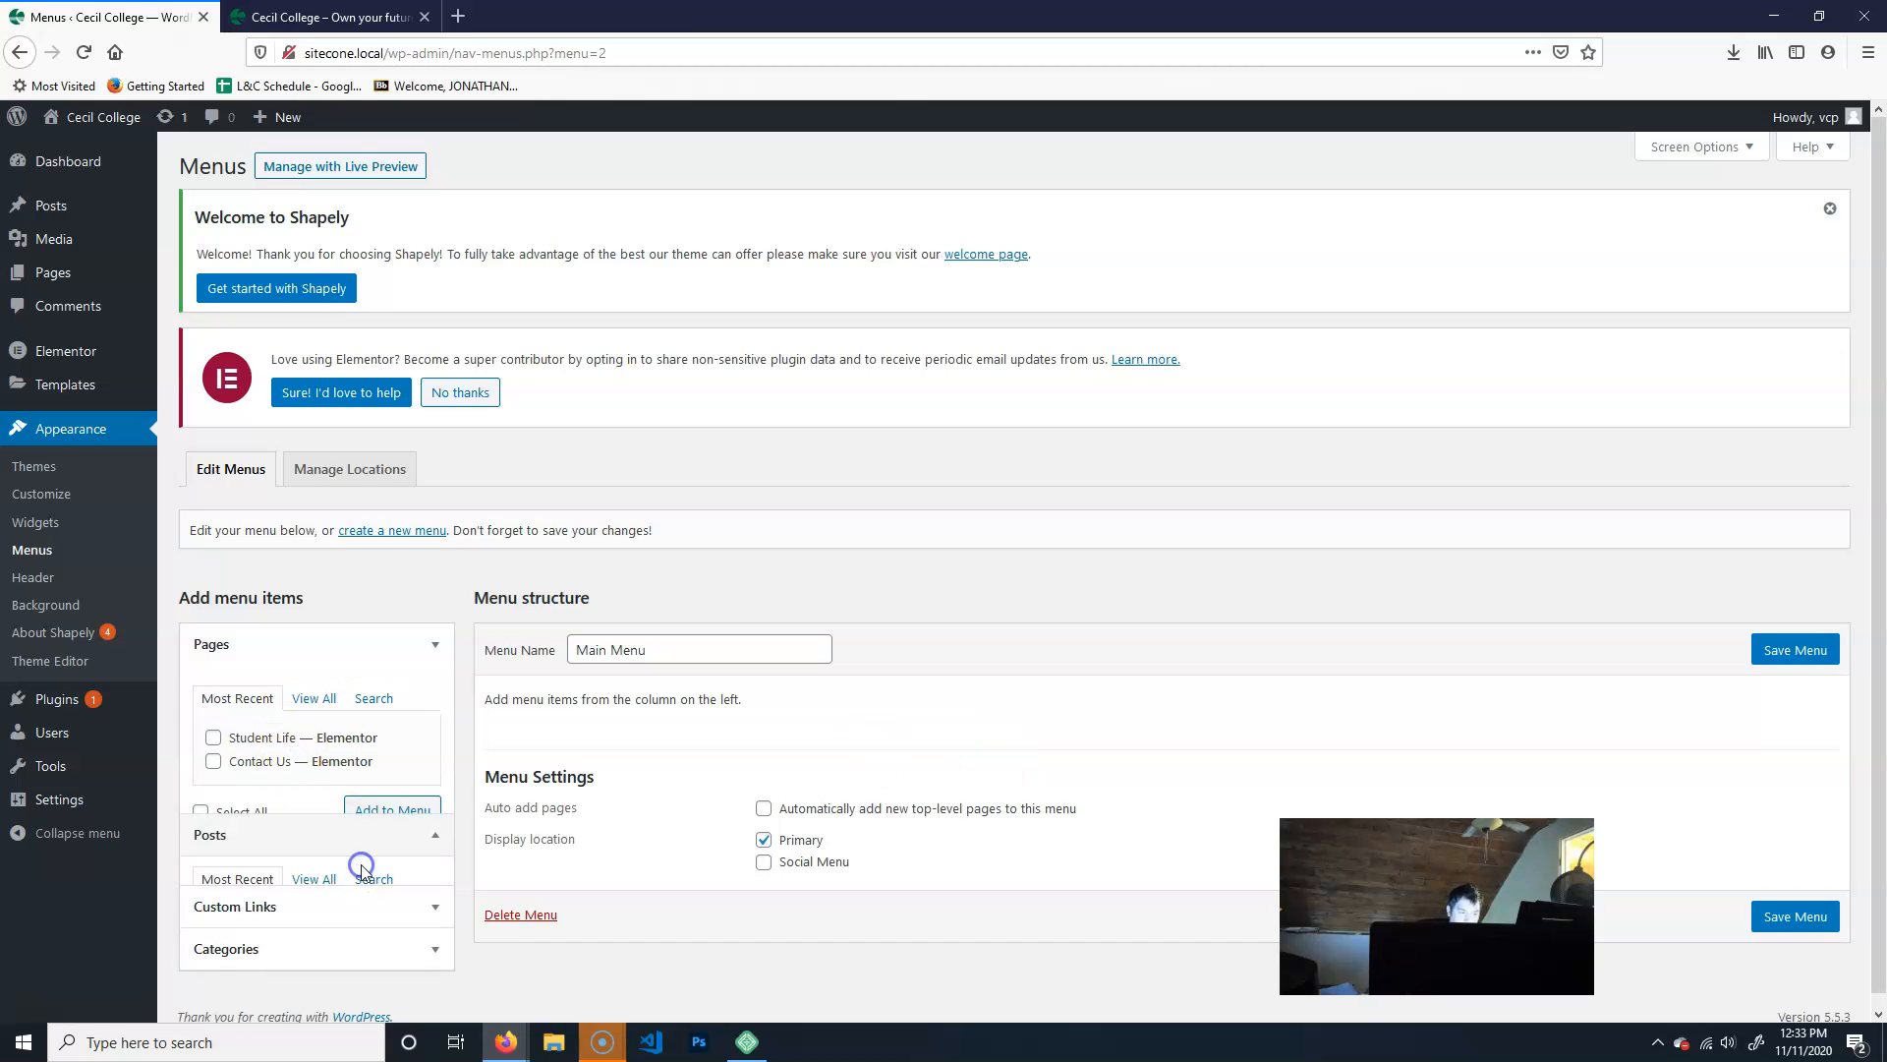
left_click(430, 691)
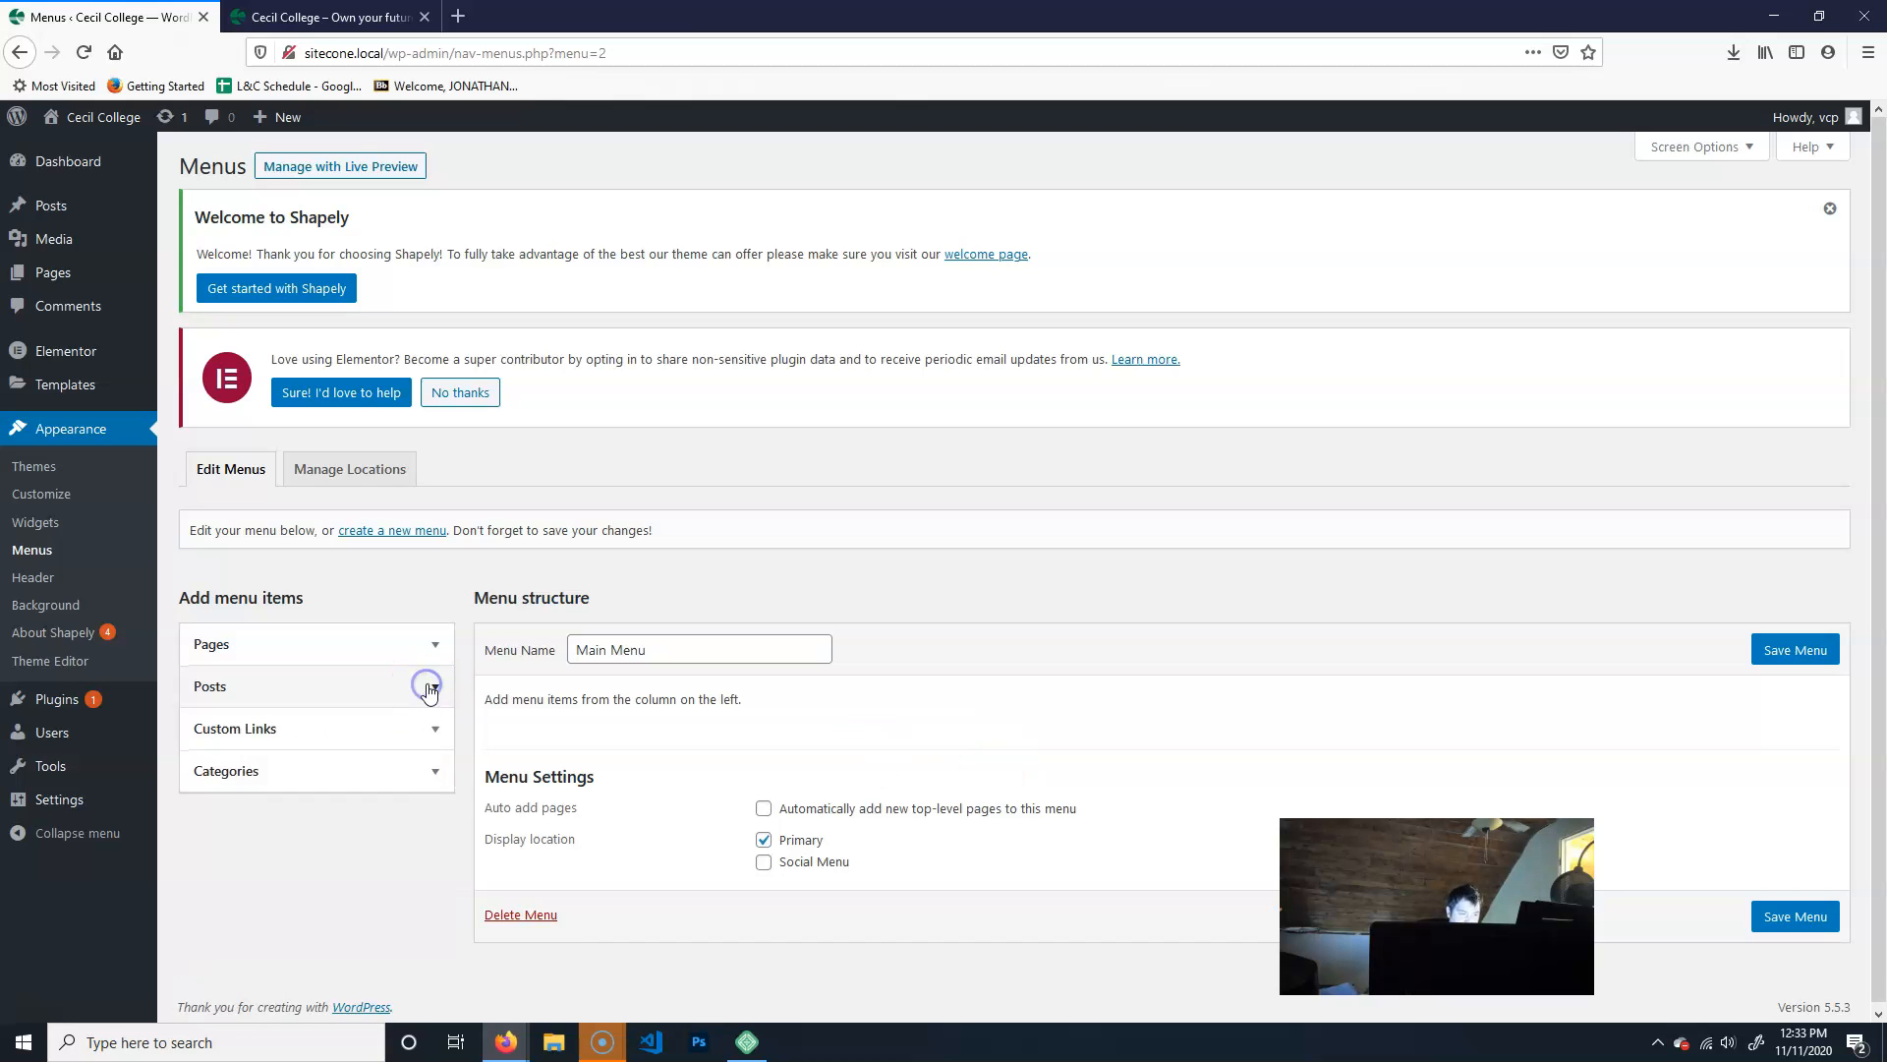
left_click(361, 737)
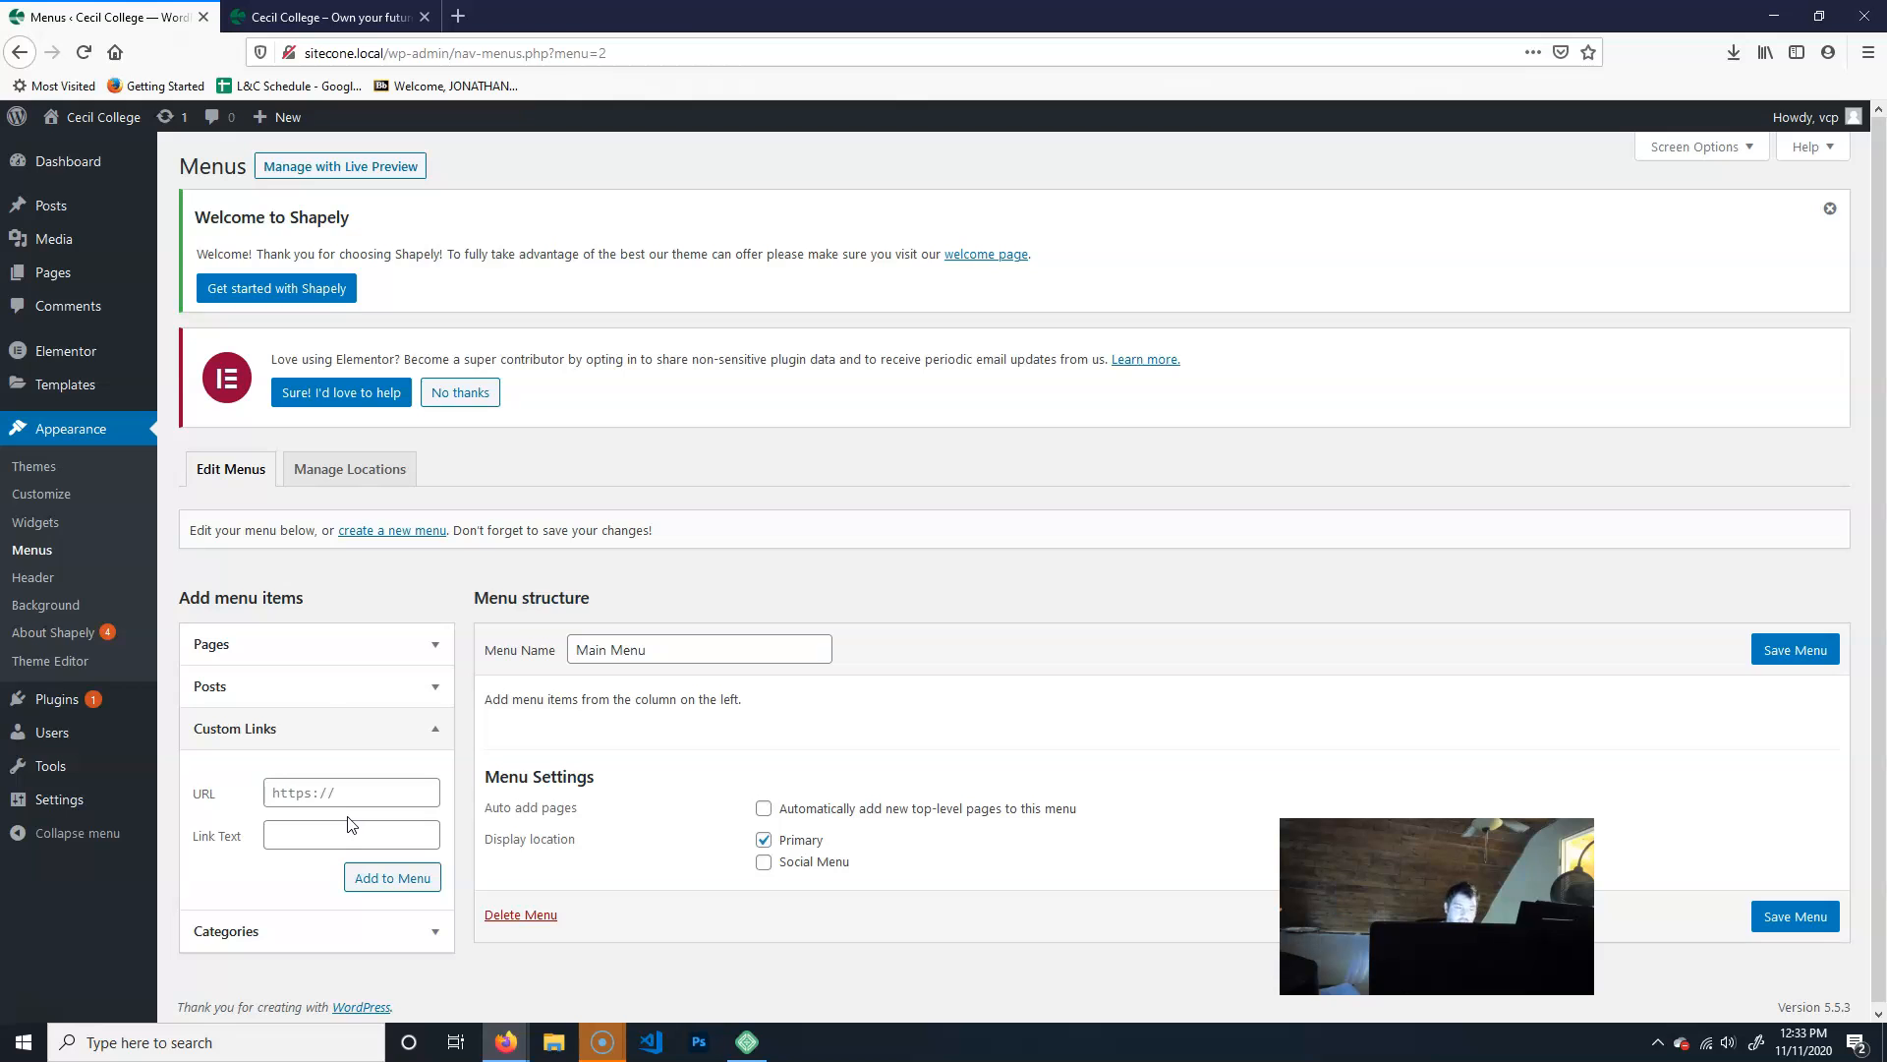
left_click(386, 790)
left_click(263, 790)
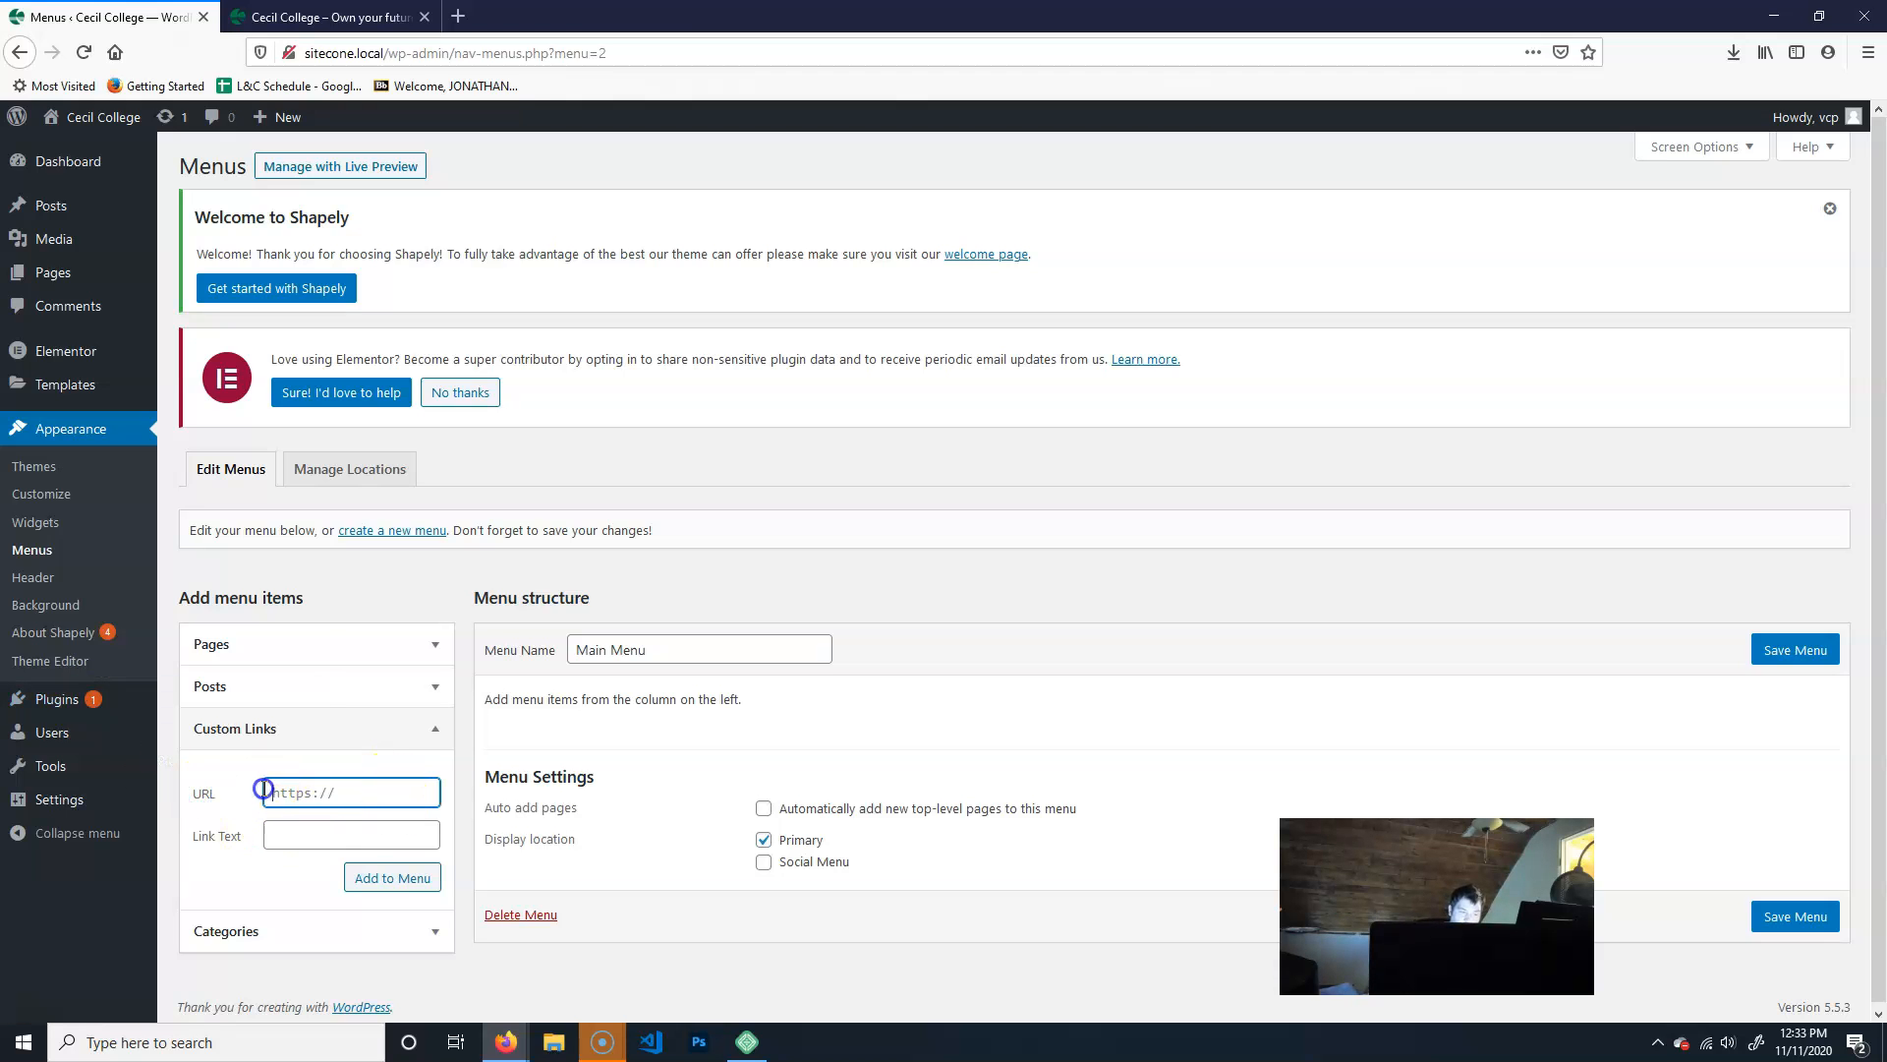
left_click(348, 832)
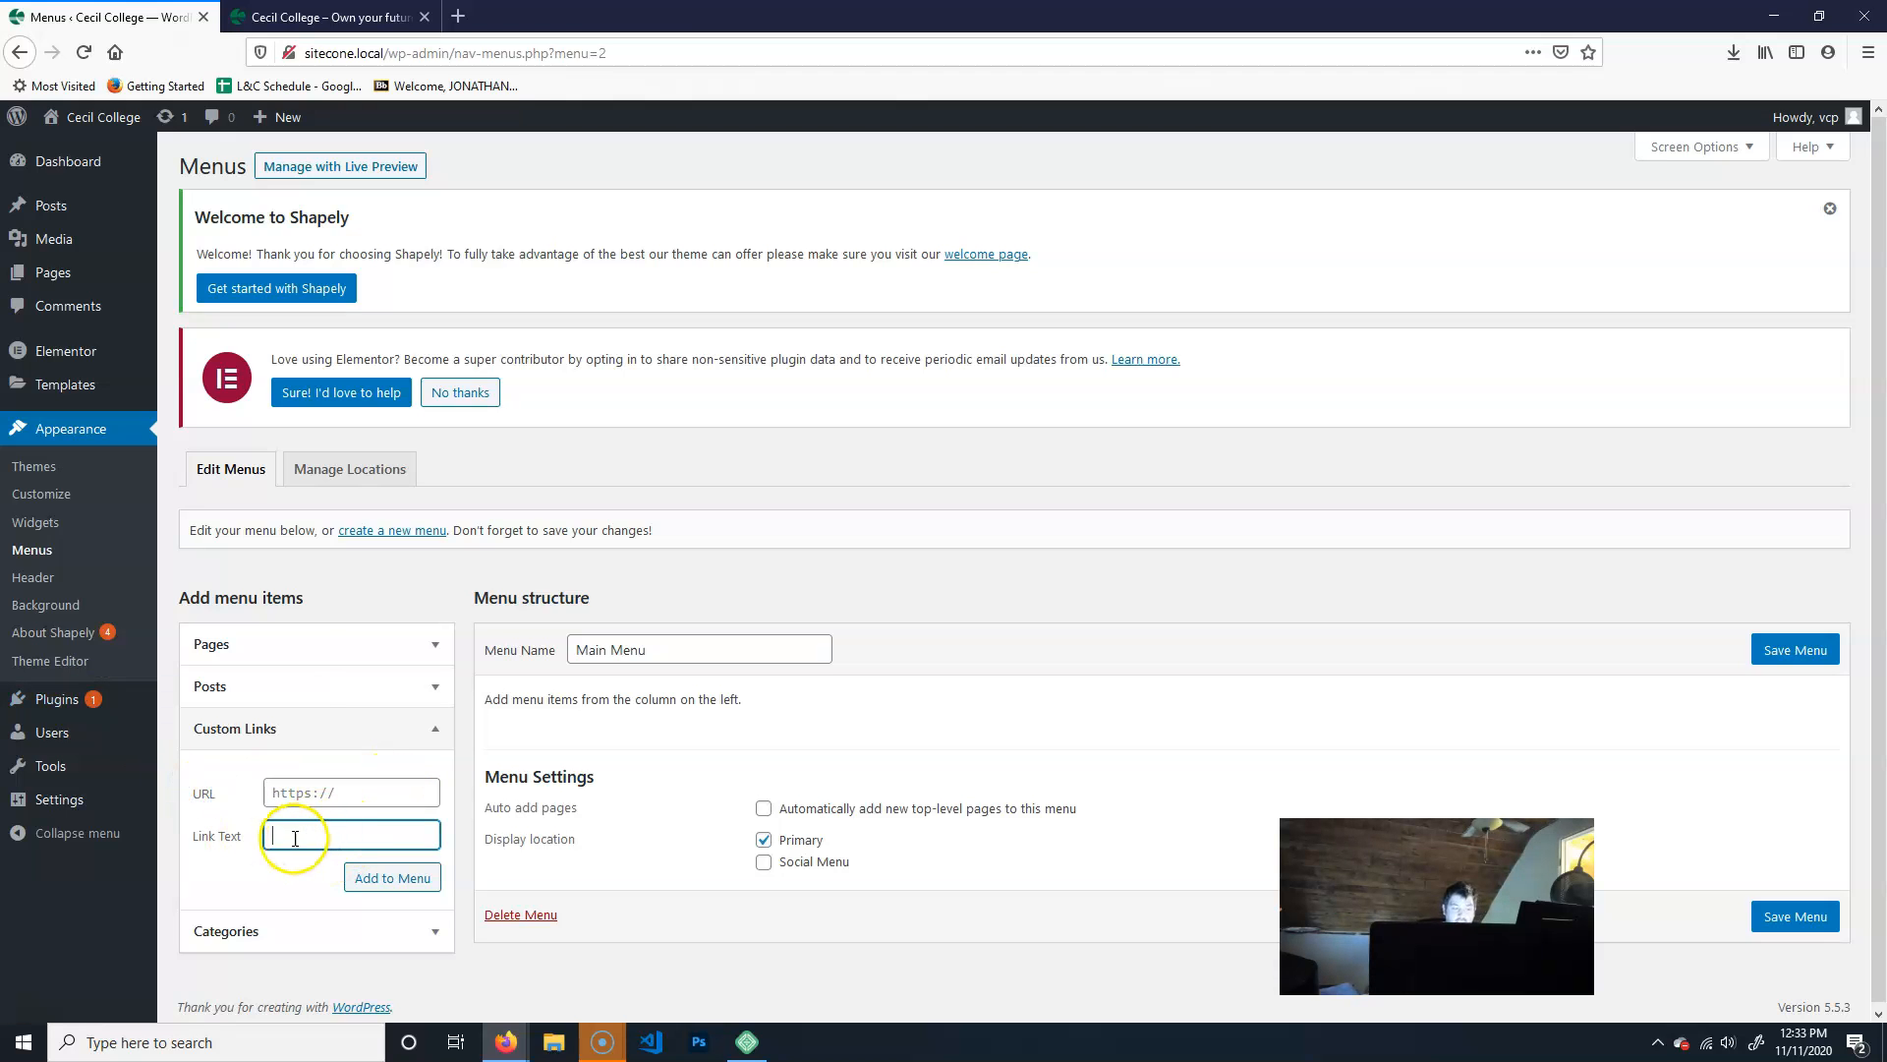
left_click(368, 793)
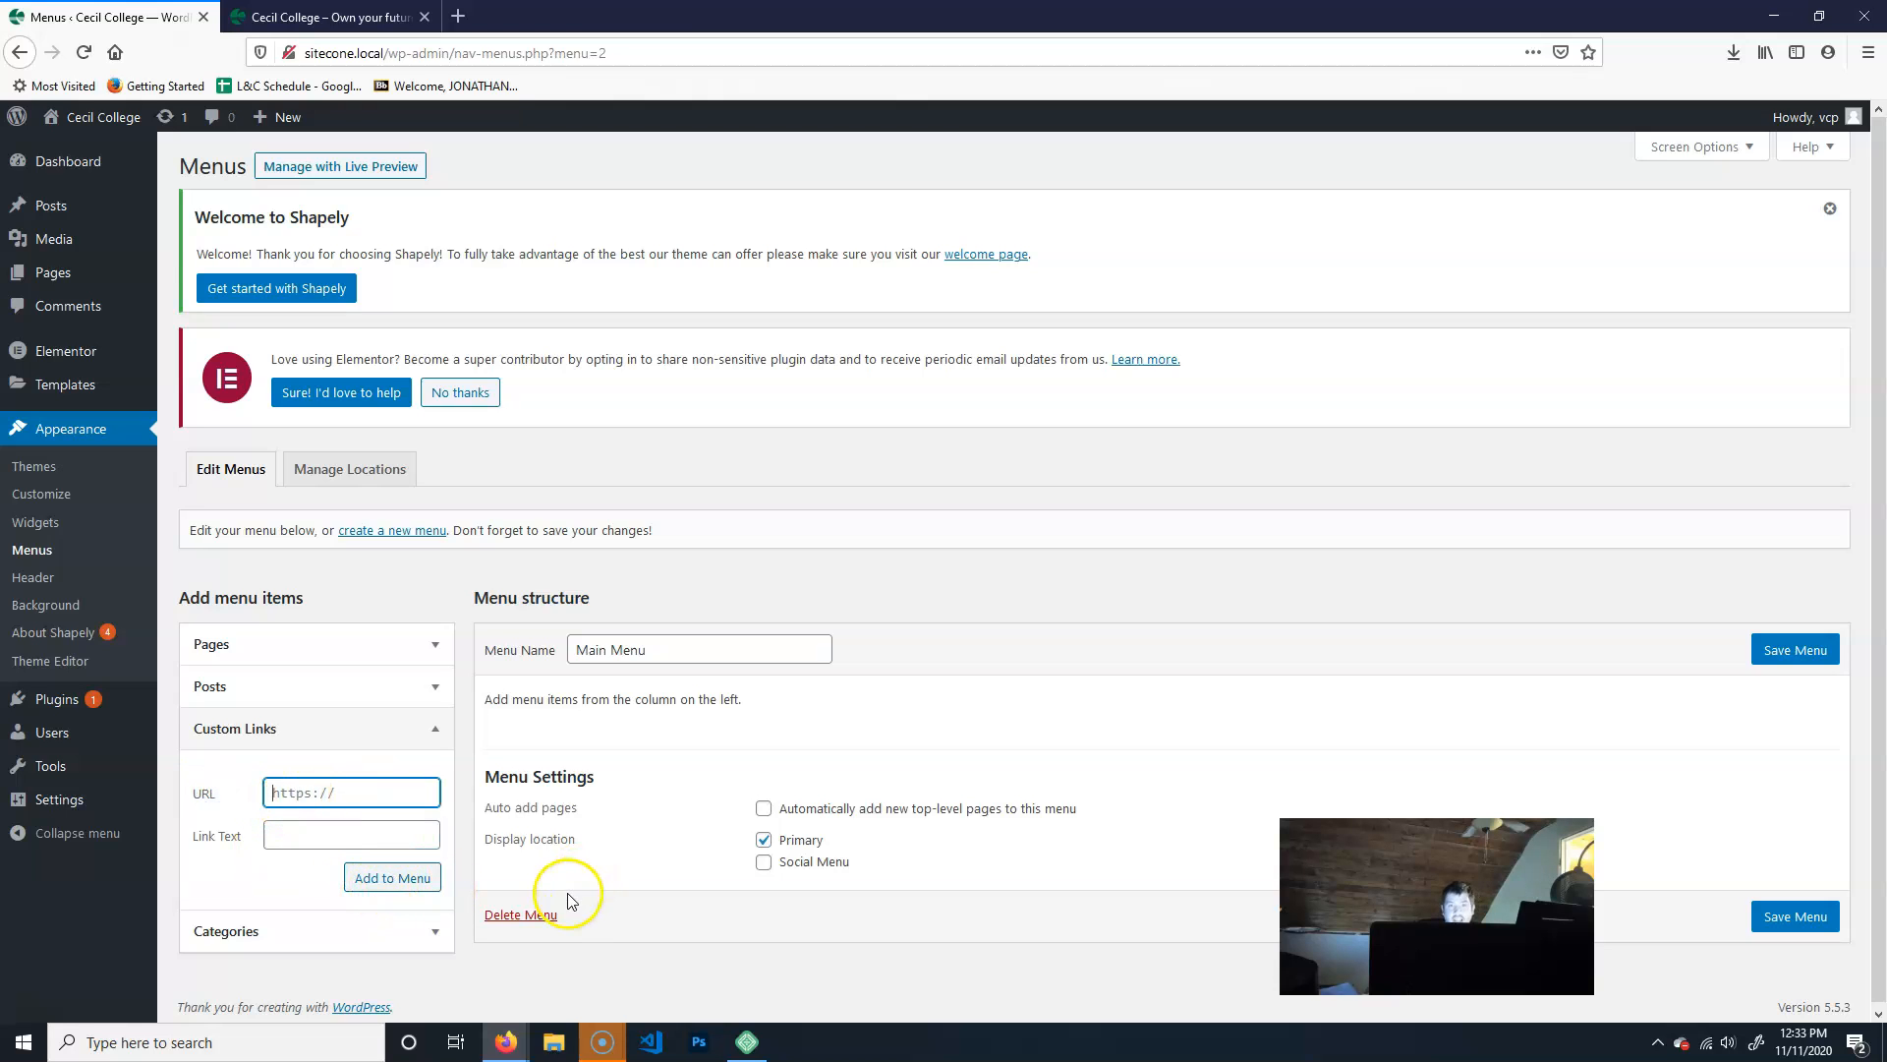
left_click(429, 728)
left_click(417, 776)
left_click(417, 776)
- Add the Home Page, Contact Us and Student Life pages to Main Menu
left_click(433, 642)
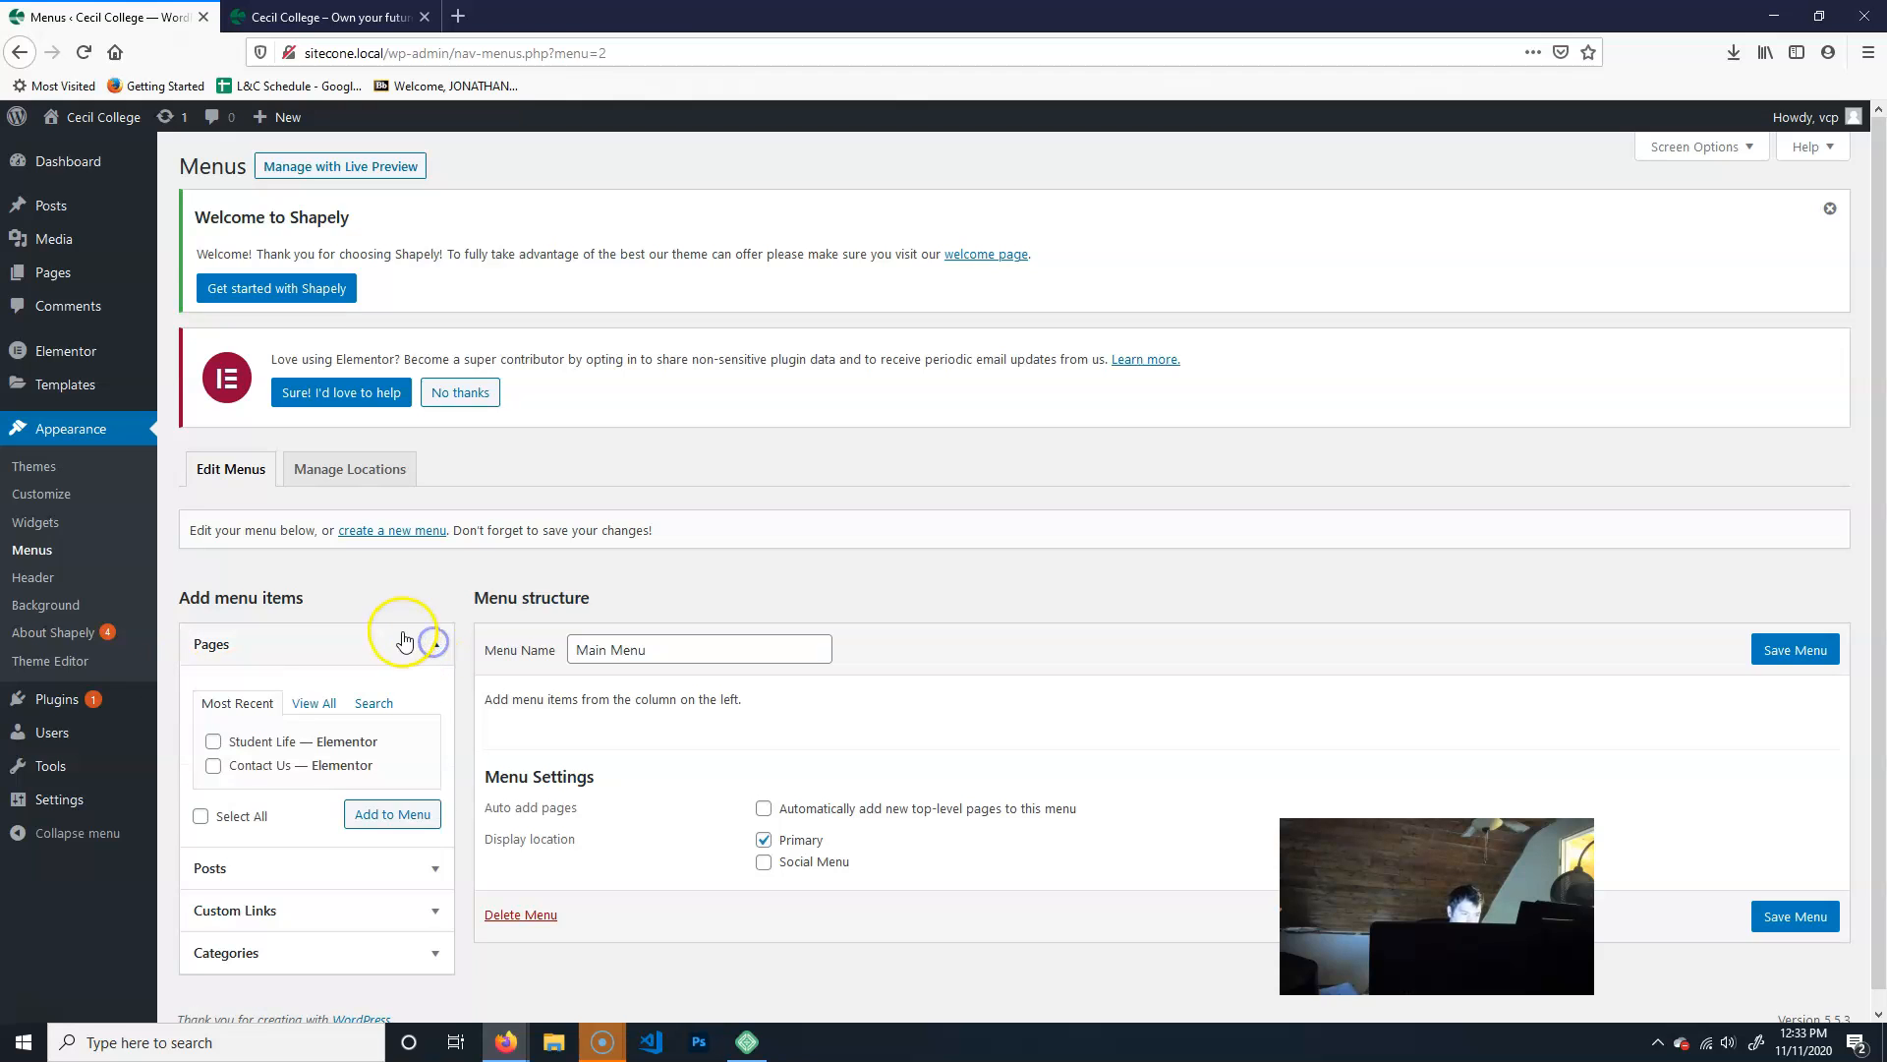
left_click(313, 703)
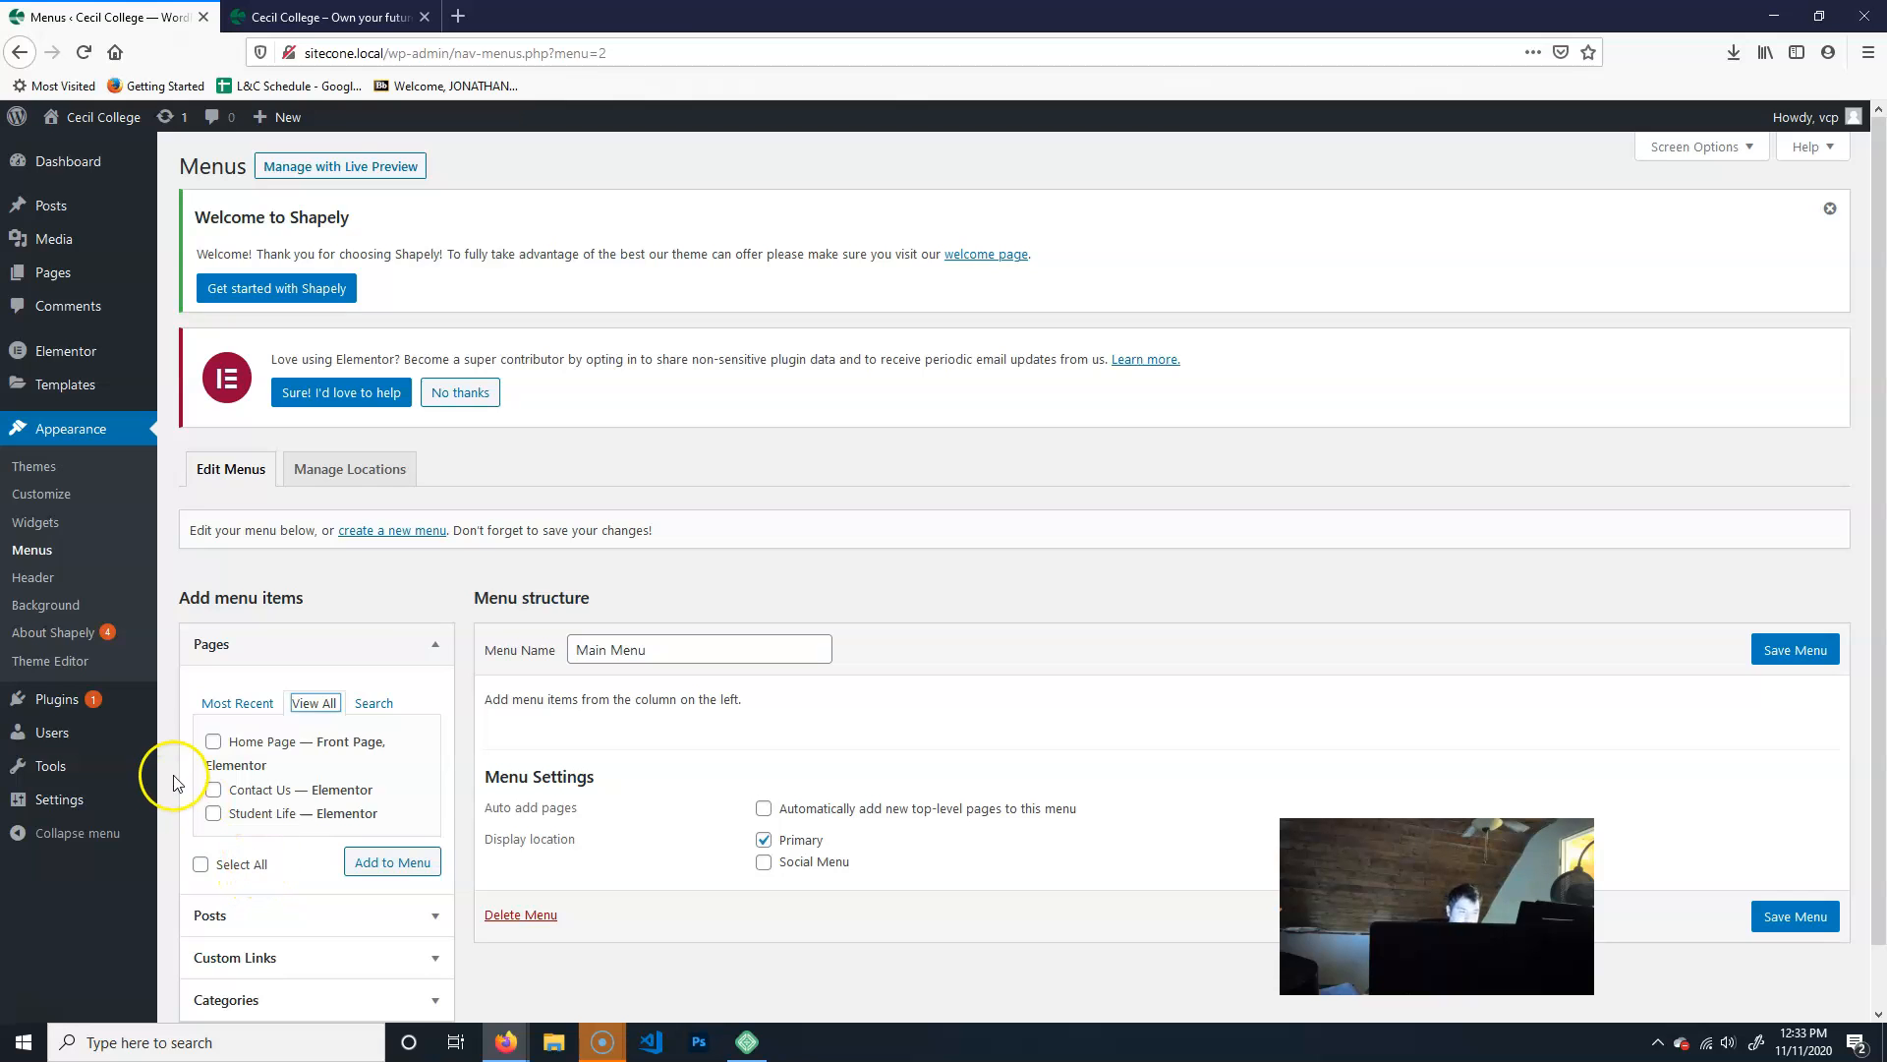
left_click(212, 790)
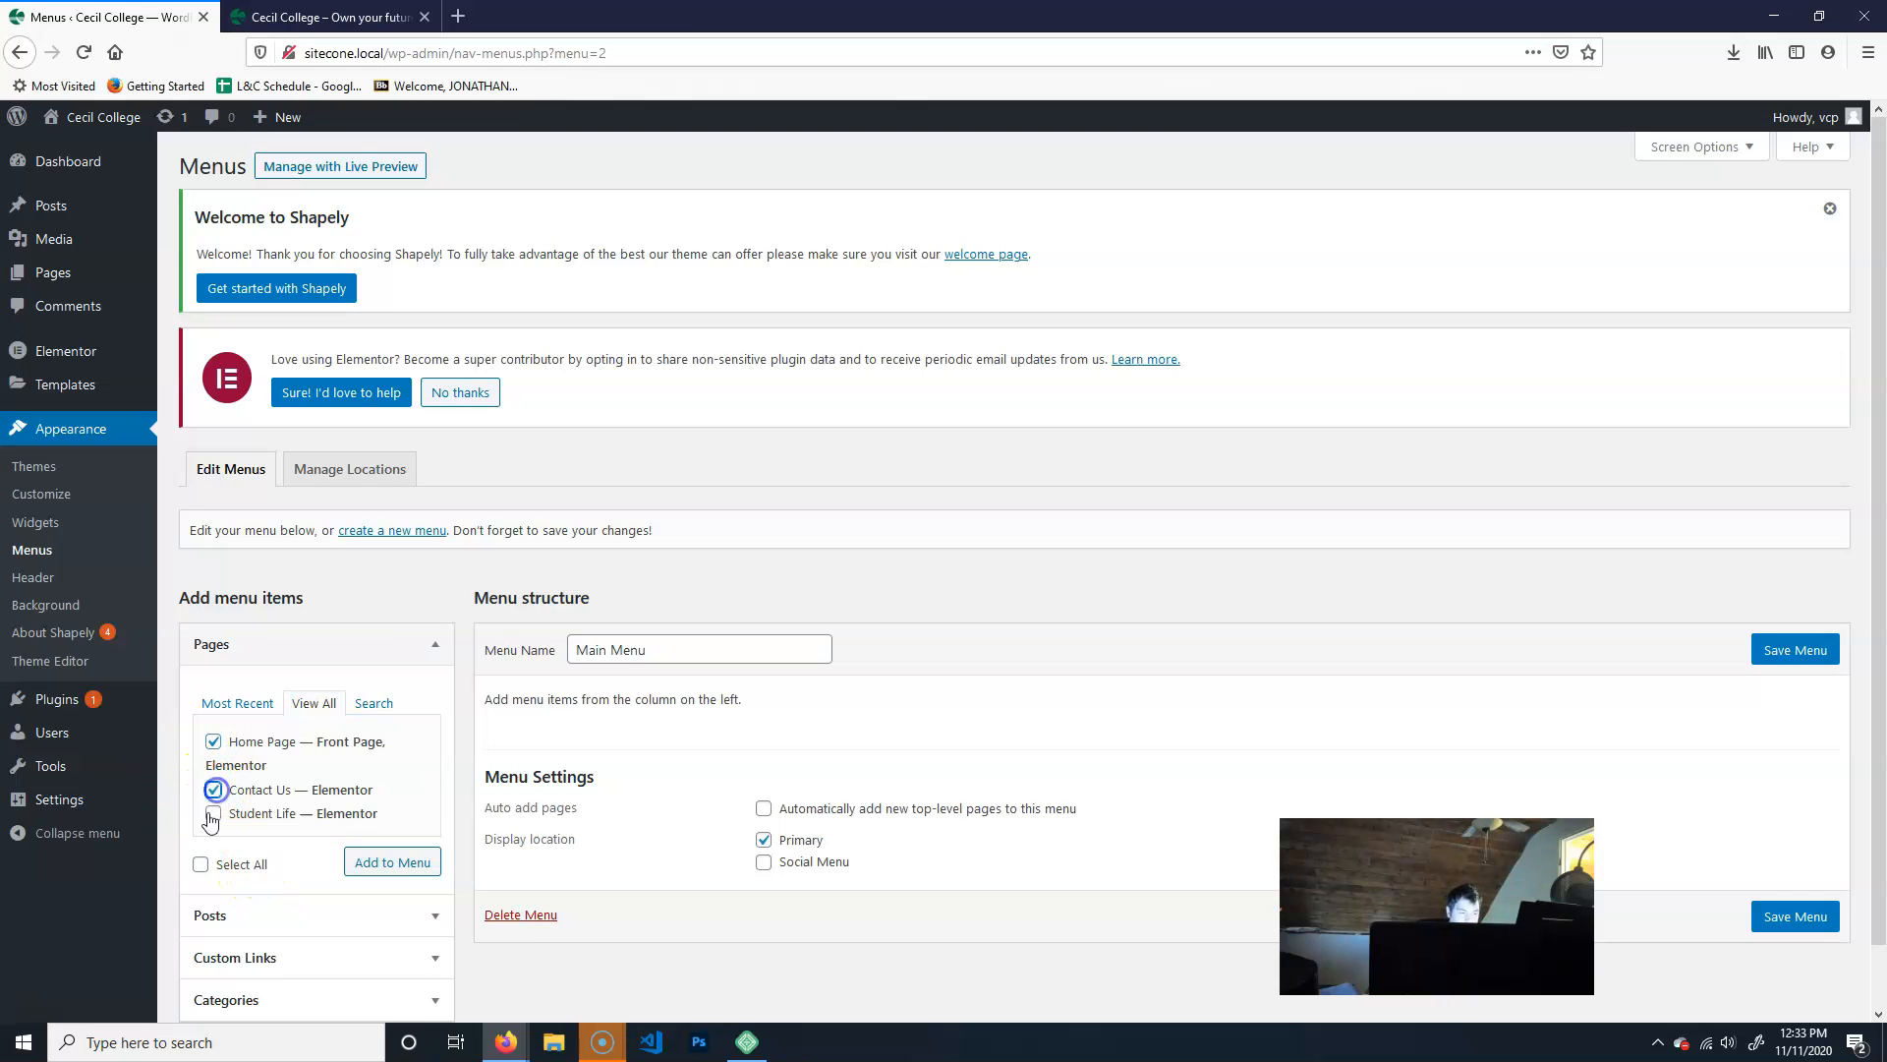
left_click(211, 815)
left_click(391, 862)
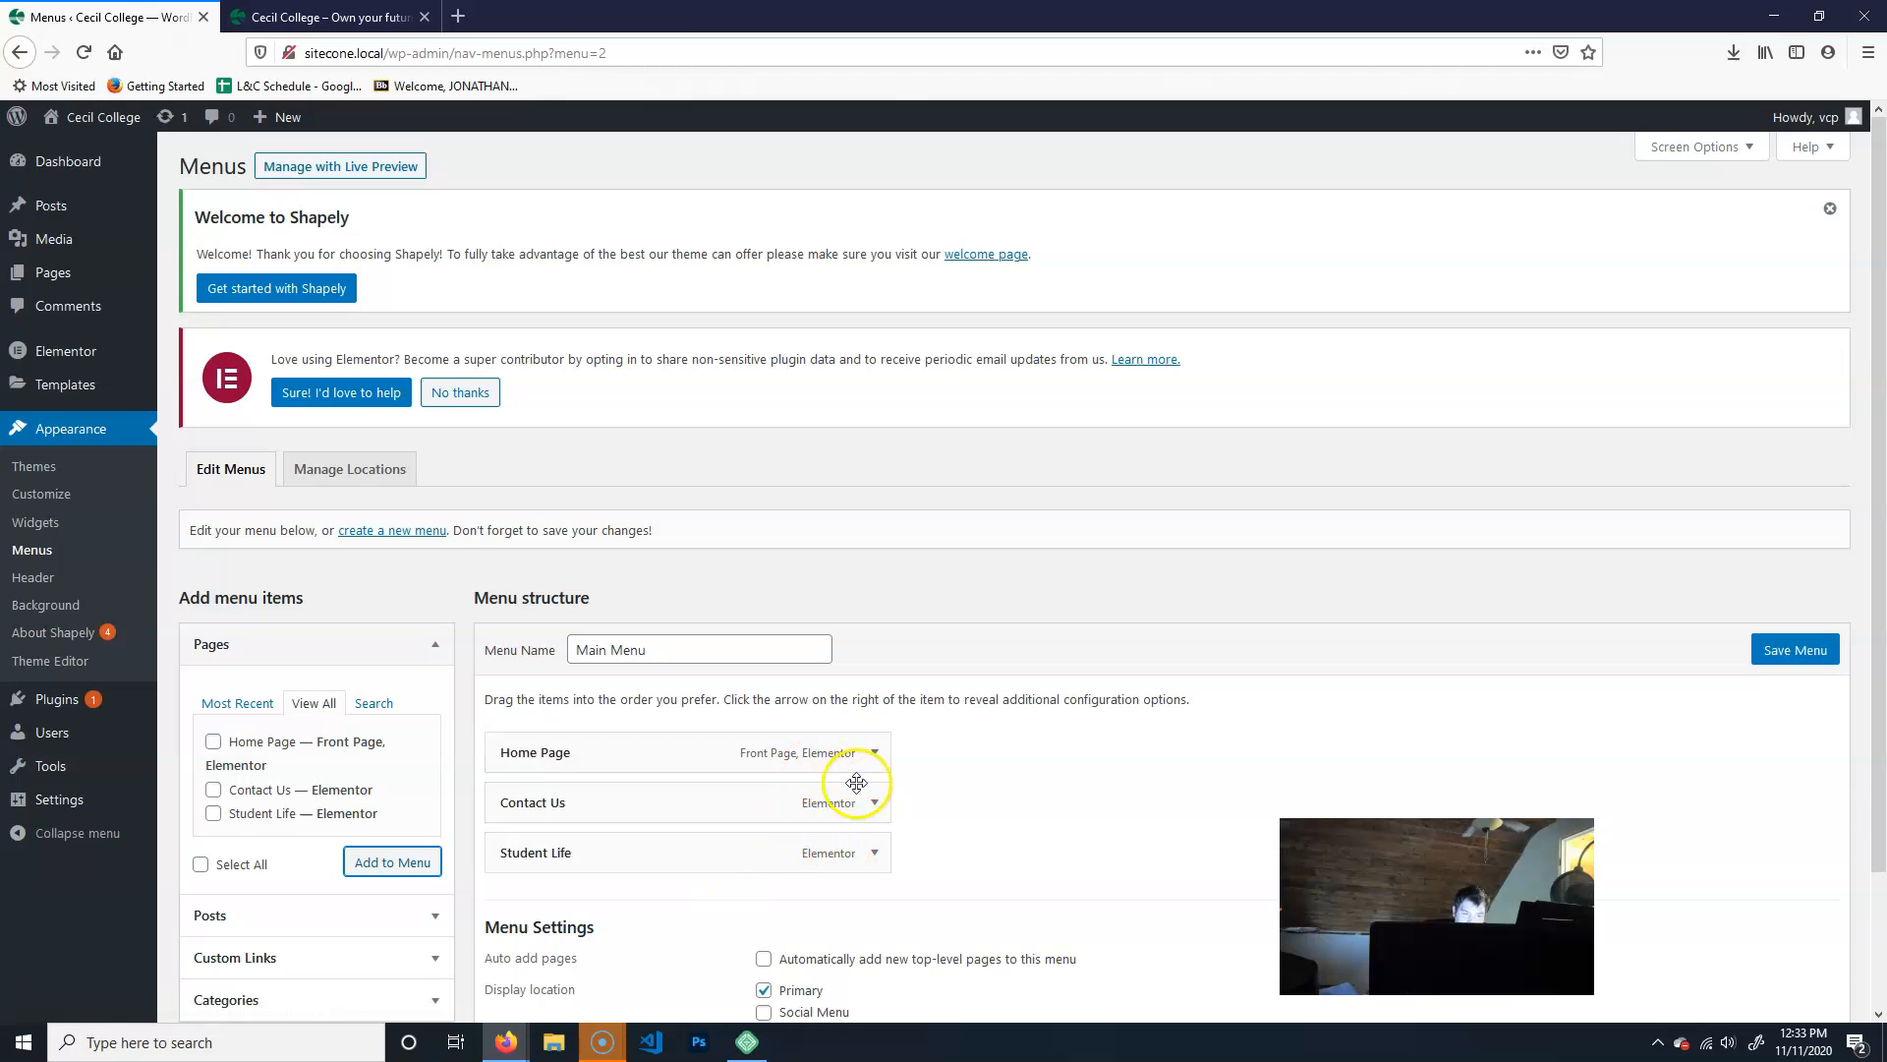
- Examine the Home Page item's settings and how the items in Main Menu can be reordered
left_click(873, 754)
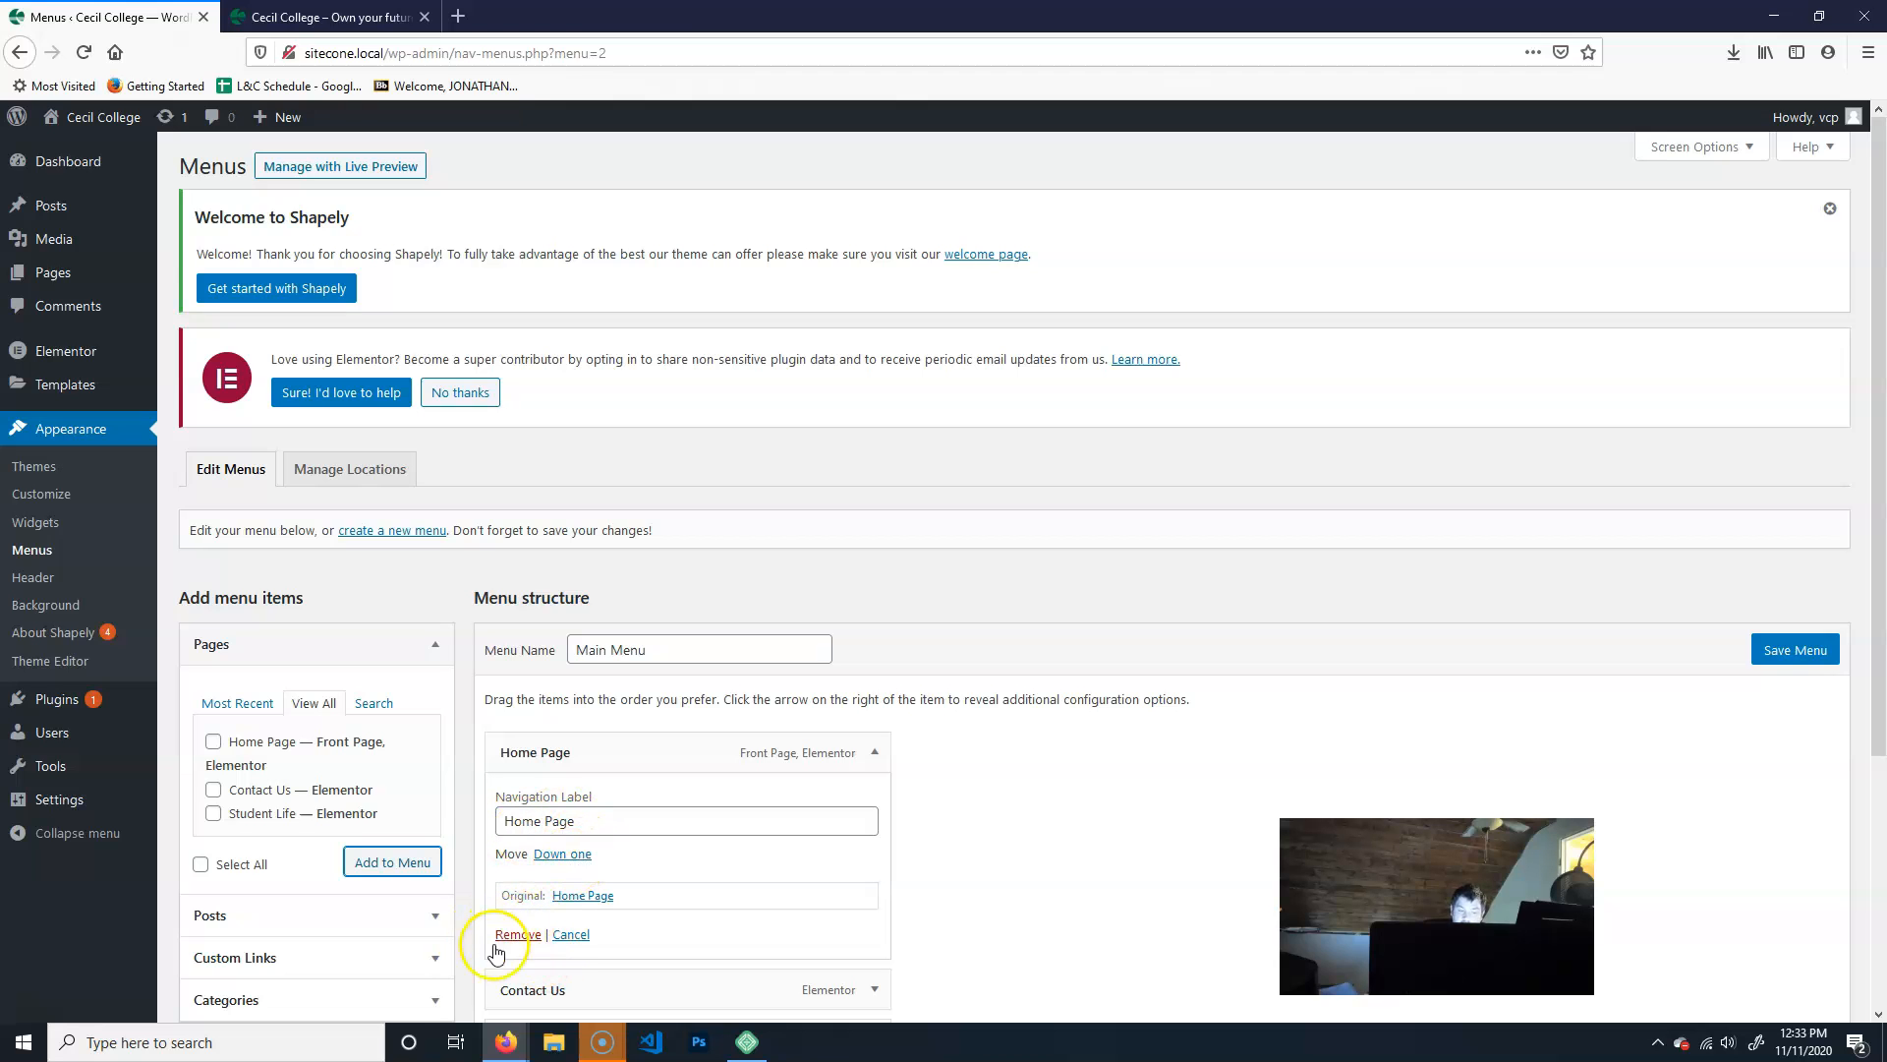
left_click(872, 753)
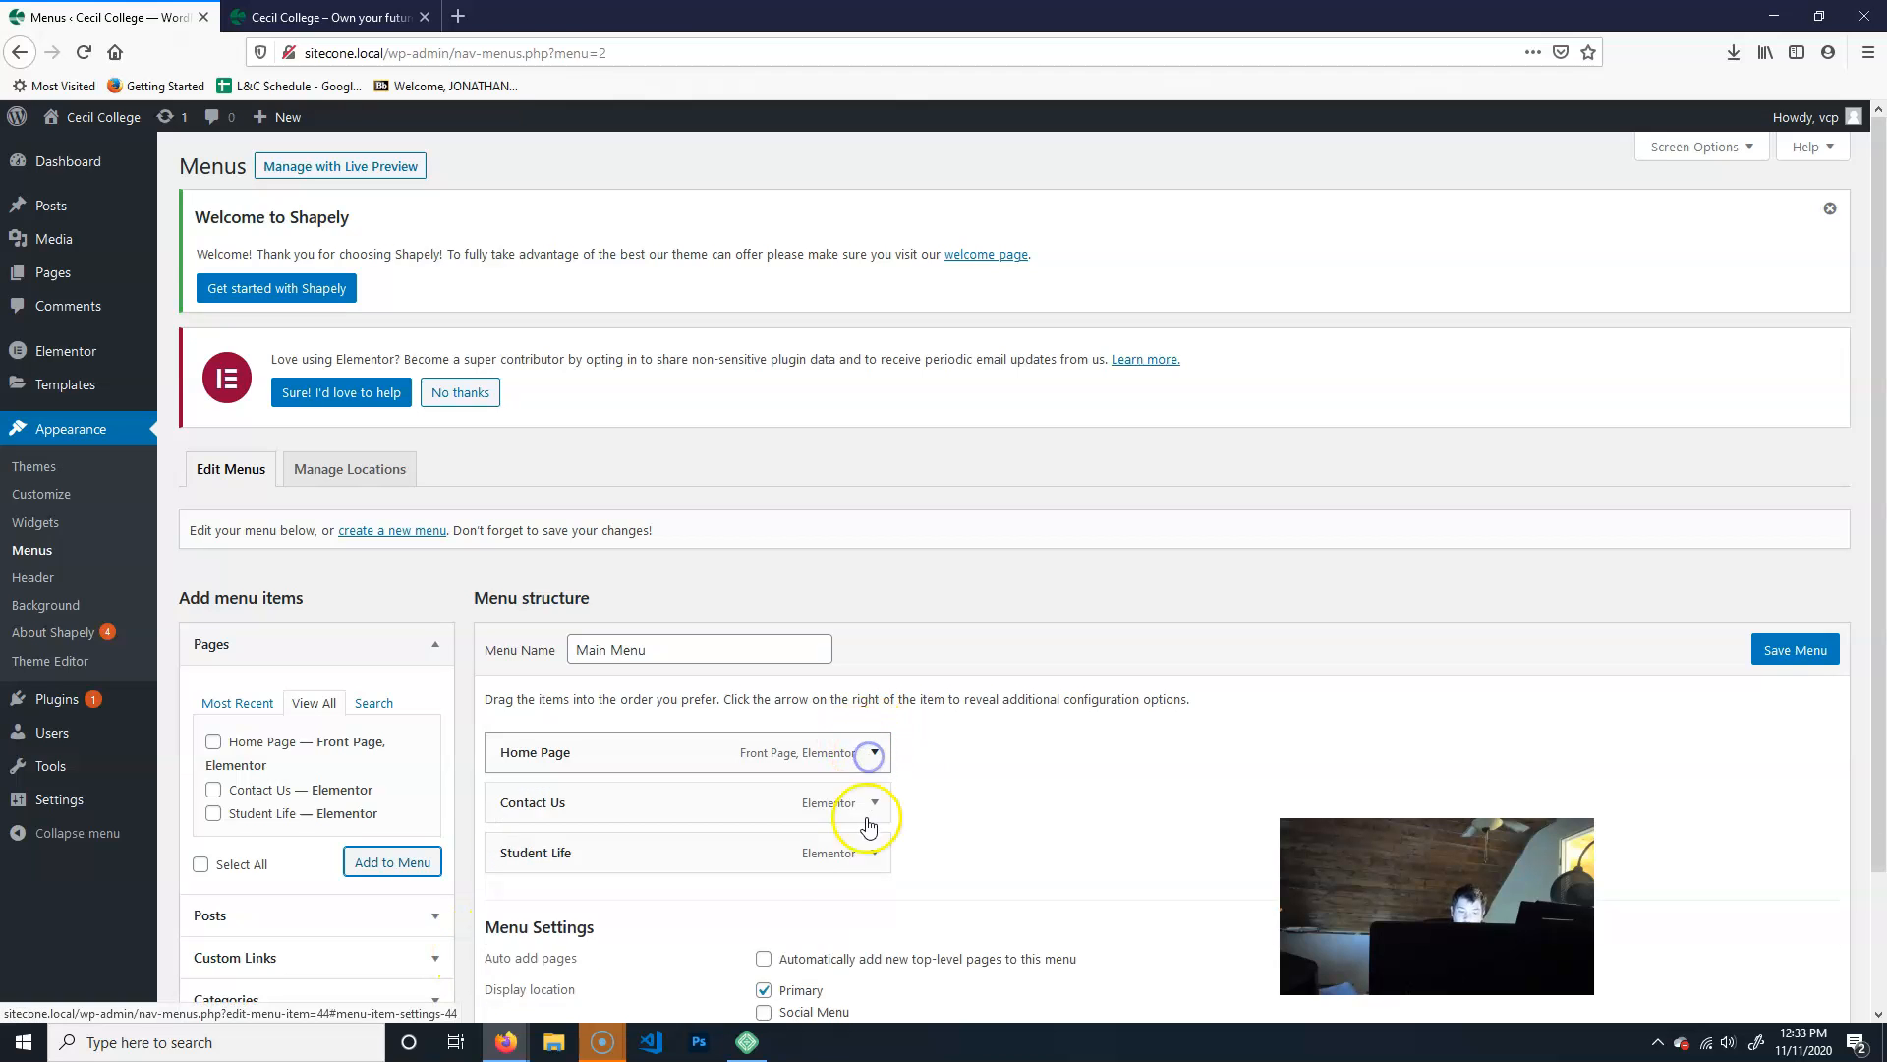
mouse_move(590, 739)
left_mouse_down()
mouse_move(594, 969)
mouse_move(625, 739)
left_mouse_up()
left_click_drag(547, 852, 686, 851)
left_click(575, 858)
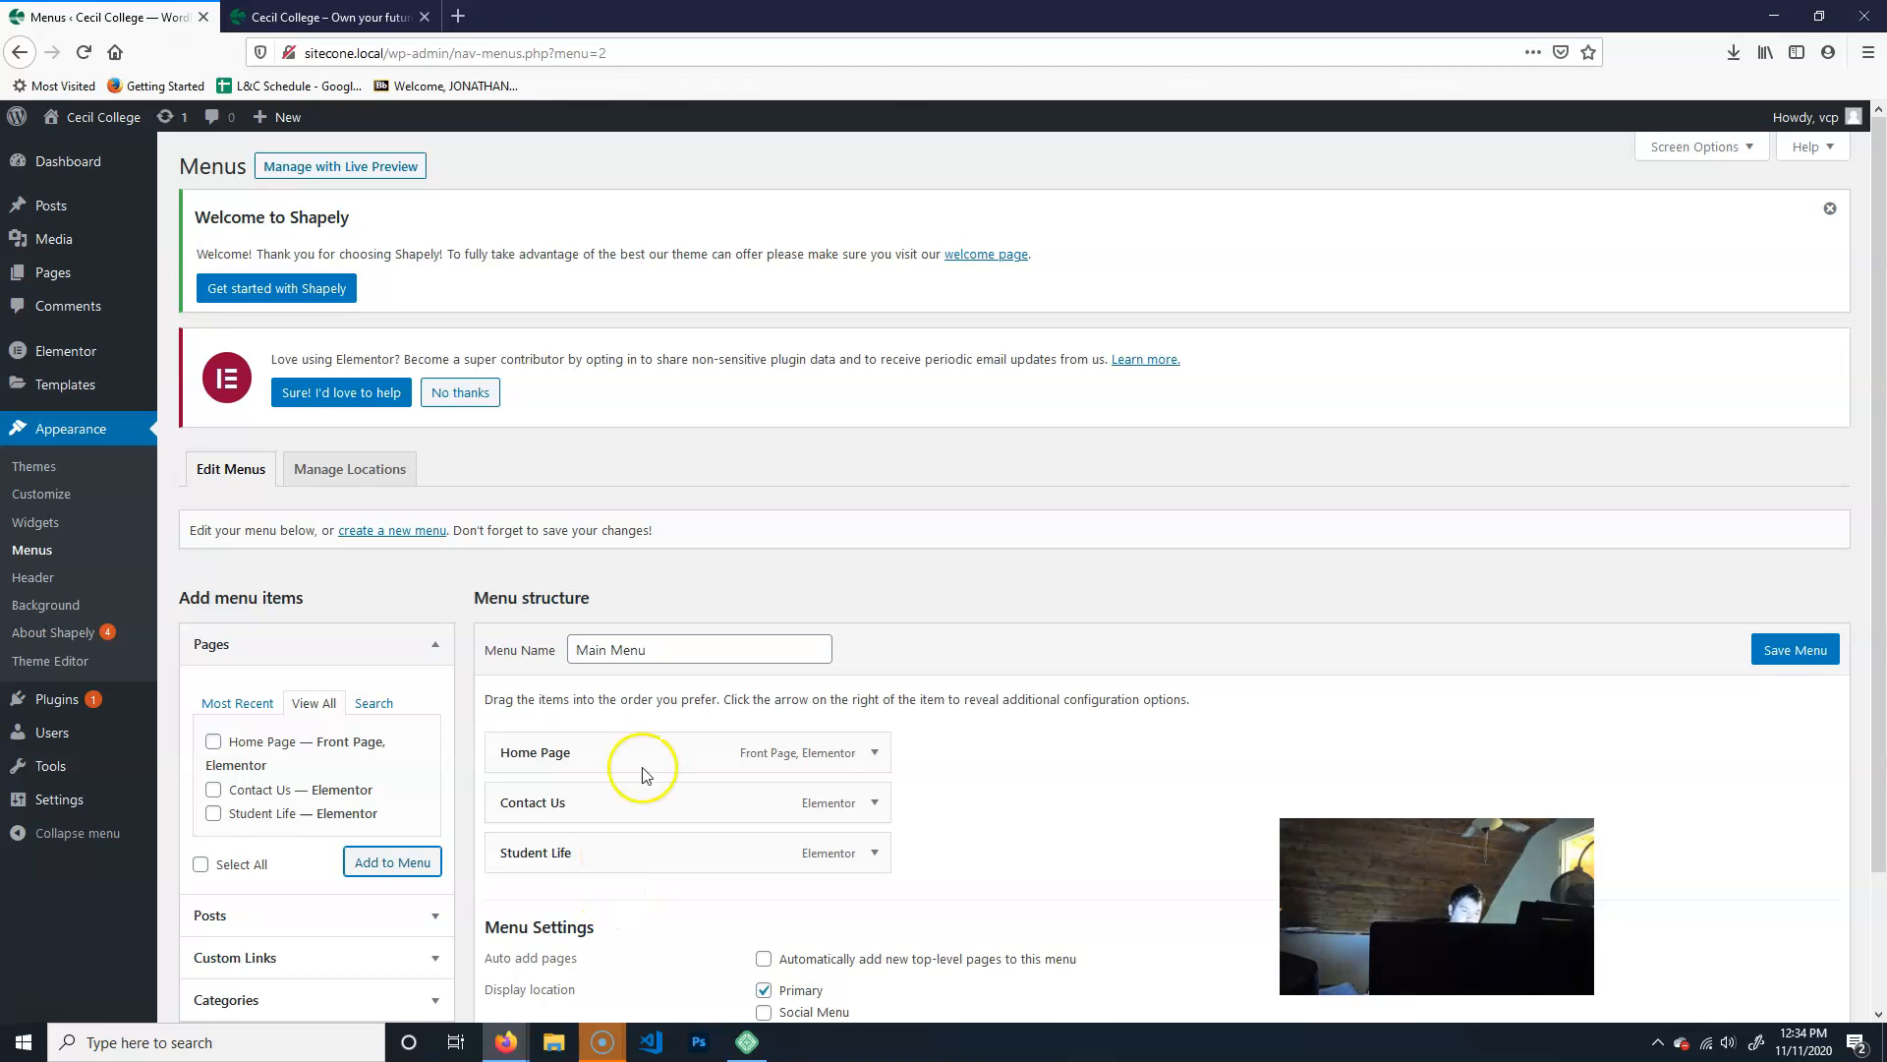
- Save Main Menu and reload the site's front page to check the header navigation
scroll(855, 973, "down", 3)
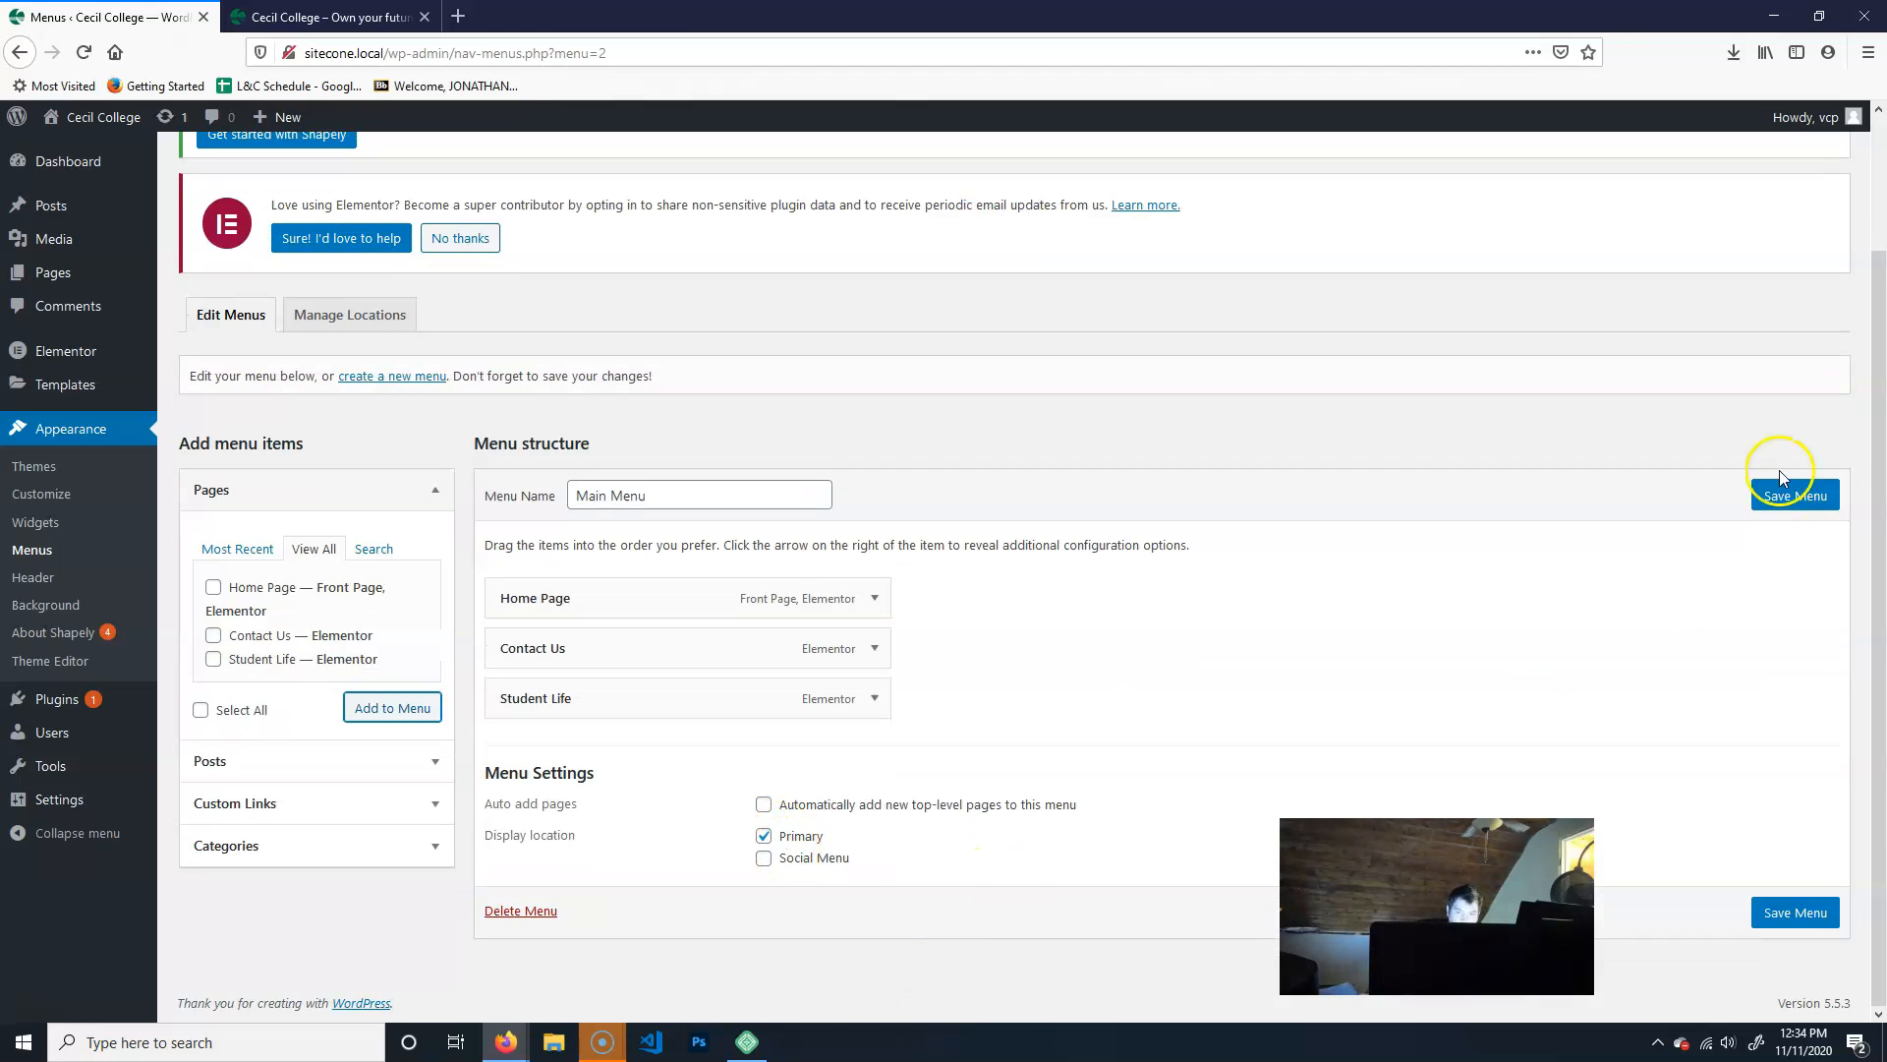
left_click(1796, 495)
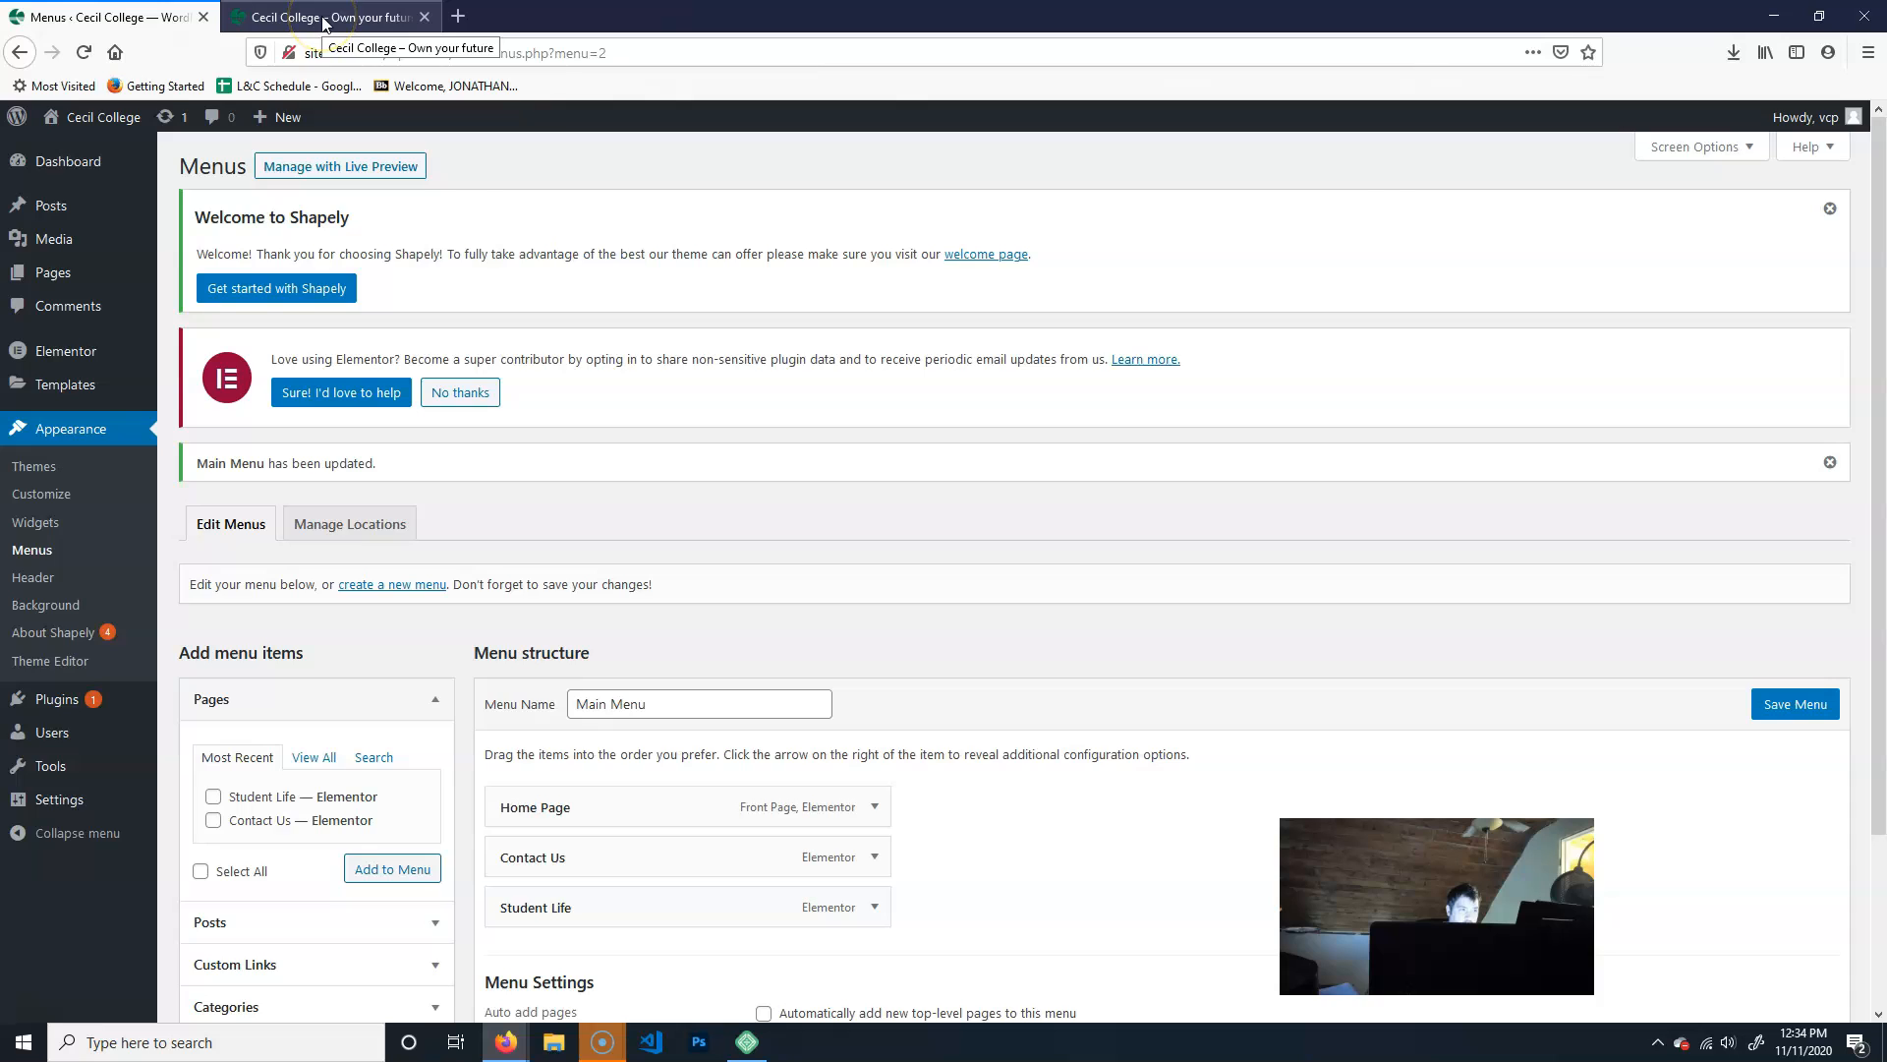
left_click(325, 21)
left_click(87, 53)
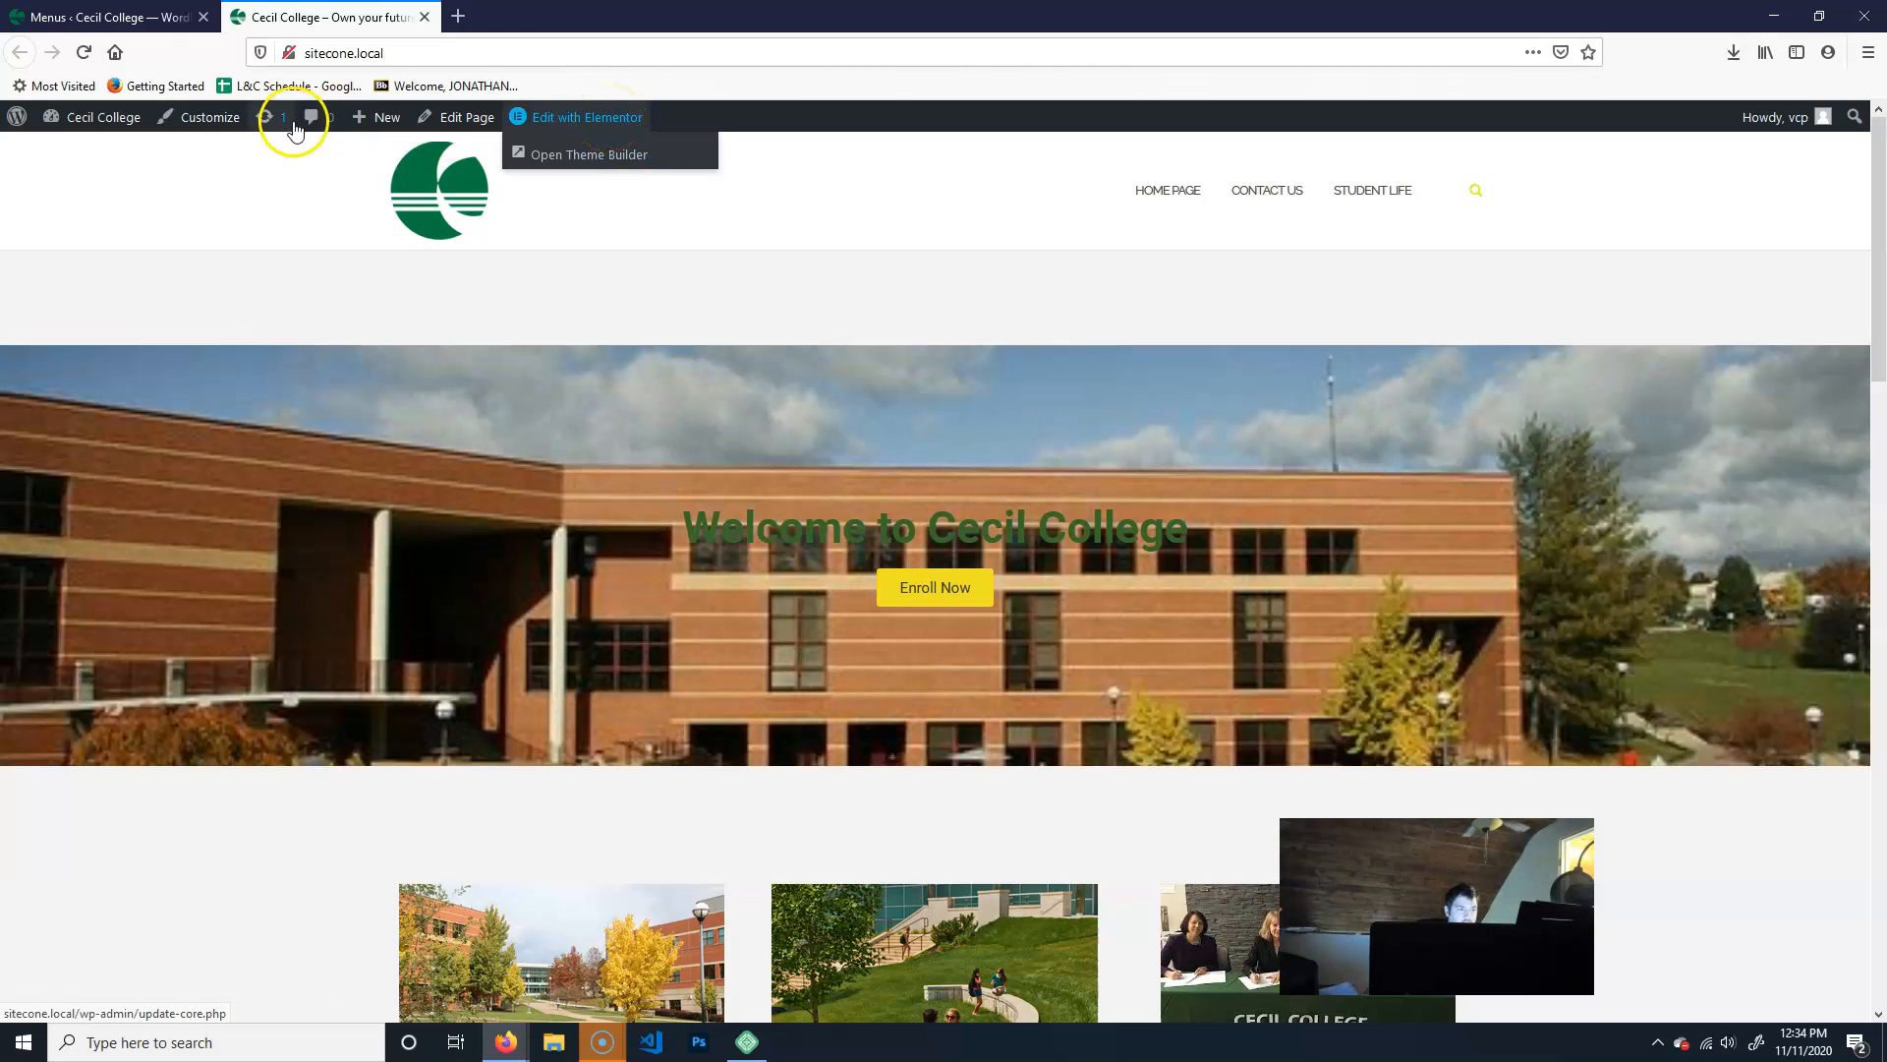
- Open the site in the theme Customizer and review the items and location settings of Main Menu
left_click(217, 122)
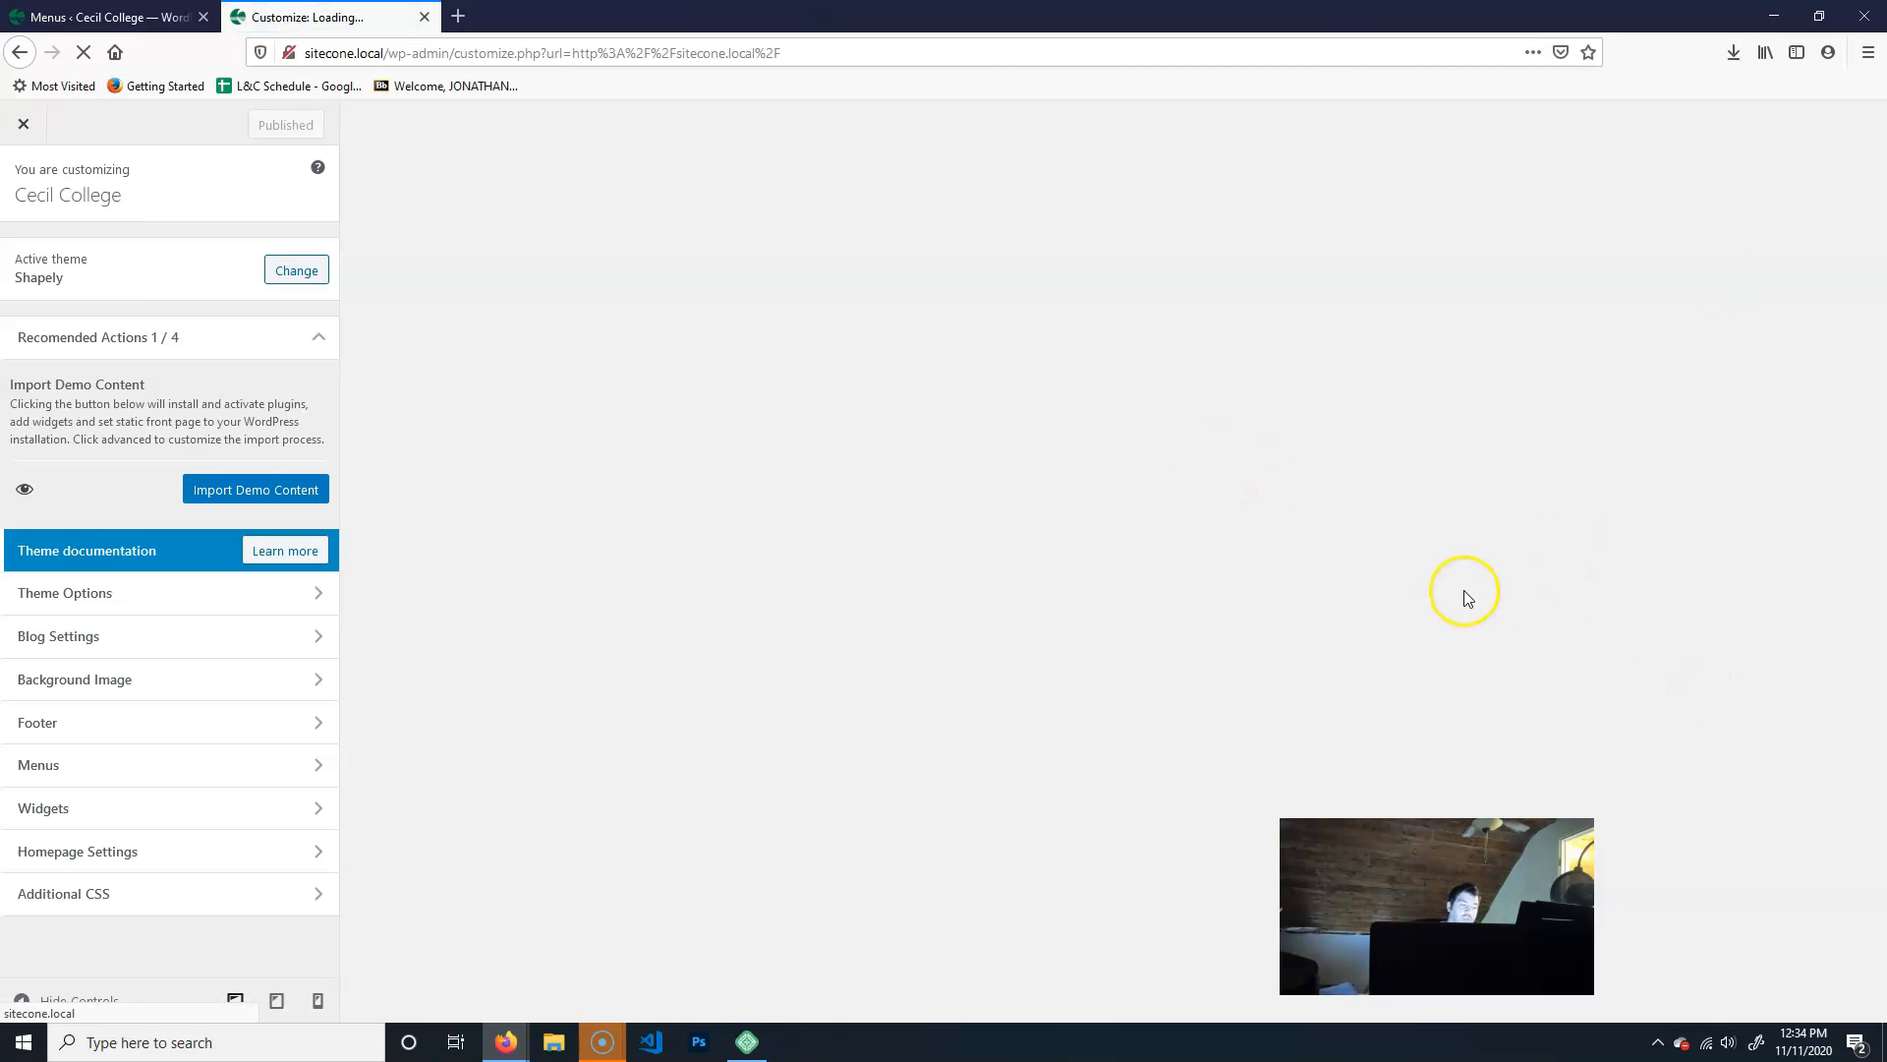
left_click(296, 763)
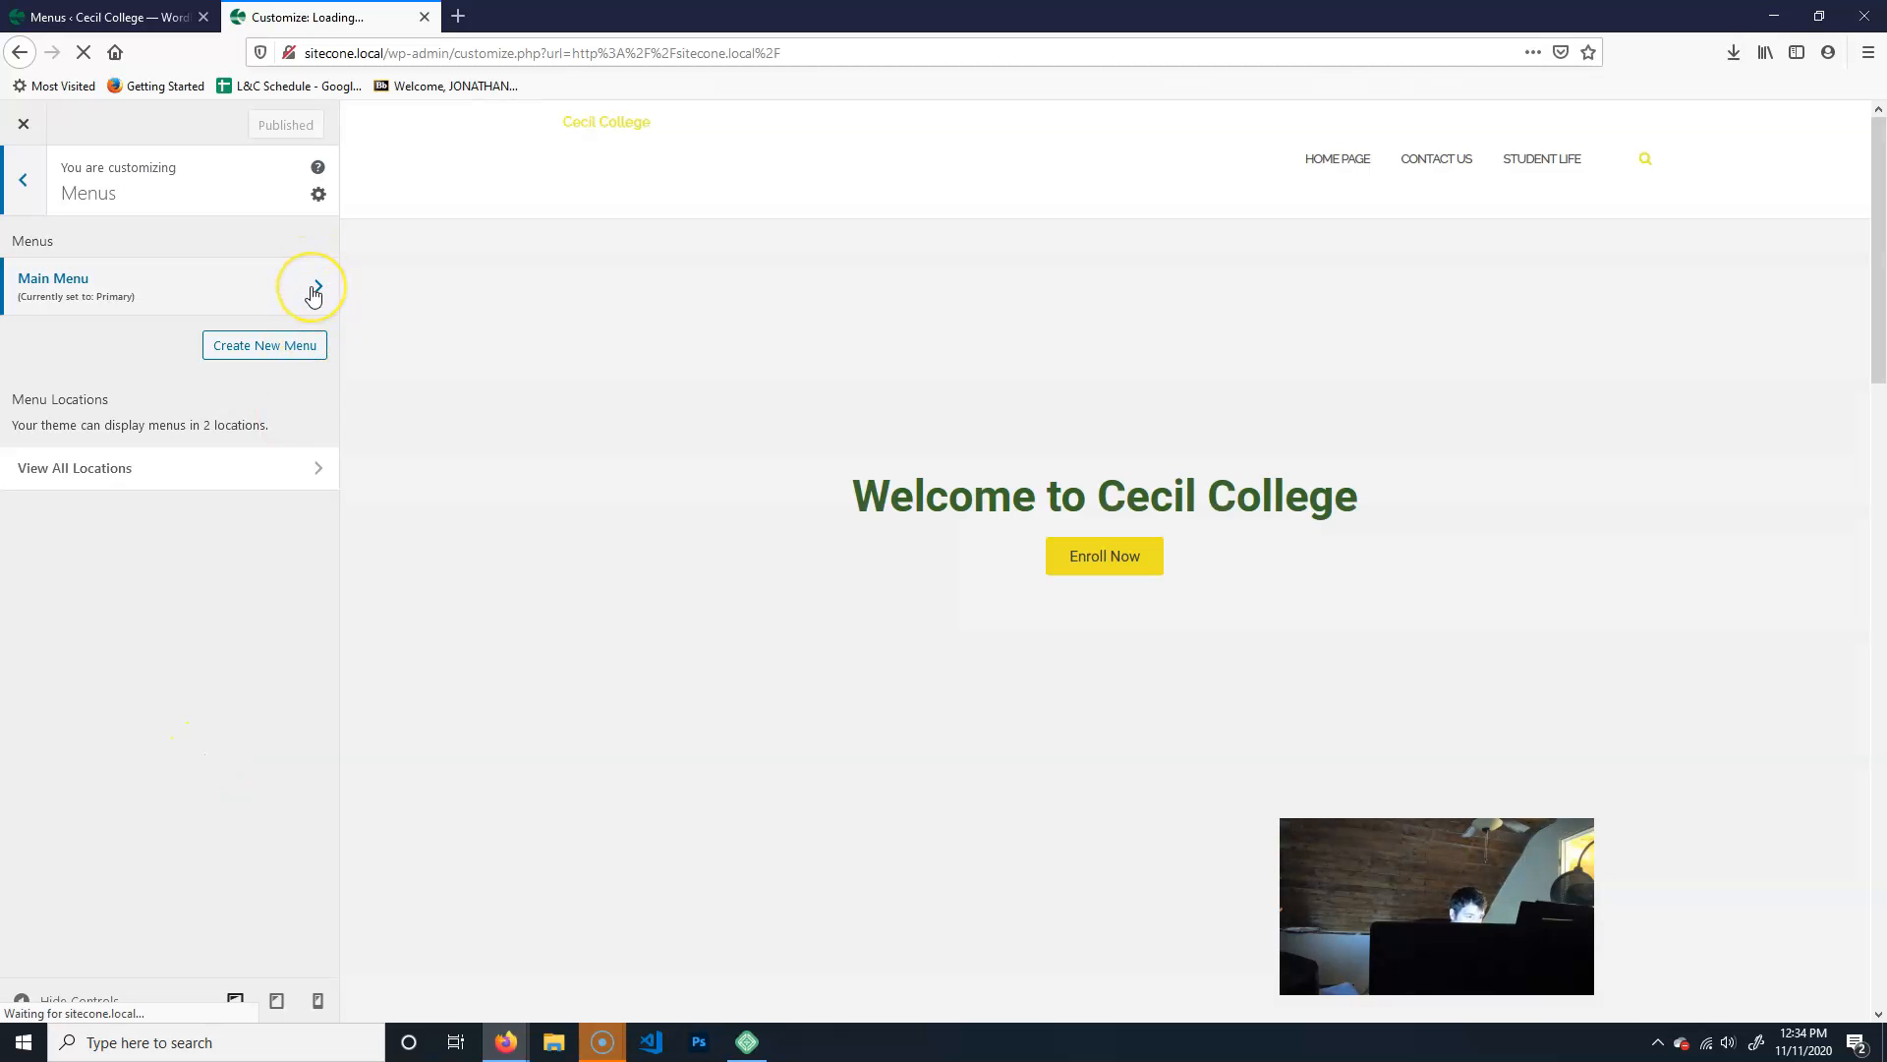
left_click(312, 293)
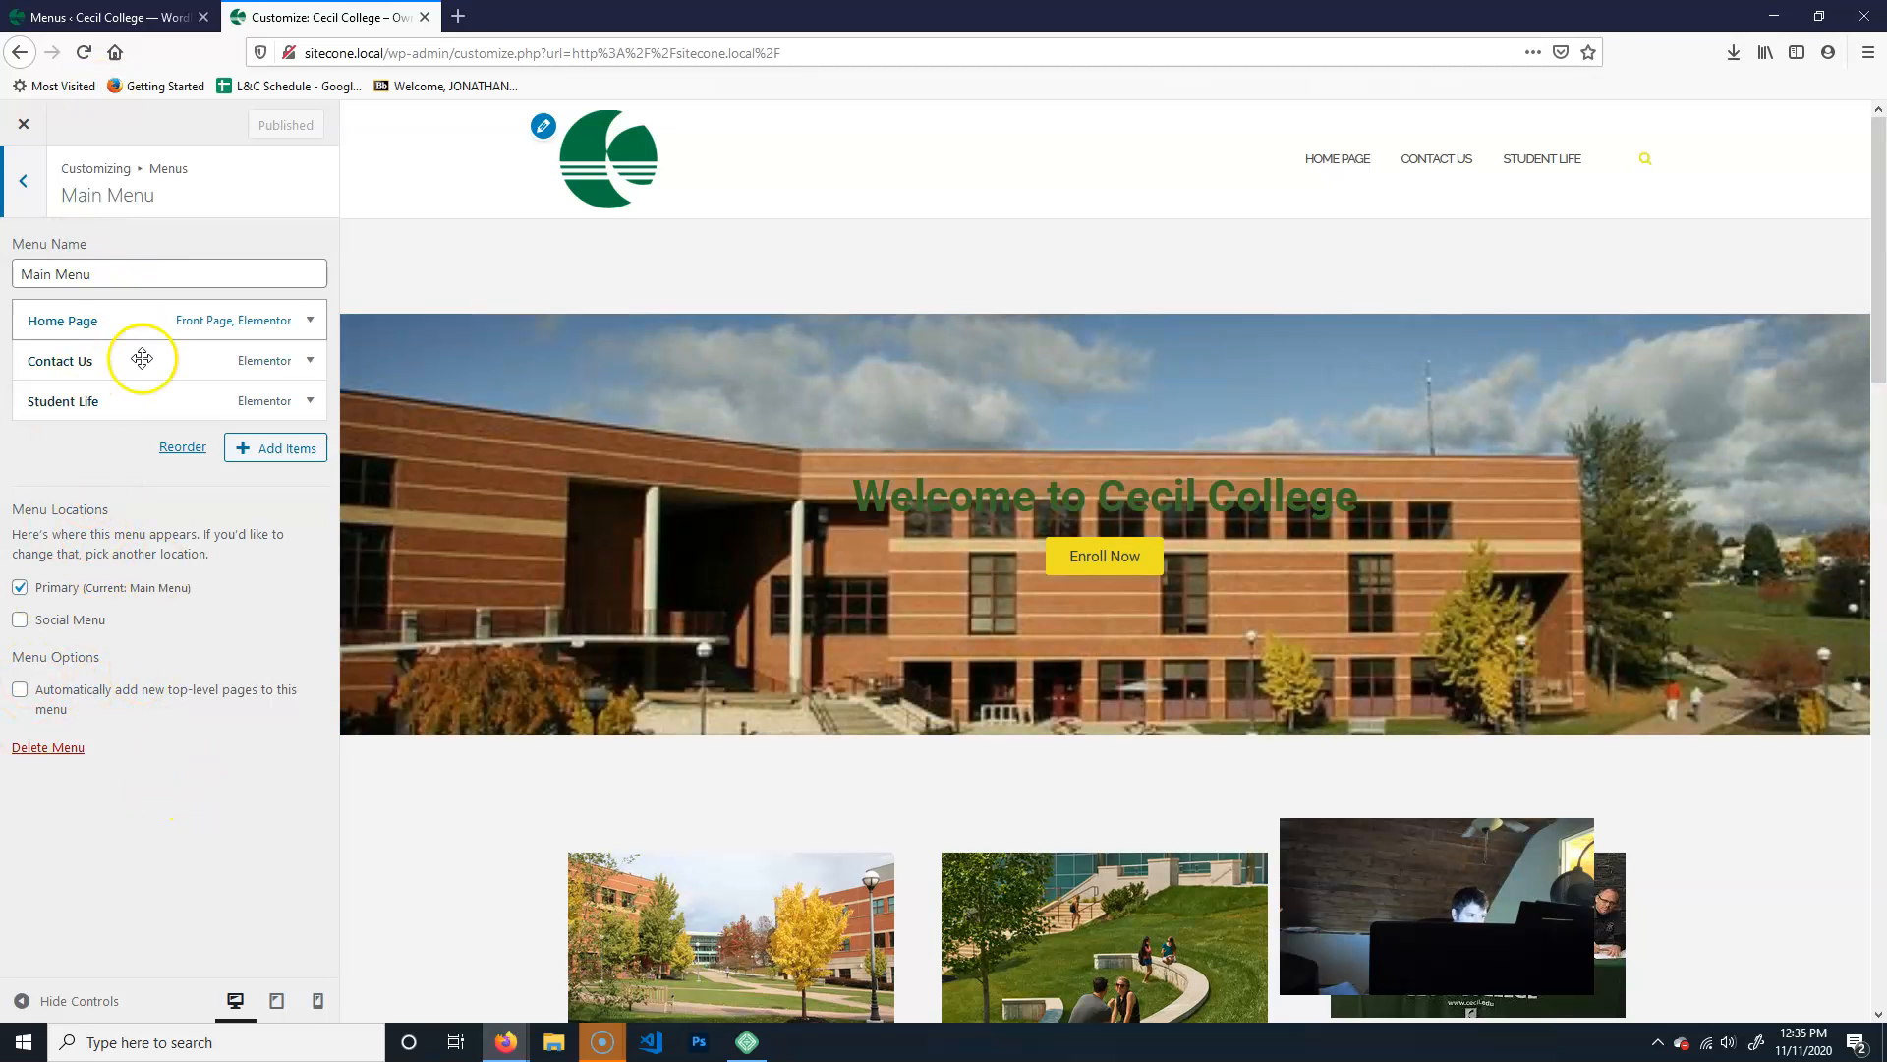
left_click(10, 199)
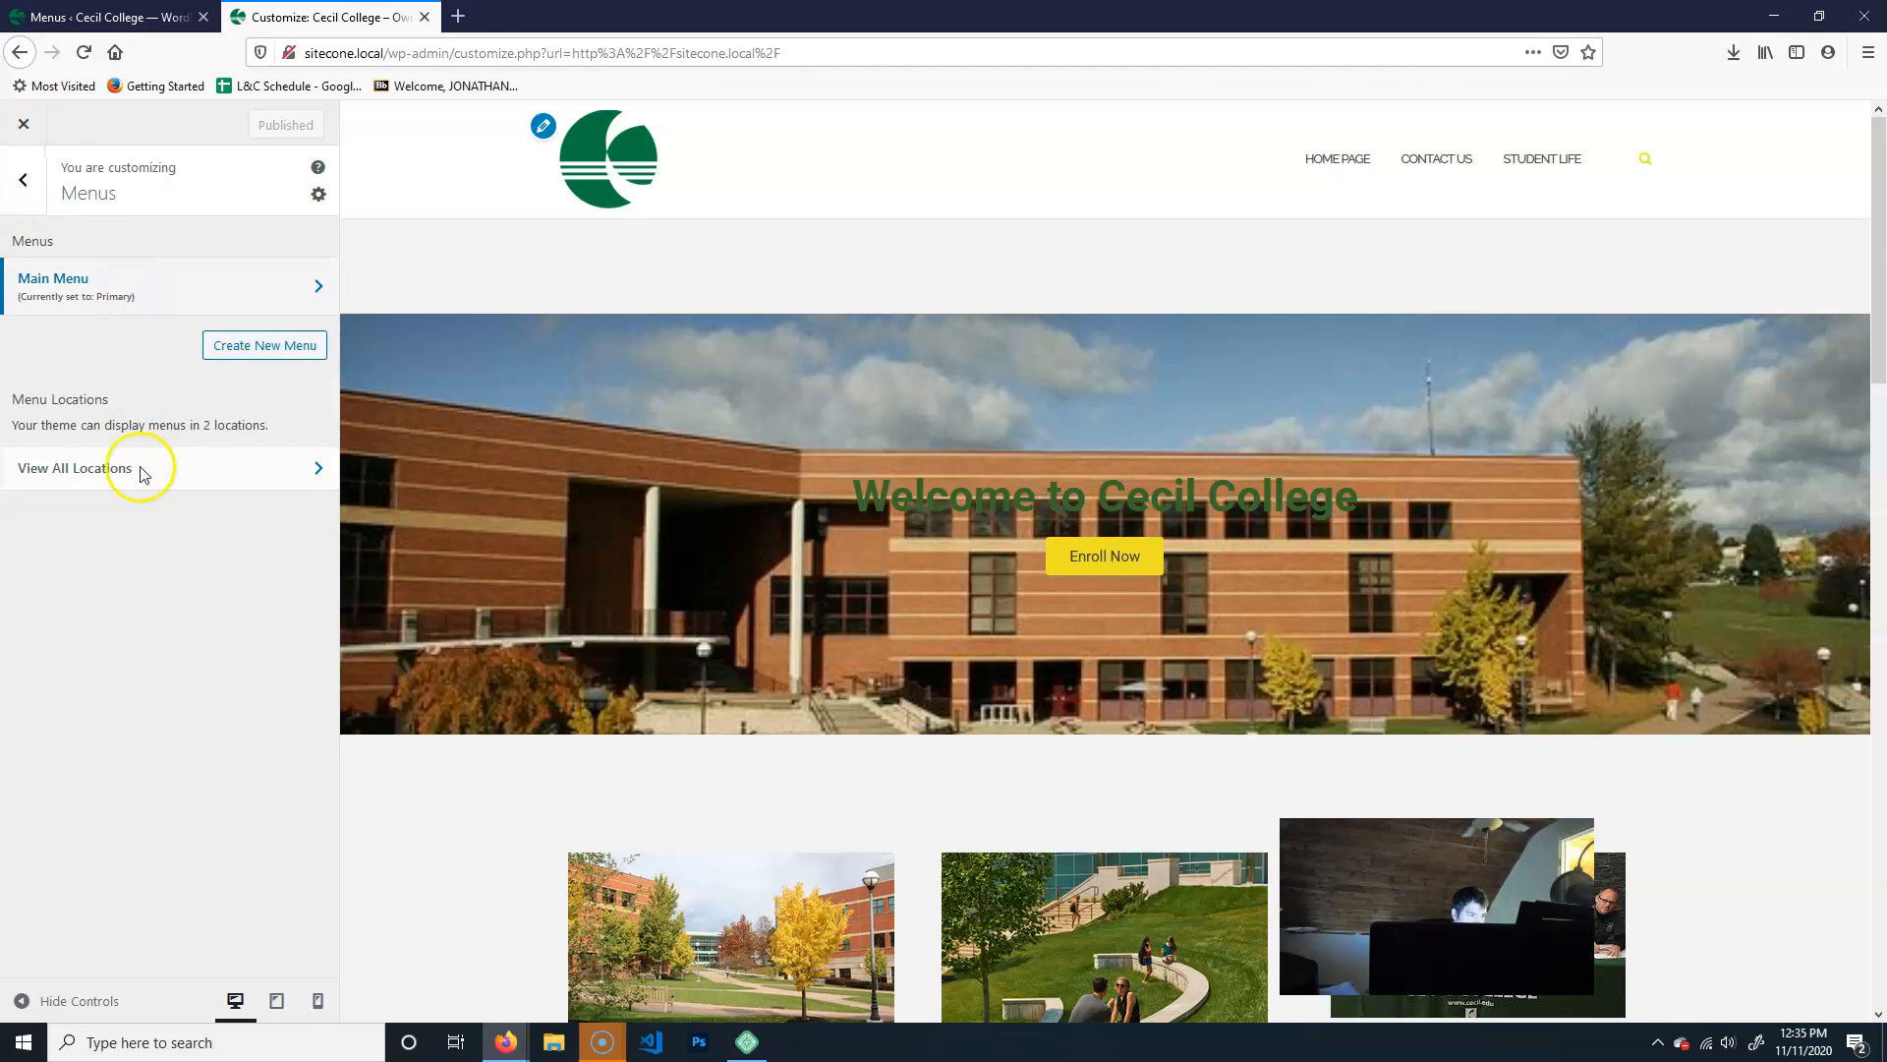
left_click(22, 180)
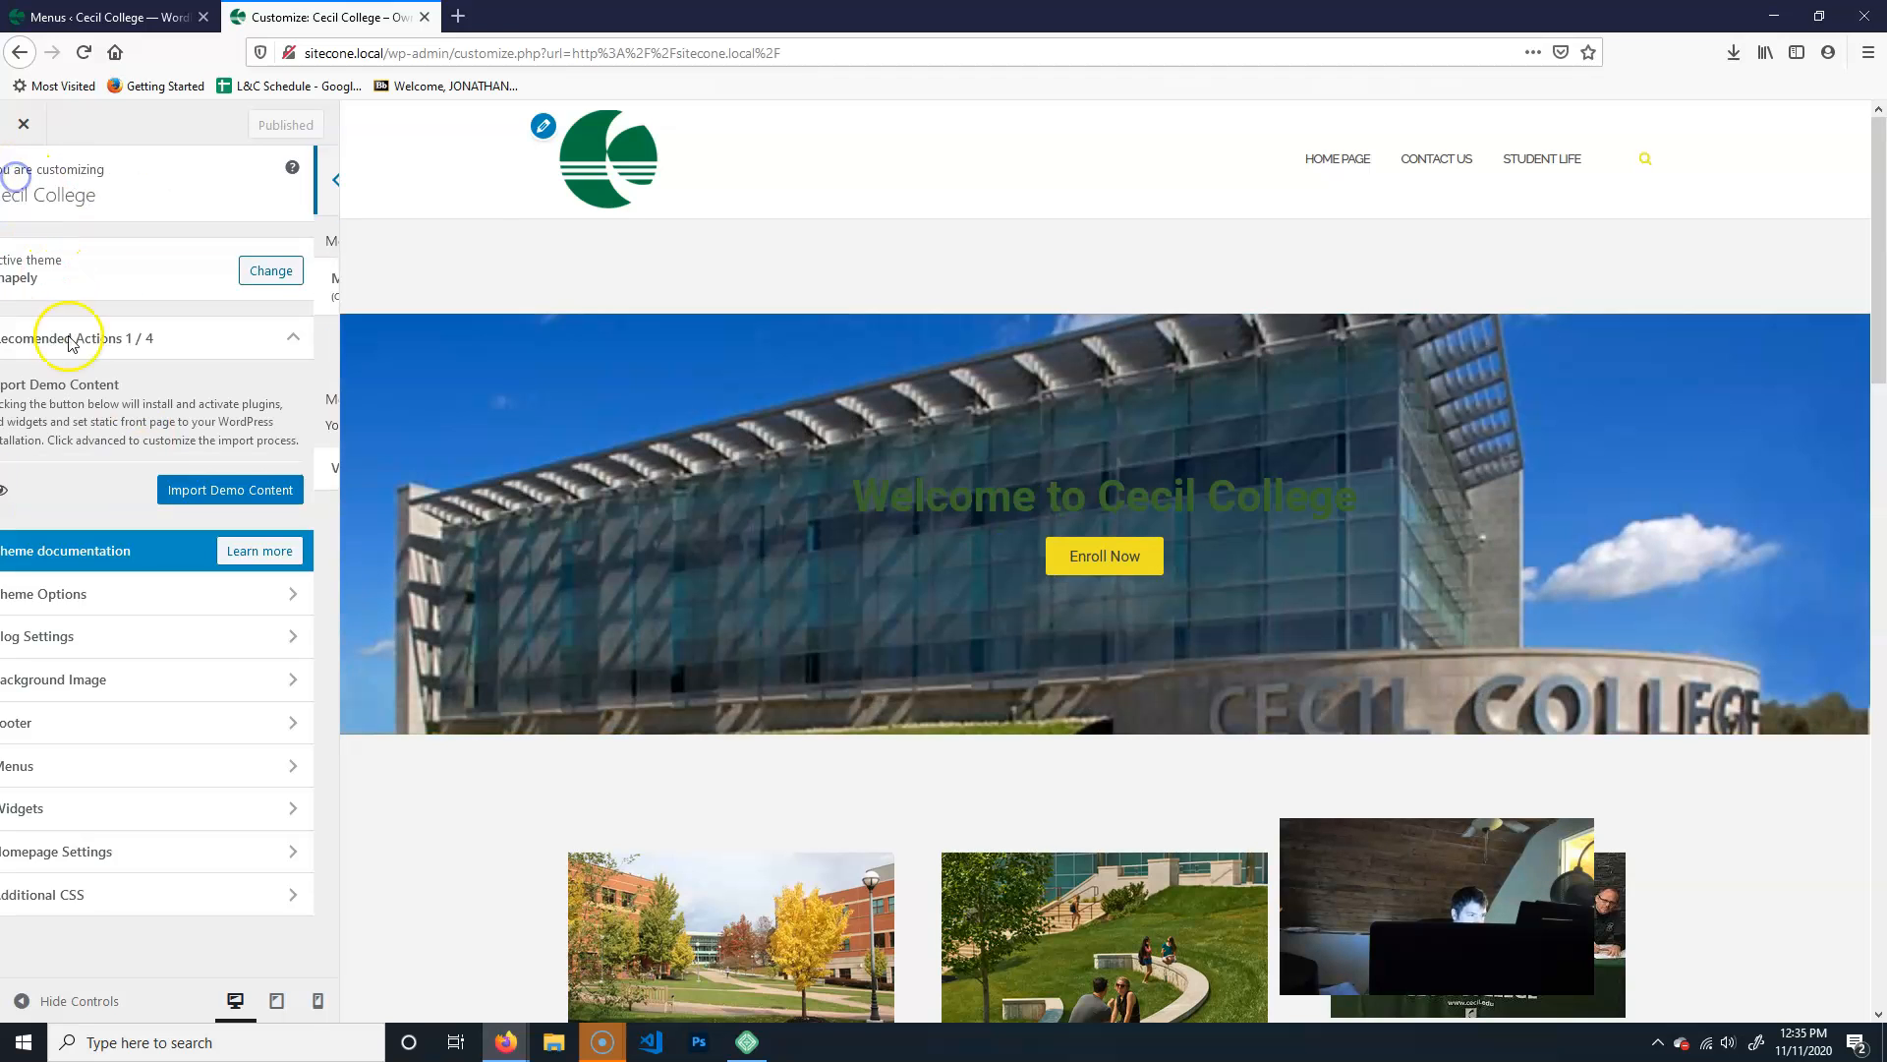
- Check the Site Identity settings in the Customizer's Theme Options for a header search option
left_click(121, 593)
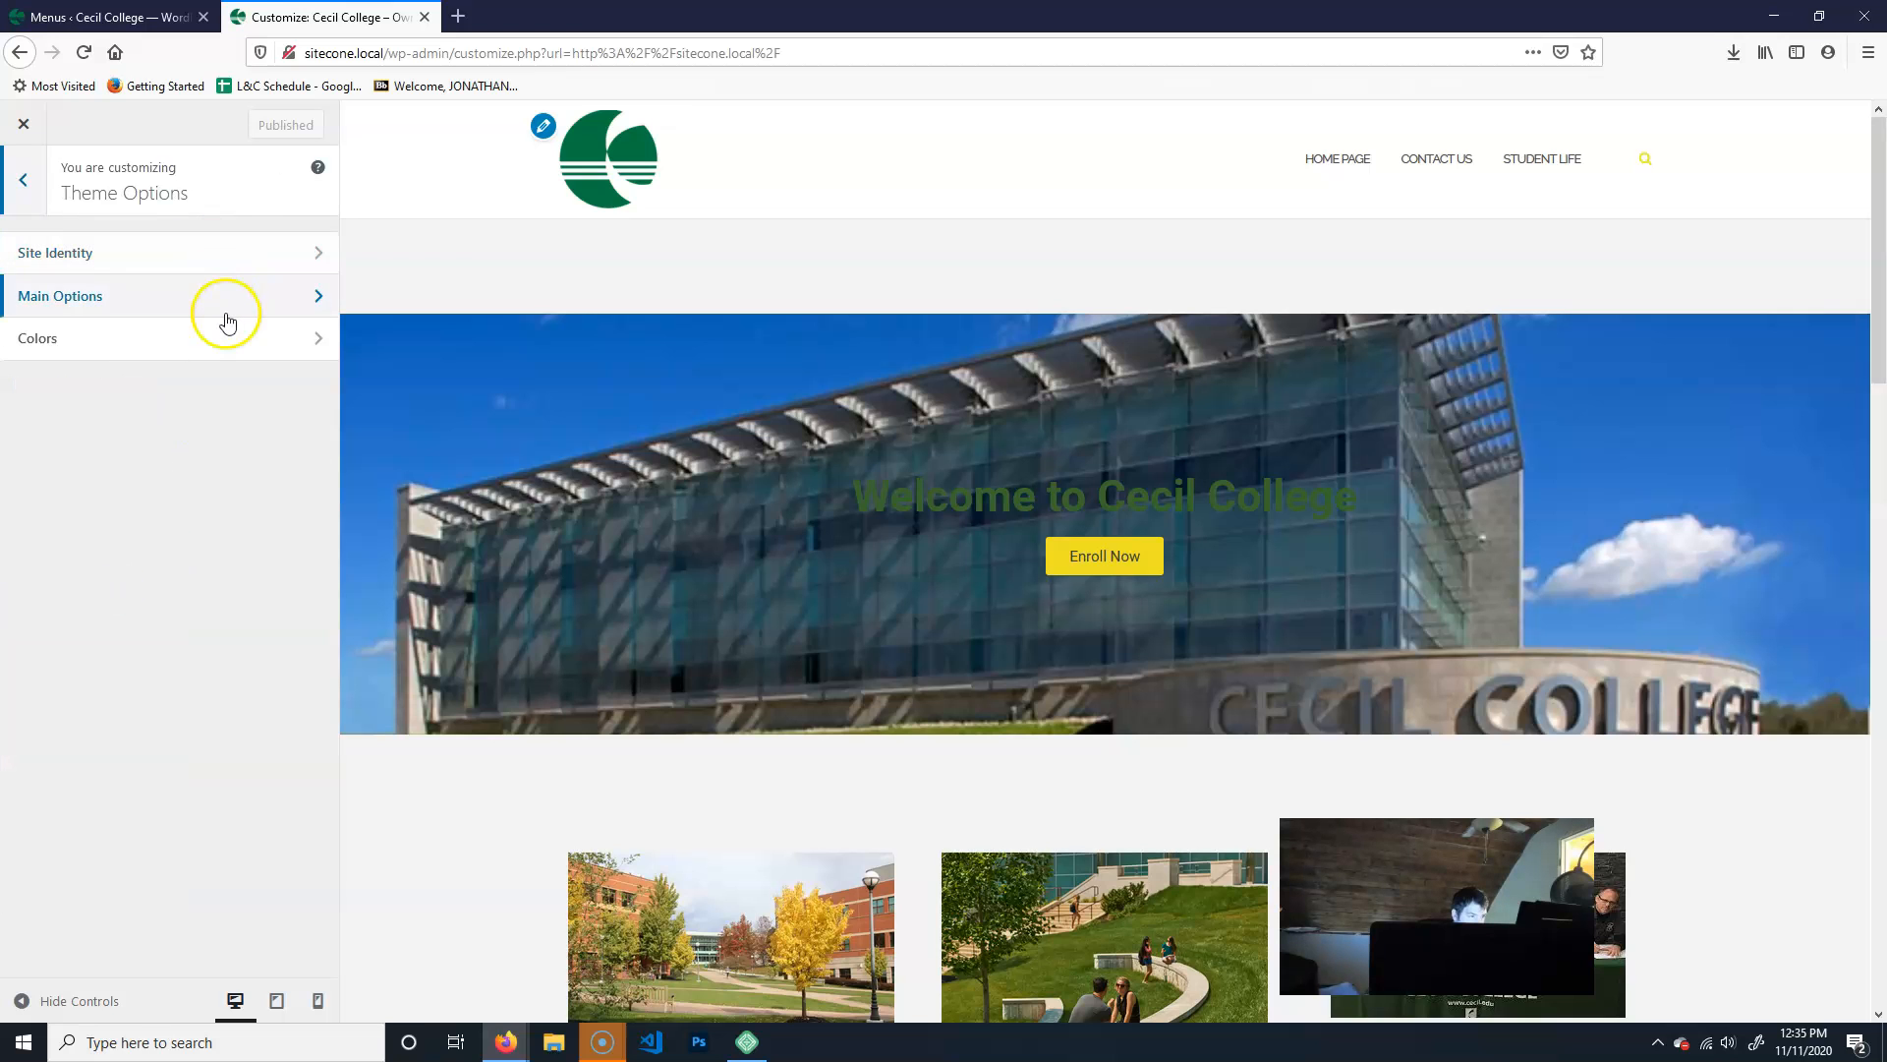
left_click(245, 252)
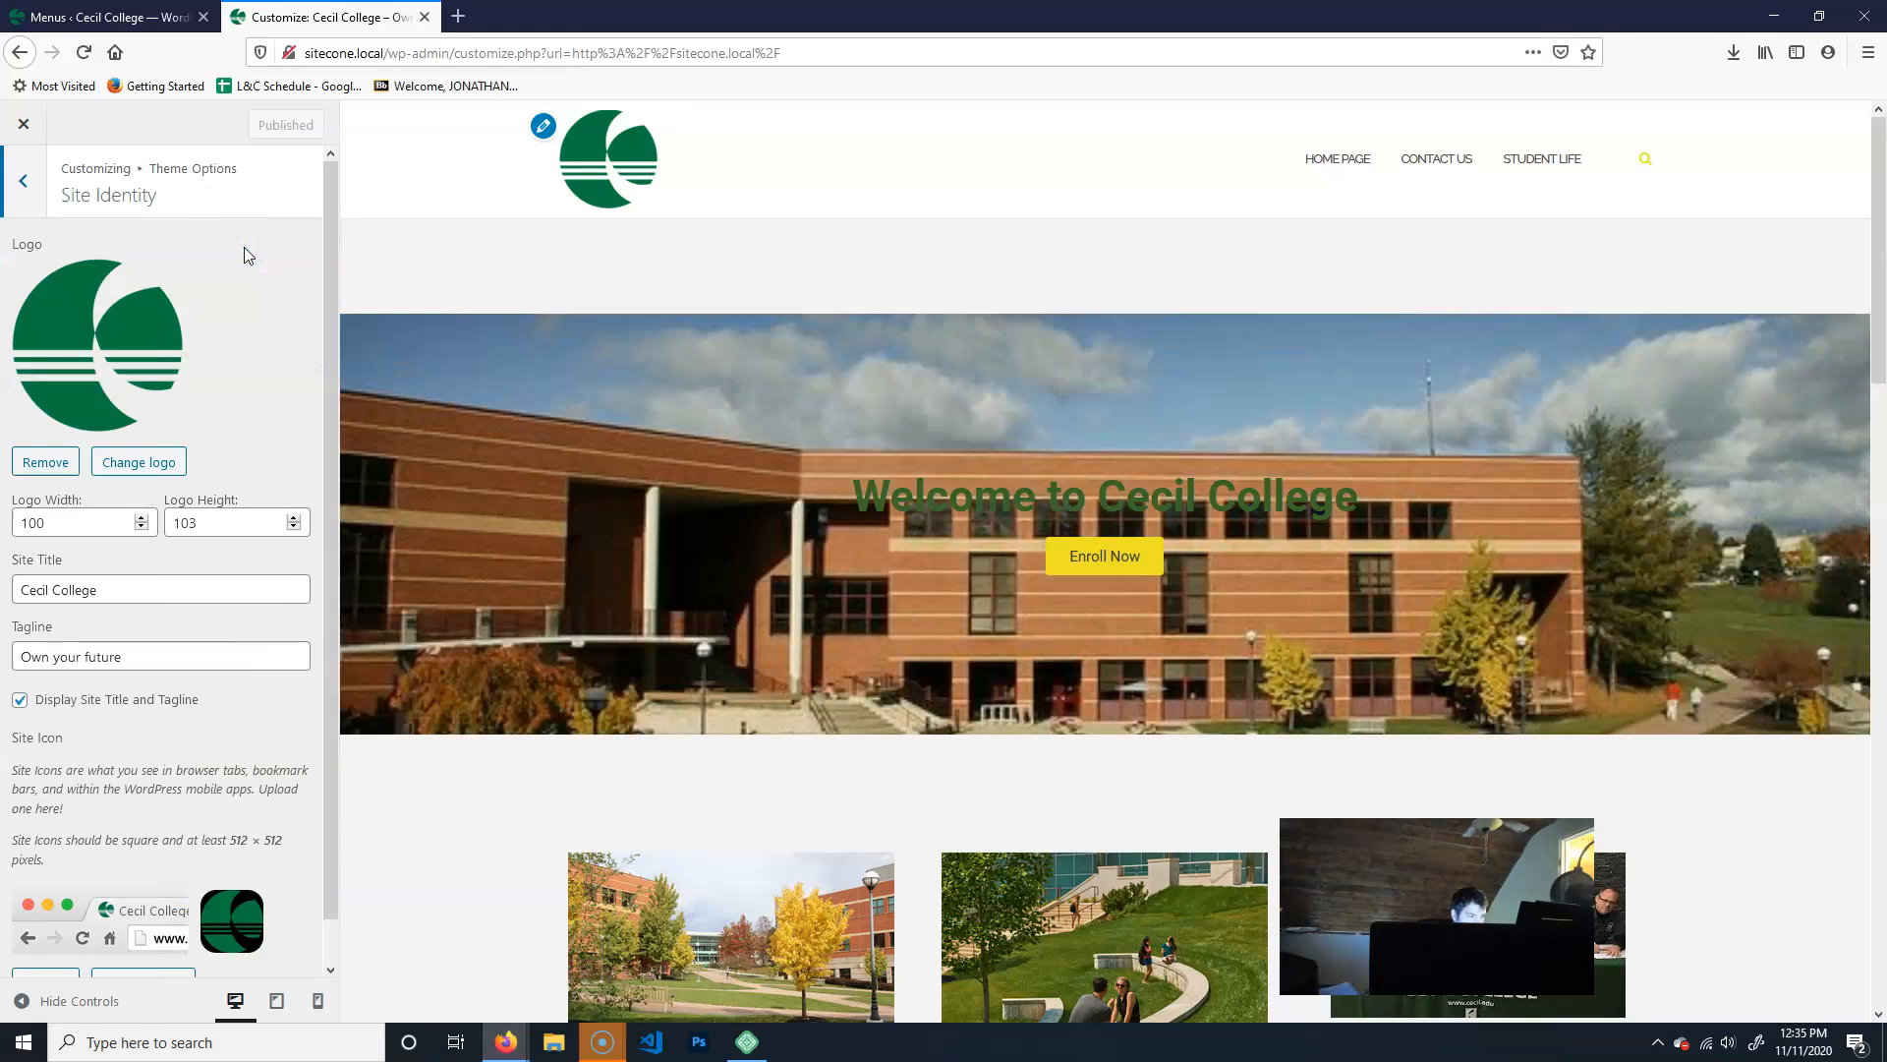
scroll(180, 781, "down", 1)
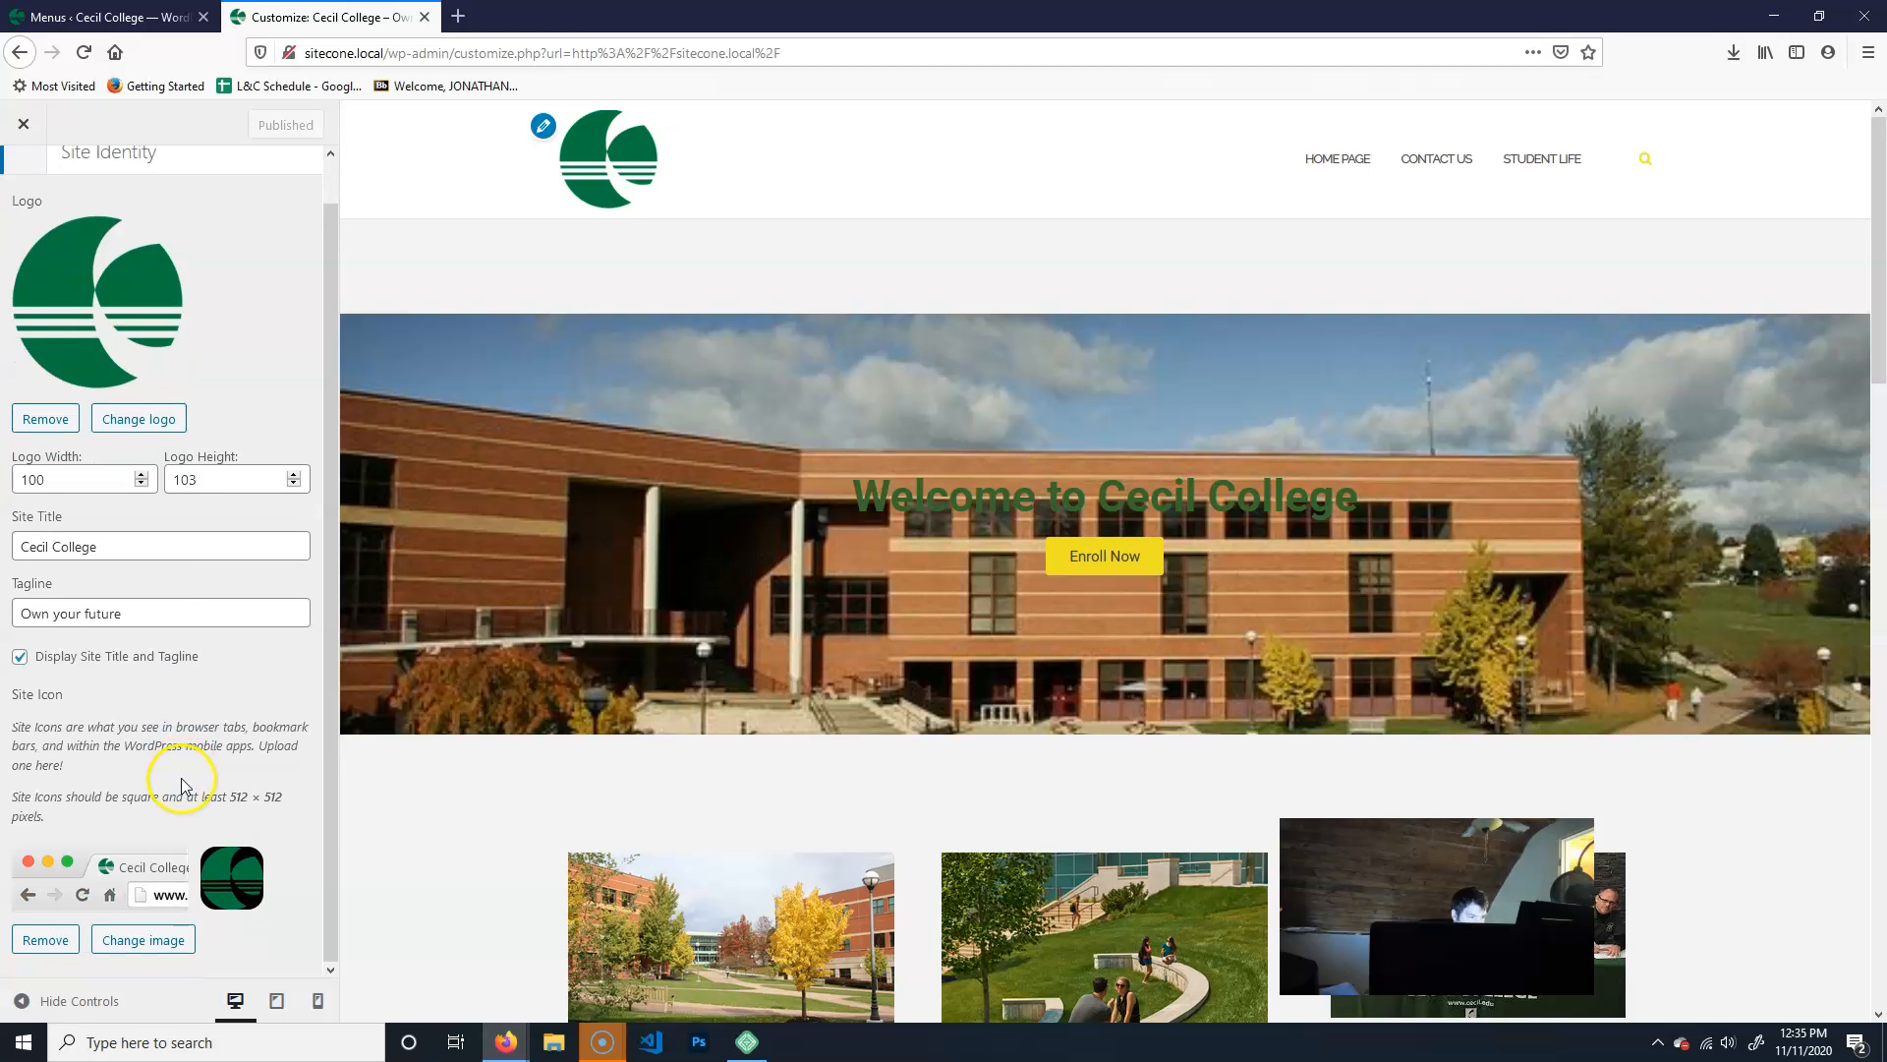
scroll(183, 777, "up", 1)
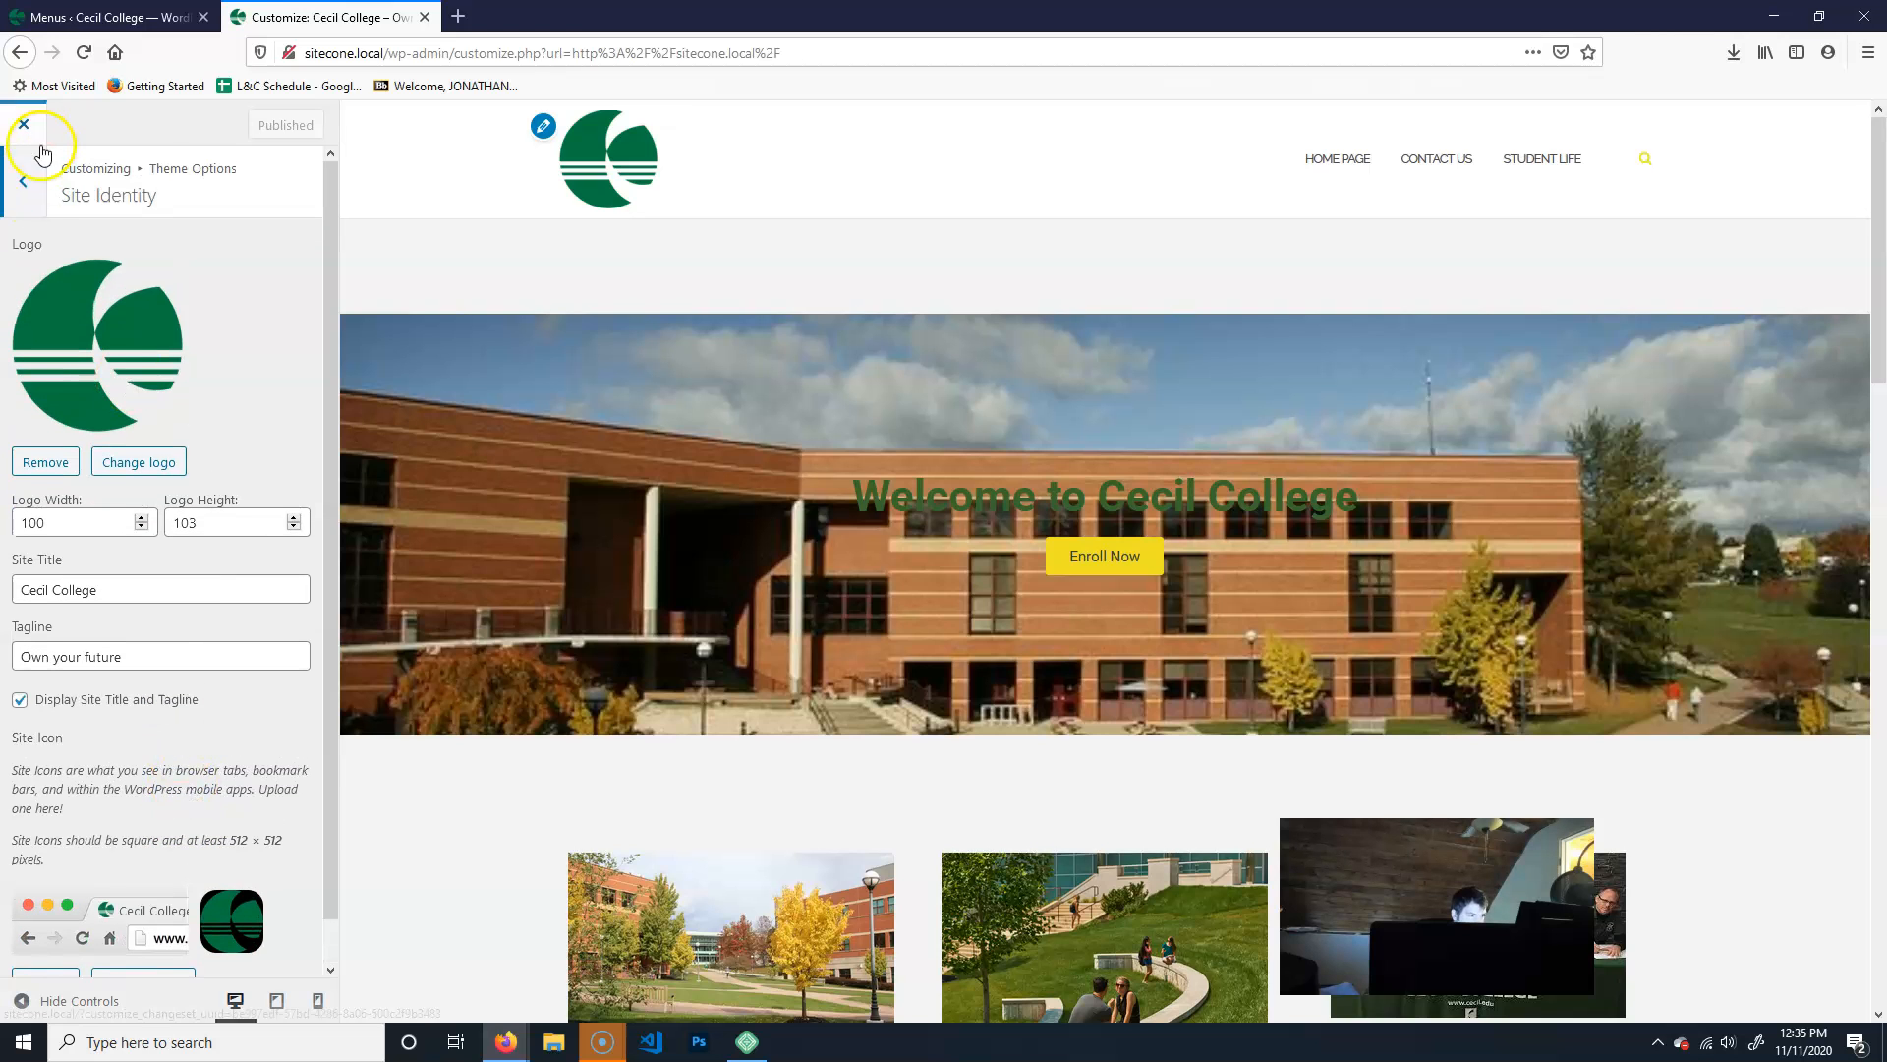
left_click(29, 175)
left_click(24, 193)
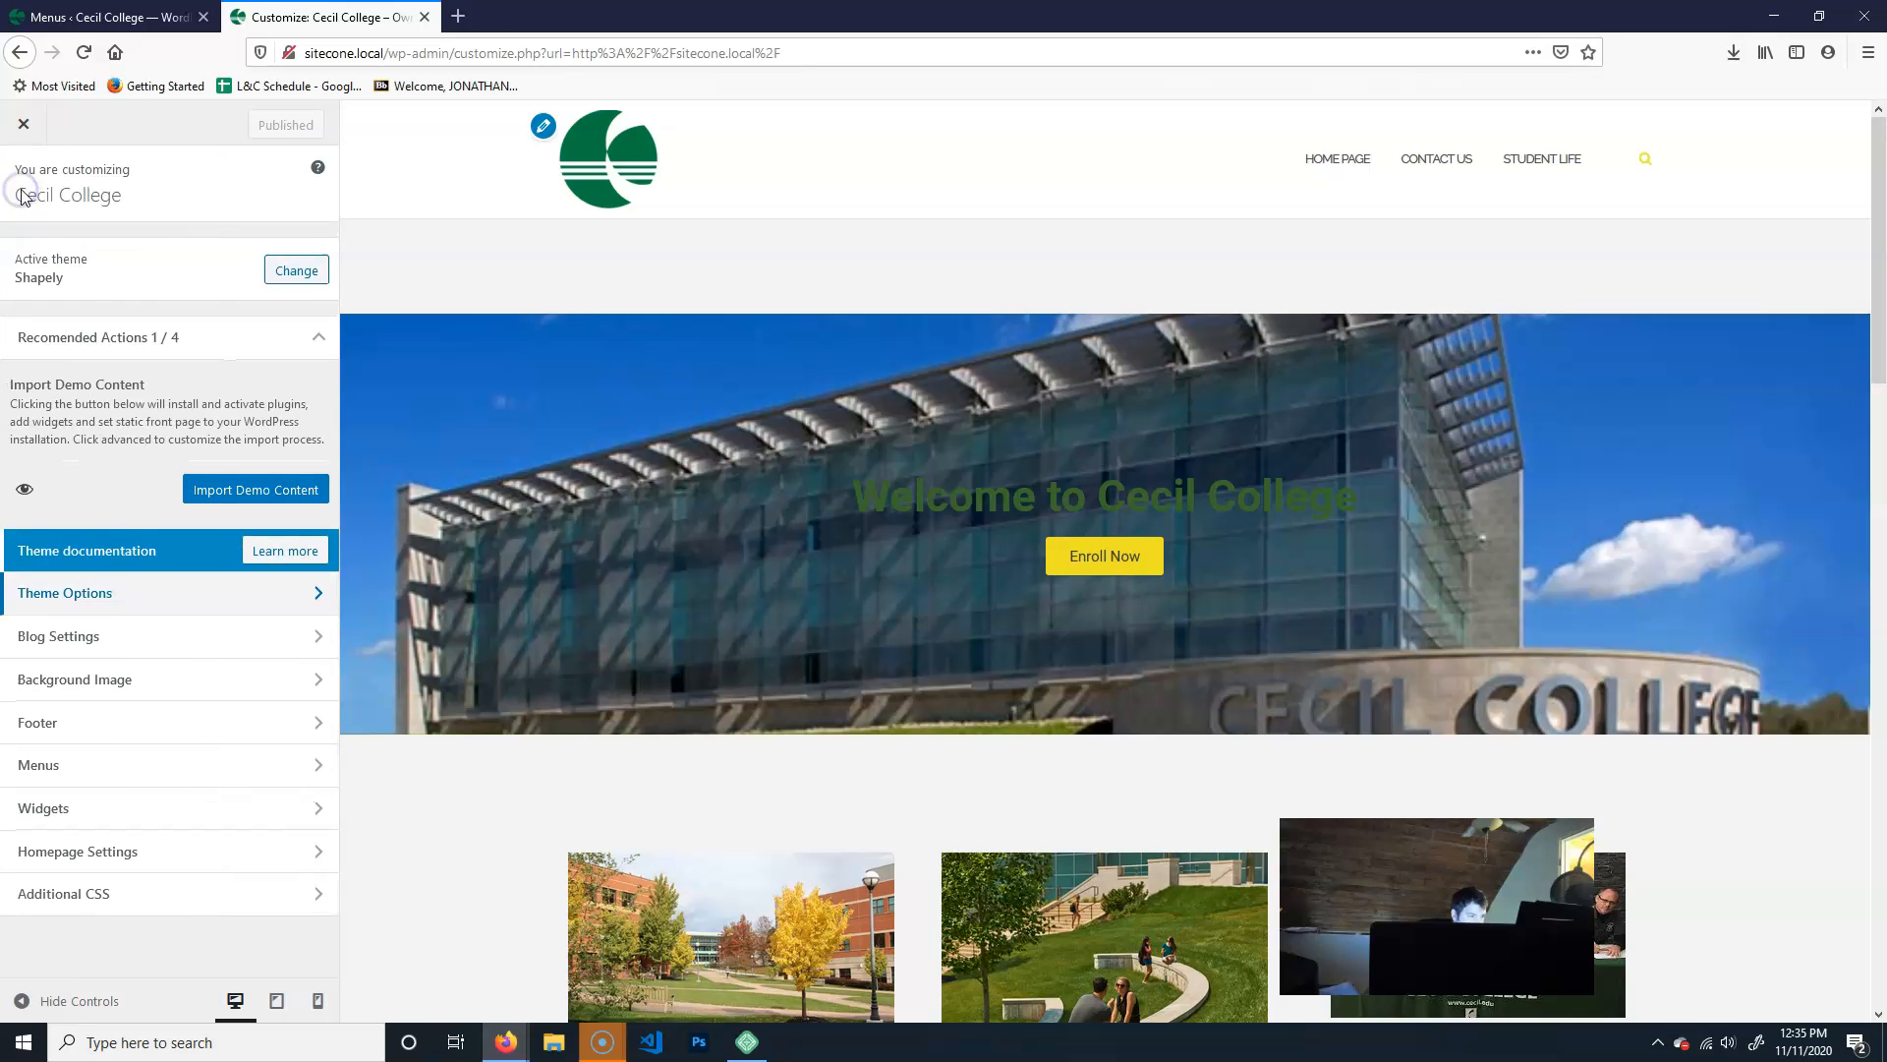
- Check the theme's Main Options and the Homepage Settings for a way to remove the header search icon
left_click(152, 595)
left_click(113, 310)
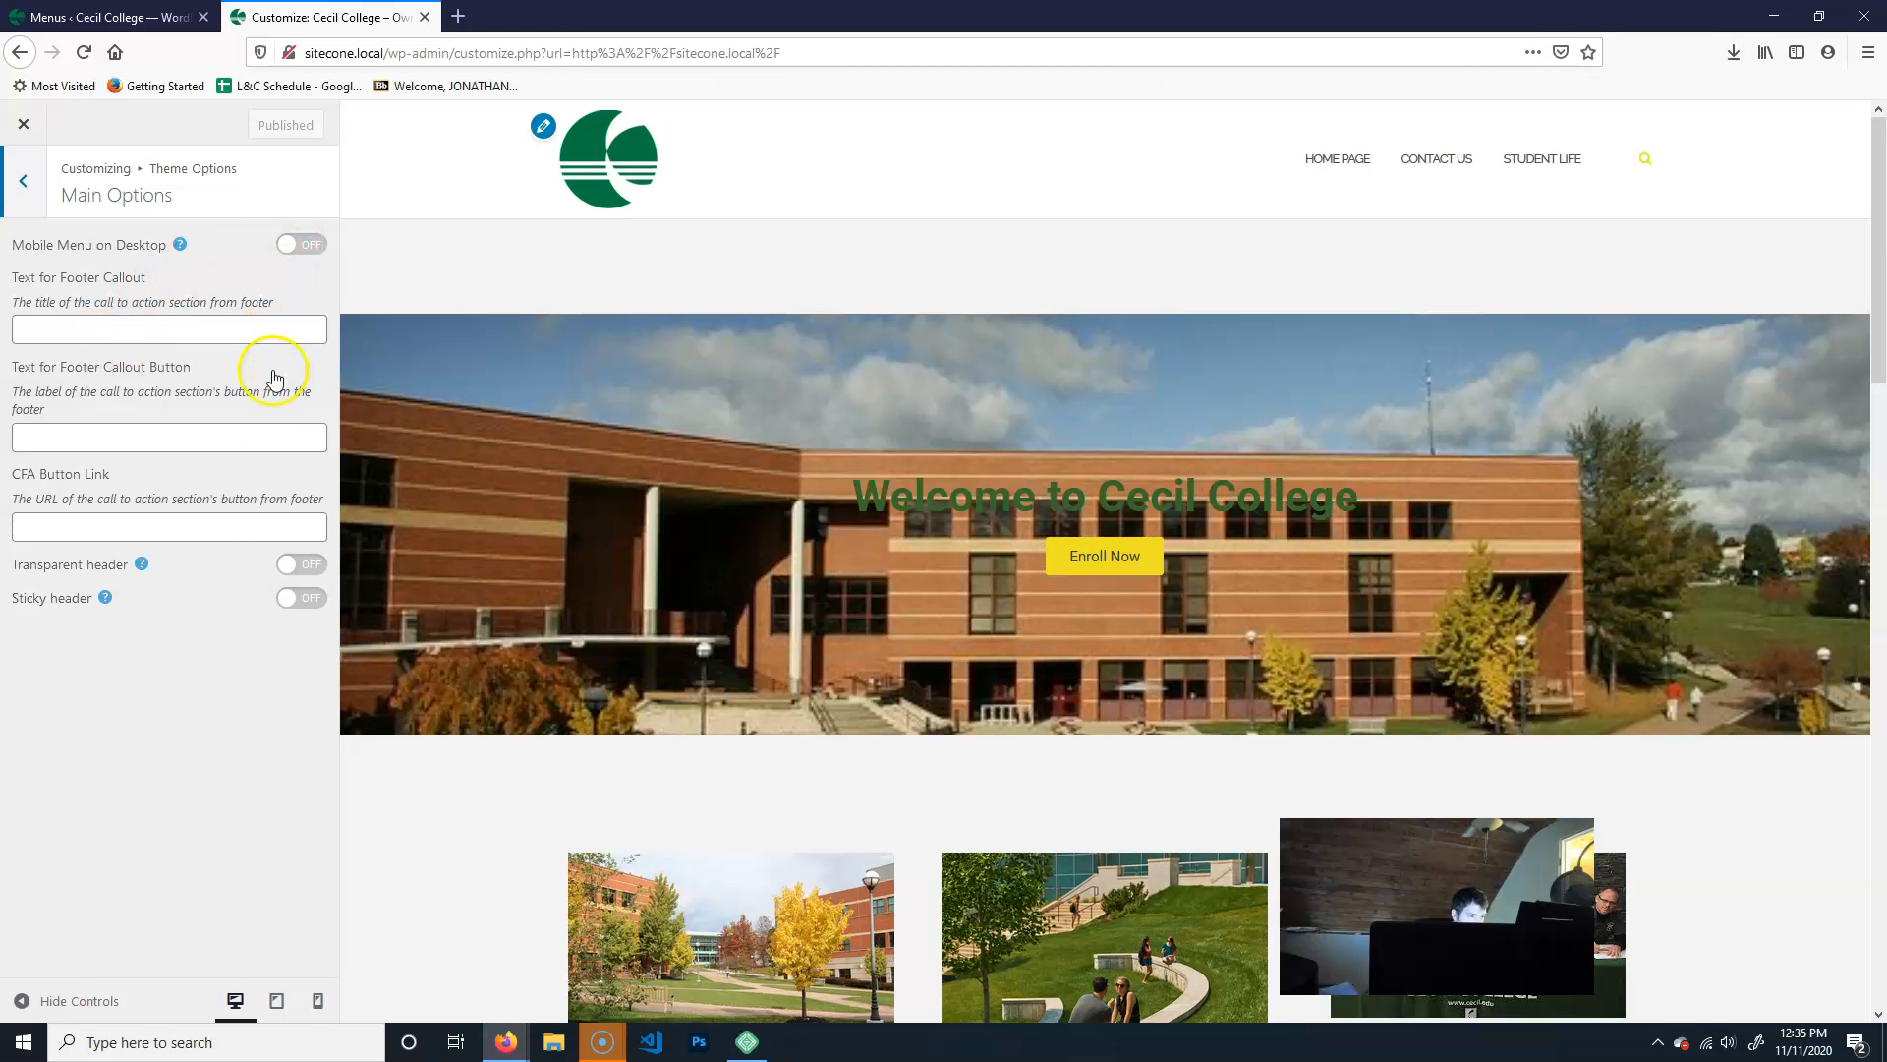
left_click(37, 186)
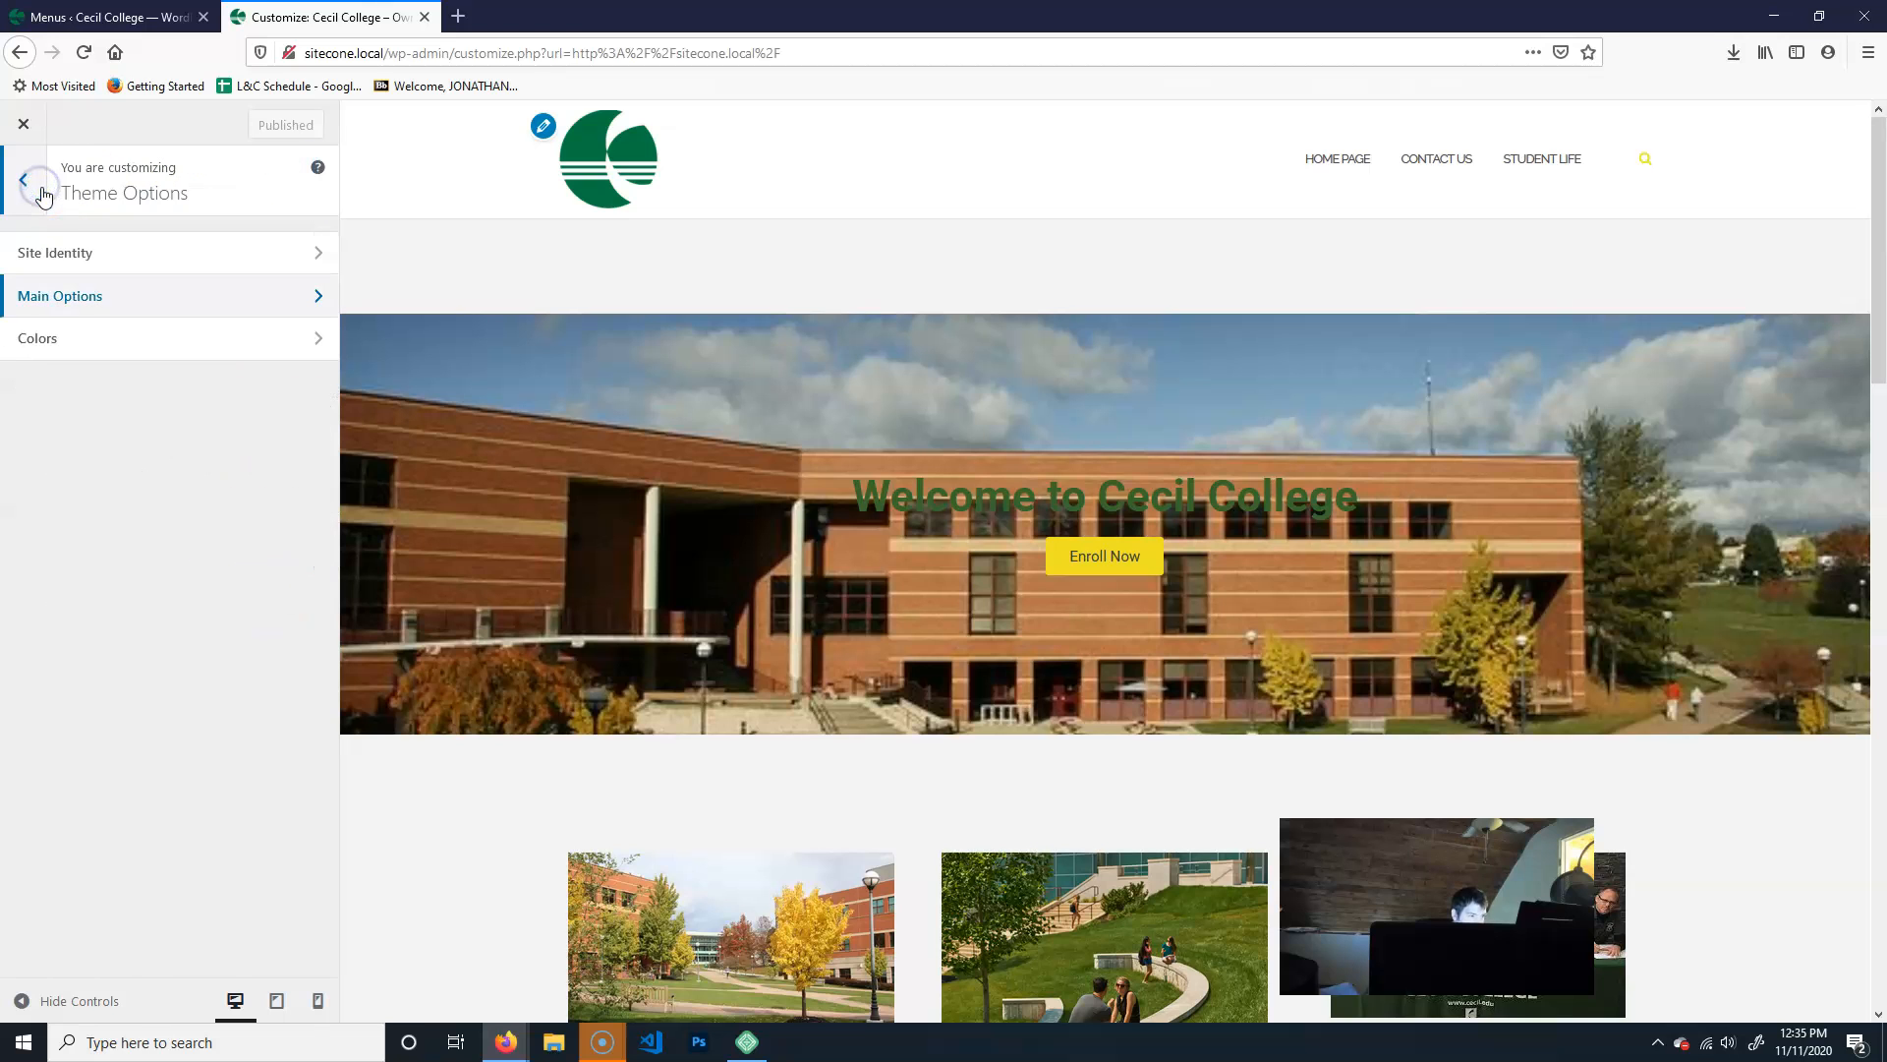
left_click(41, 189)
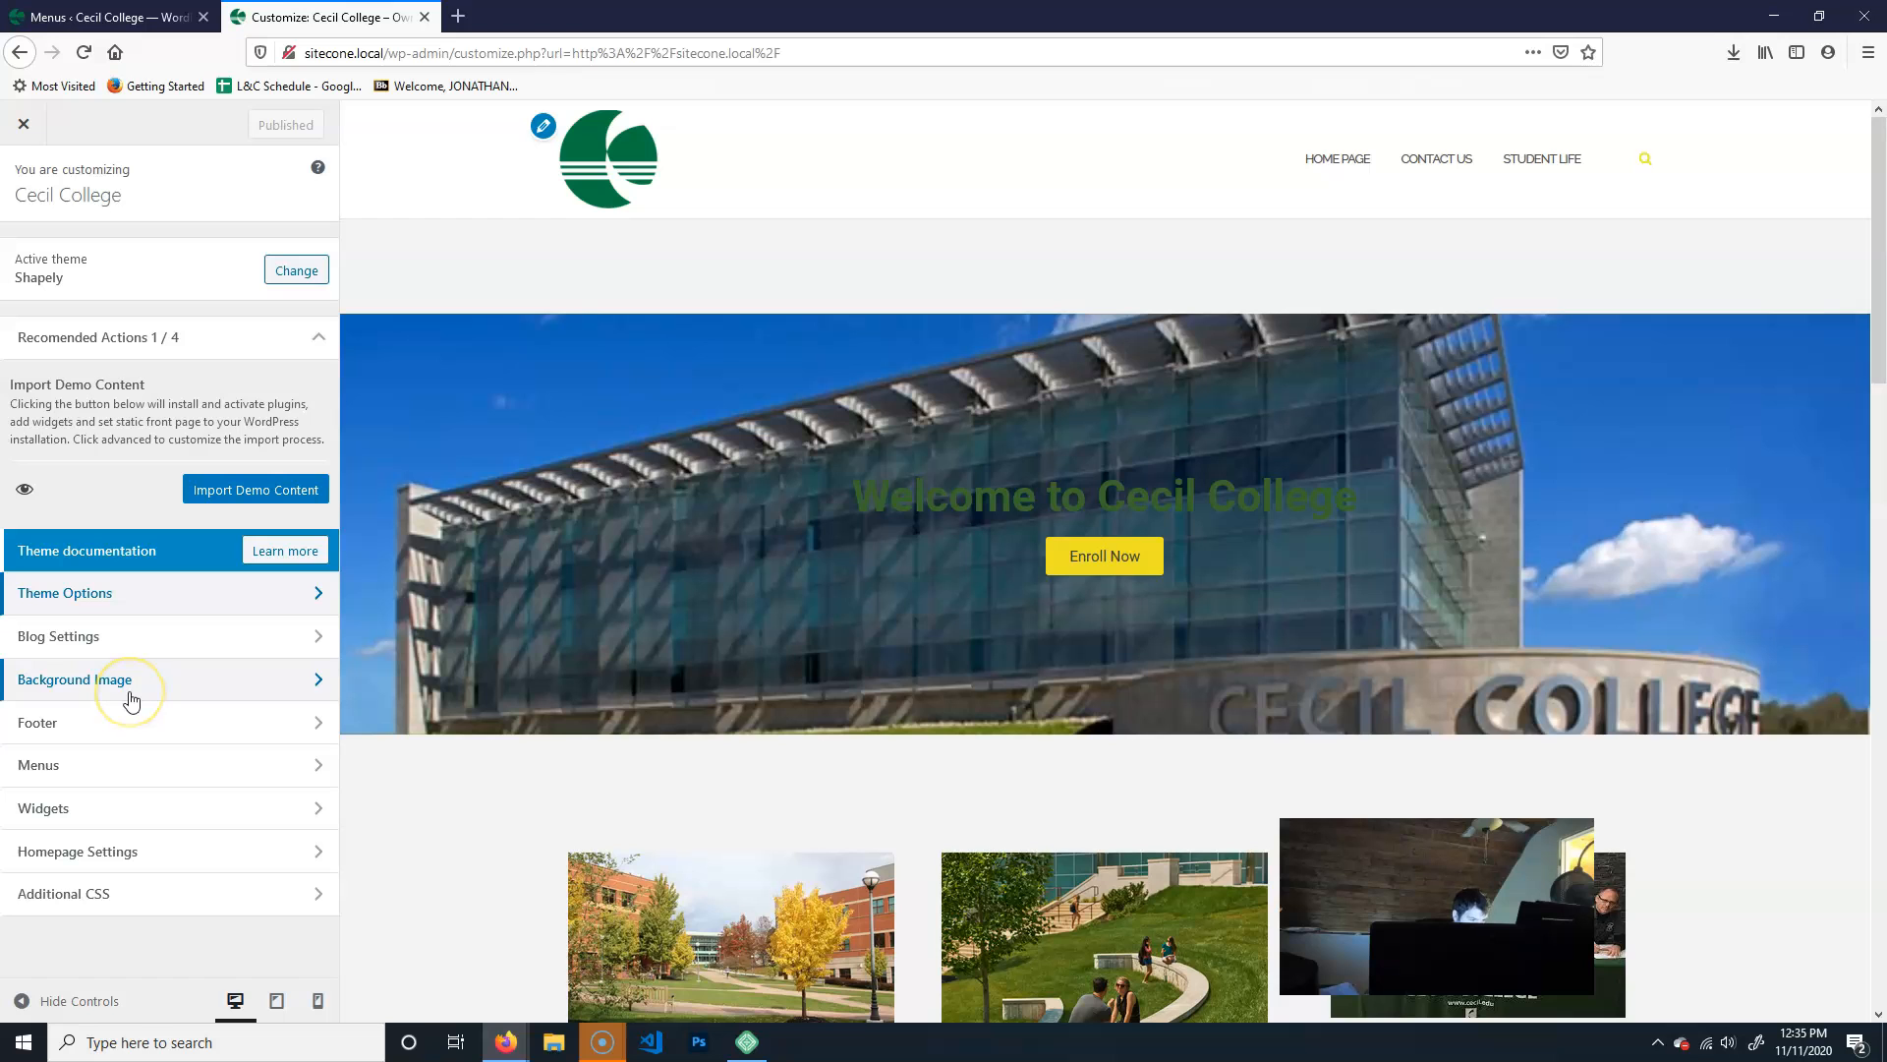
left_click(178, 852)
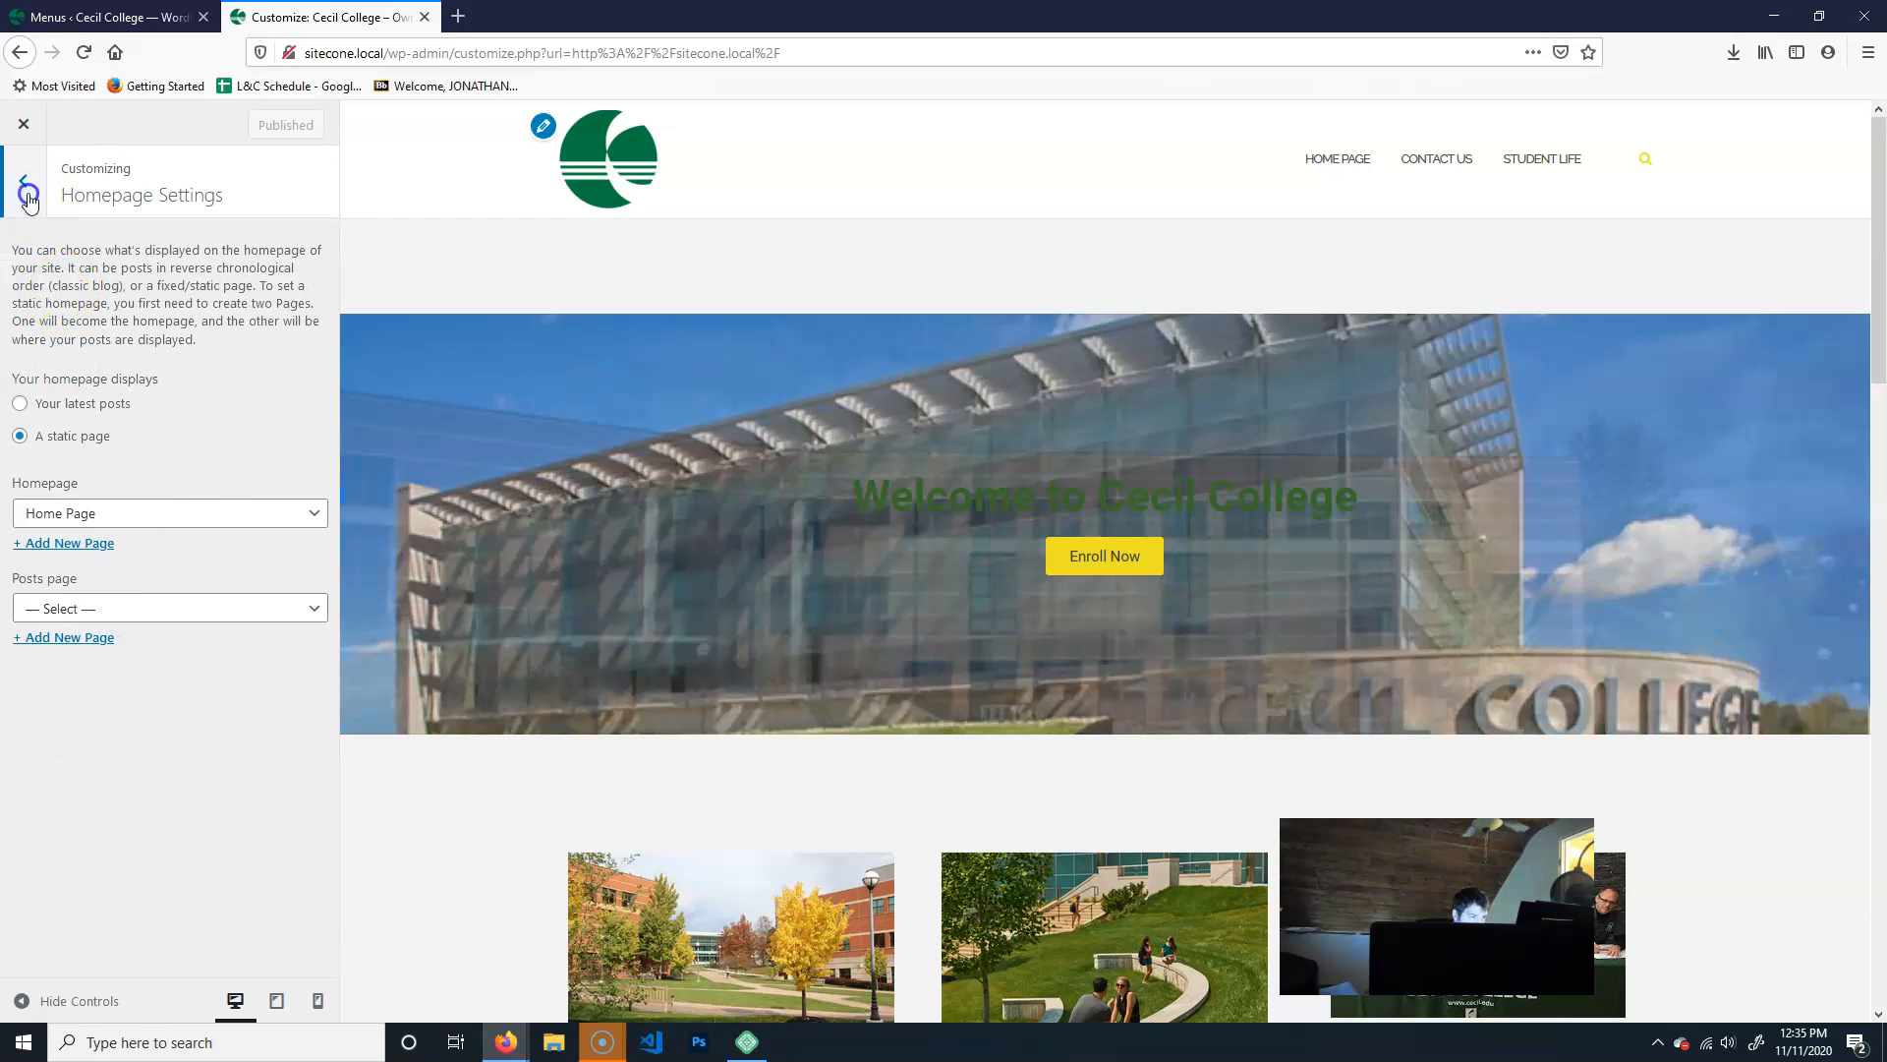
left_click(22, 181)
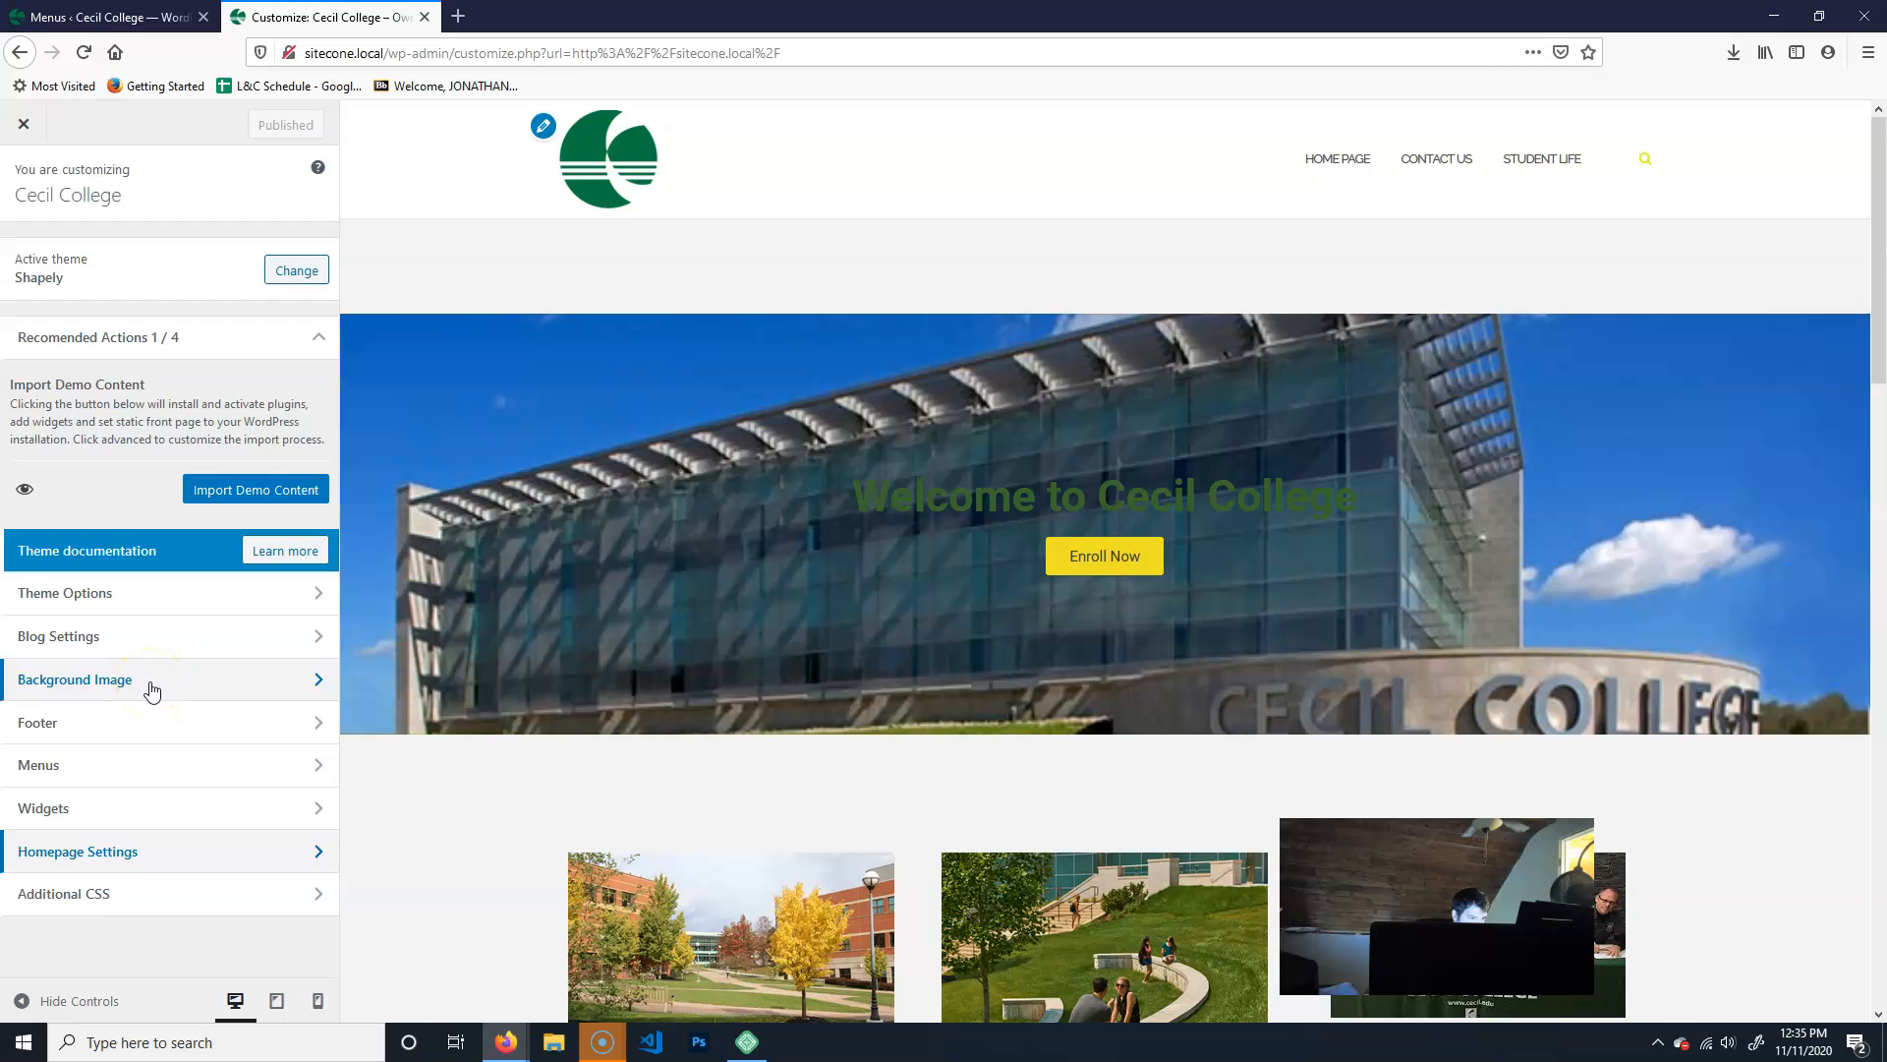
- Open the Additional CSS editor and inspect the header's search icon with the browser's Inspector to find its class
mouse_move(1617, 167)
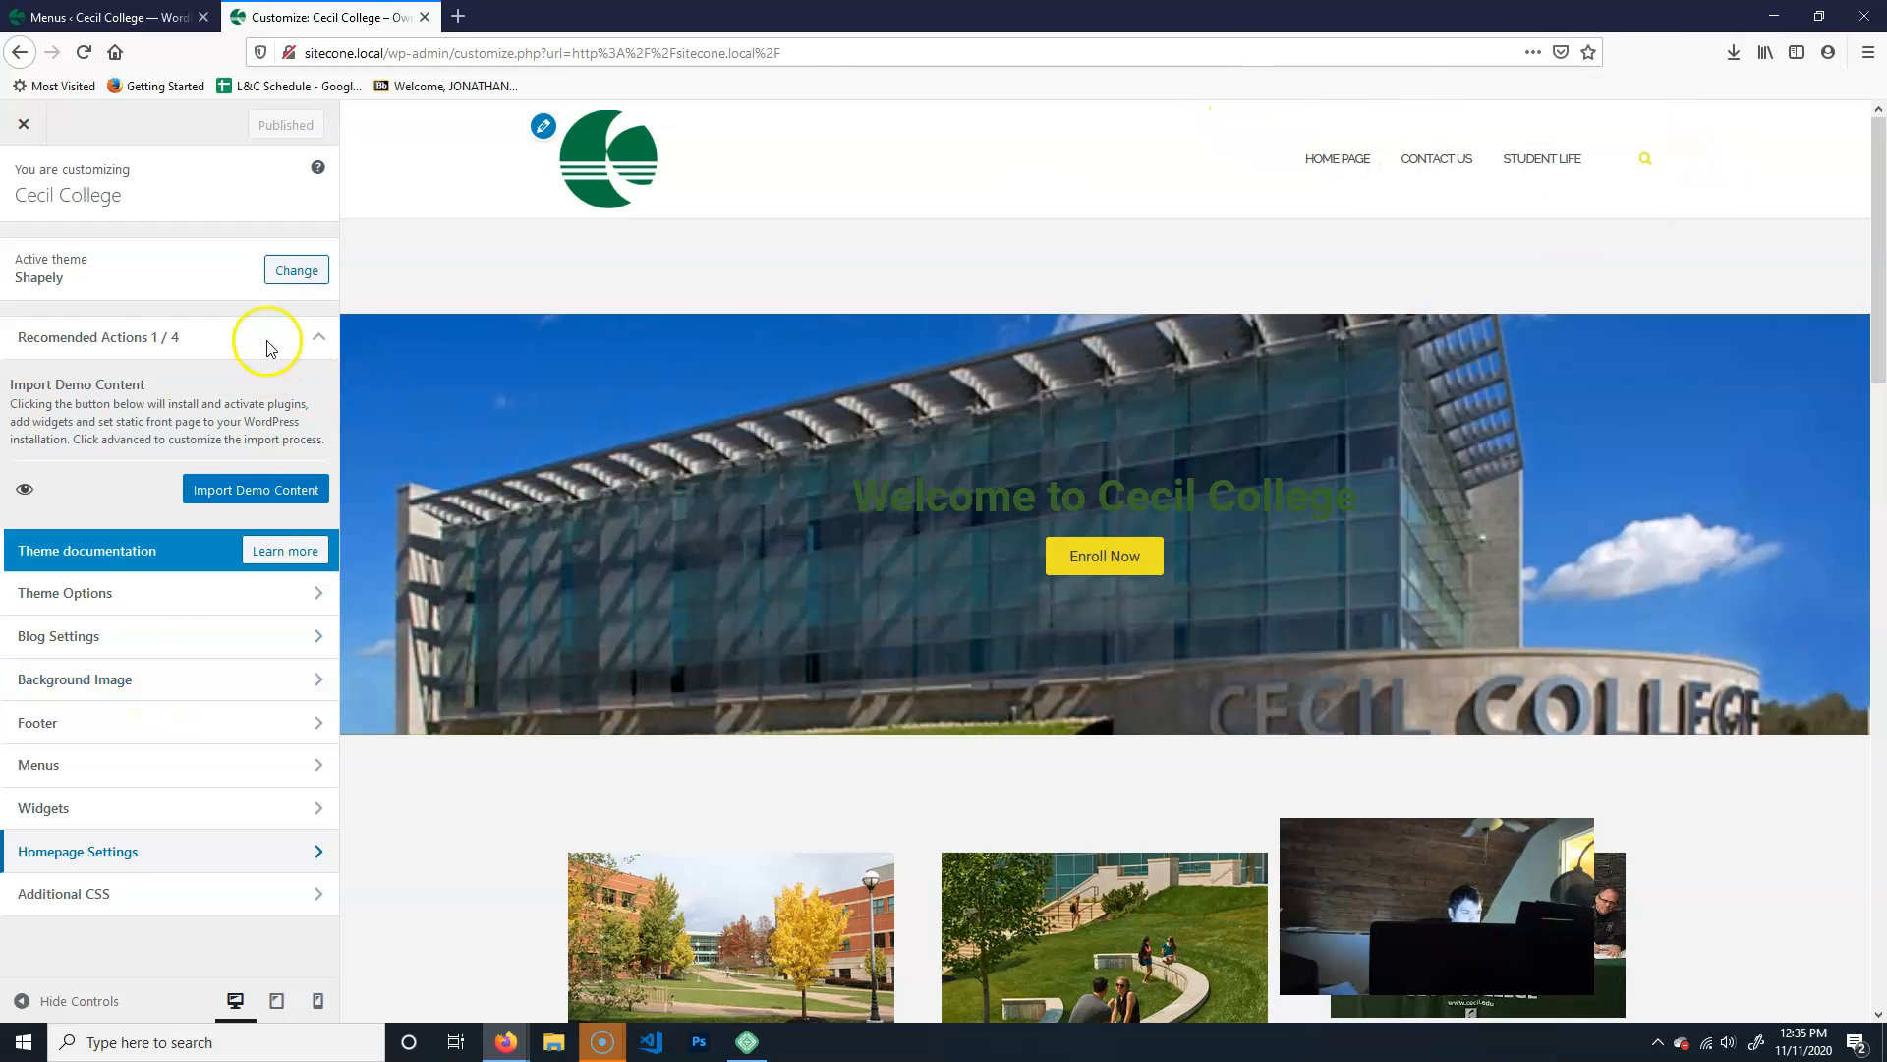
left_click(319, 337)
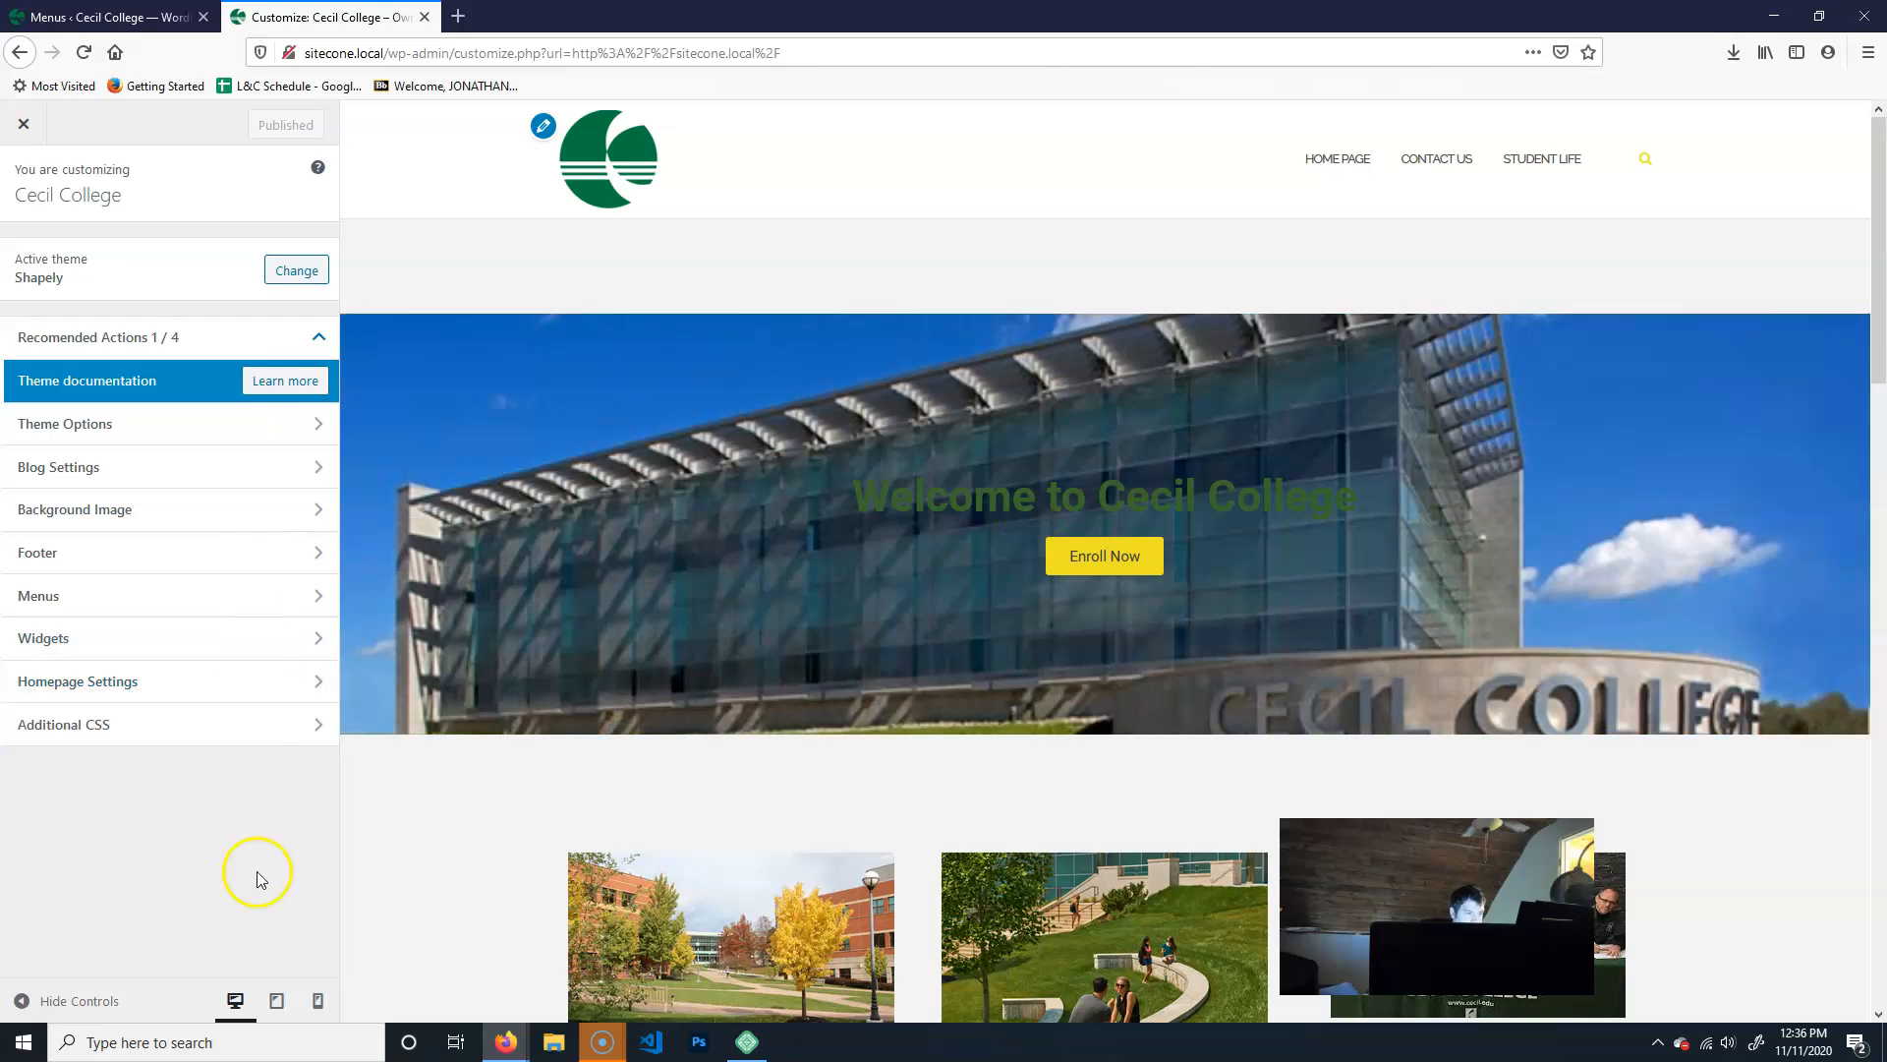
left_click(168, 725)
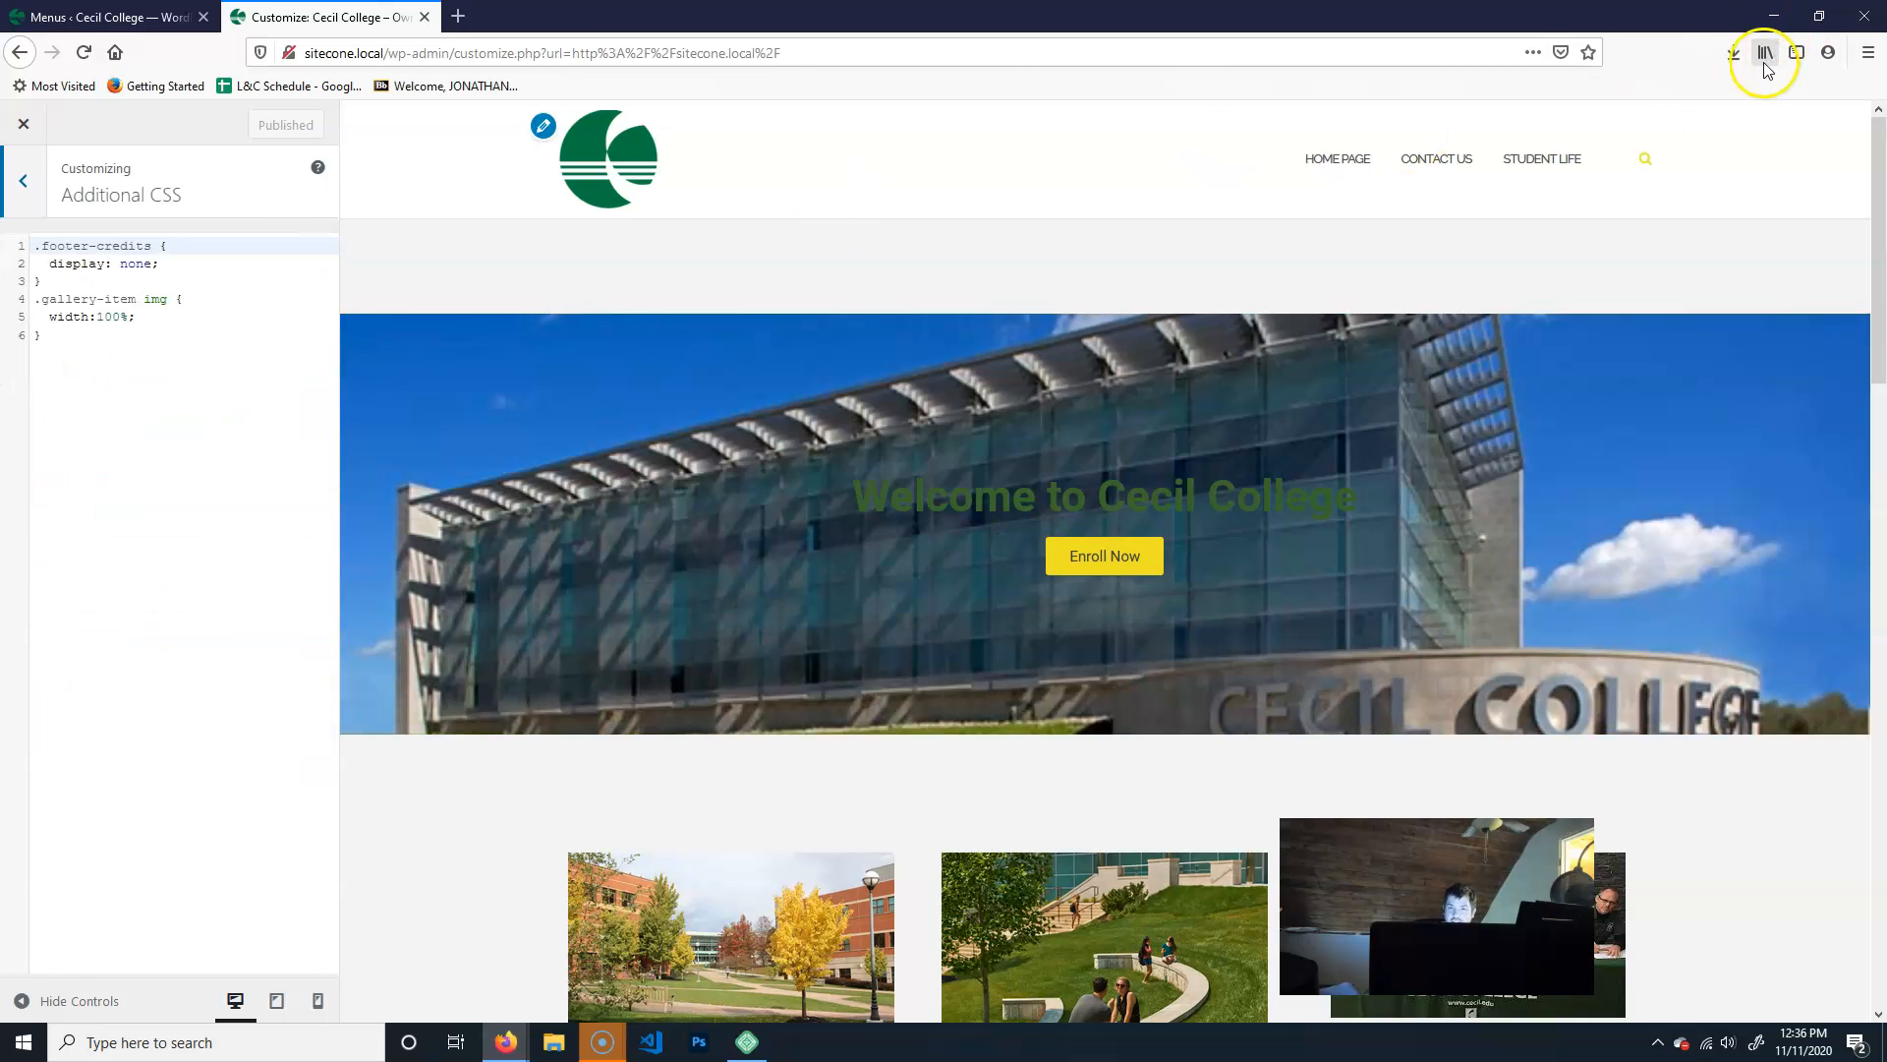
left_click(1871, 54)
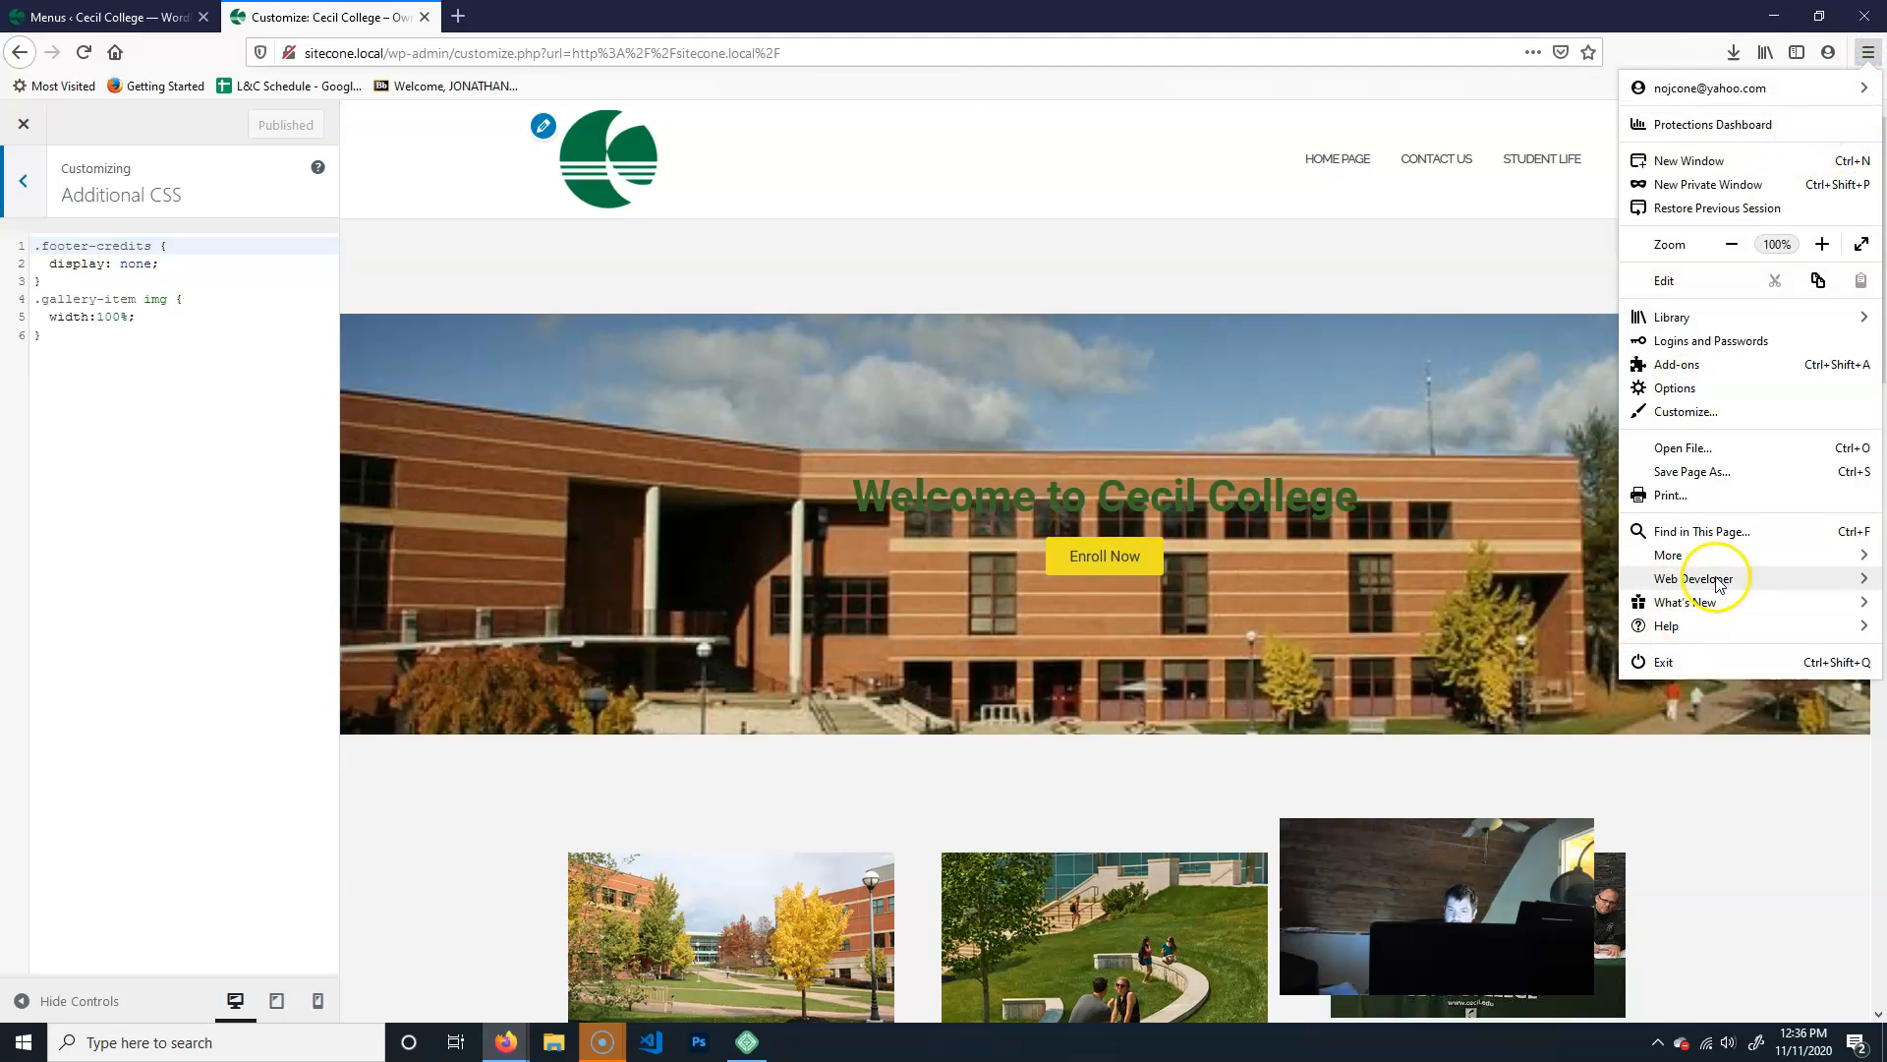
left_click(1716, 579)
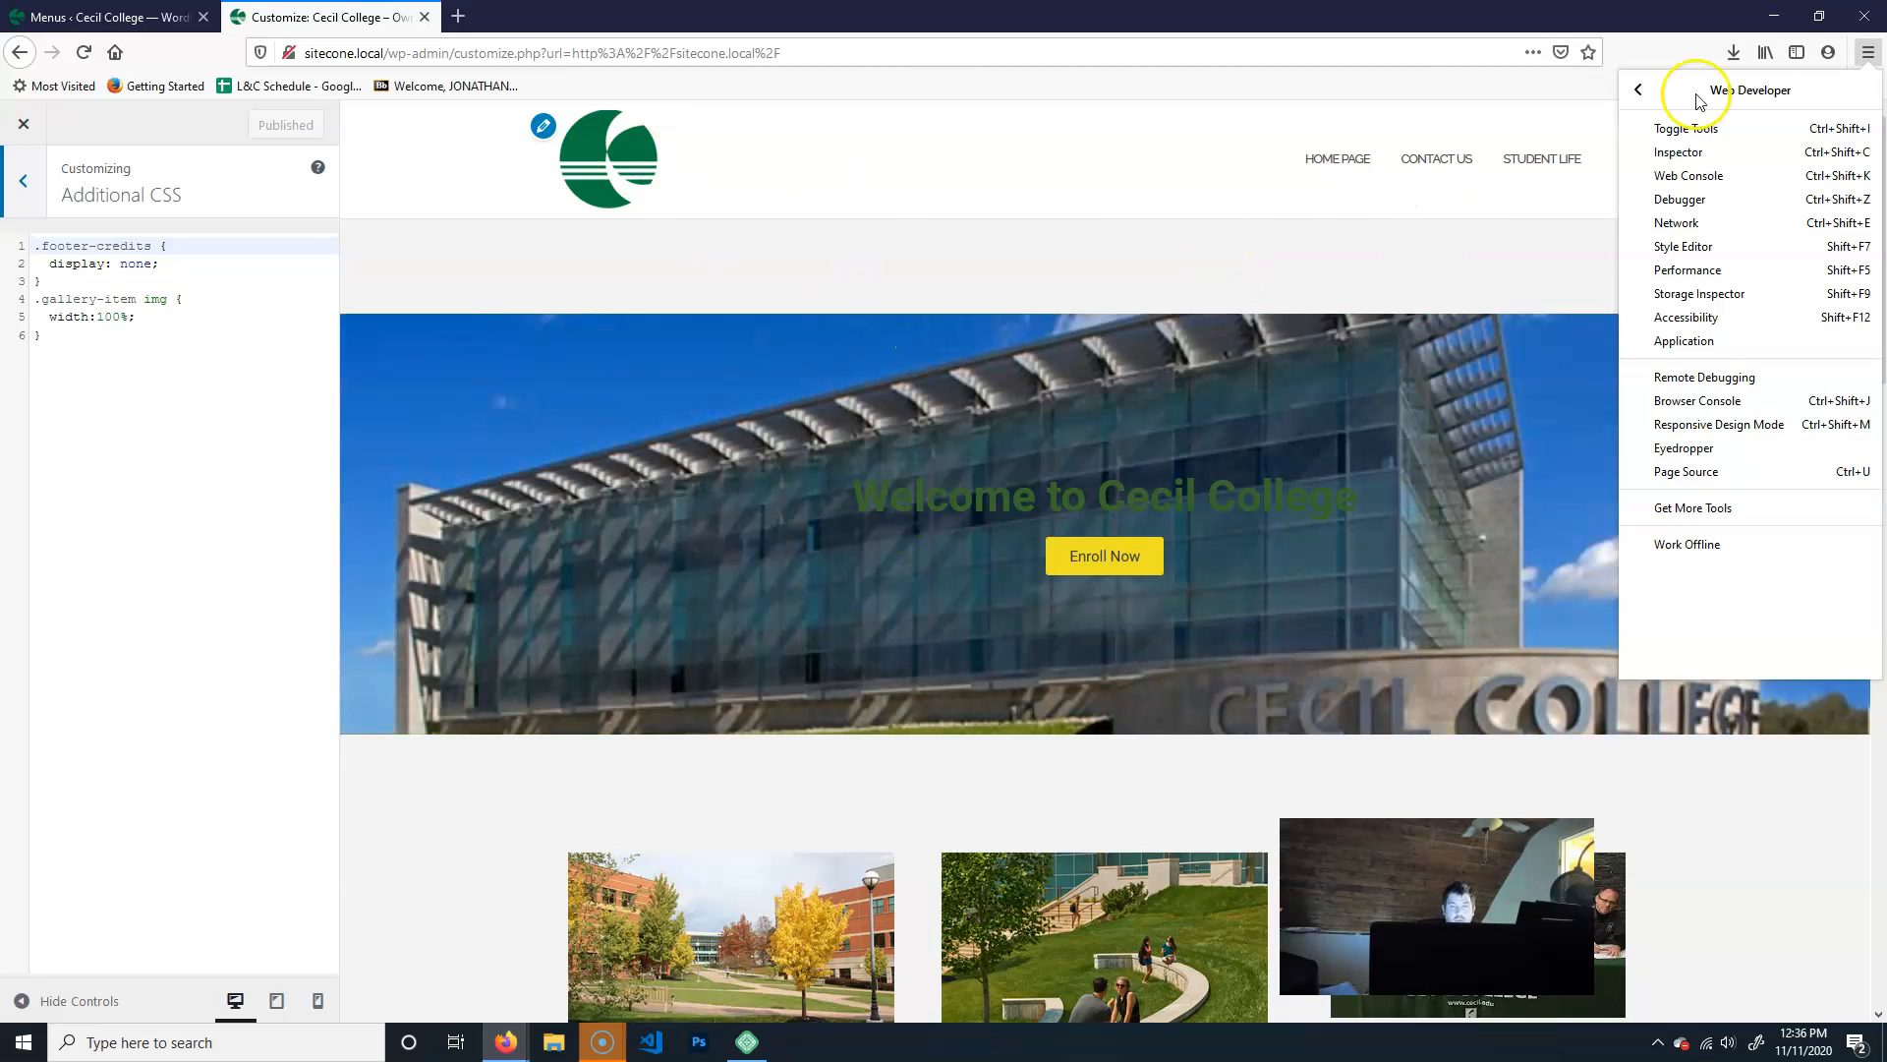
left_click(1682, 154)
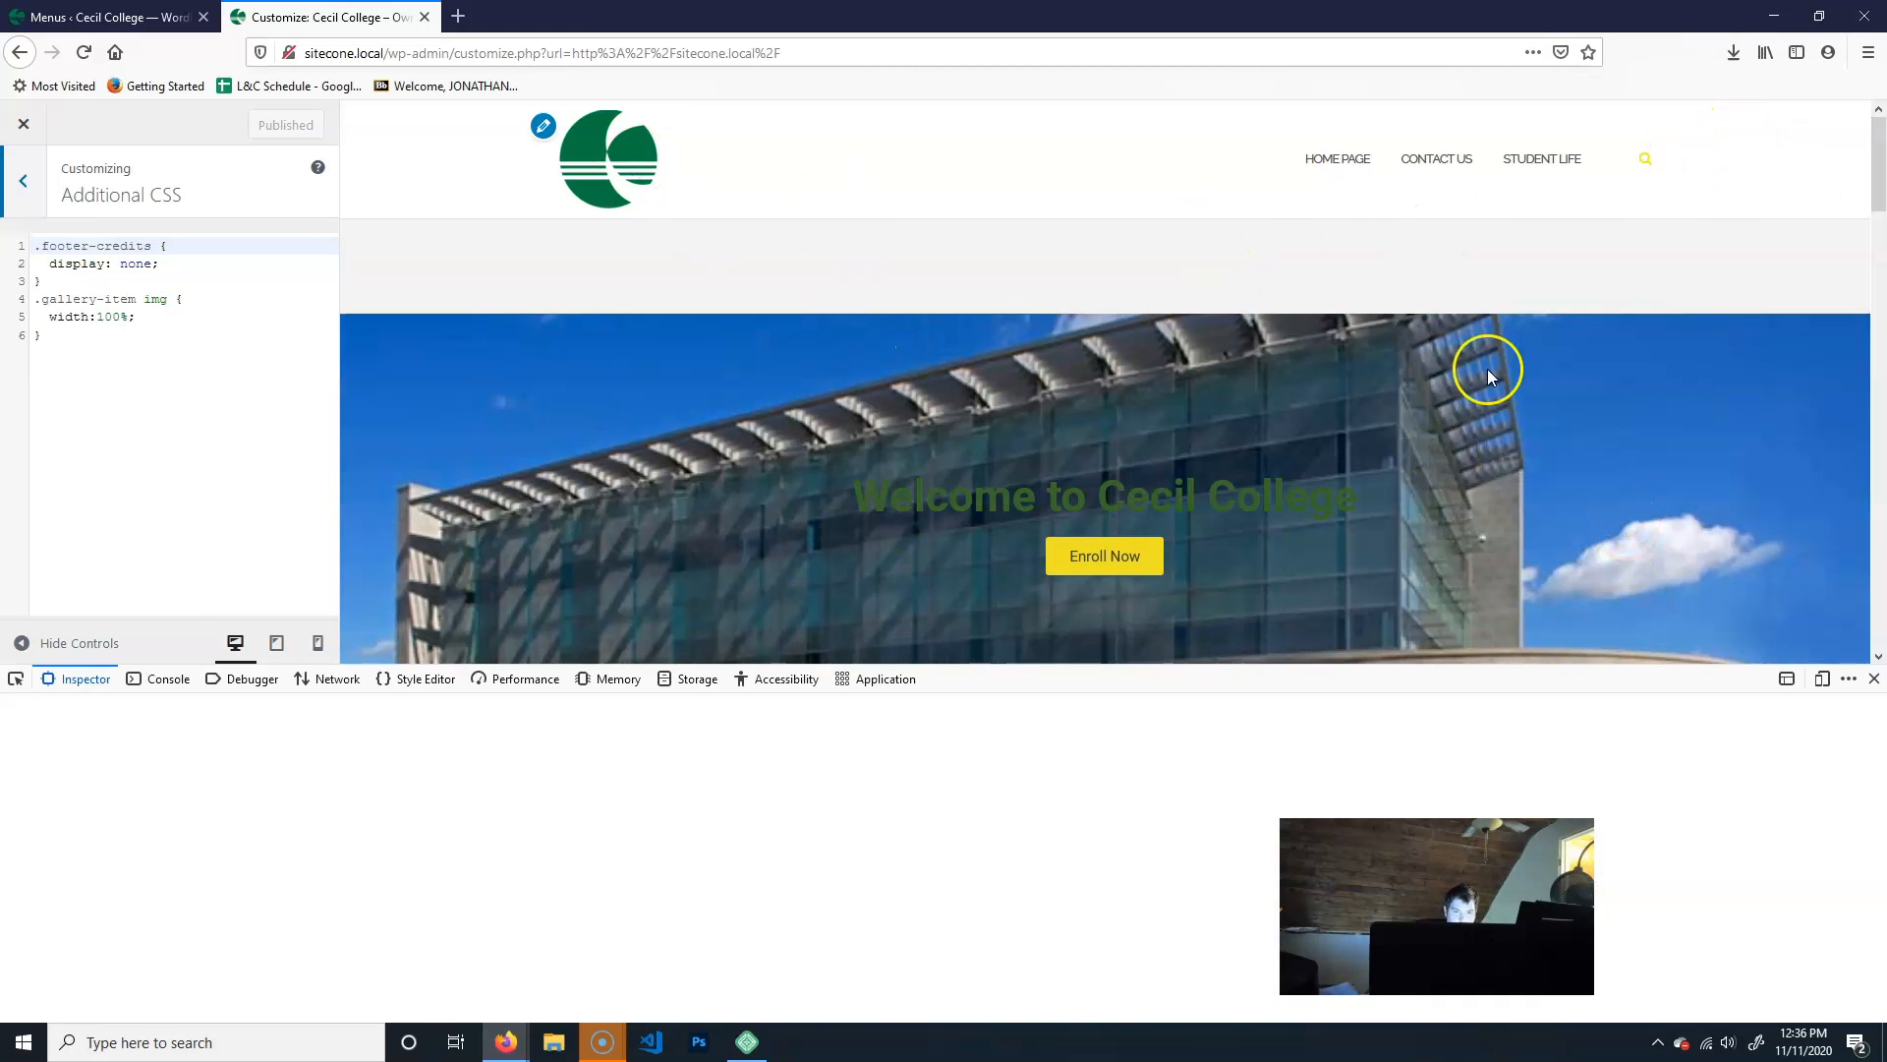
left_click(1647, 161)
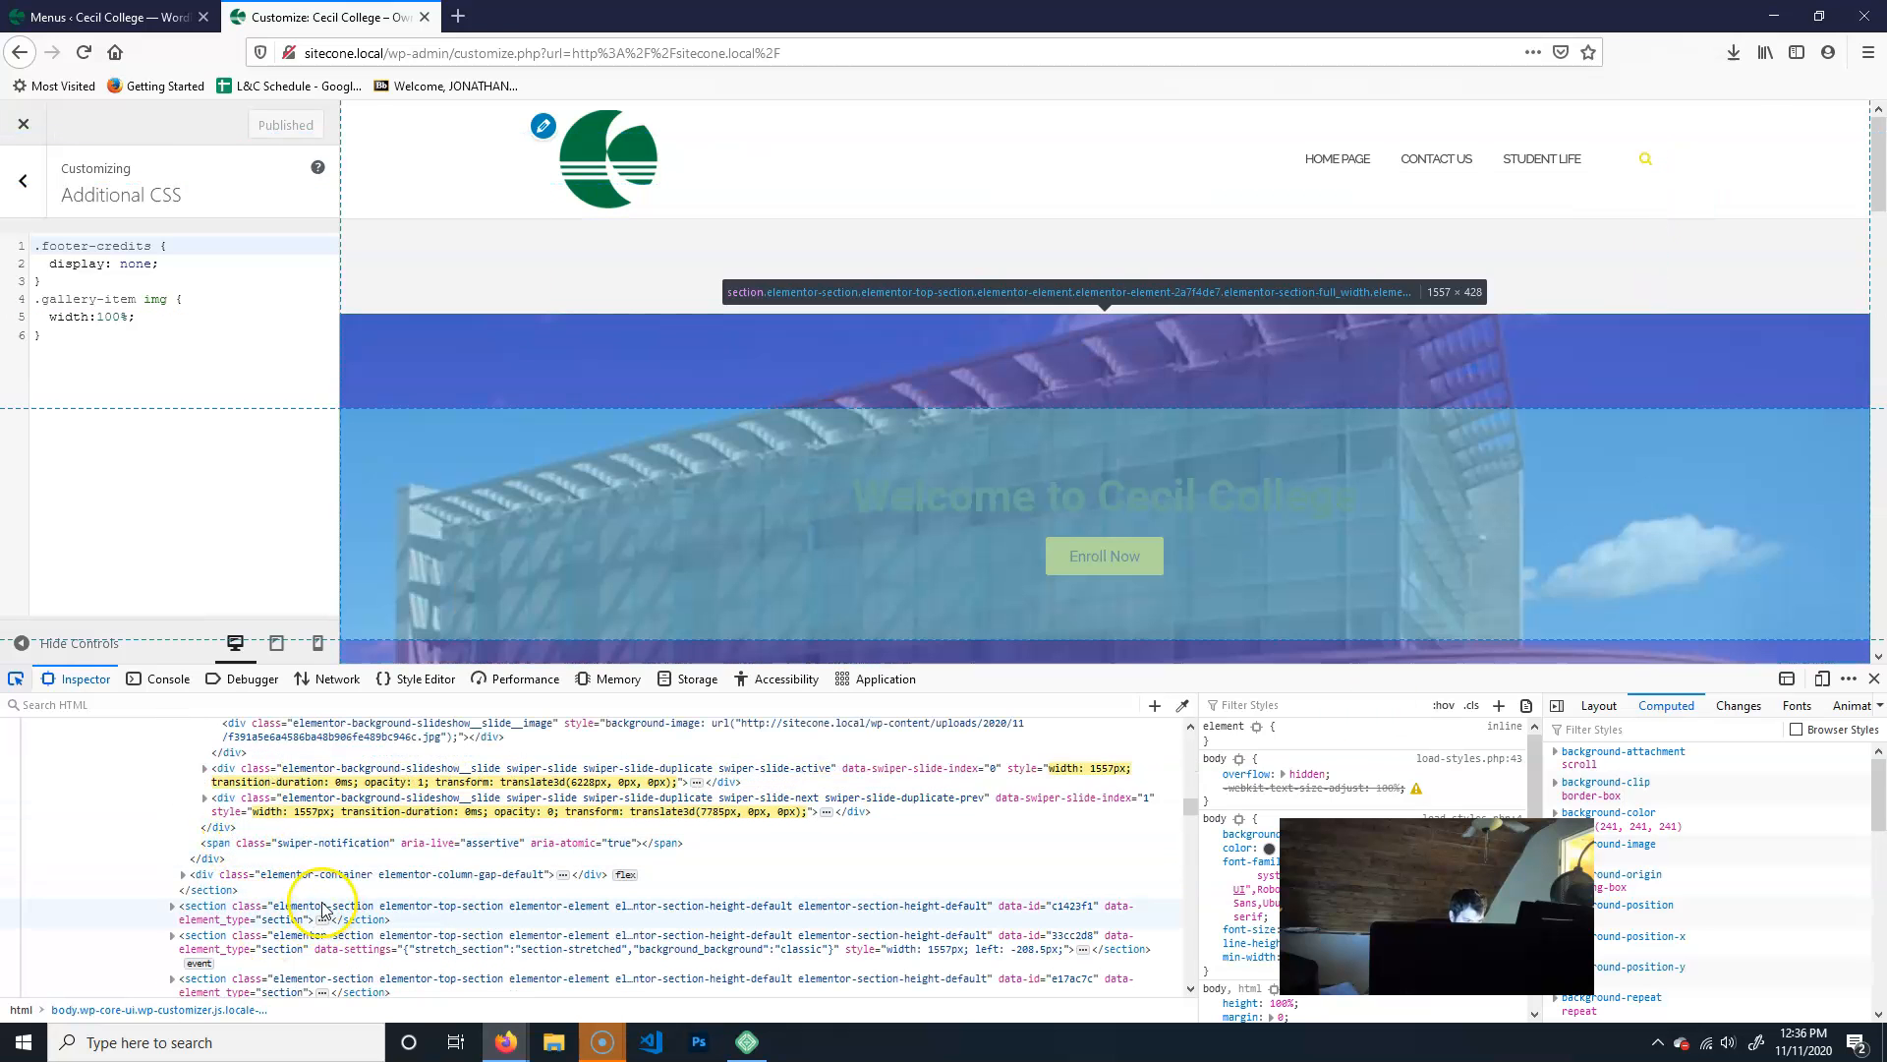
scroll(294, 884, "up", 5)
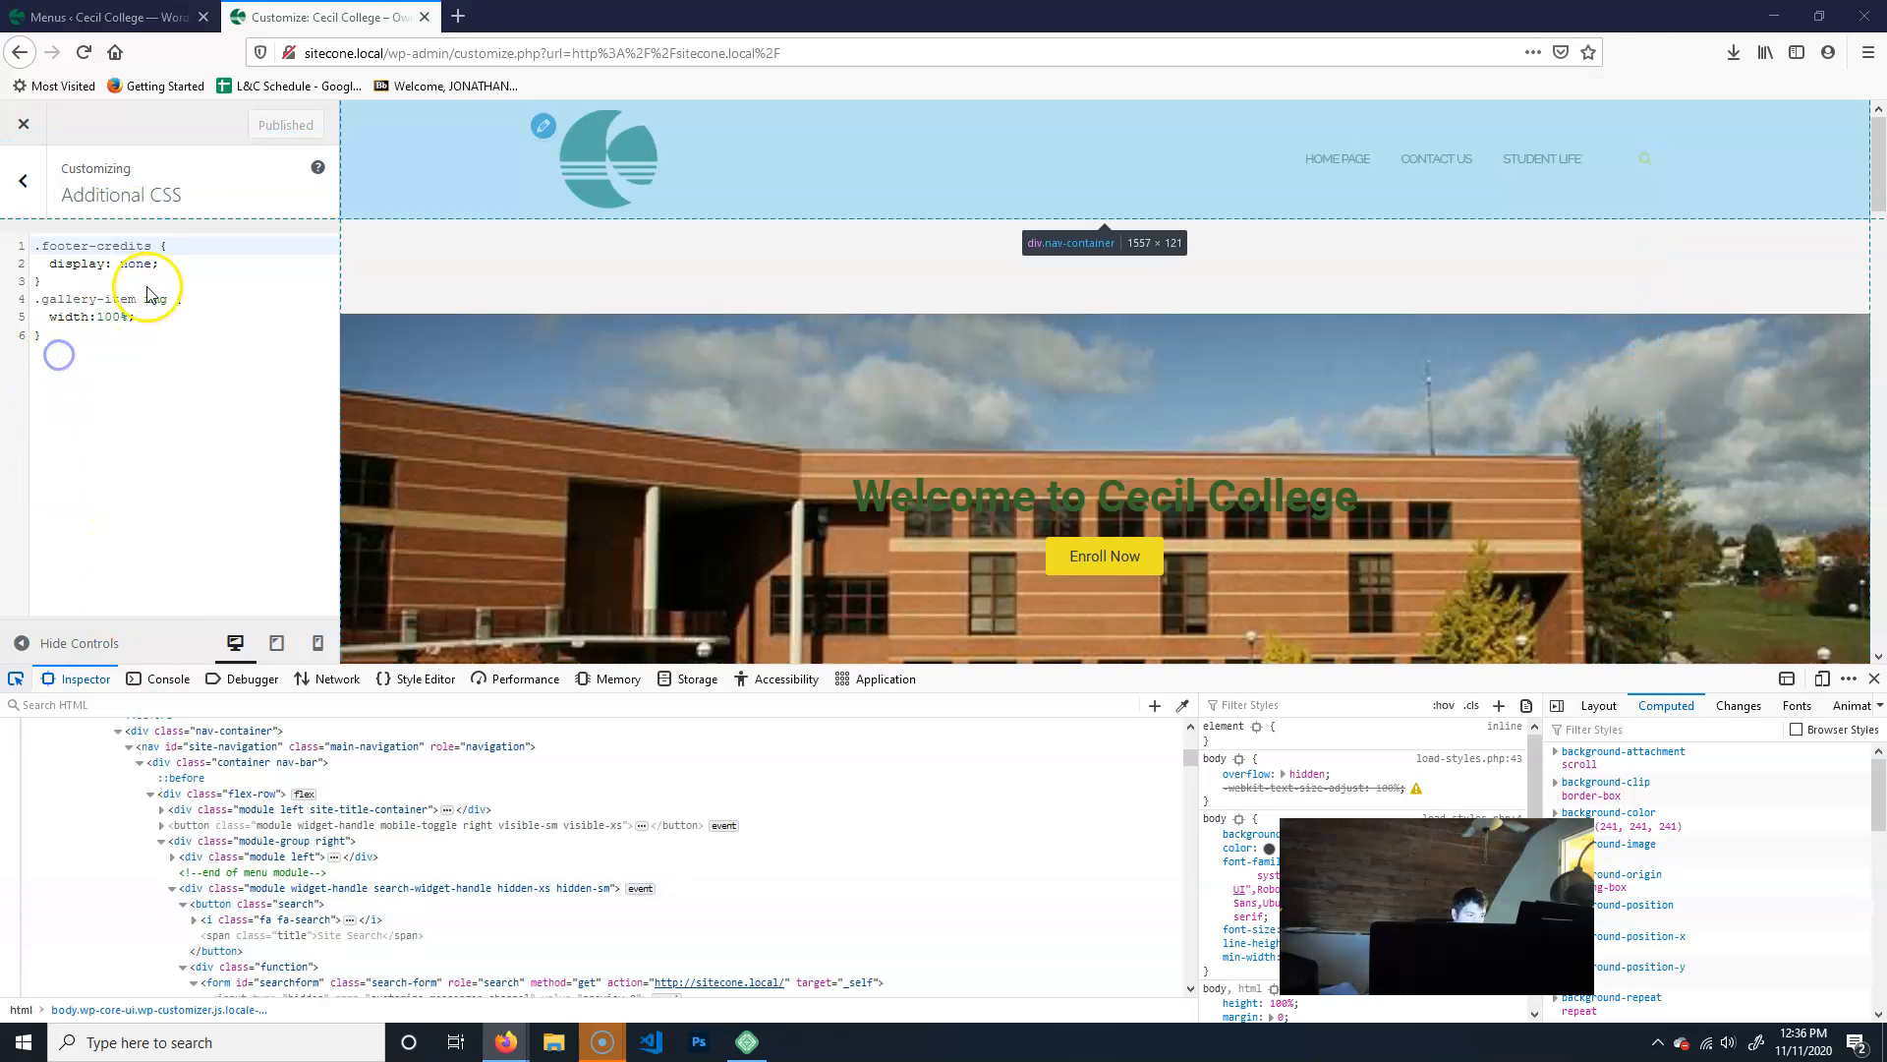
- Add the rule .search { display:none; } at the end of the Additional CSS, publish it and close the Inspector
left_click(52, 353)
left_click(72, 335)
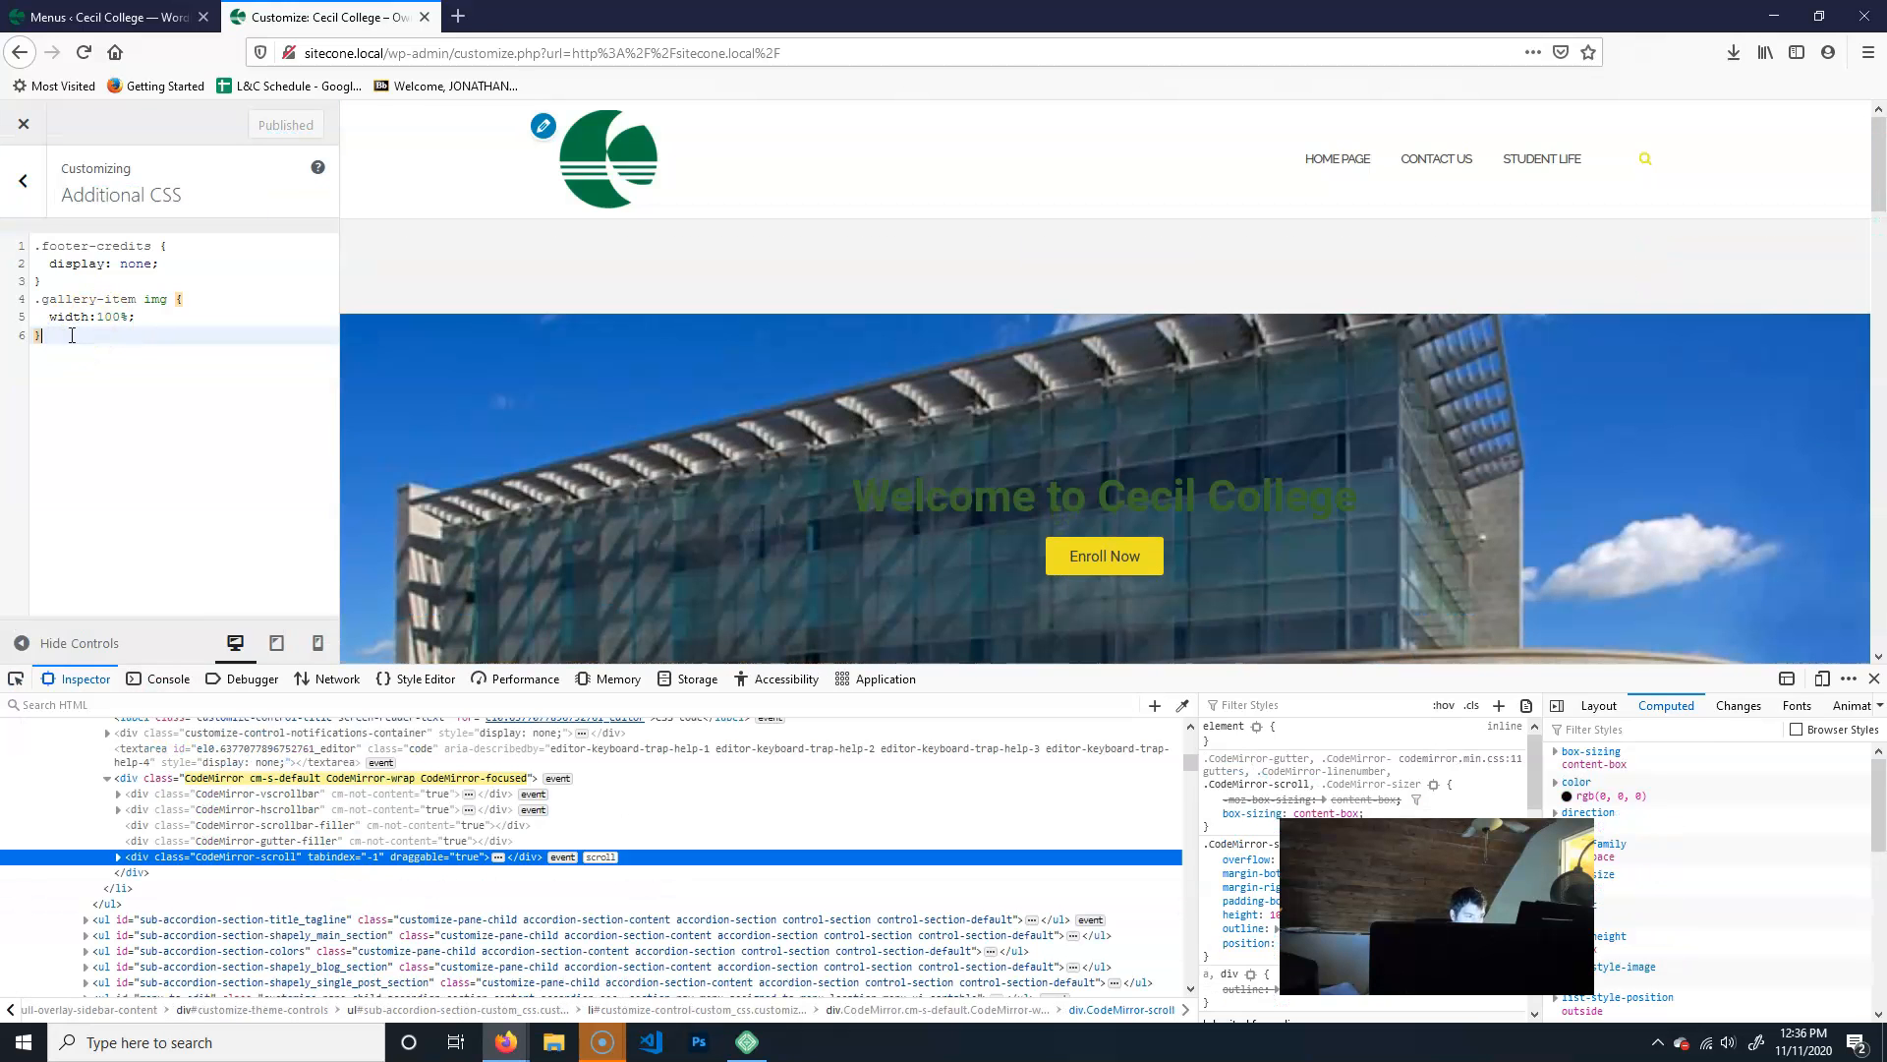
key("Return")
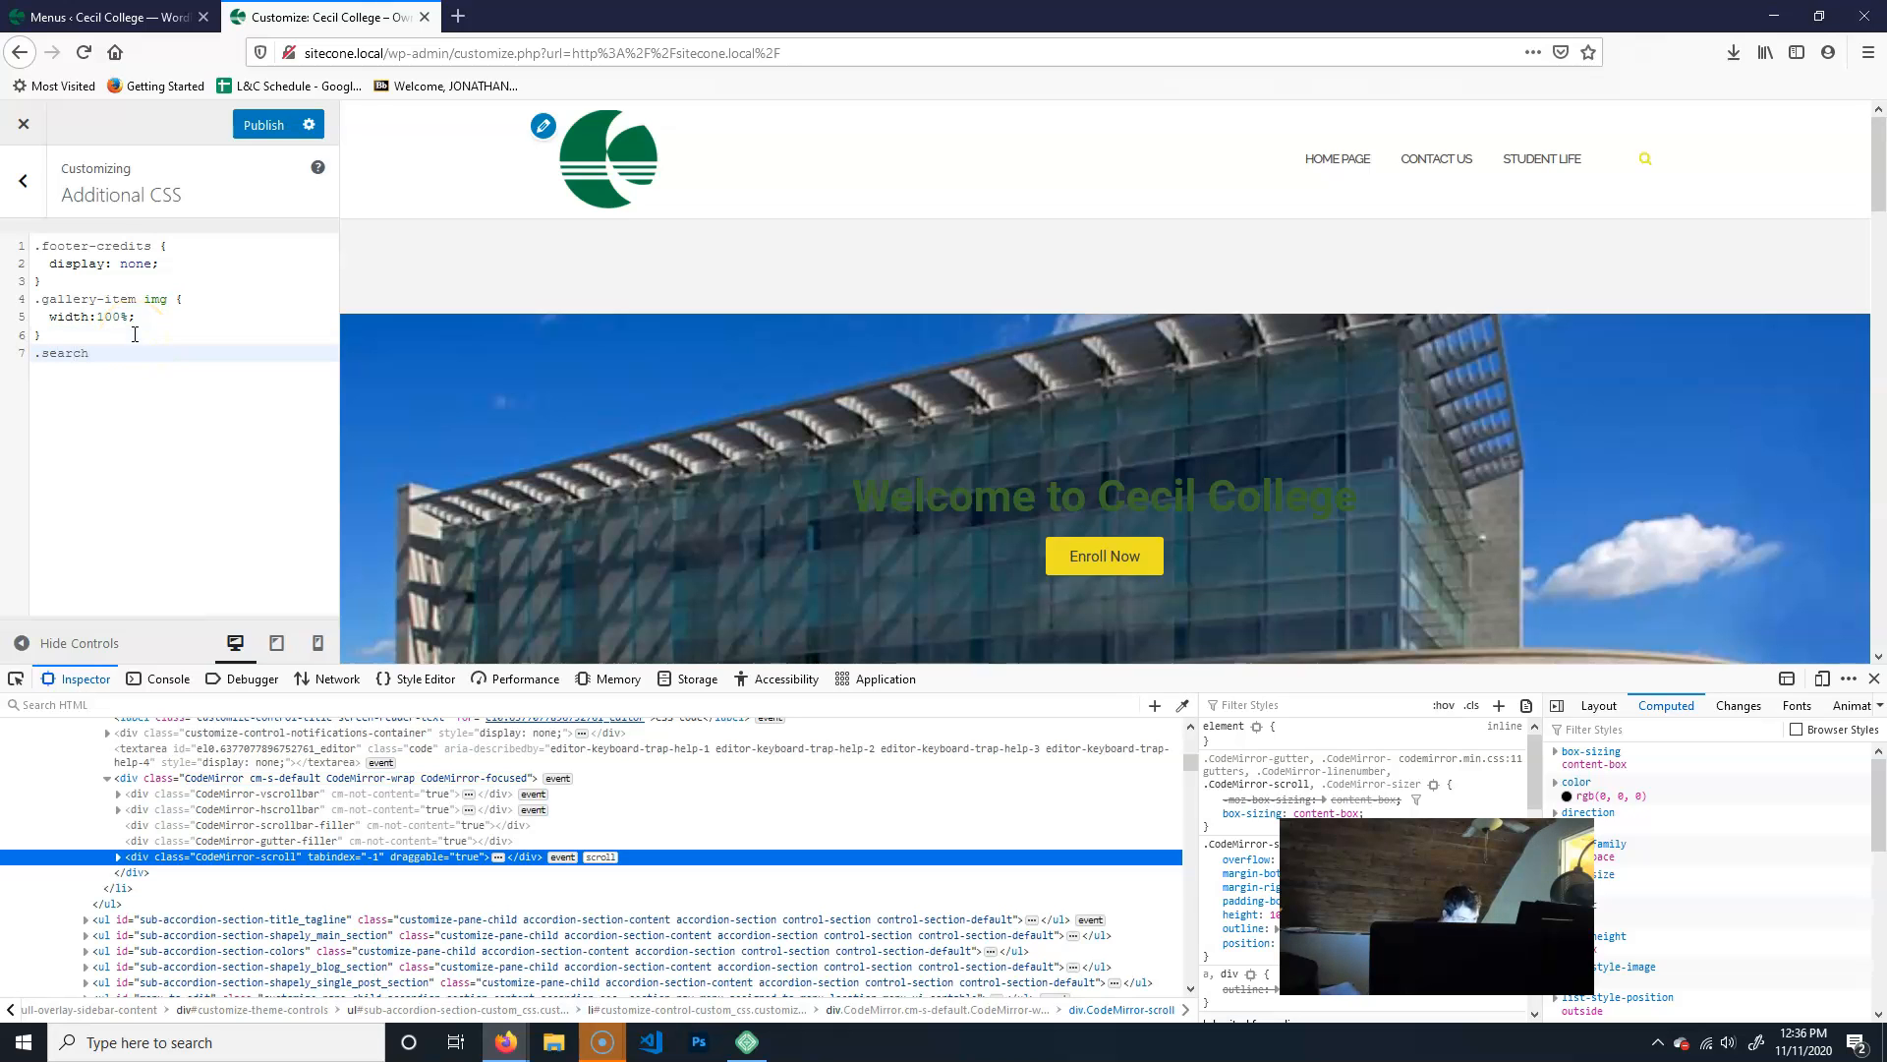
type(".search {")
key("Return")
type("display")
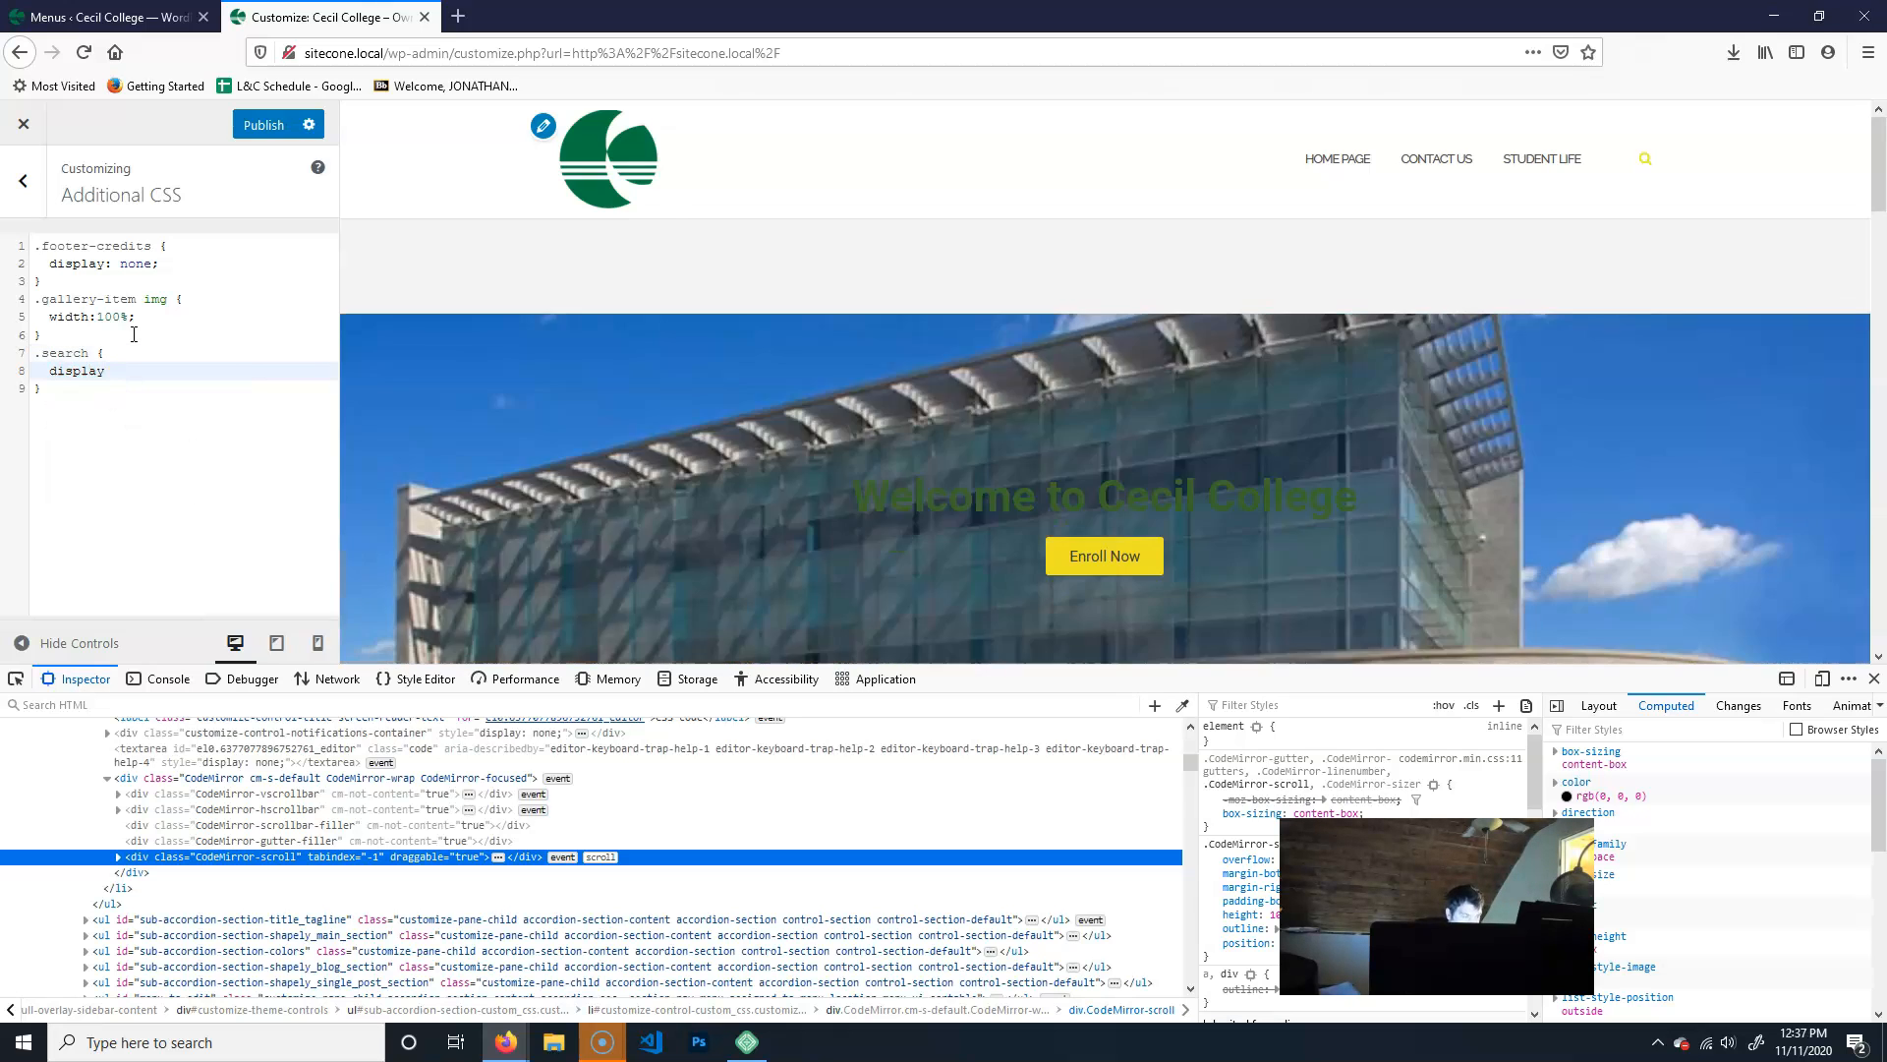
type(":none;")
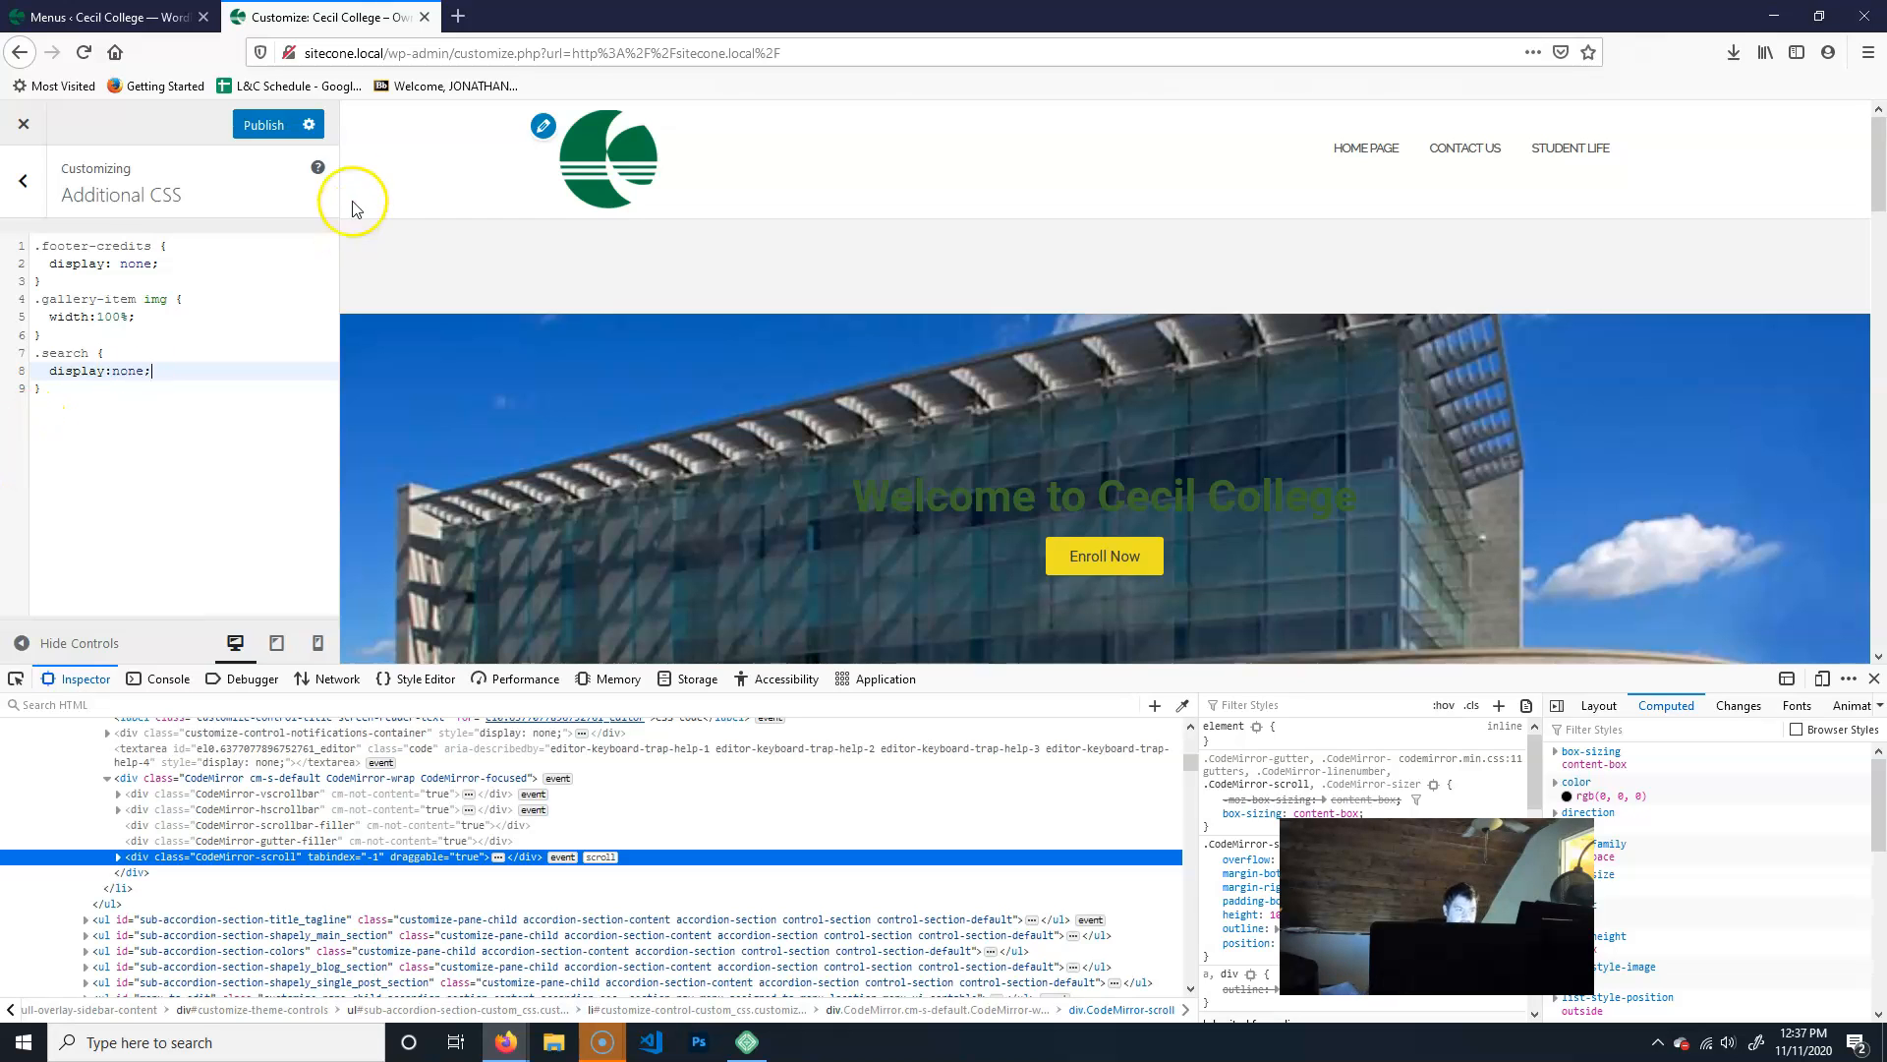
left_click(275, 125)
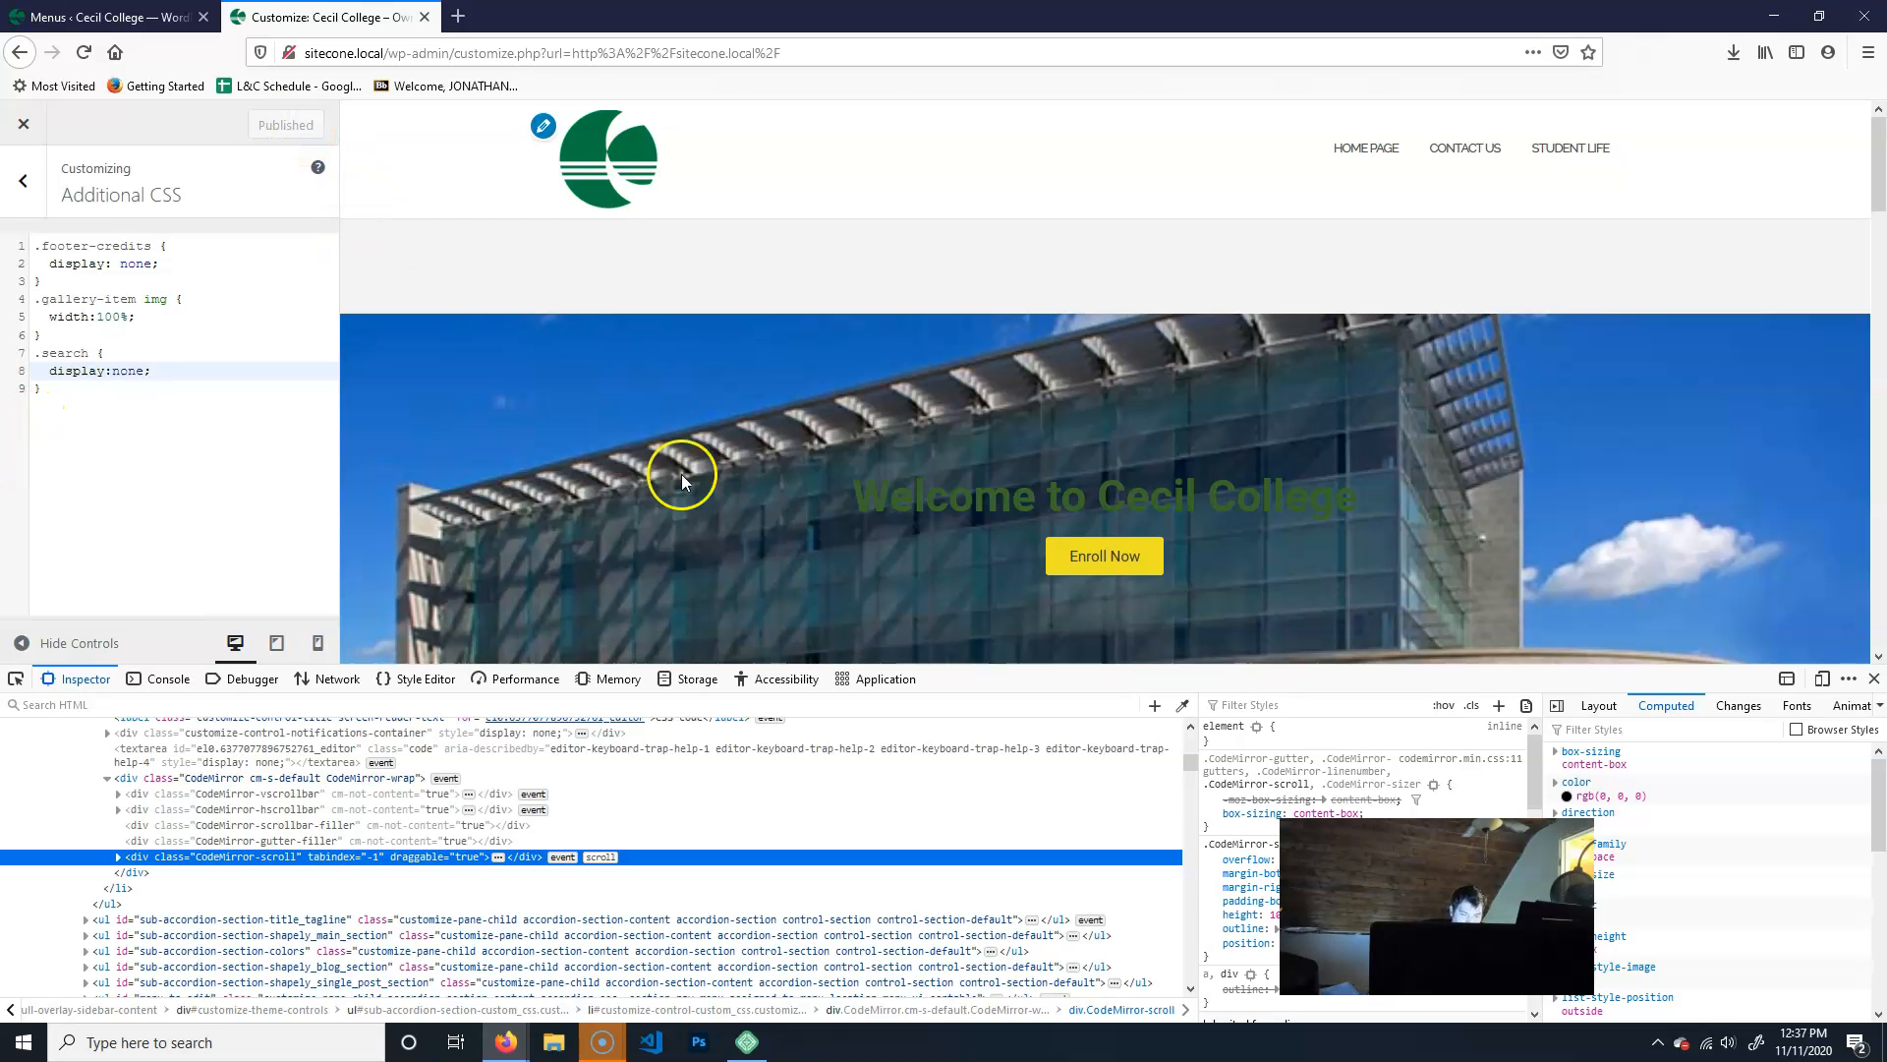
left_click(1871, 680)
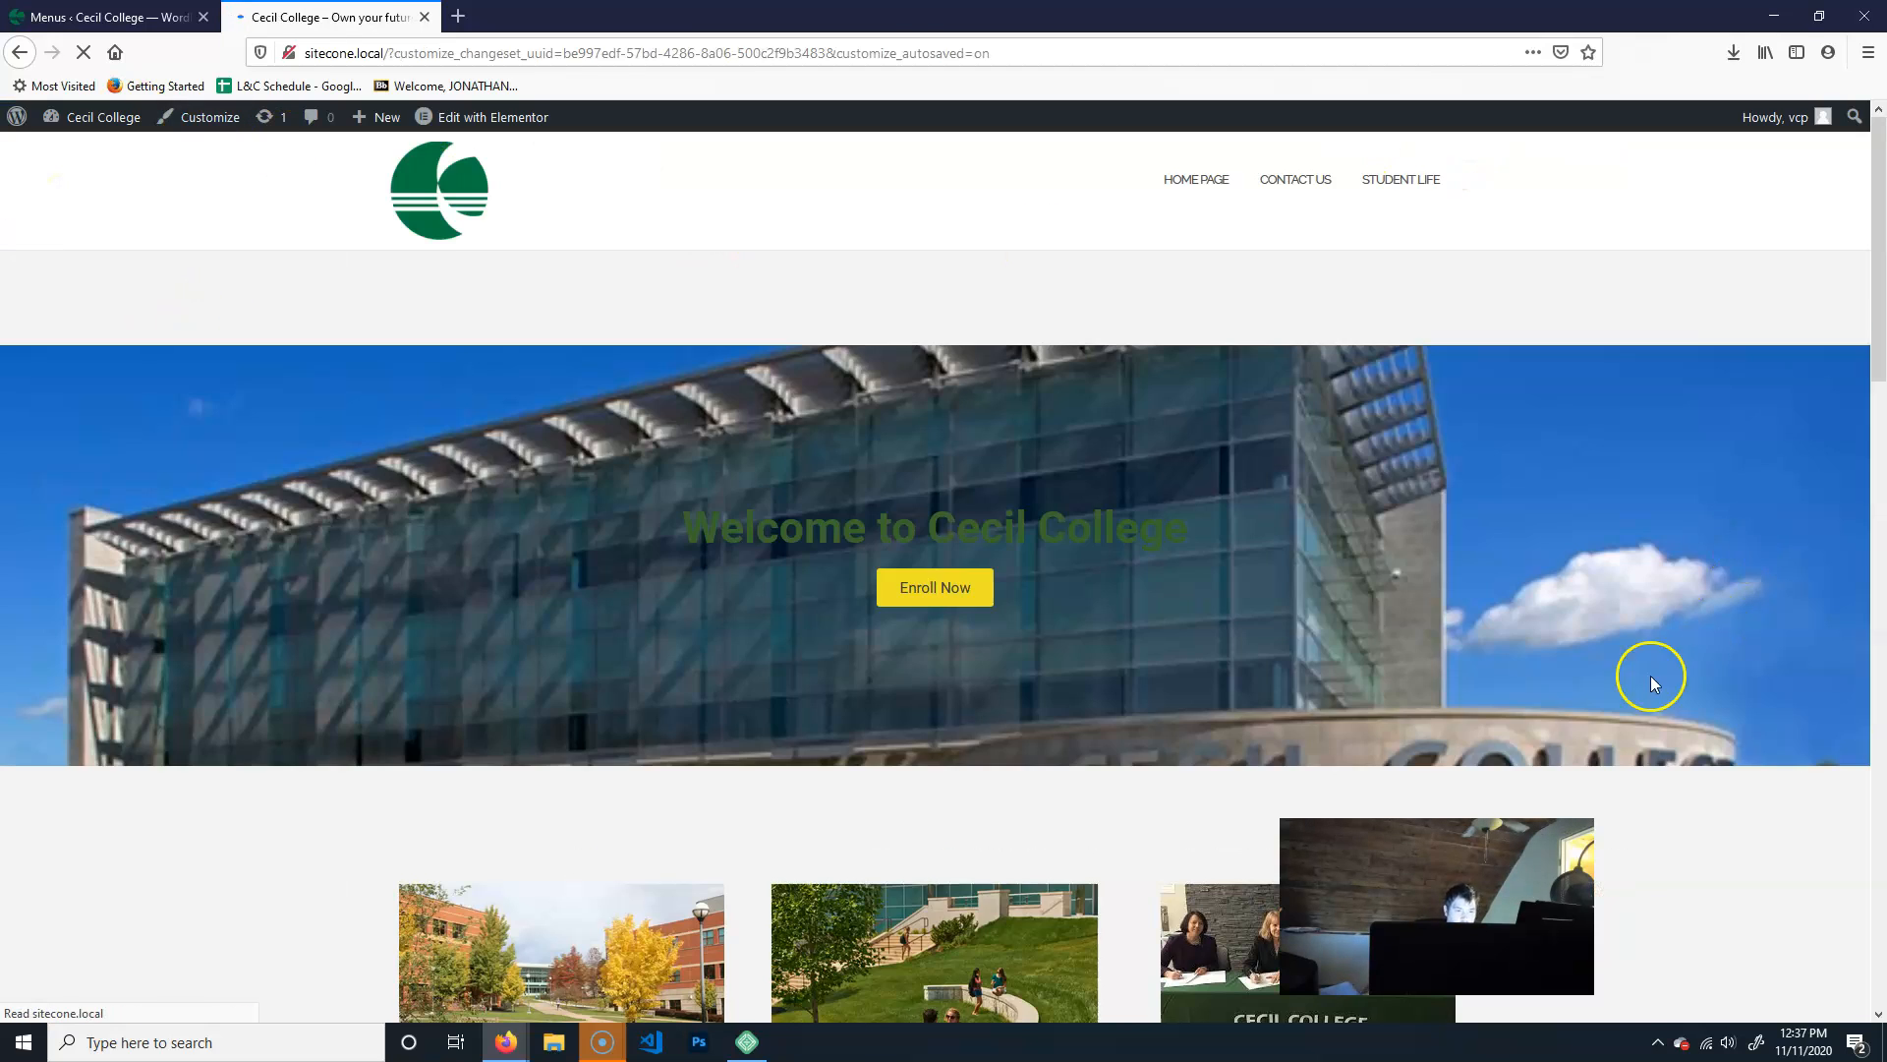
- Look over the live front page and follow the header menu to the Contact Us and Student Life pages
scroll(1327, 639, "down", 15)
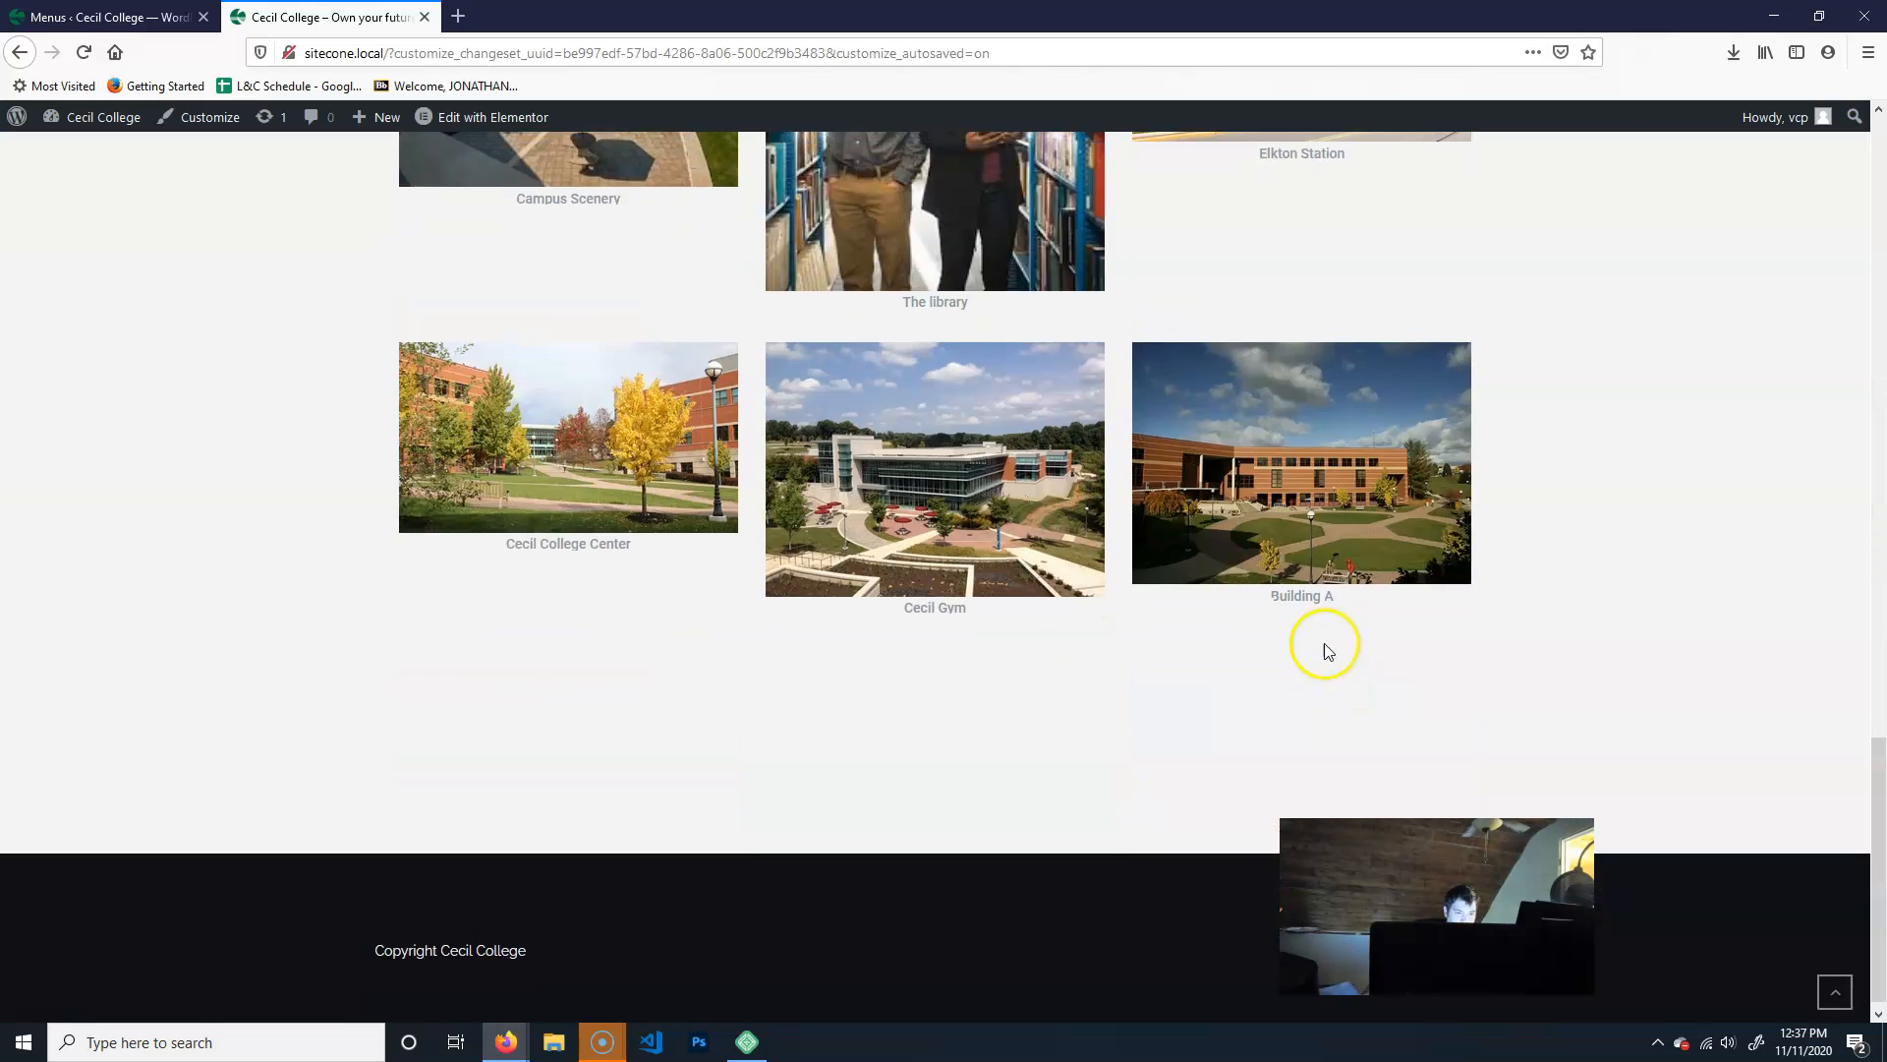
scroll(1324, 643, "up", 15)
left_click(1278, 189)
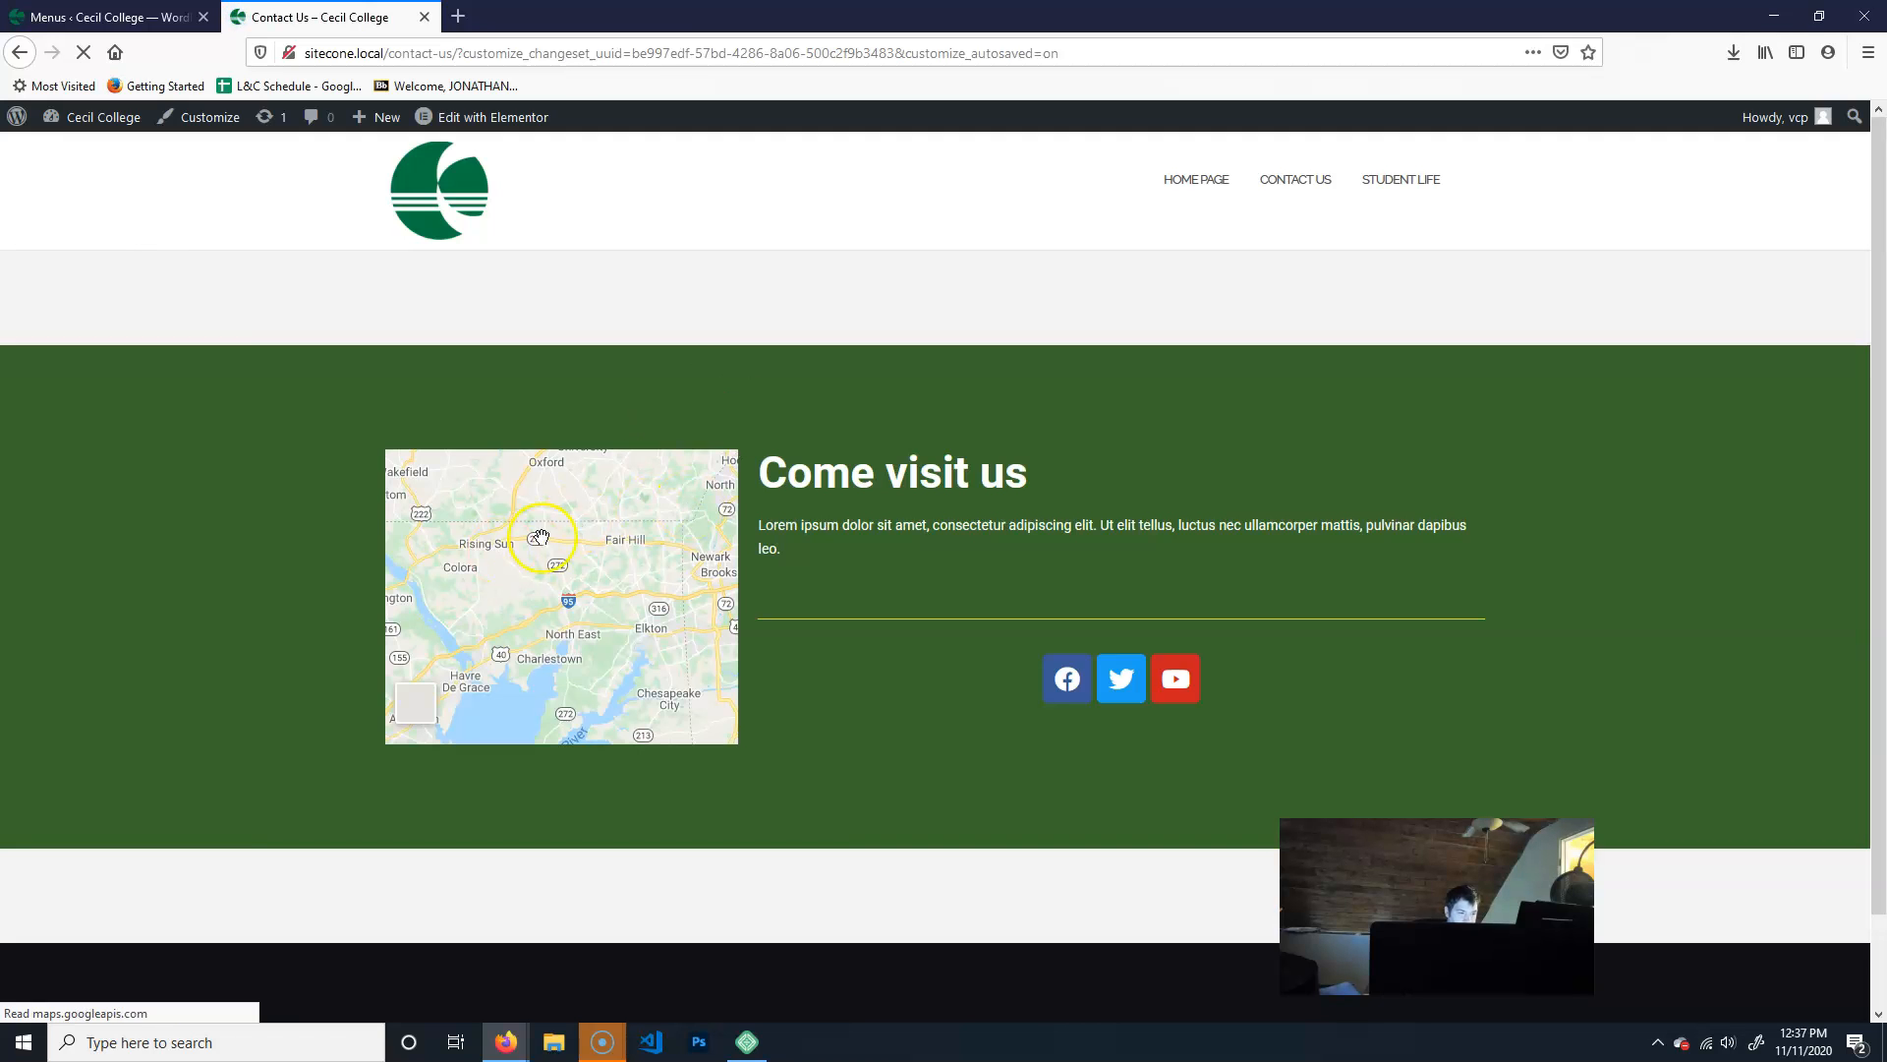
left_click(1394, 180)
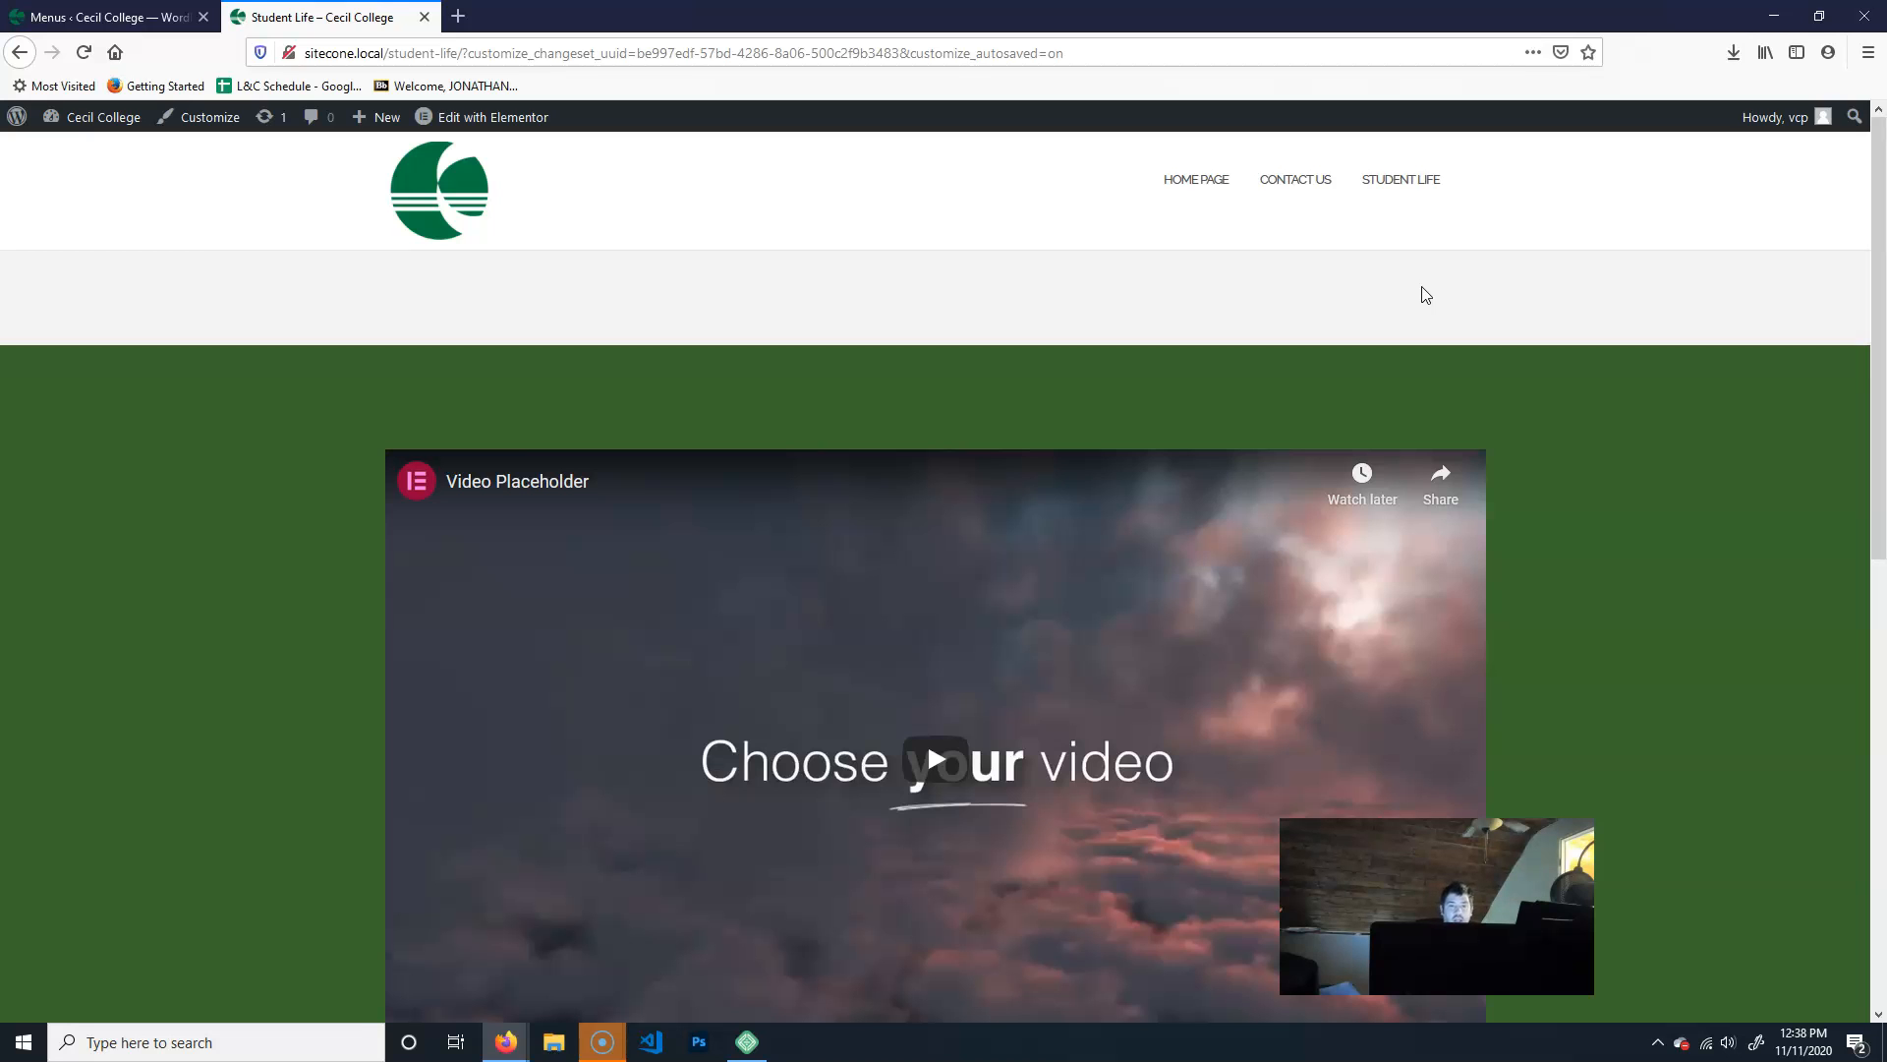
scroll(1802, 413, "down", 6)
scroll(1708, 556, "up", 3)
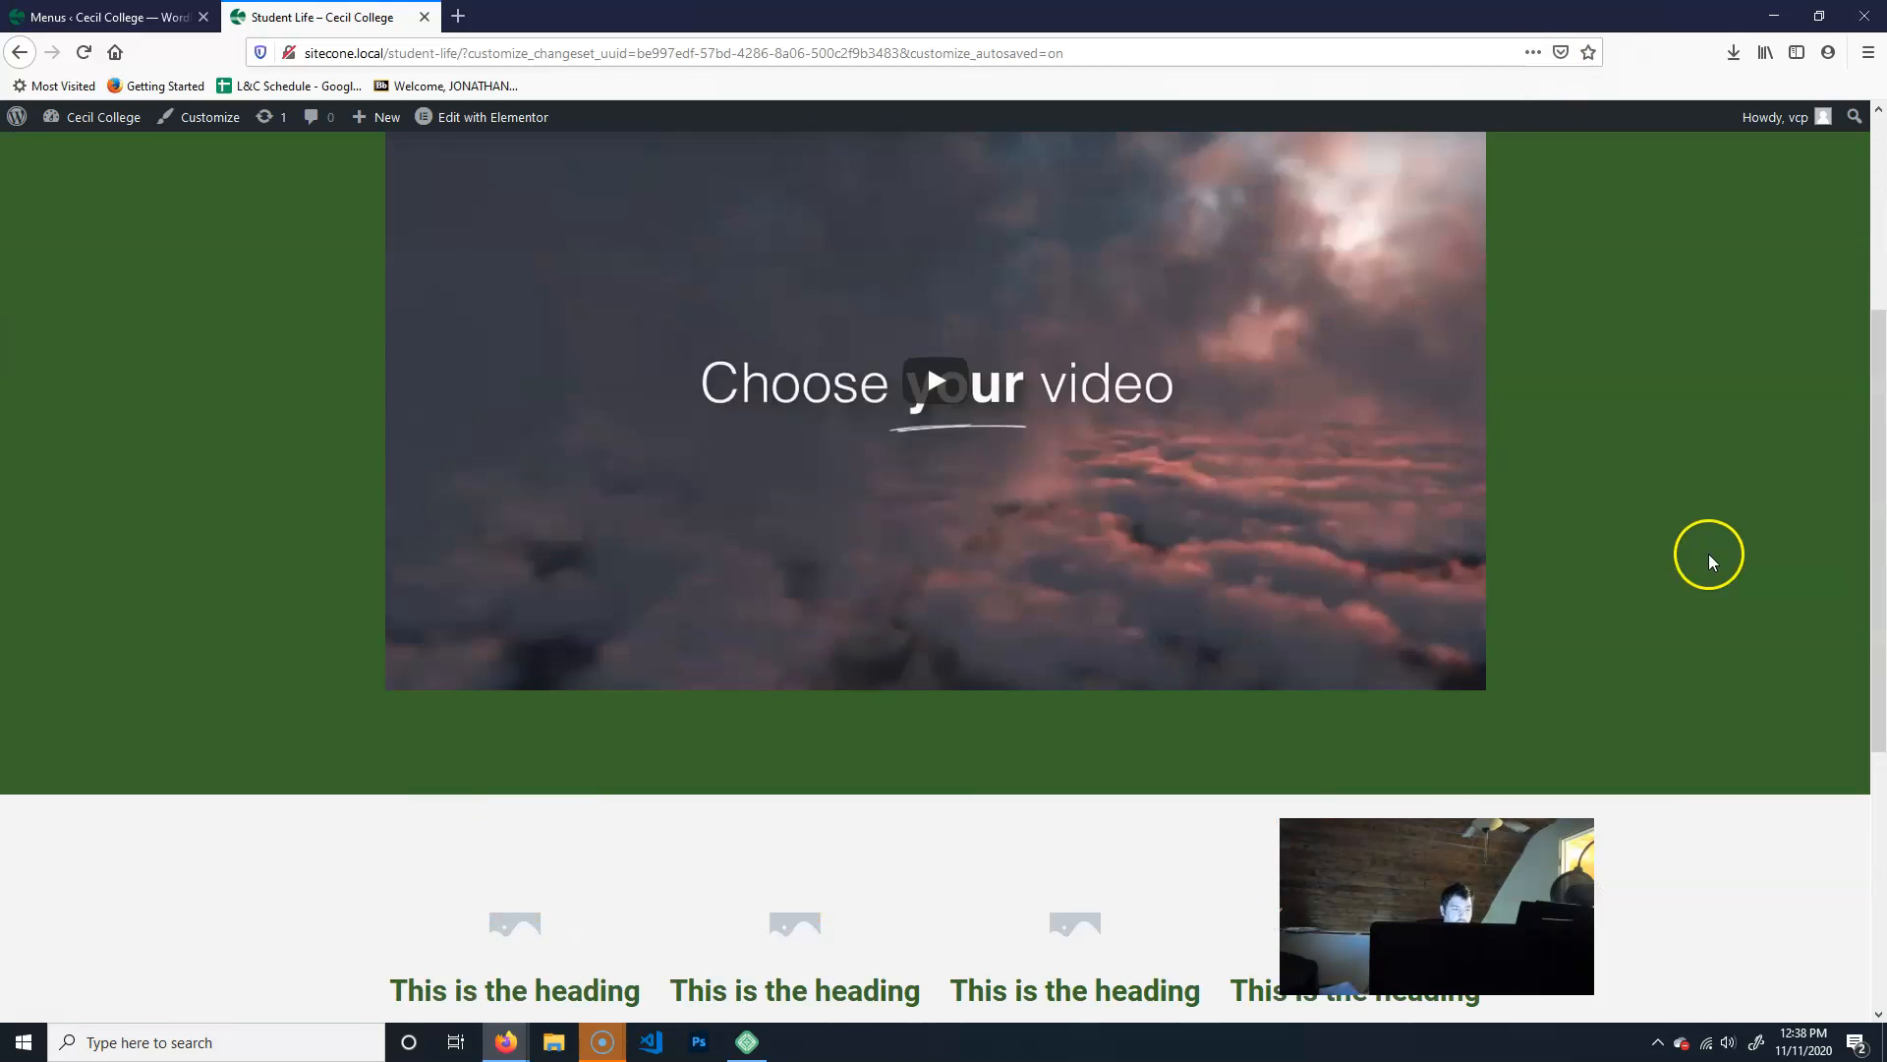